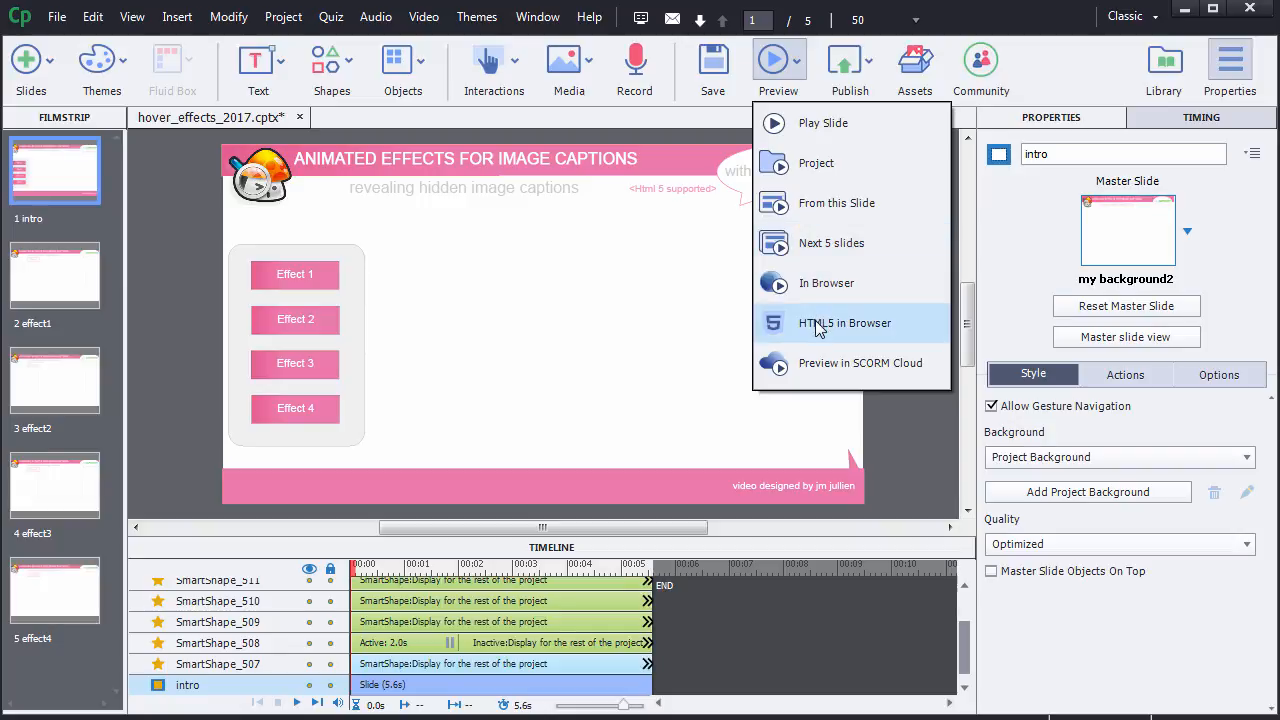
Preview the project as HTML5 in the browser and try the image hover effects of Effect 1 through Effect 4.
{"action": "left_click", "coordinate": [818, 324]}
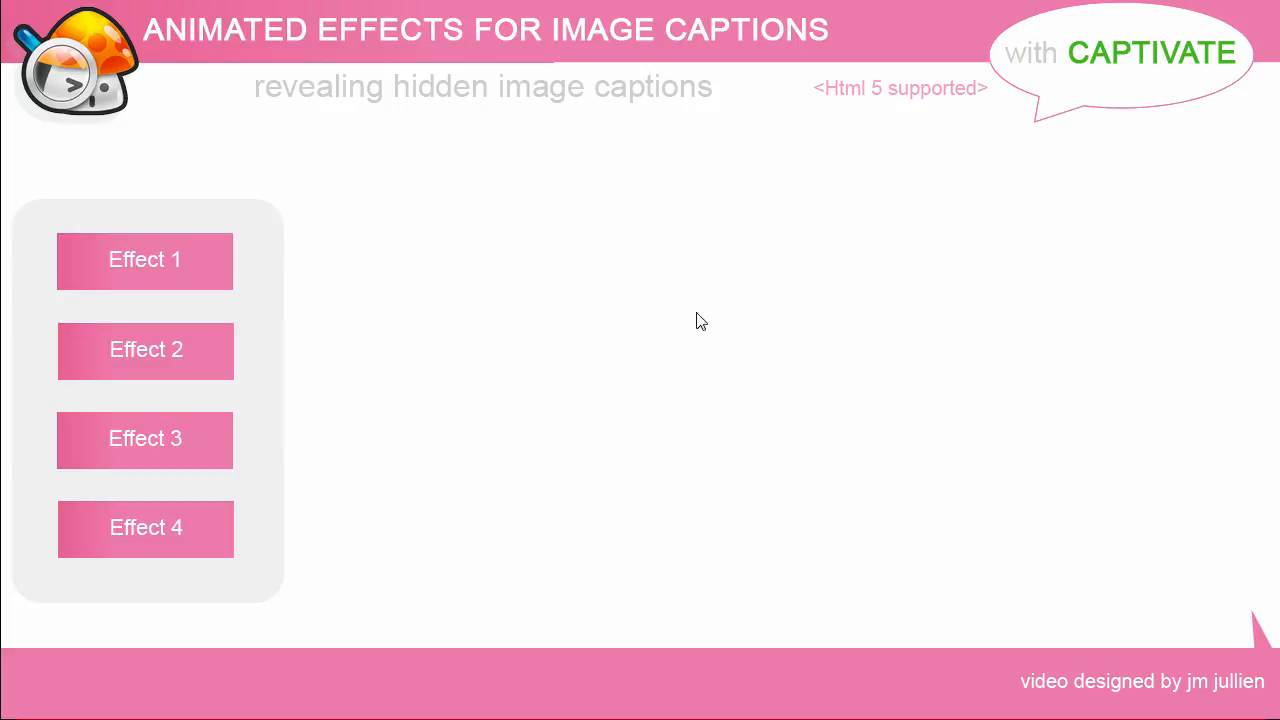
{"action": "left_click", "coordinate": [148, 270]}
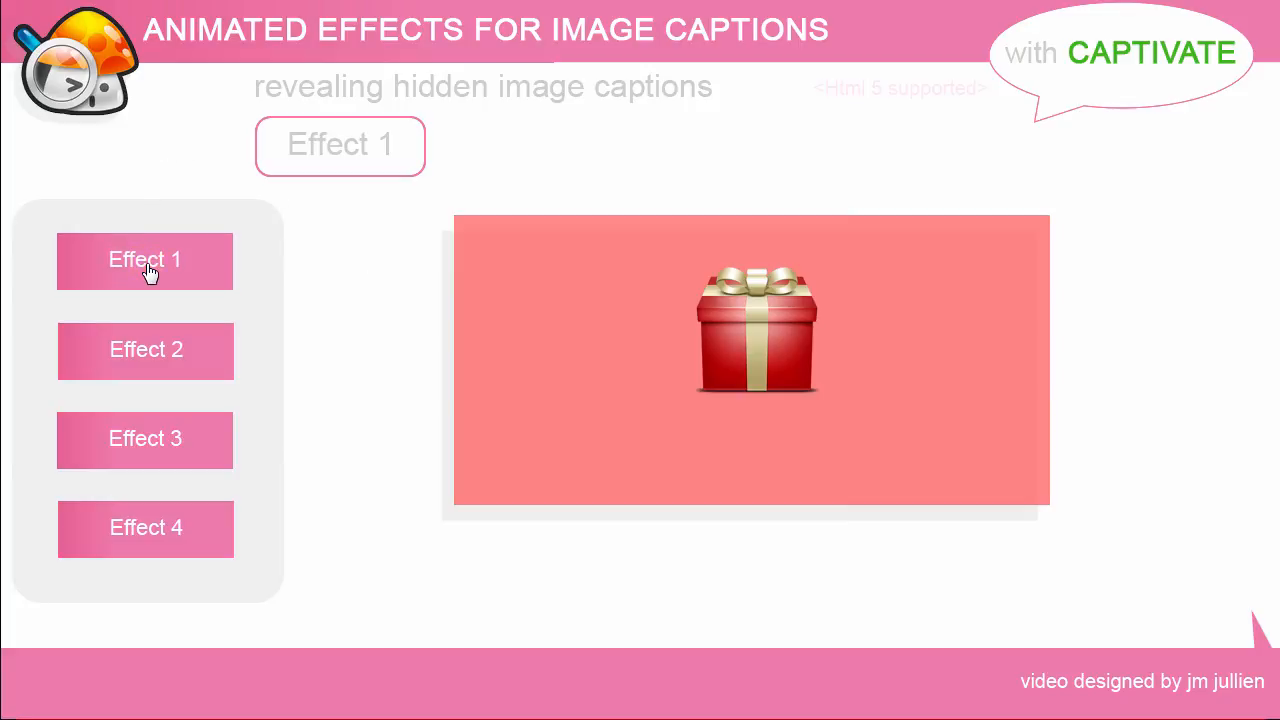
{"action": "mouse_move", "coordinate": [543, 348]}
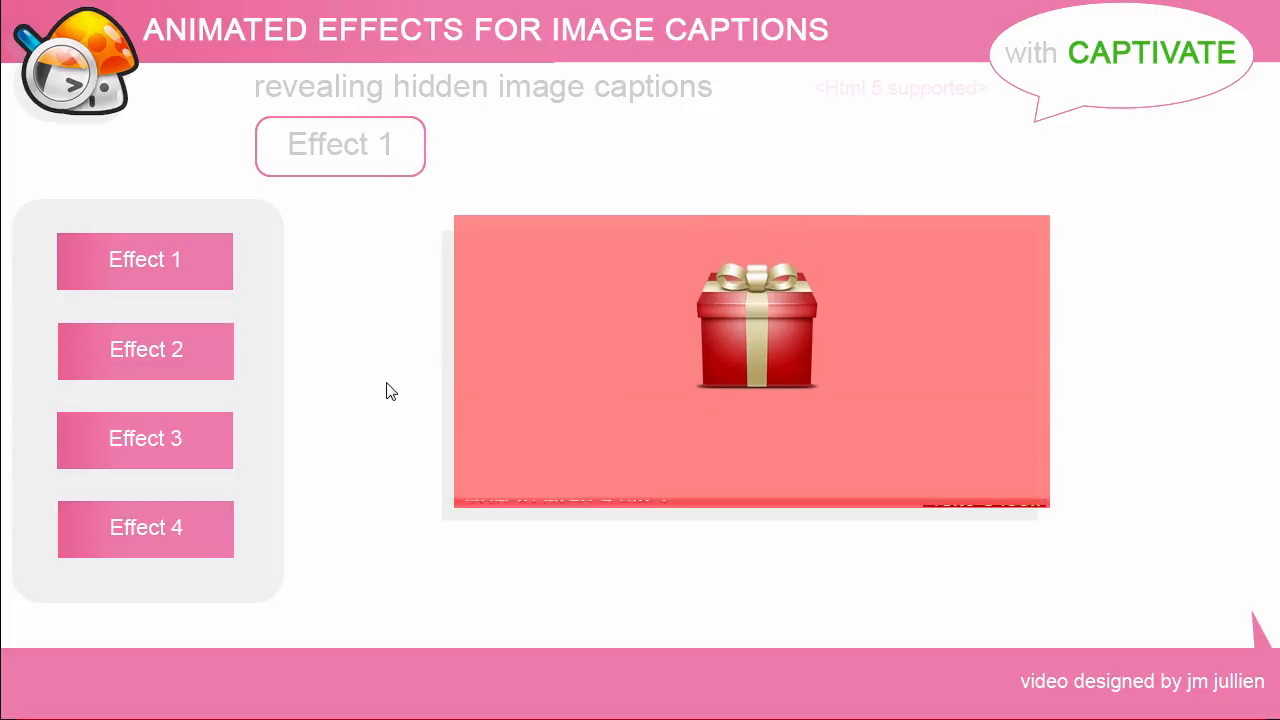
{"action": "mouse_move", "coordinate": [512, 387]}
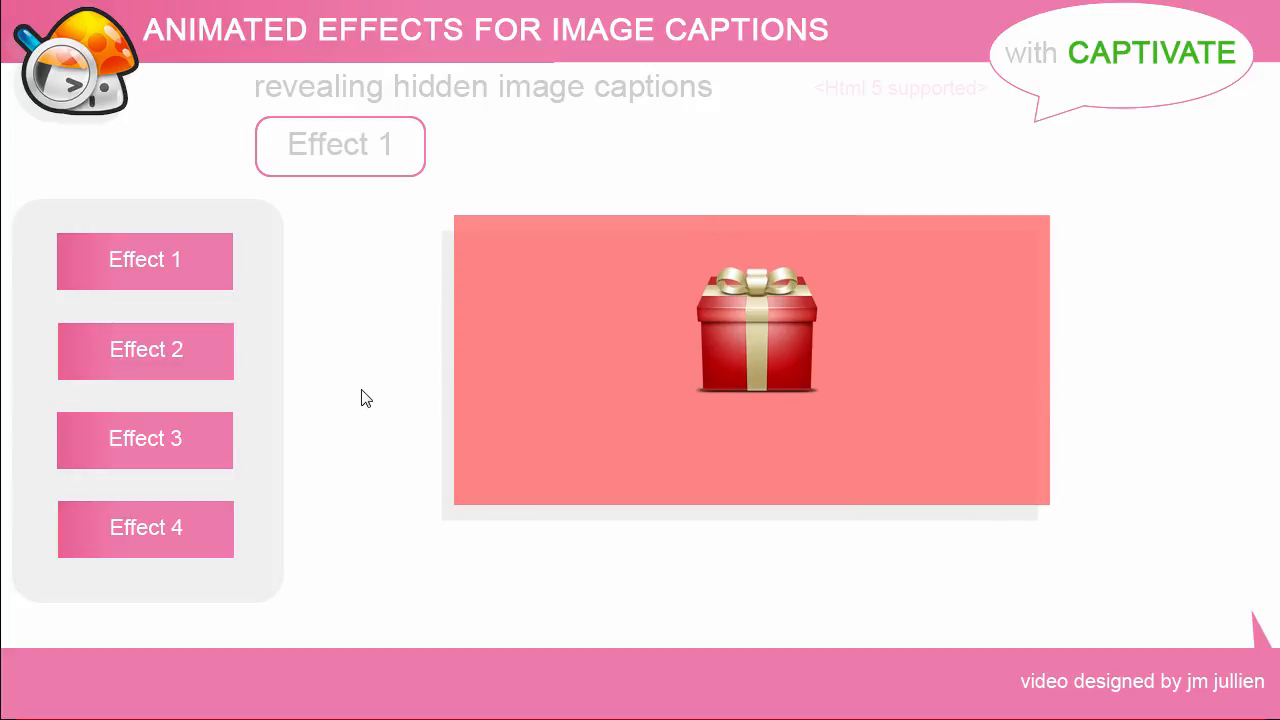
{"action": "left_click", "coordinate": [198, 367]}
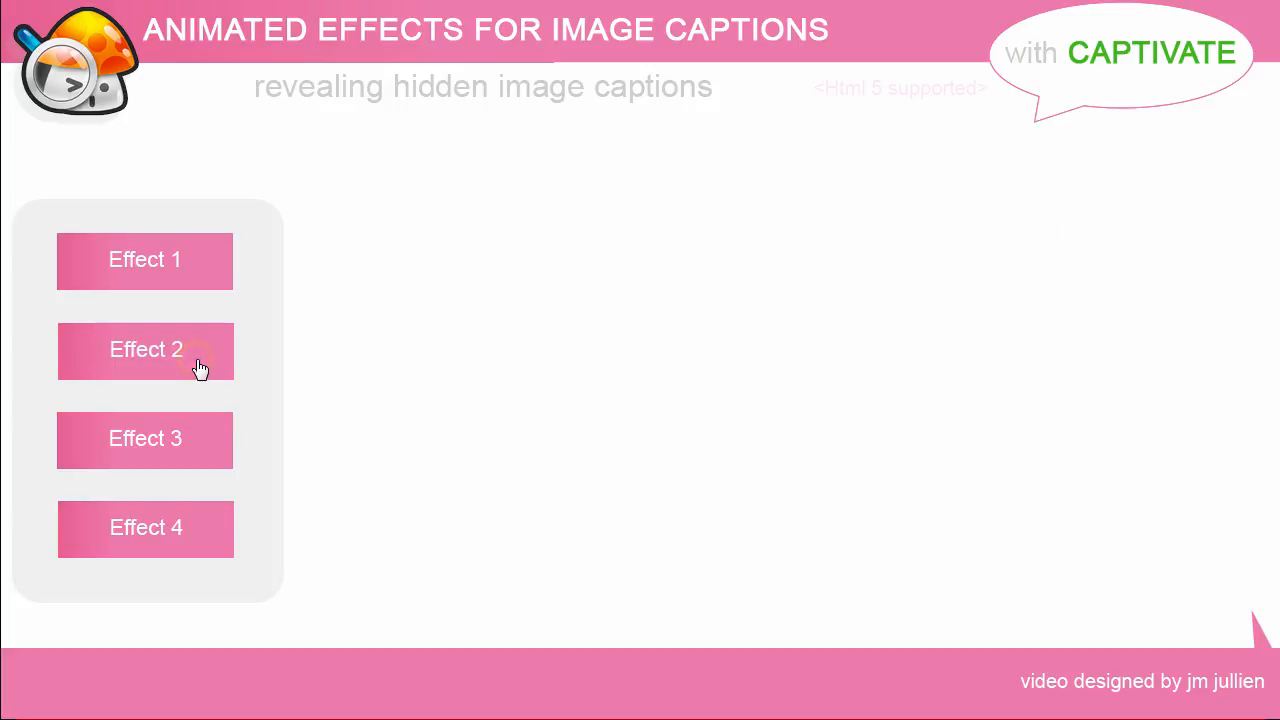
{"action": "mouse_move", "coordinate": [489, 377]}
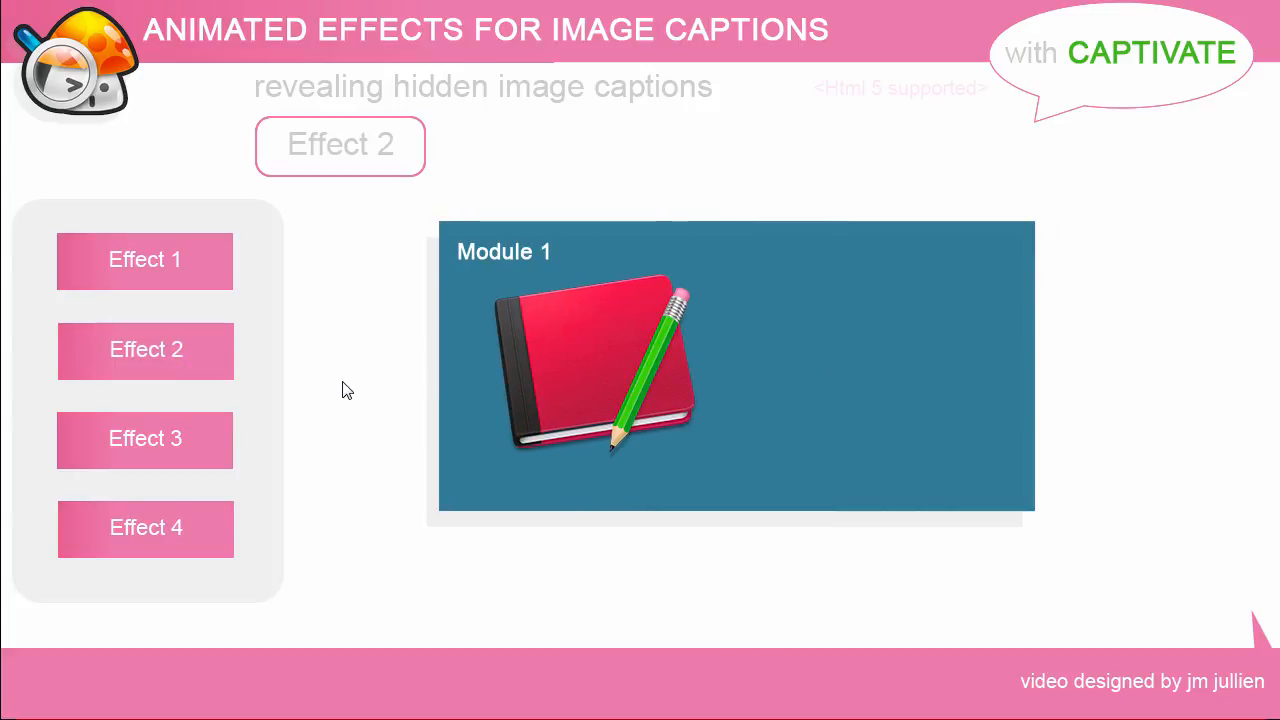
{"action": "mouse_move", "coordinate": [551, 386]}
{"action": "left_click", "coordinate": [209, 446]}
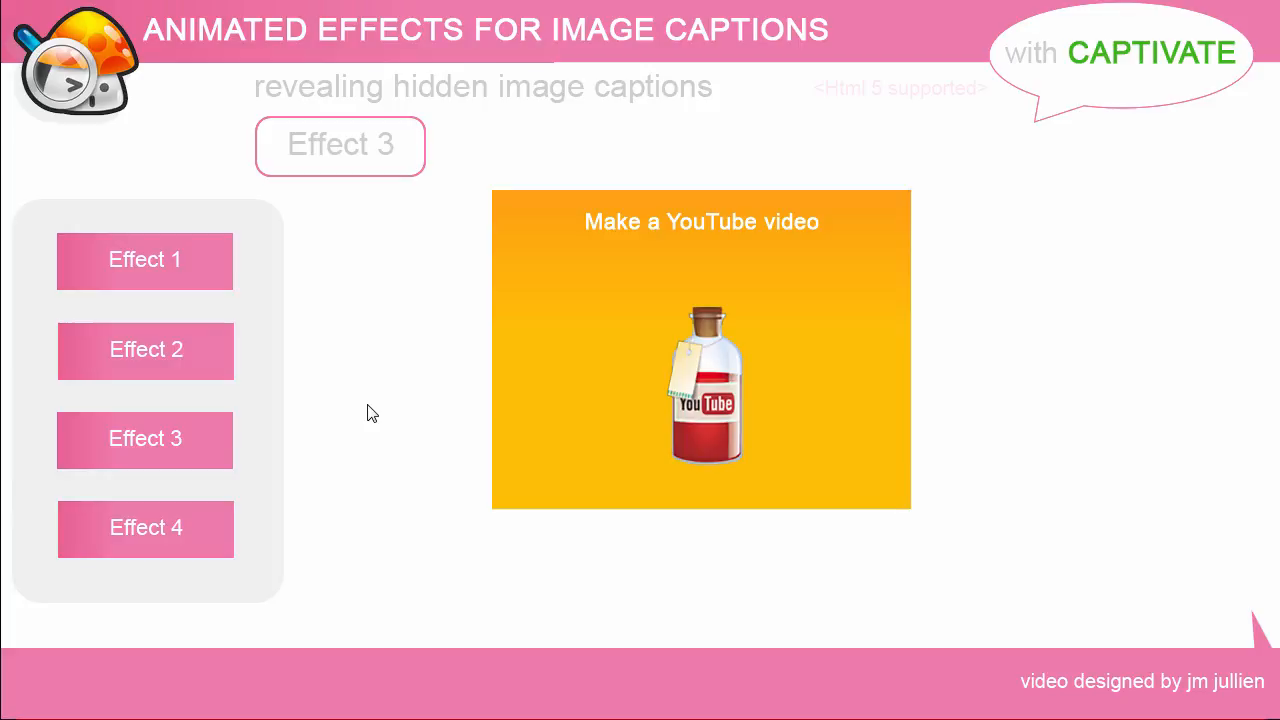
{"action": "left_click", "coordinate": [207, 528]}
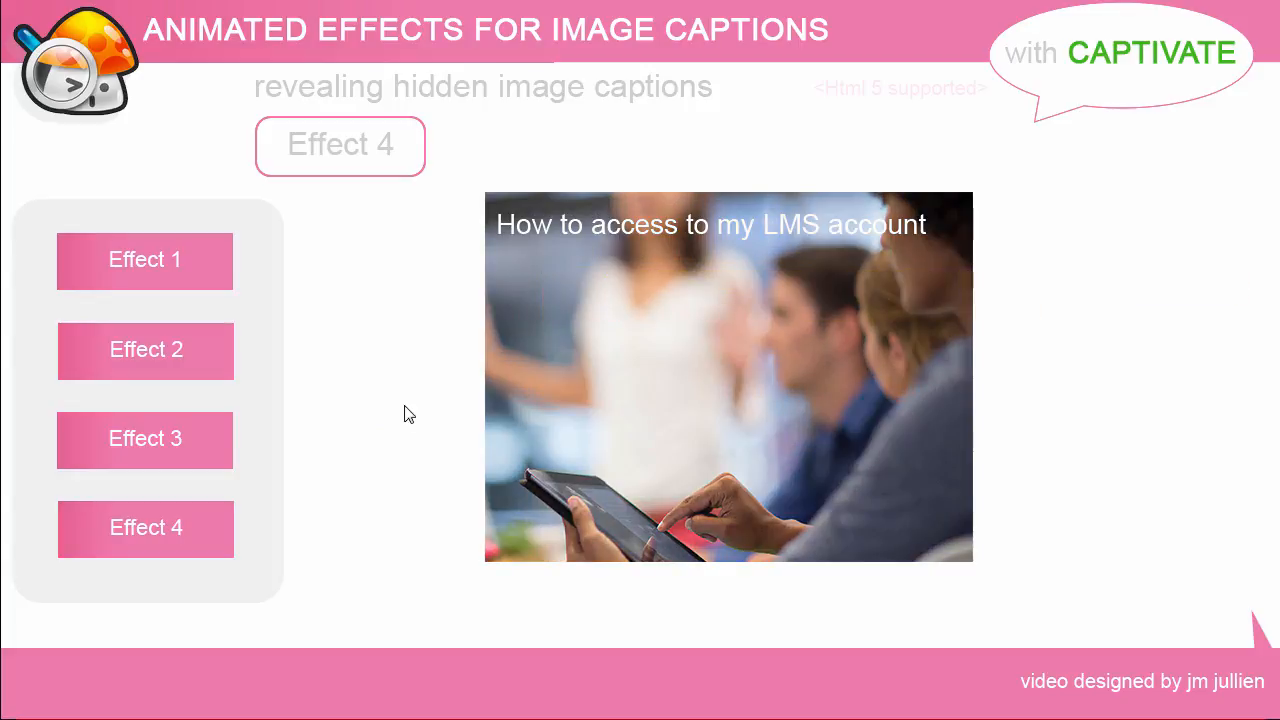
{"action": "mouse_move", "coordinate": [580, 409]}
Go through Effect 1 to Effect 4 again in the preview, examining how each hidden caption is revealed.
{"action": "left_click", "coordinate": [200, 277]}
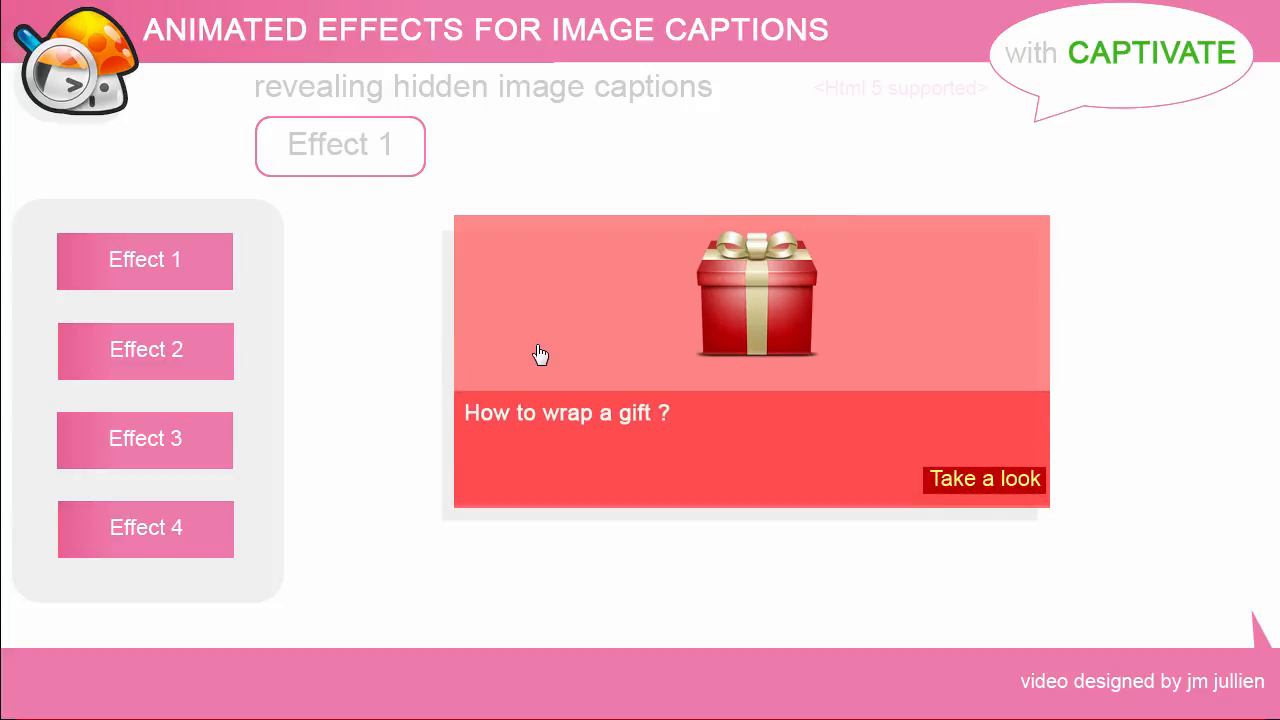
{"action": "left_click", "coordinate": [214, 368]}
{"action": "mouse_move", "coordinate": [538, 343]}
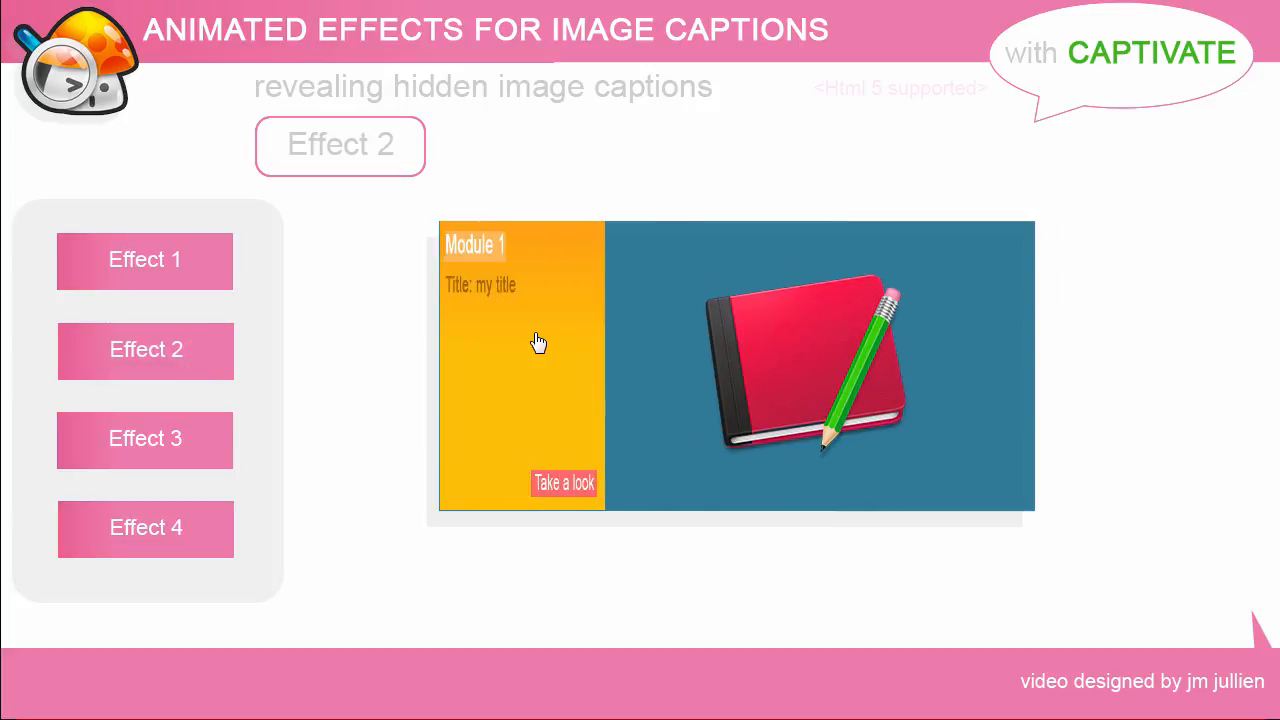
{"action": "mouse_move", "coordinate": [529, 365]}
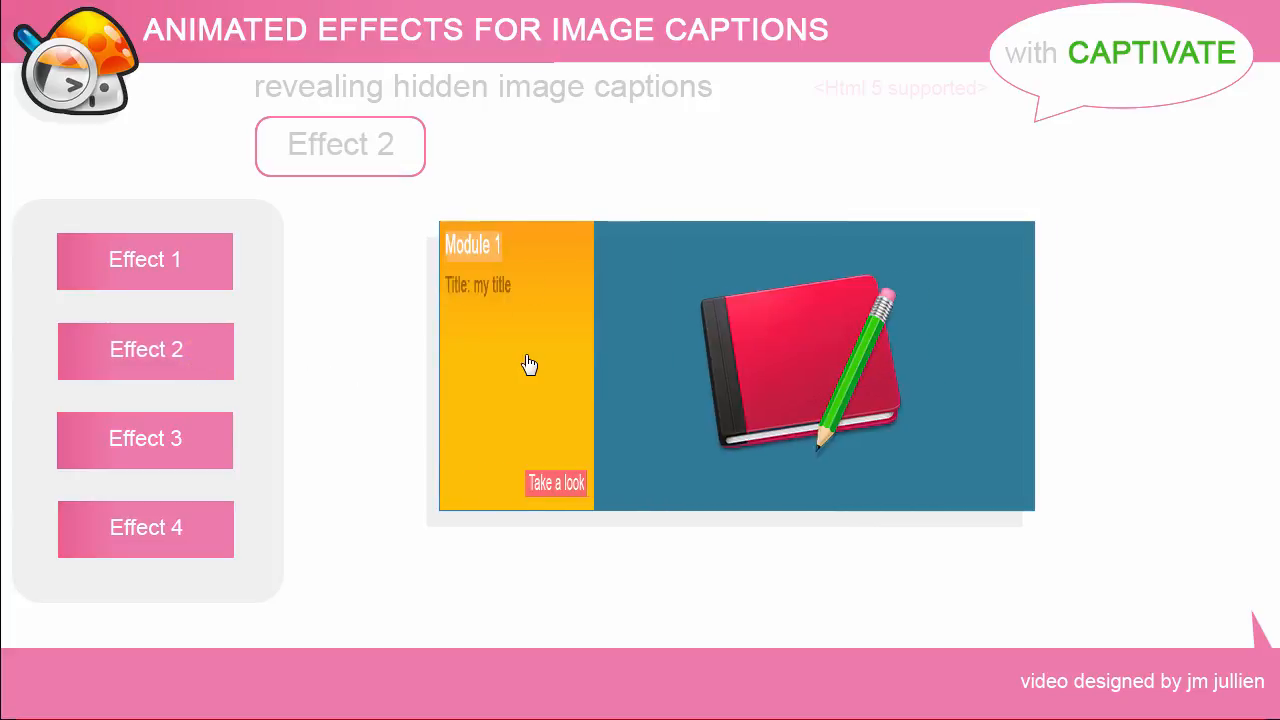
{"action": "left_click", "coordinate": [197, 458]}
{"action": "mouse_move", "coordinate": [621, 375]}
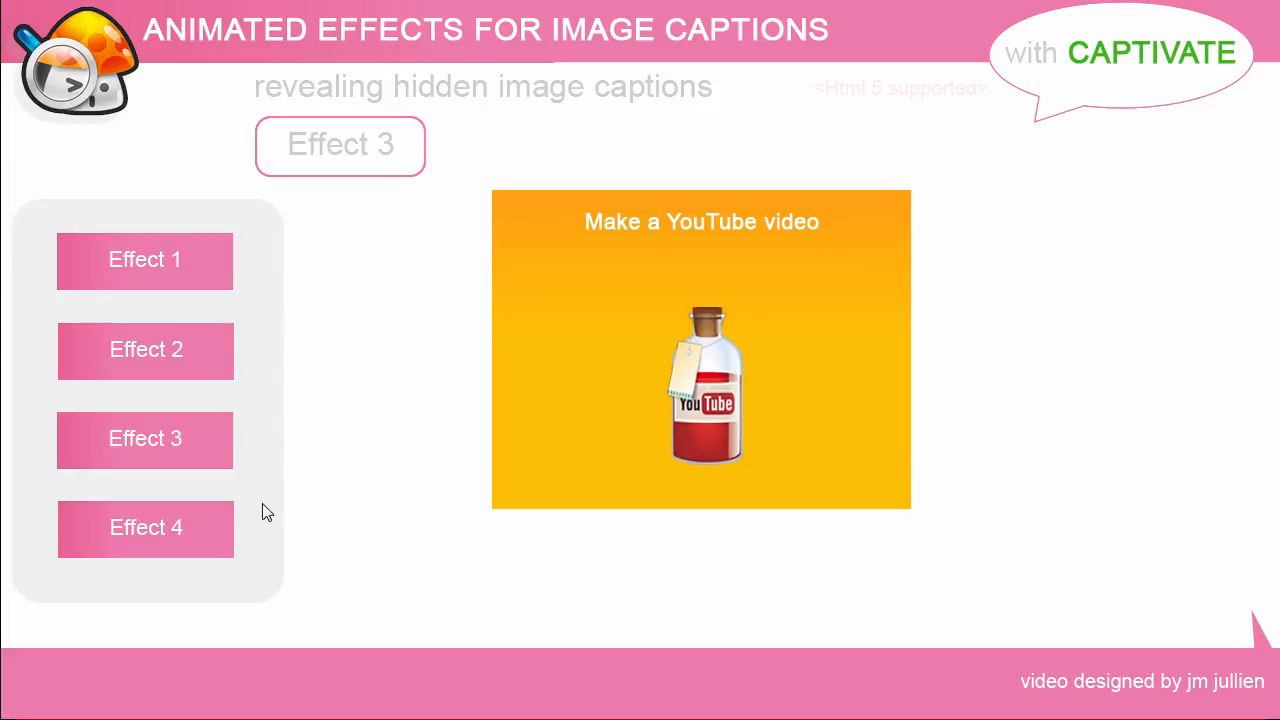
{"action": "left_click", "coordinate": [206, 532]}
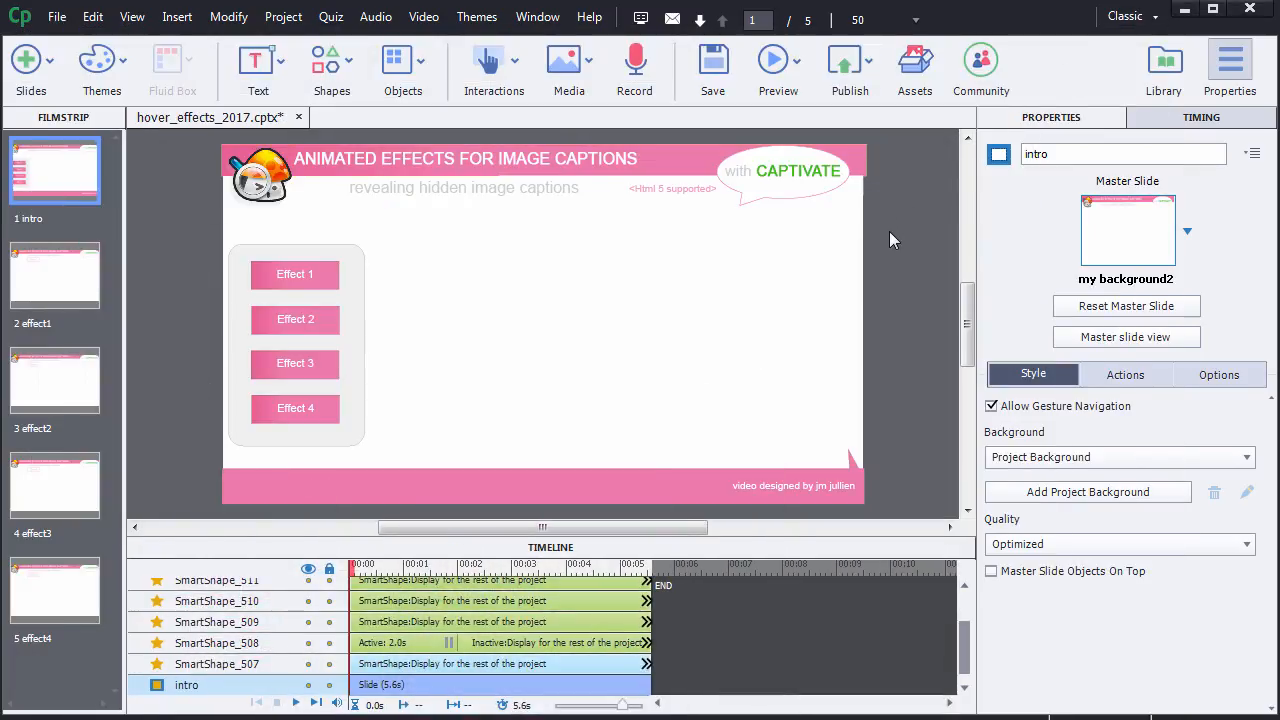
Examine the Normal, RollOver and Visited states of the effect2 button shape on slide 3, and exit the state view.
{"action": "left_click", "coordinate": [82, 386]}
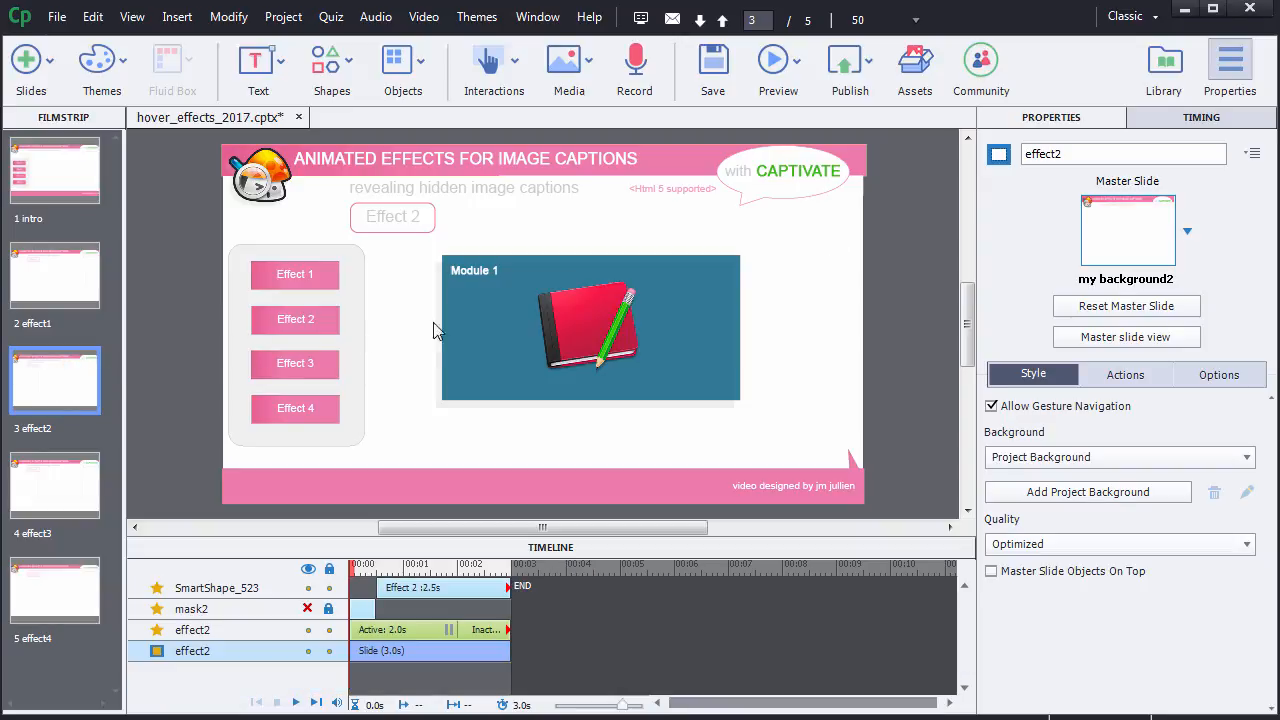
{"action": "left_click", "coordinate": [511, 311]}
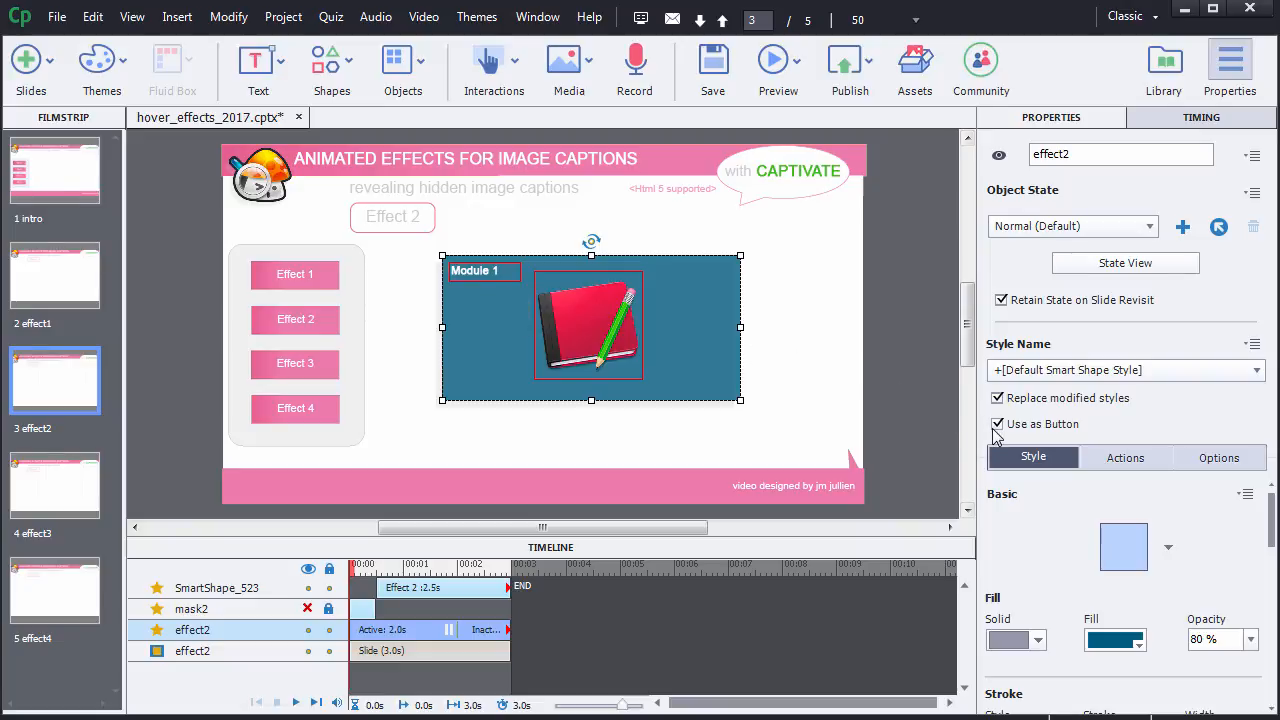
{"action": "left_click", "coordinate": [1100, 263]}
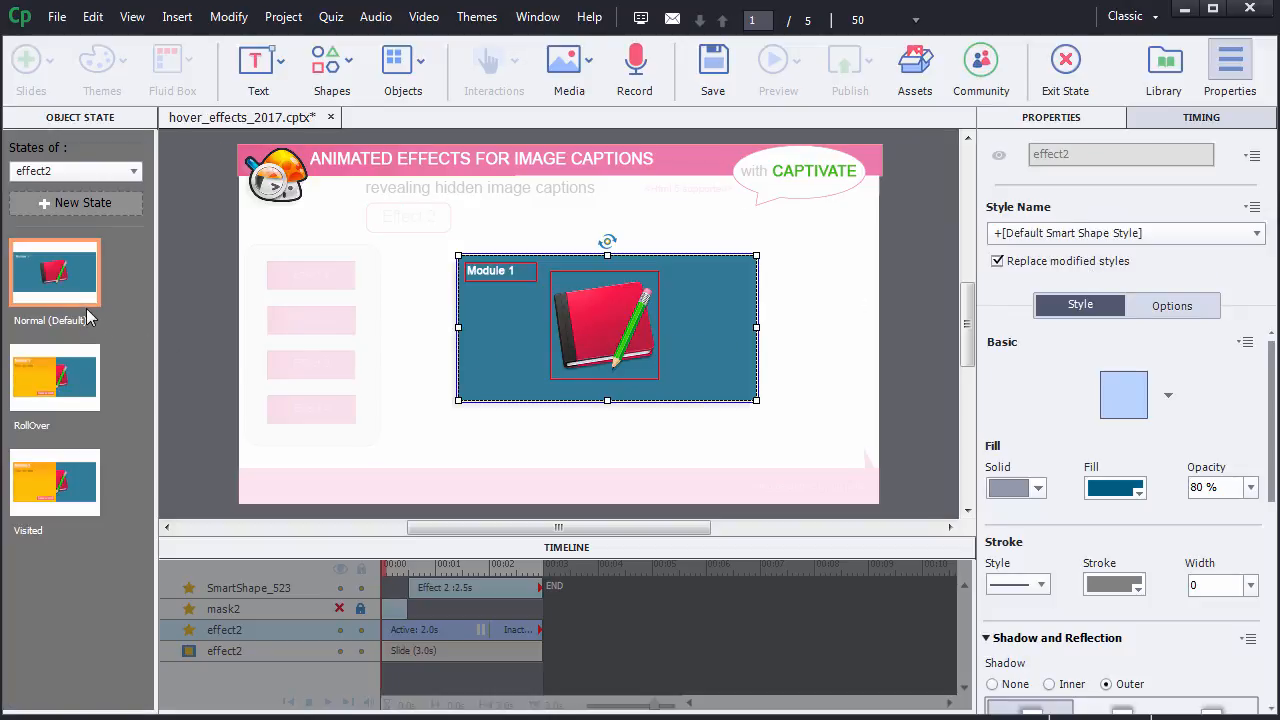
{"action": "left_click", "coordinate": [83, 378]}
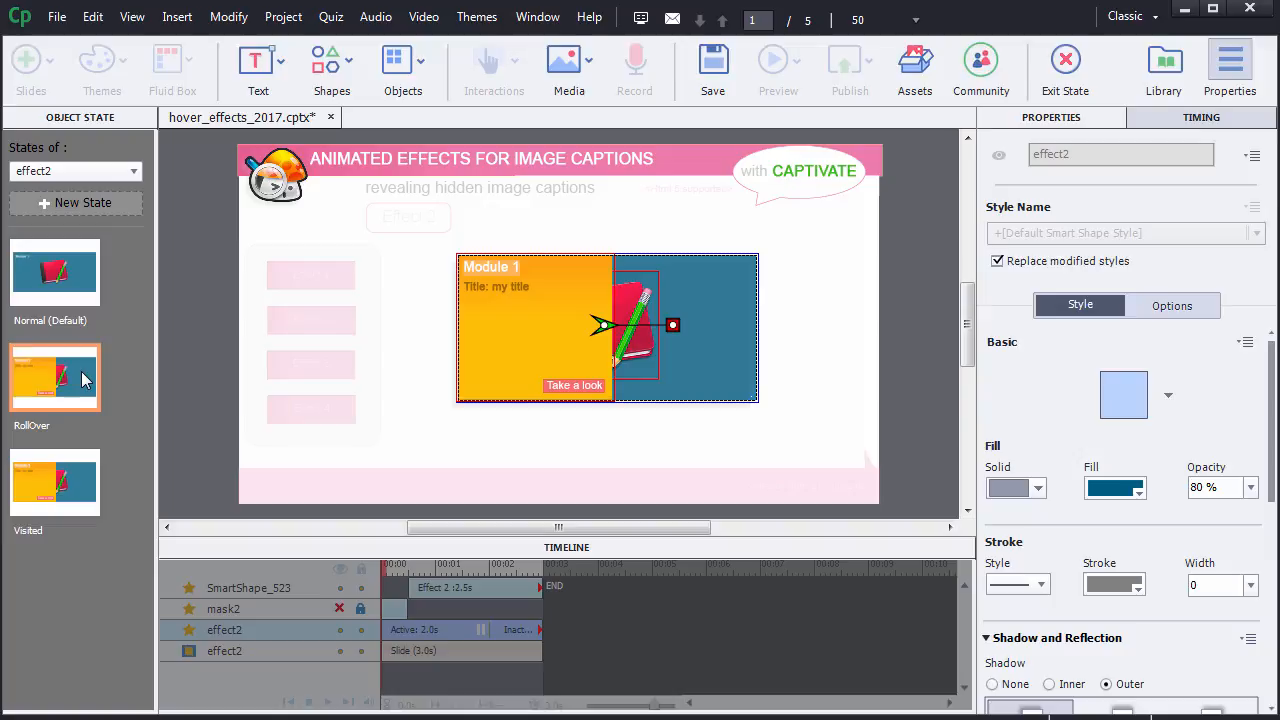
{"action": "left_click", "coordinate": [80, 481]}
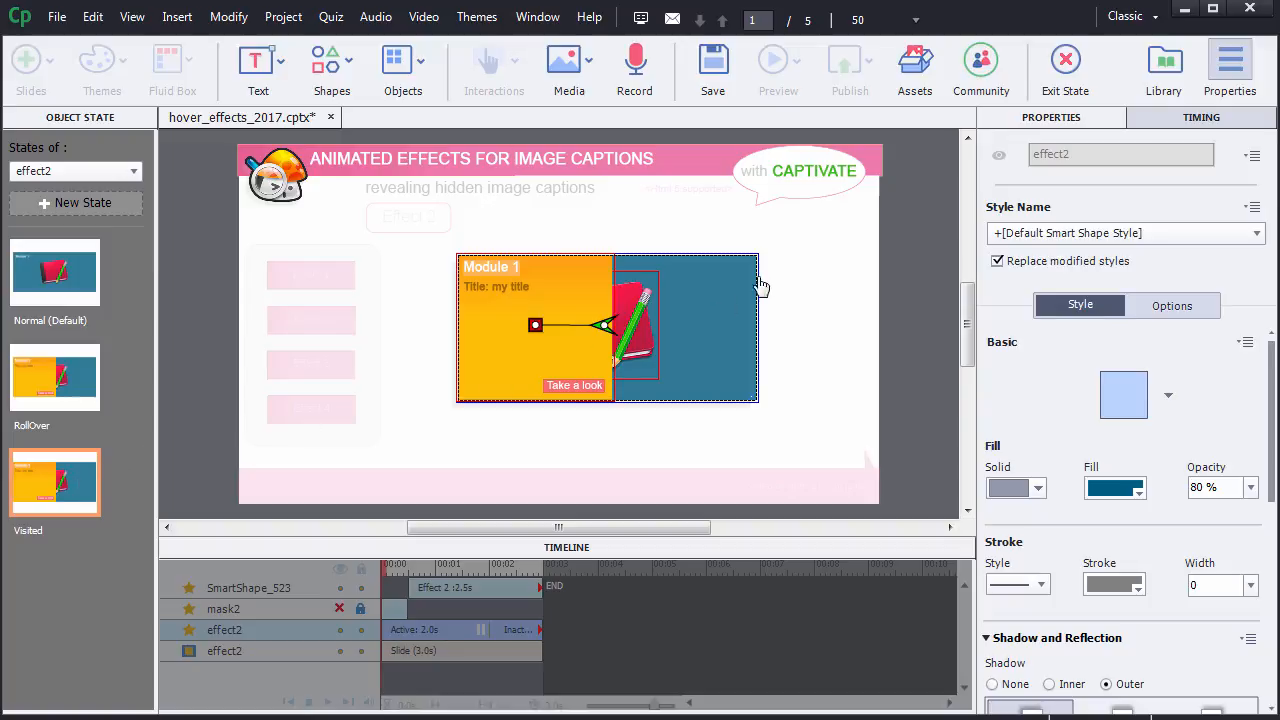
{"action": "left_click", "coordinate": [1063, 78]}
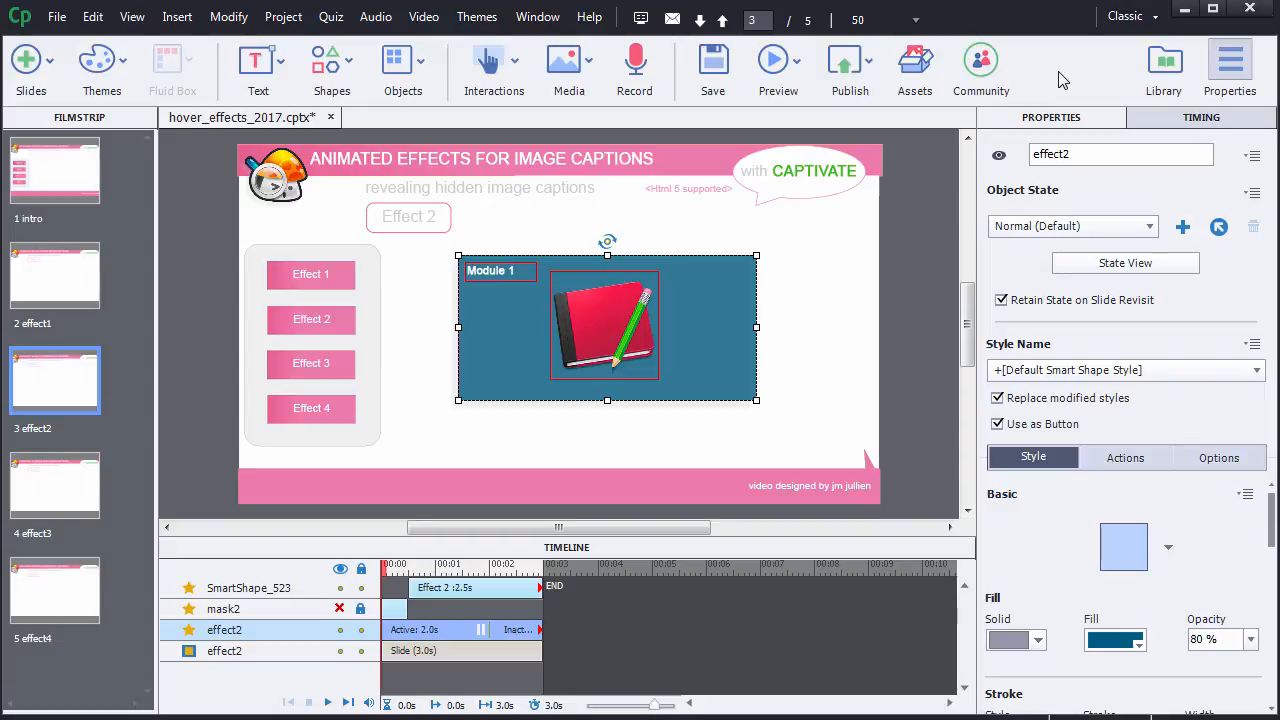
Add a new slide after the effect4 slide at the end of the project.
{"action": "left_click", "coordinate": [51, 275]}
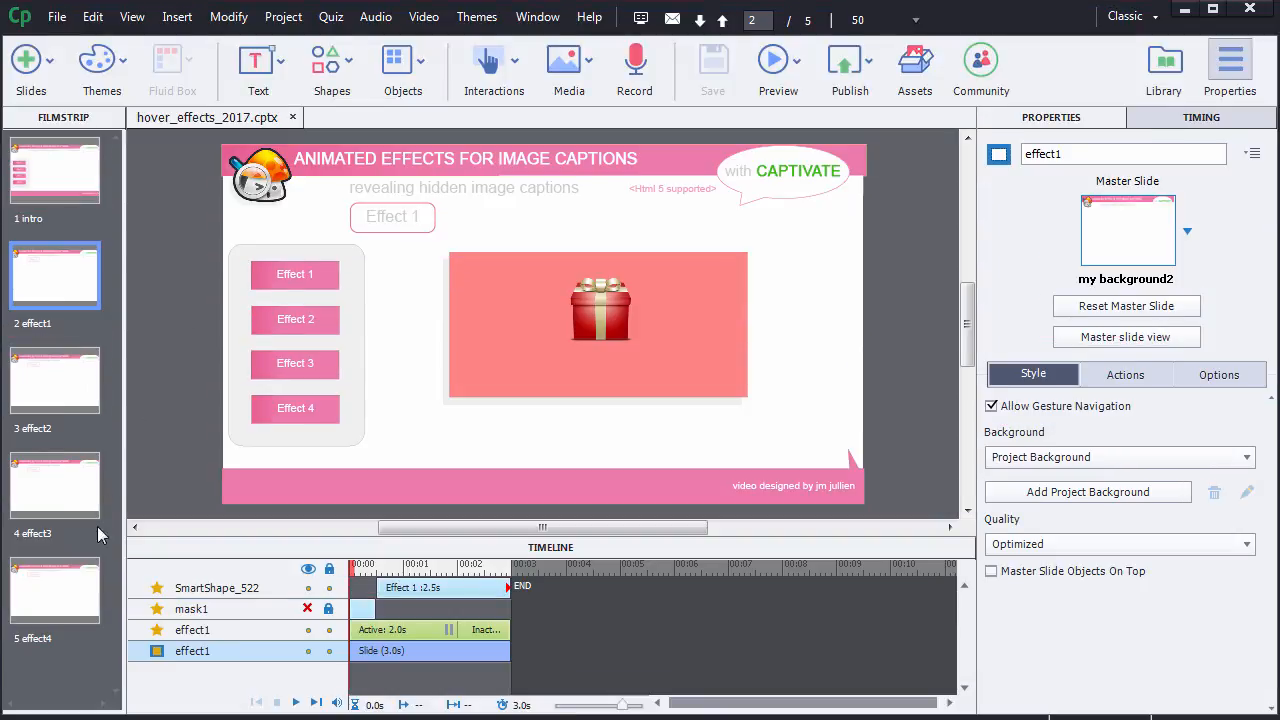
{"action": "left_click", "coordinate": [66, 587]}
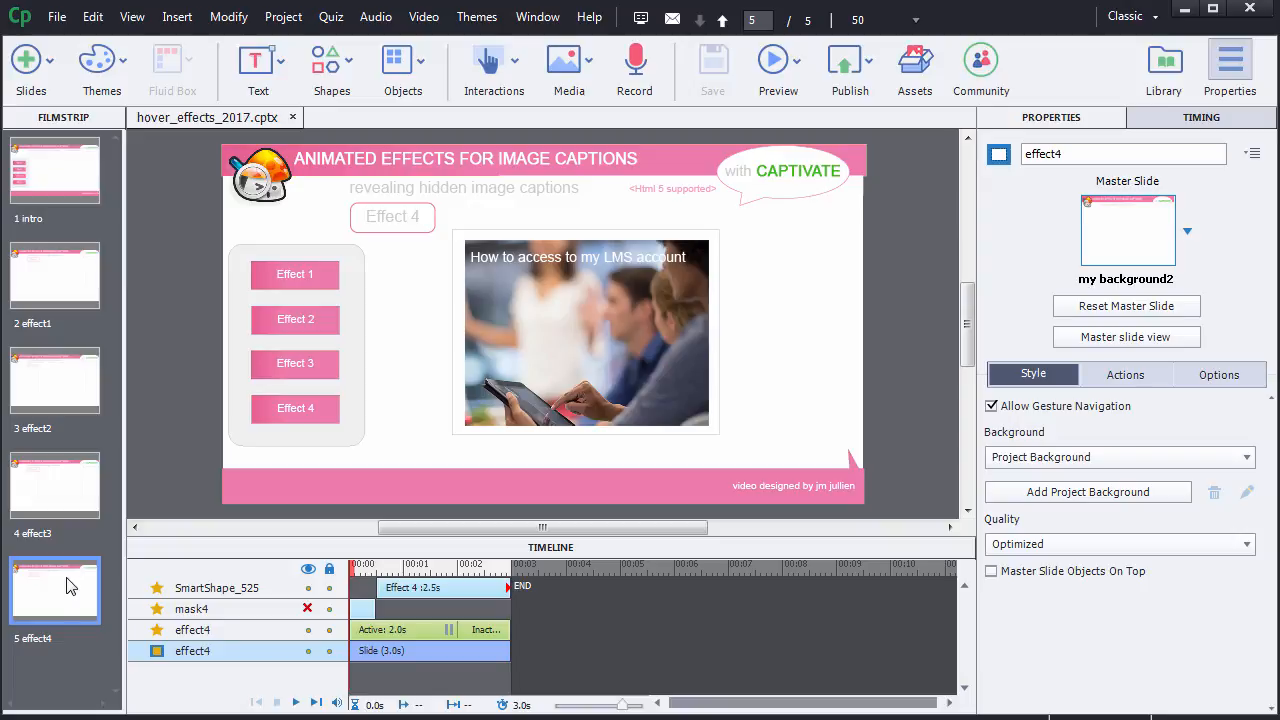
{"action": "left_click", "coordinate": [45, 62]}
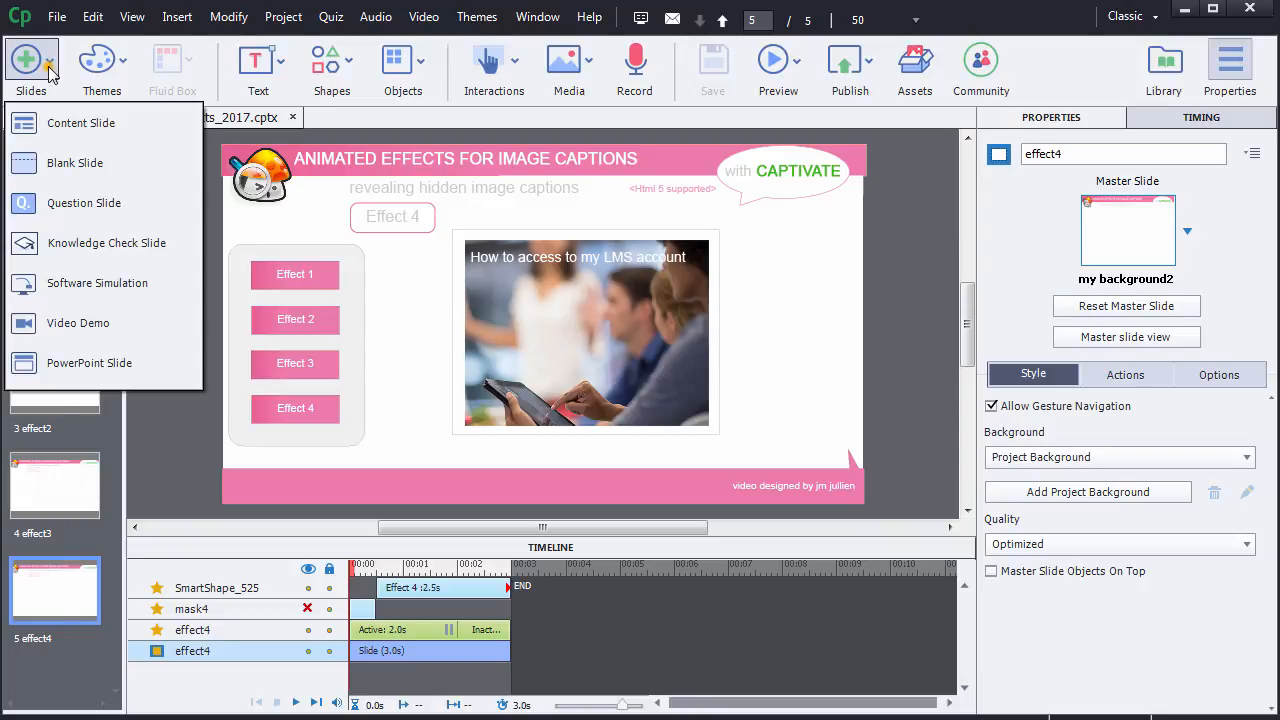
{"action": "left_click", "coordinate": [71, 141]}
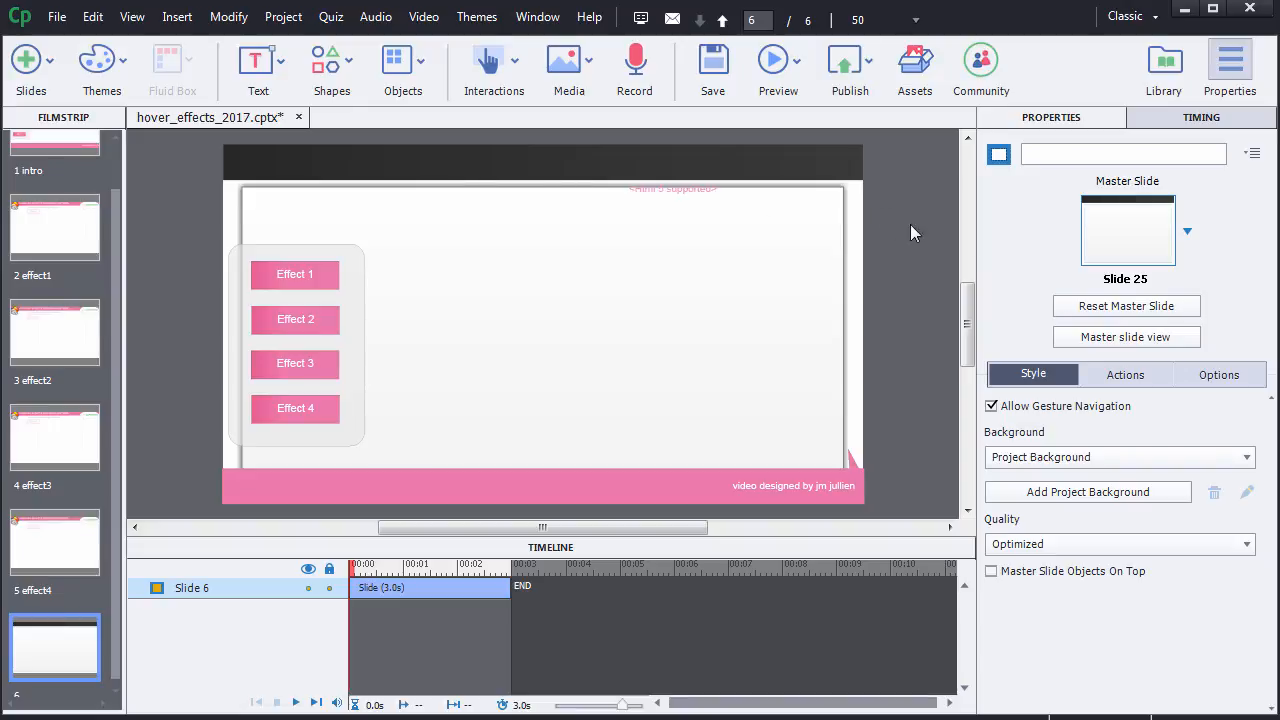
Apply the my background2 master slide to the new slide and name the slide effect5.
{"action": "left_click", "coordinate": [1185, 234]}
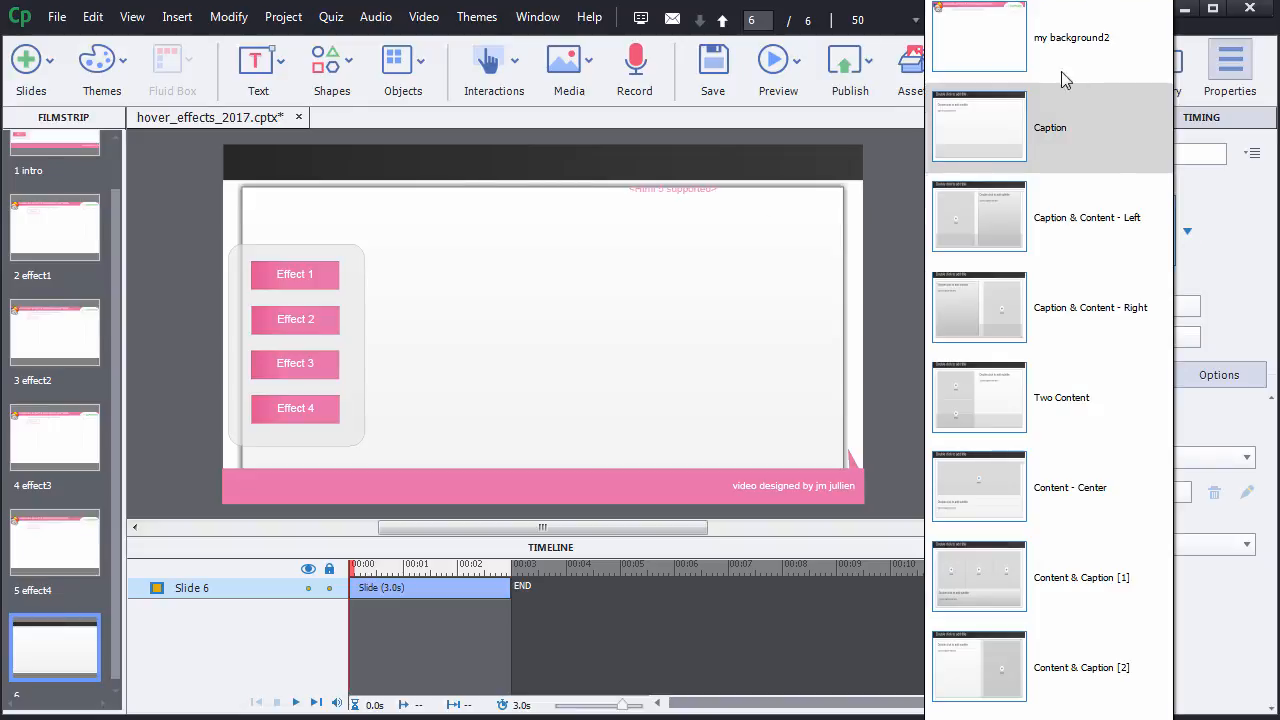
{"action": "left_click", "coordinate": [1013, 55]}
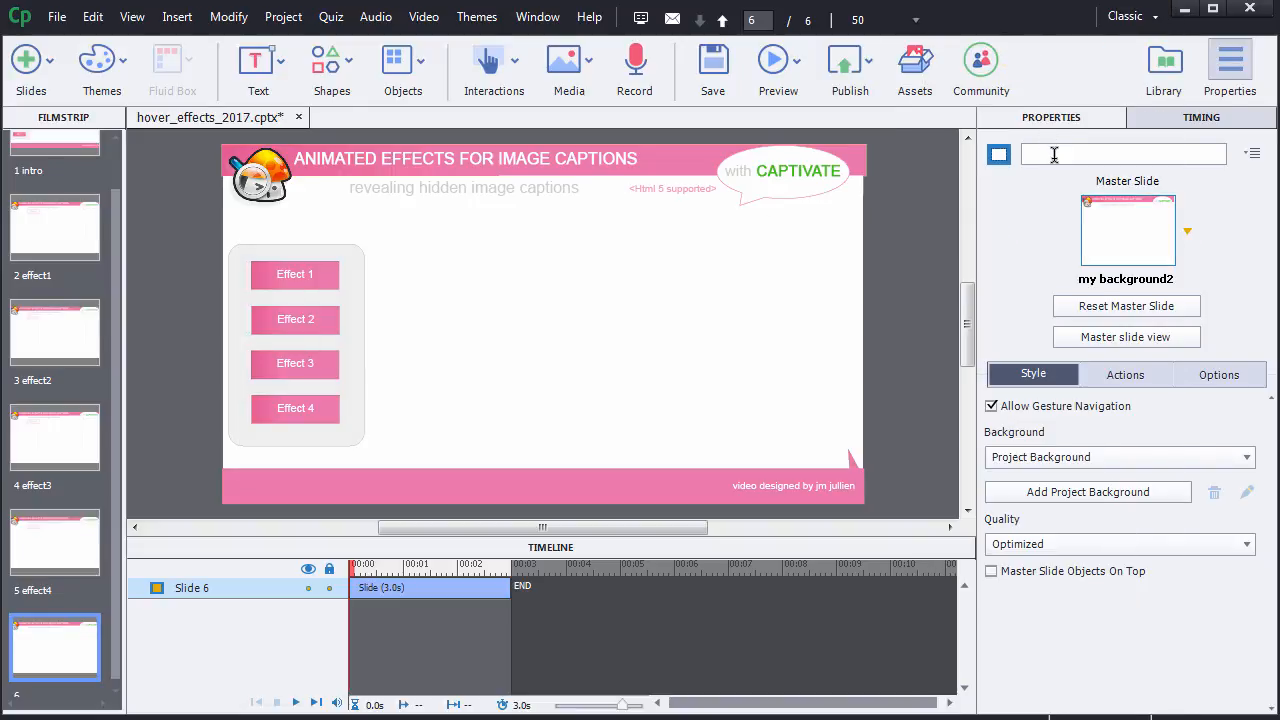
{"action": "left_click", "coordinate": [1055, 155]}
{"action": "key", "text": "Return"}
Draw a rectangle smart shape in the empty area beside the effect buttons on the effect5 slide.
{"action": "left_click", "coordinate": [345, 62]}
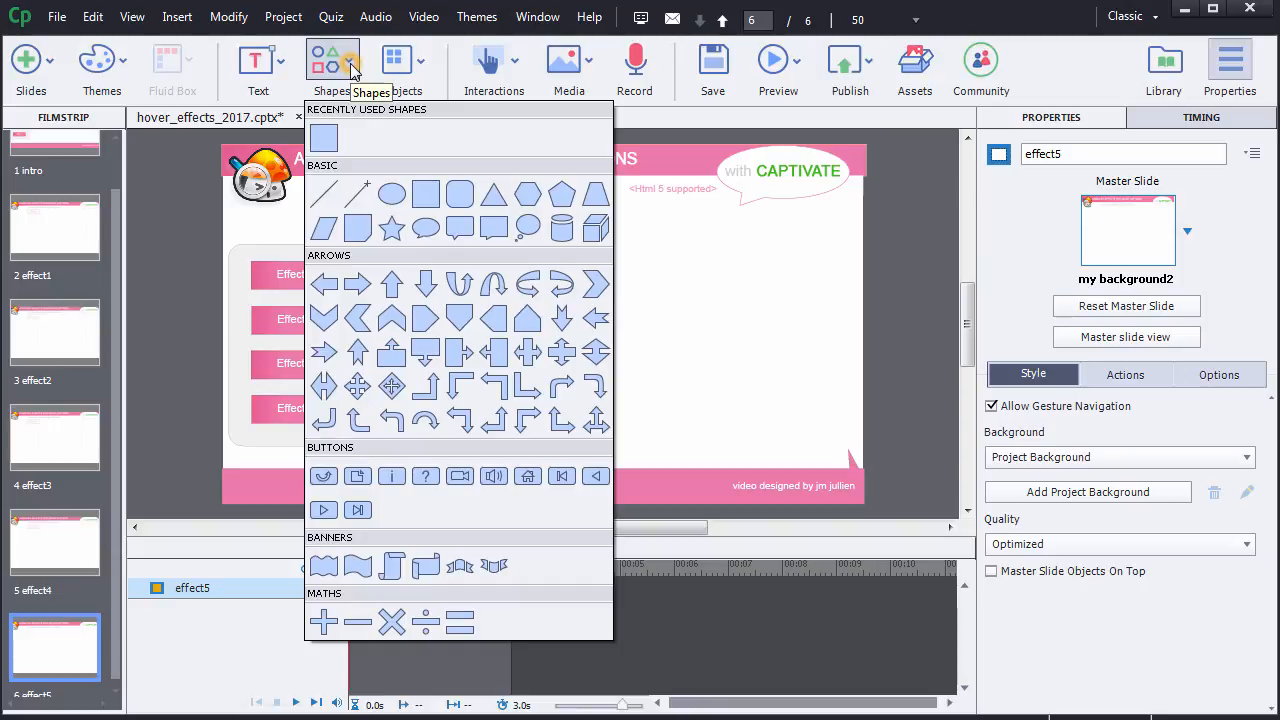
{"action": "left_click", "coordinate": [425, 197]}
{"action": "mouse_move", "coordinate": [463, 257]}
{"action": "left_mouse_down"}
{"action": "mouse_move", "coordinate": [566, 334]}
{"action": "mouse_move", "coordinate": [683, 394]}
{"action": "mouse_move", "coordinate": [771, 411]}
{"action": "left_mouse_up"}
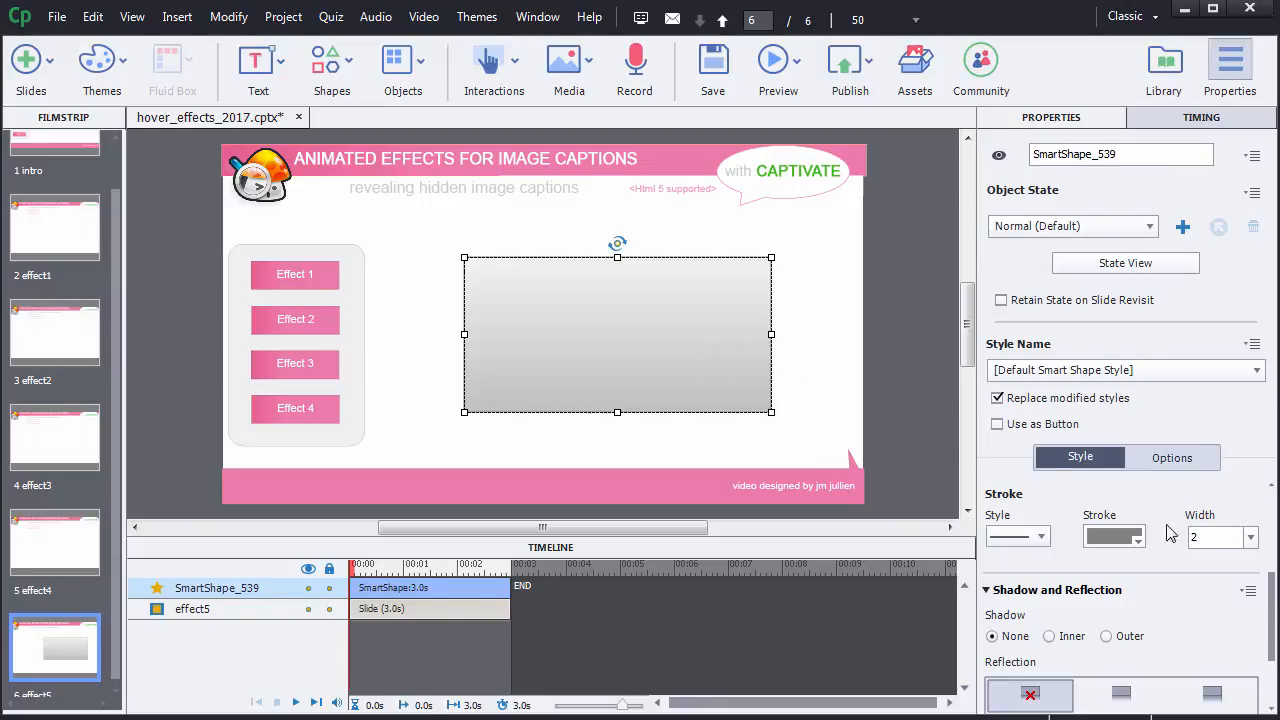
Make the rectangle invisible by setting its fill opacity to 0 % and its stroke width to 0.
{"action": "scroll", "coordinate": [1200, 550], "scroll_direction": "up", "scroll_amount": 3}
{"action": "left_click", "coordinate": [1250, 566]}
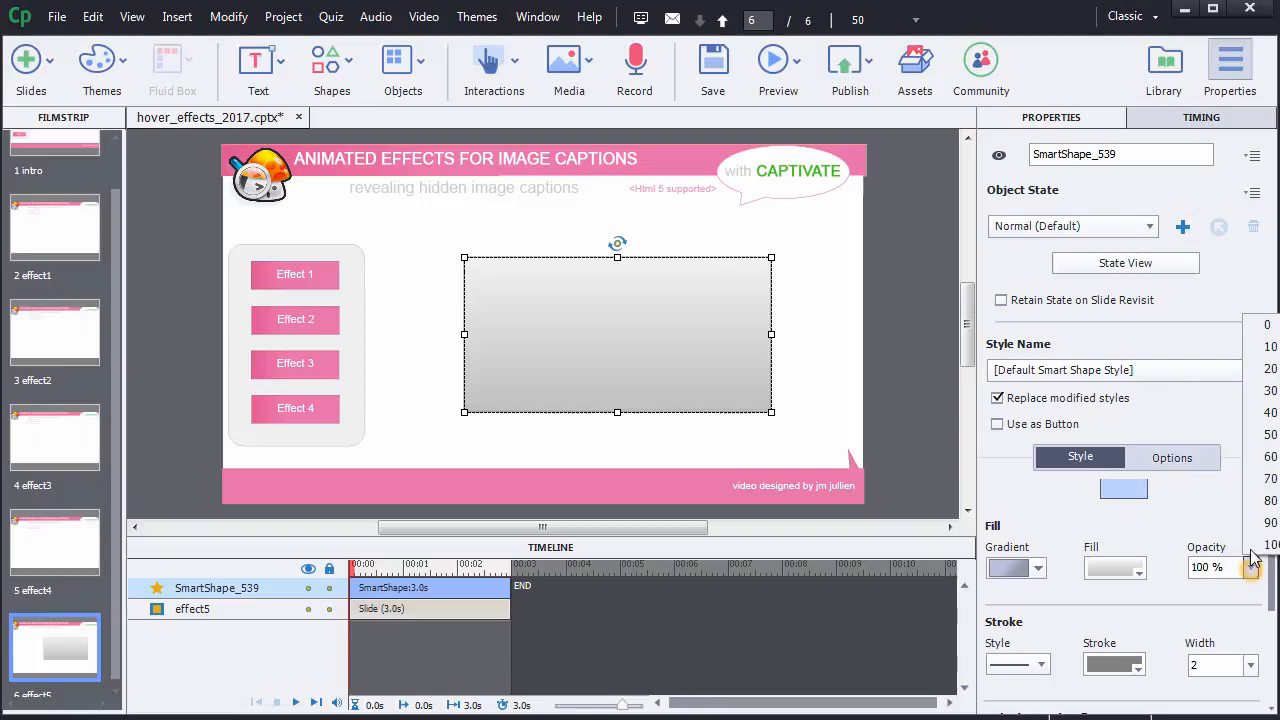
{"action": "left_click", "coordinate": [1266, 325]}
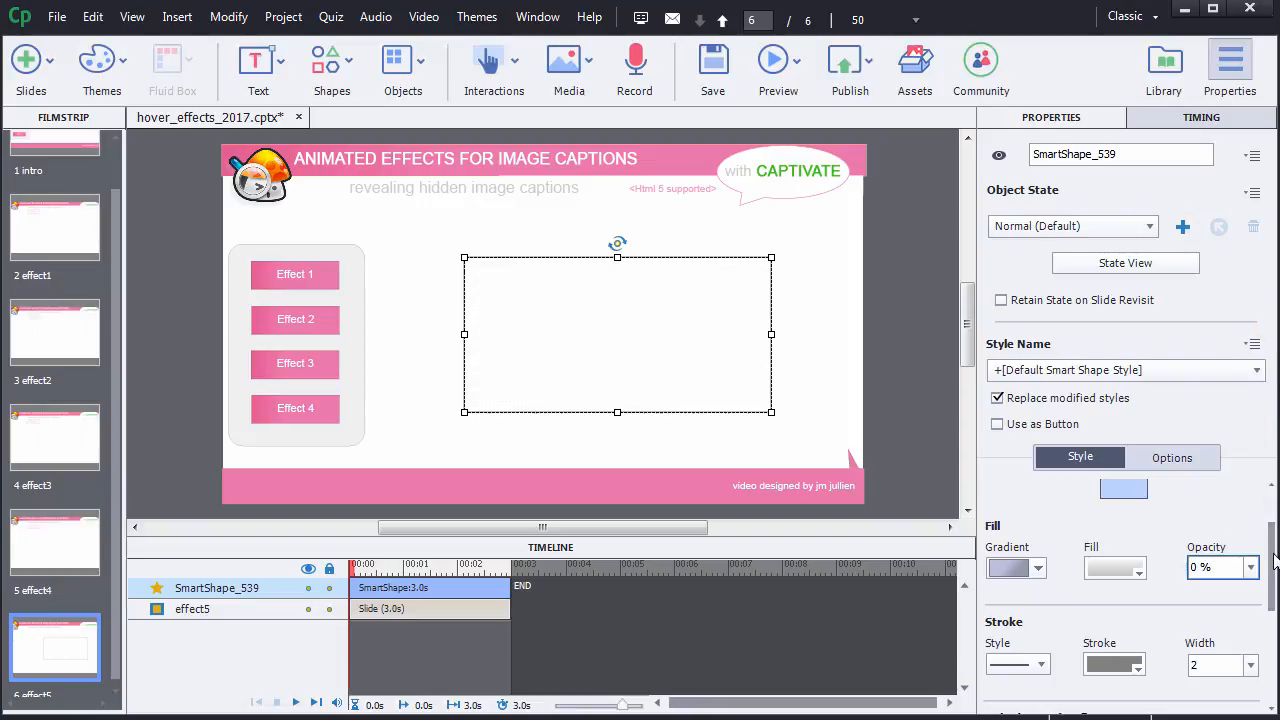
{"action": "left_click_drag", "start_coordinate": [1275, 560], "coordinate": [1275, 591]}
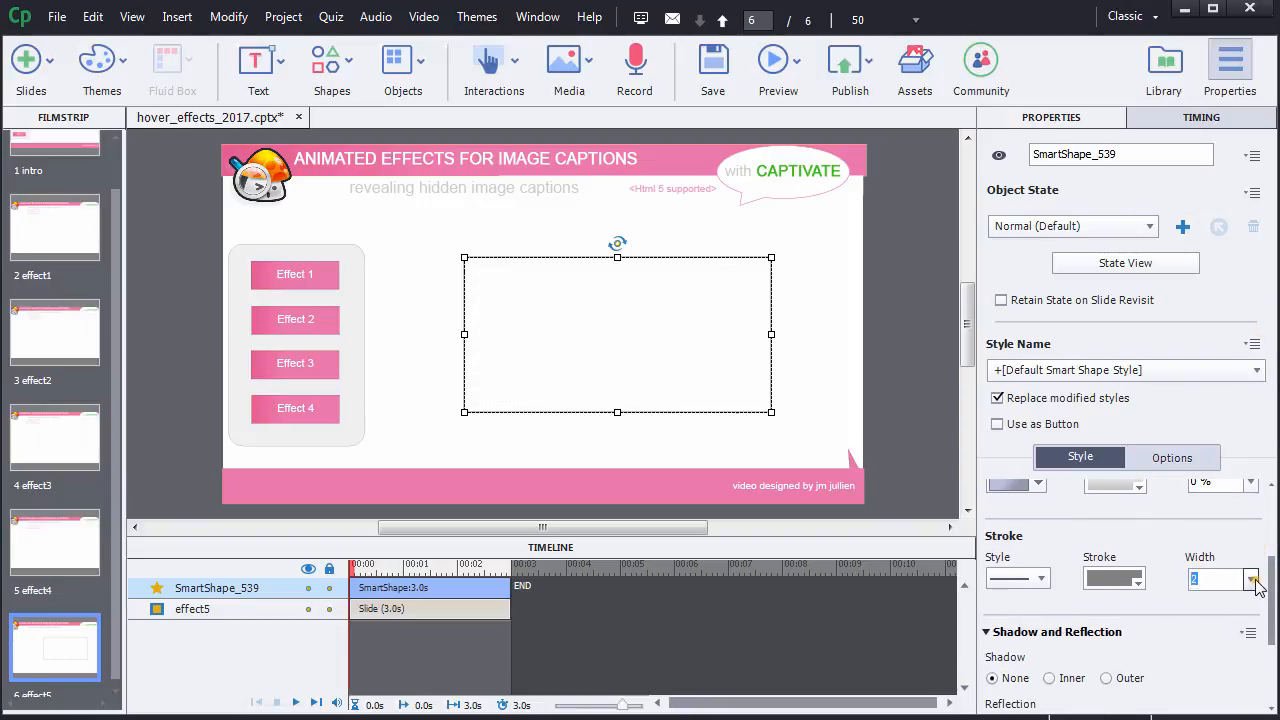
{"action": "left_click", "coordinate": [1256, 586]}
{"action": "left_click", "coordinate": [1270, 334]}
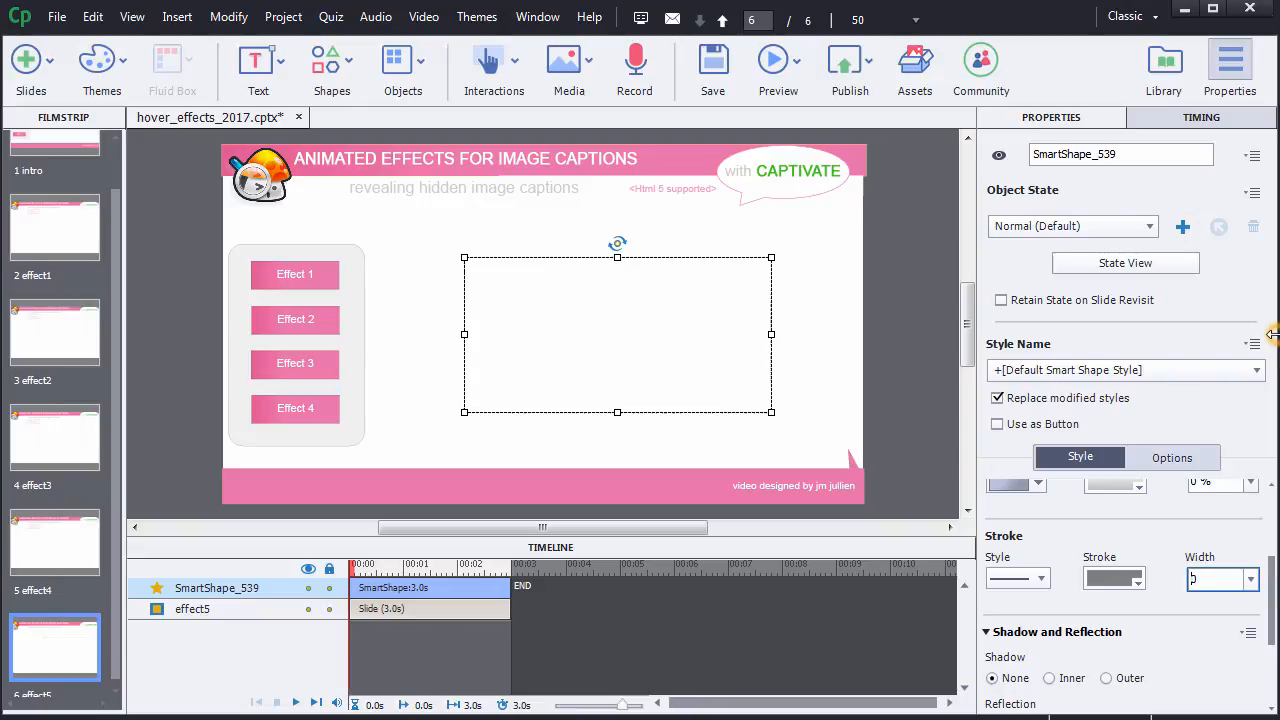
Enable Use as Button for the transparent rectangle.
{"action": "left_click_drag", "start_coordinate": [1275, 568], "coordinate": [1266, 500]}
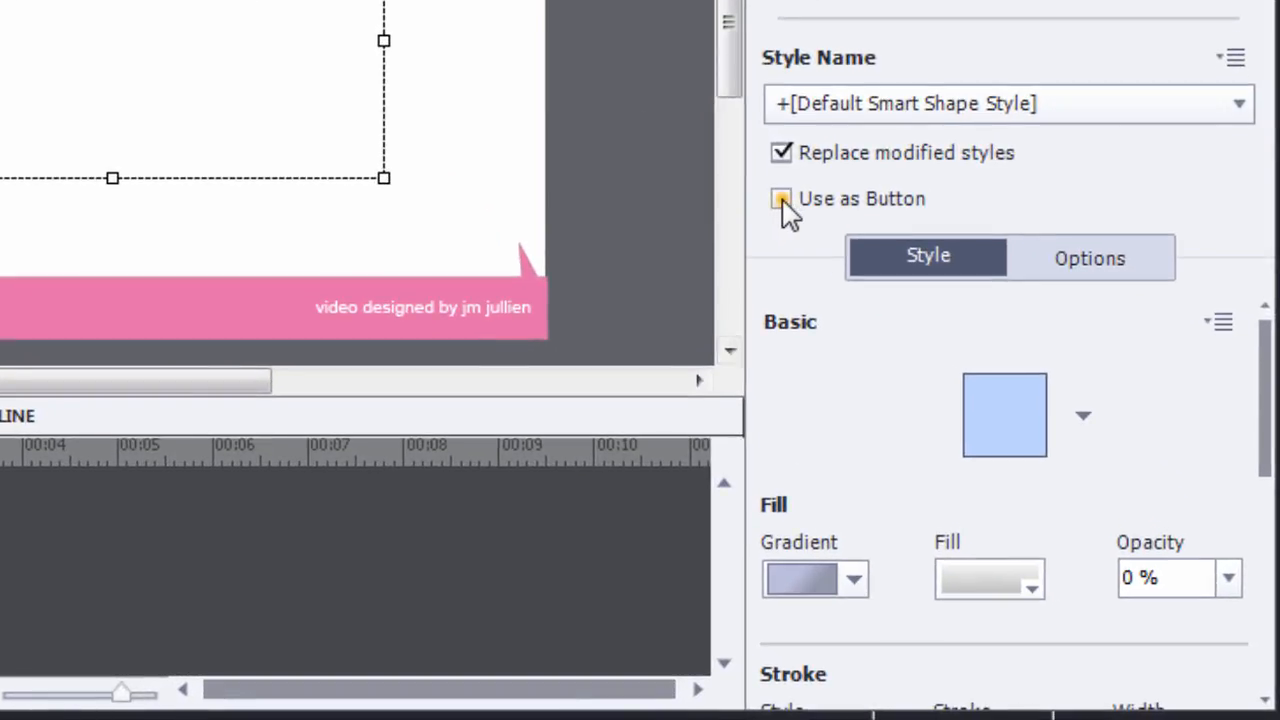
{"action": "left_click", "coordinate": [878, 300]}
{"action": "left_click", "coordinate": [781, 199]}
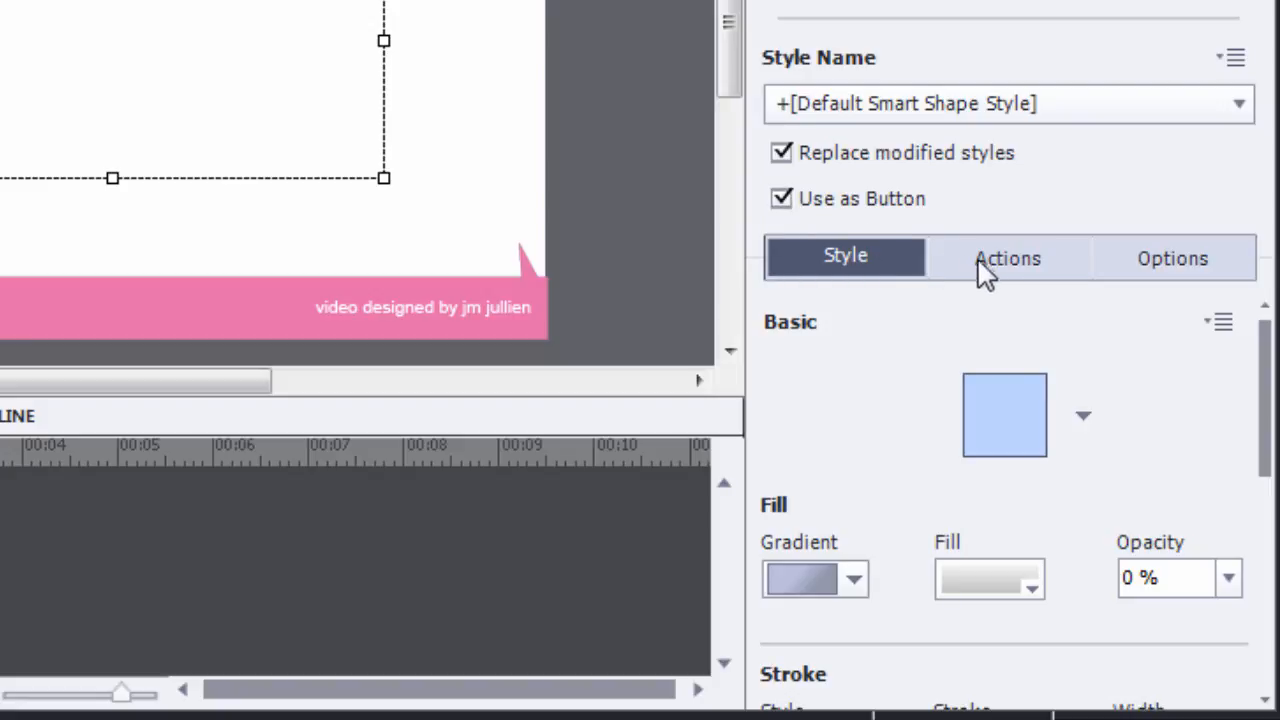
Enable the Hand Cursor option in the transparent button's action settings.
{"action": "left_click", "coordinate": [1000, 278]}
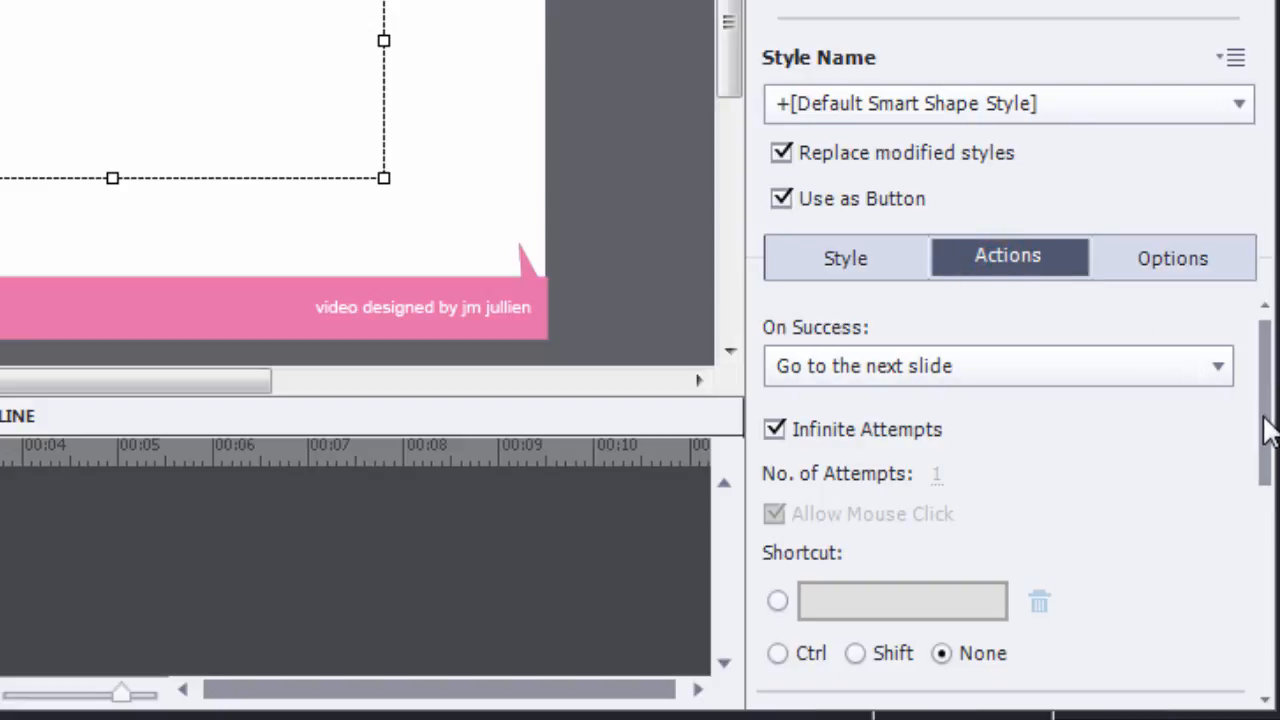
{"action": "left_click_drag", "start_coordinate": [1268, 429], "coordinate": [1267, 585]}
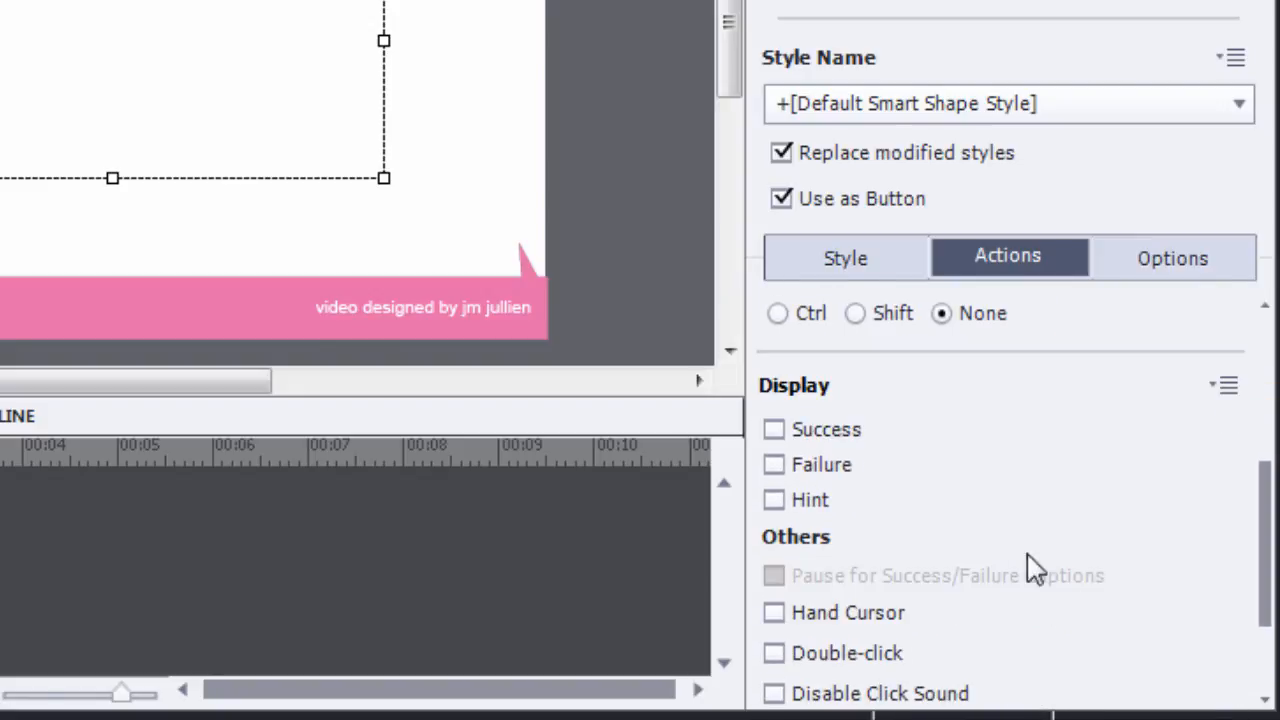
{"action": "left_click", "coordinate": [776, 613]}
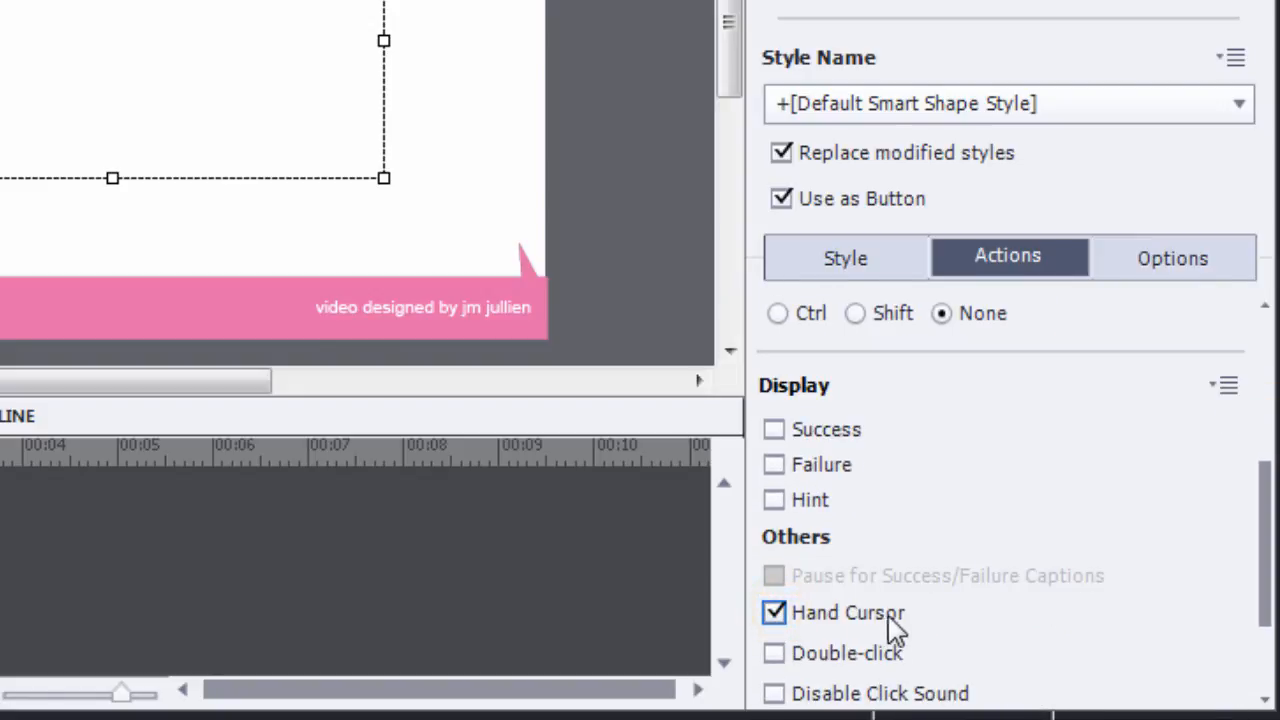
{"action": "left_click_drag", "start_coordinate": [1268, 533], "coordinate": [1260, 318]}
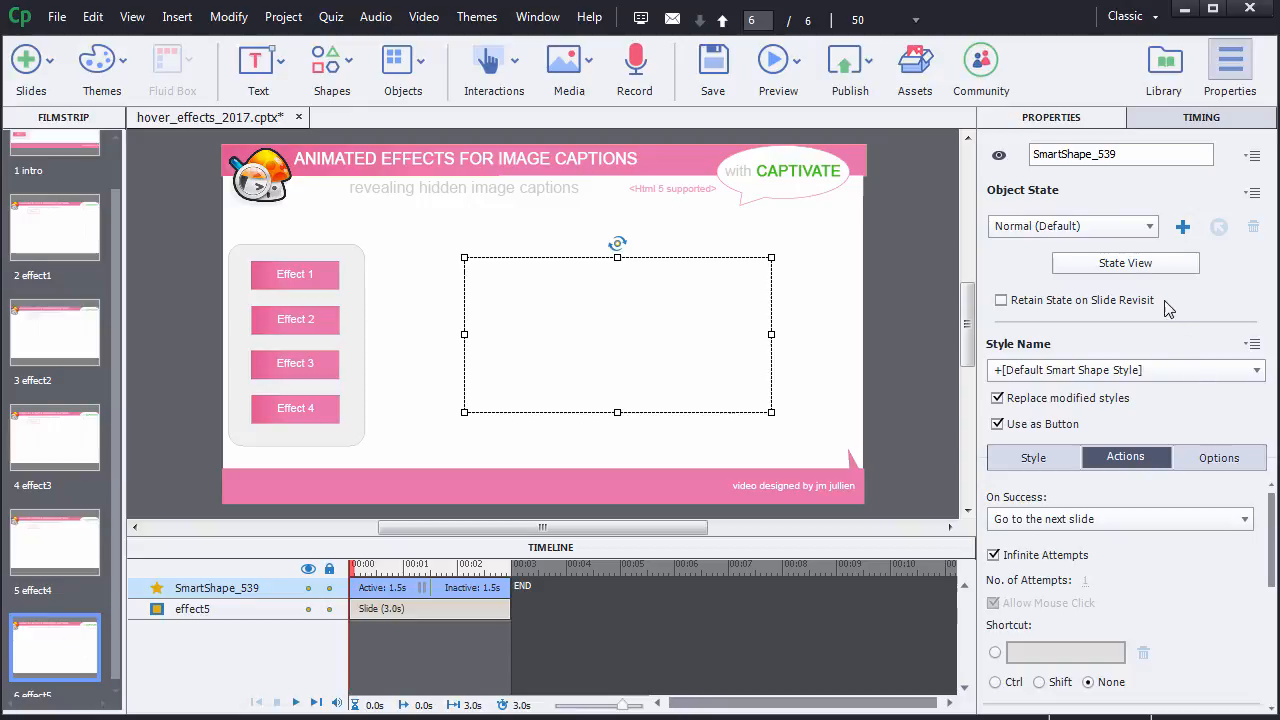
Open the button's state view and reposition and slightly enlarge the rectangle in the Normal state.
{"action": "left_click", "coordinate": [1153, 266]}
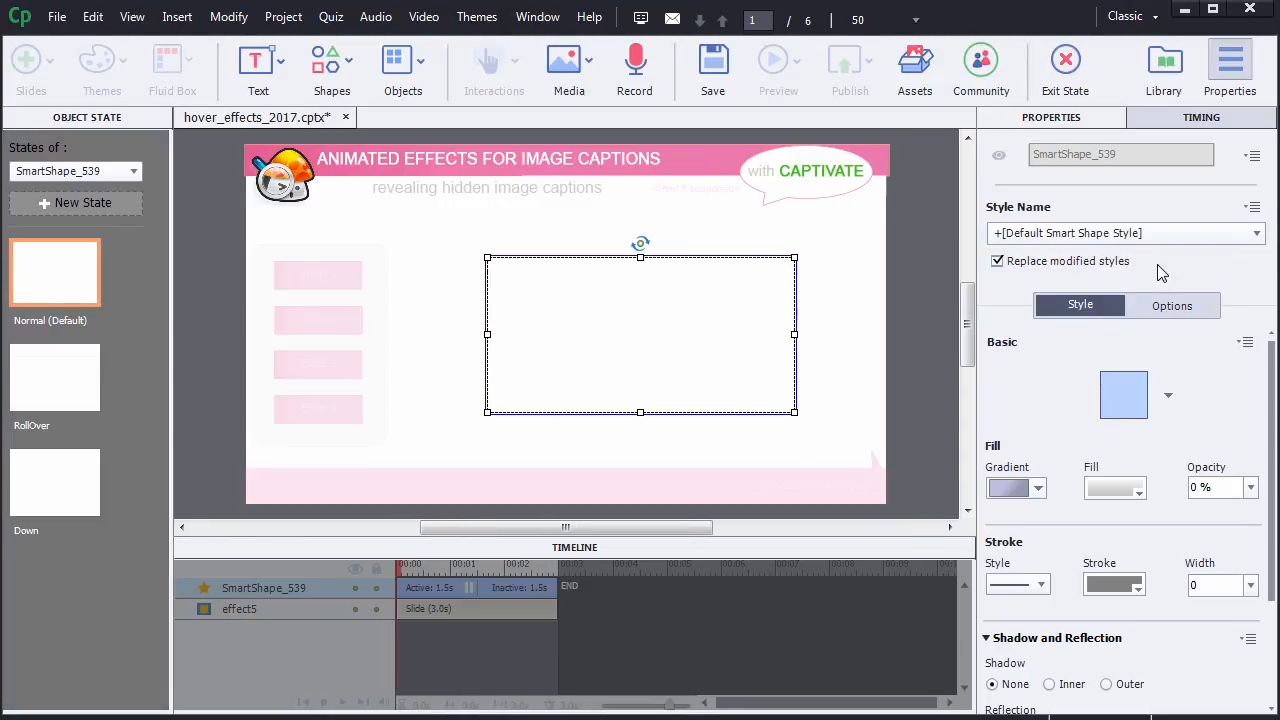
{"action": "left_click_drag", "start_coordinate": [690, 317], "coordinate": [660, 313]}
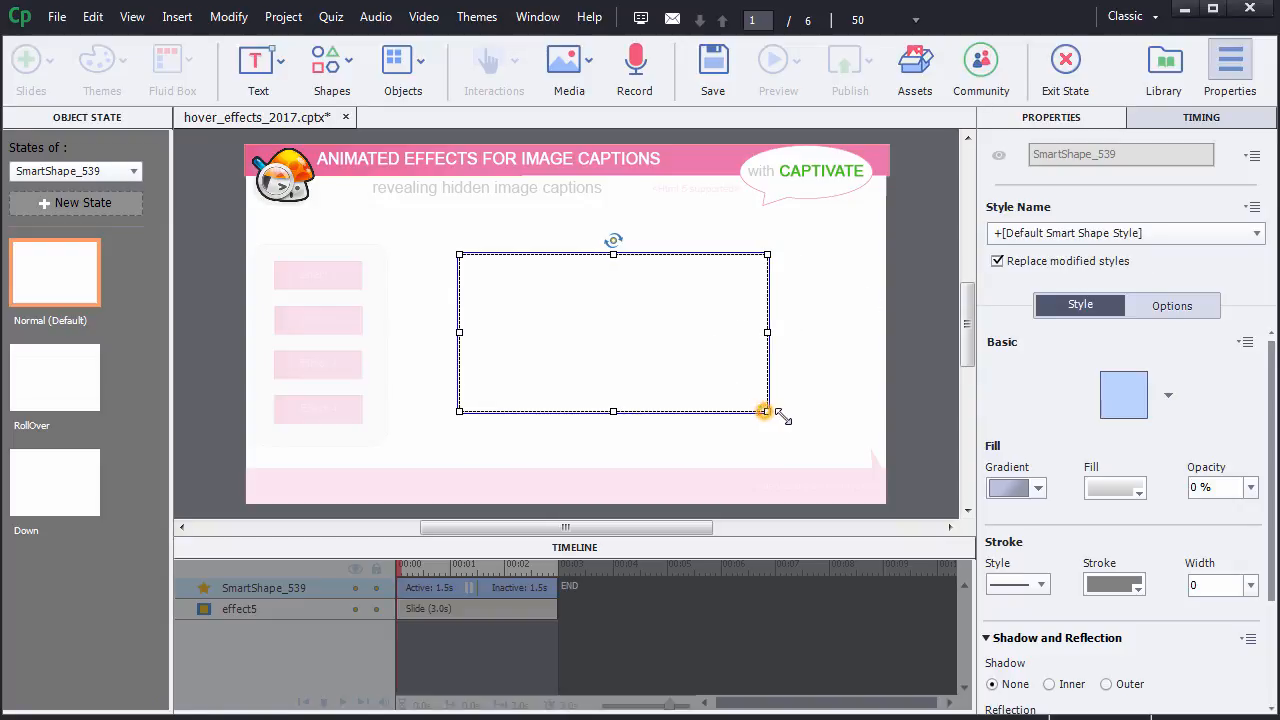
{"action": "left_click_drag", "start_coordinate": [766, 414], "coordinate": [802, 422]}
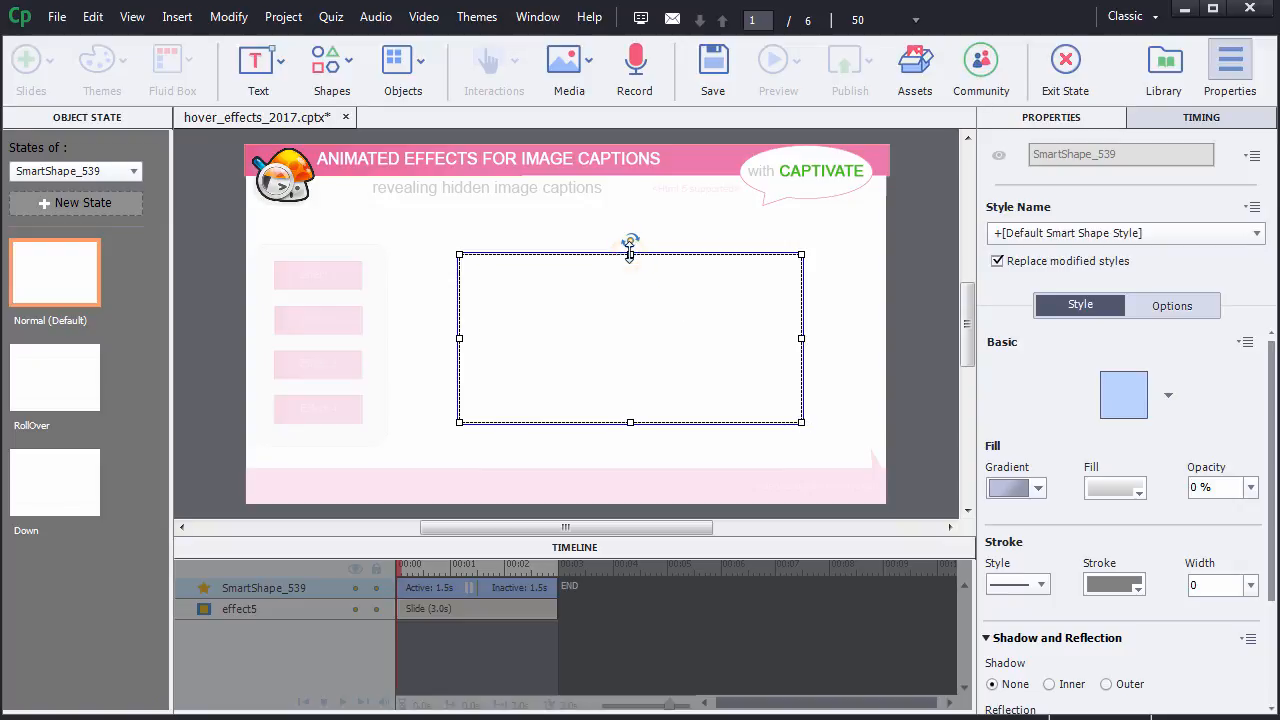
{"action": "left_click_drag", "start_coordinate": [630, 254], "coordinate": [630, 252]}
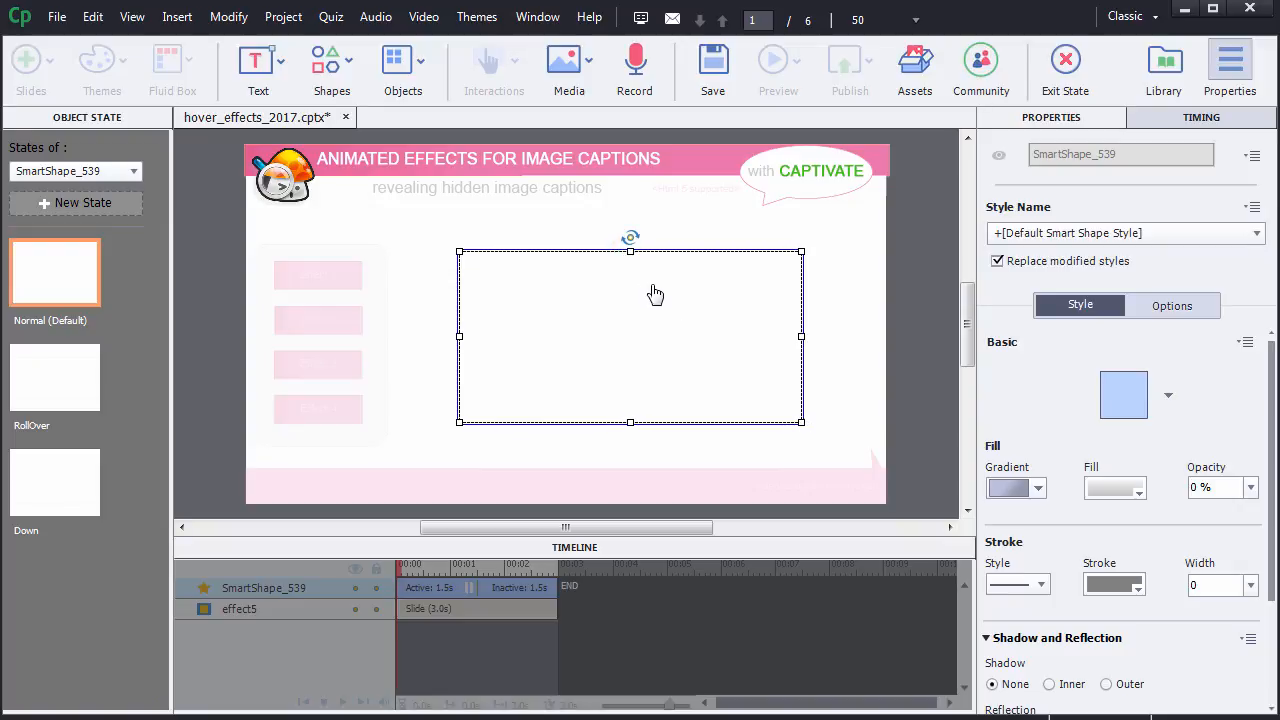
Give the rectangle in the Normal state a solid salmon-pink fill.
{"action": "left_click", "coordinate": [1038, 488]}
{"action": "left_click", "coordinate": [1040, 522]}
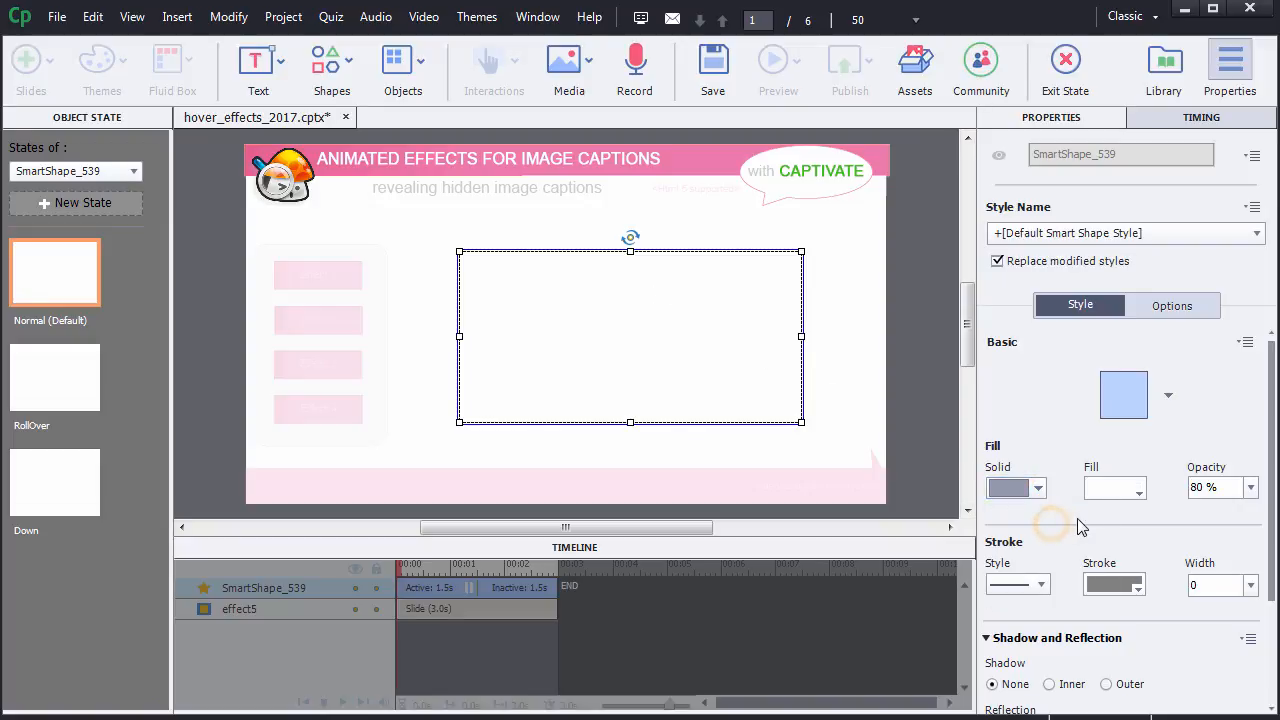
{"action": "left_click", "coordinate": [1131, 492]}
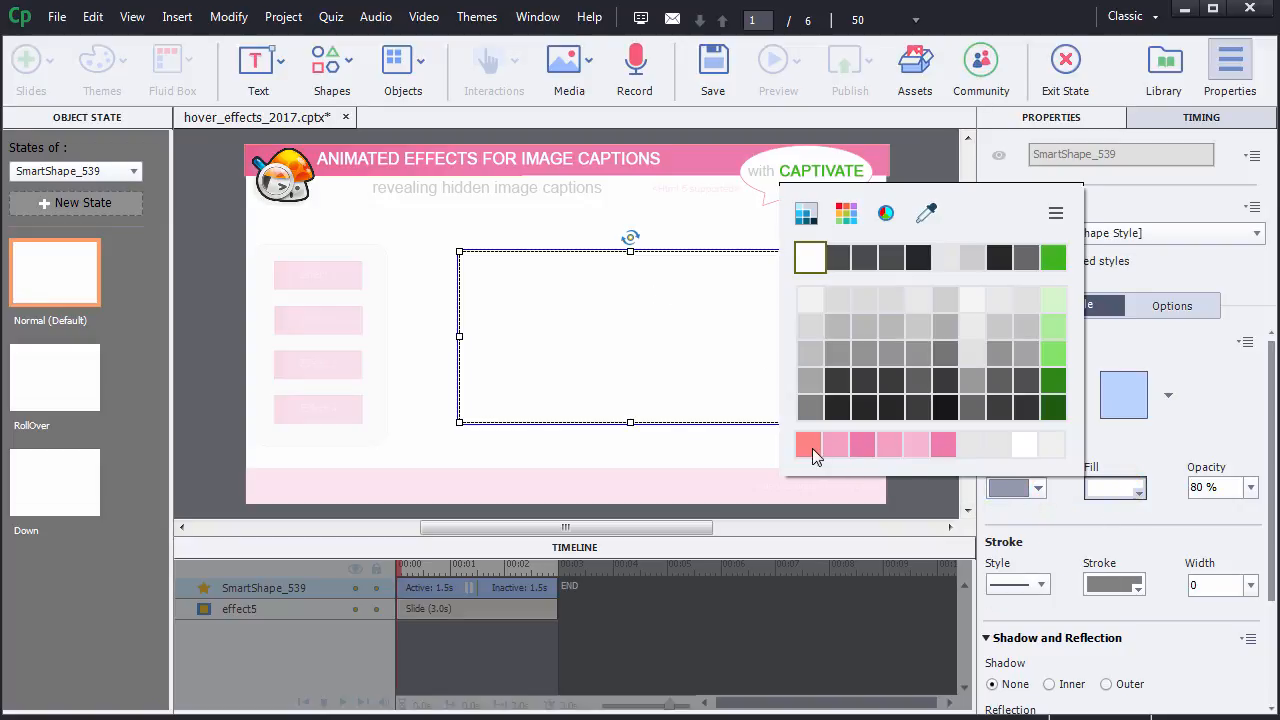
{"action": "left_click", "coordinate": [809, 445]}
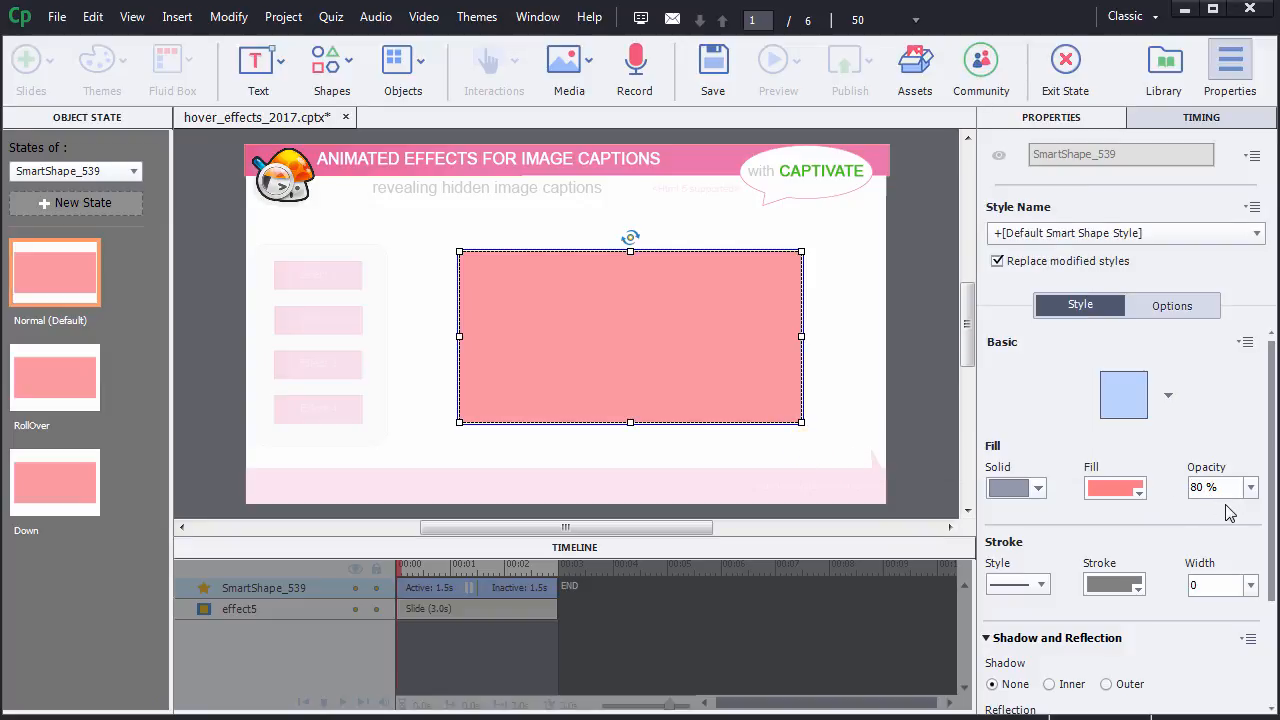
Add the red gift box image from the library to the Normal state, placing it near the rectangle's top centre and shrinking it slightly.
{"action": "left_click", "coordinate": [1168, 70]}
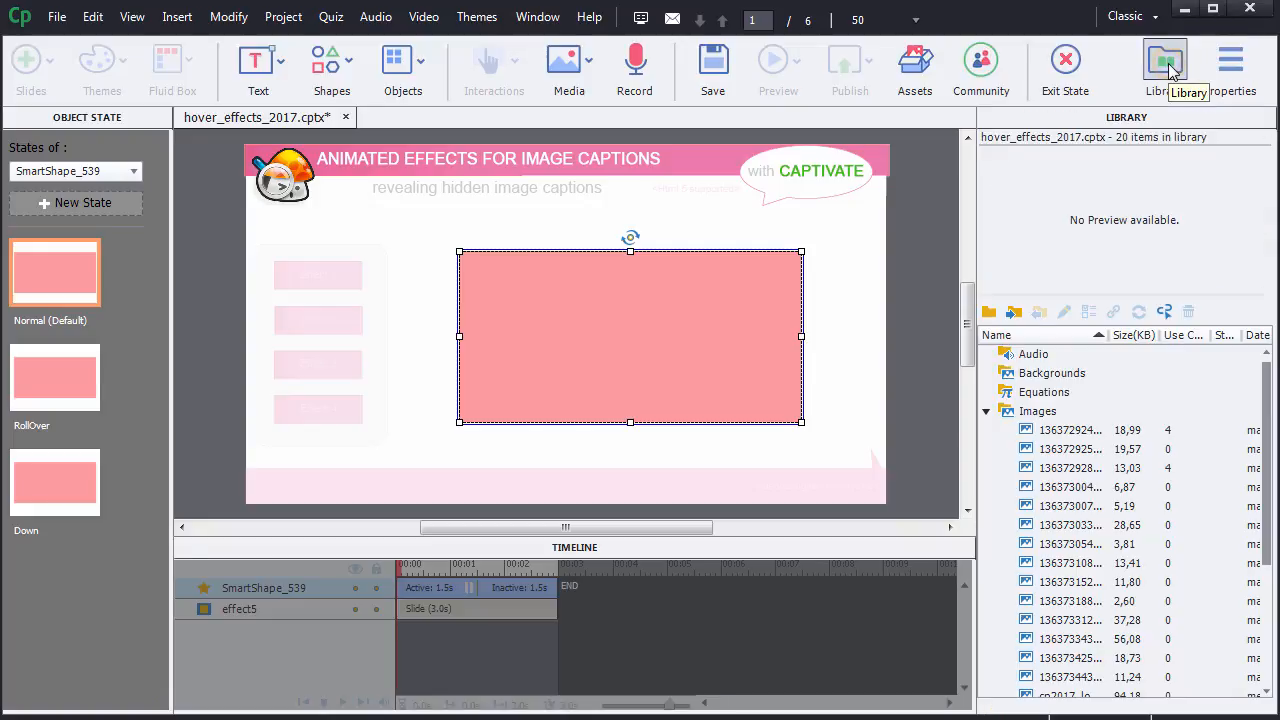
{"action": "left_click", "coordinate": [1066, 432]}
{"action": "left_click_drag", "start_coordinate": [1066, 432], "coordinate": [688, 374]}
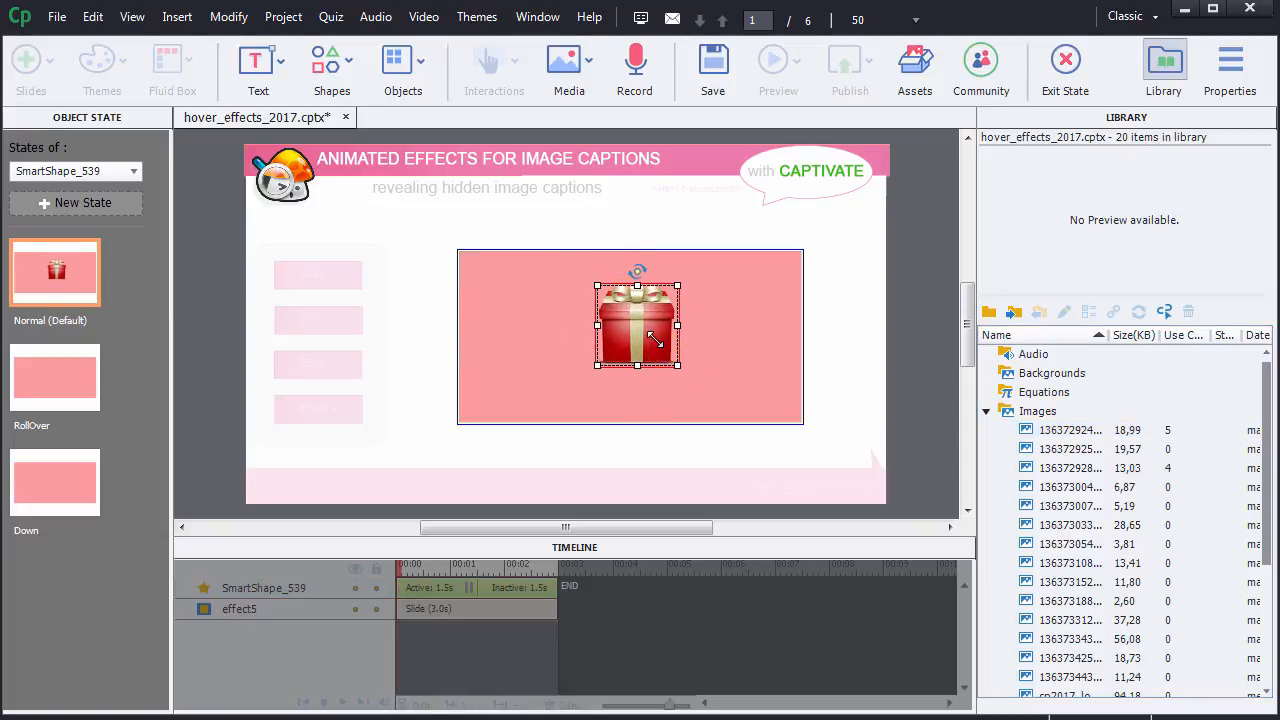
{"action": "left_click_drag", "start_coordinate": [651, 330], "coordinate": [650, 331]}
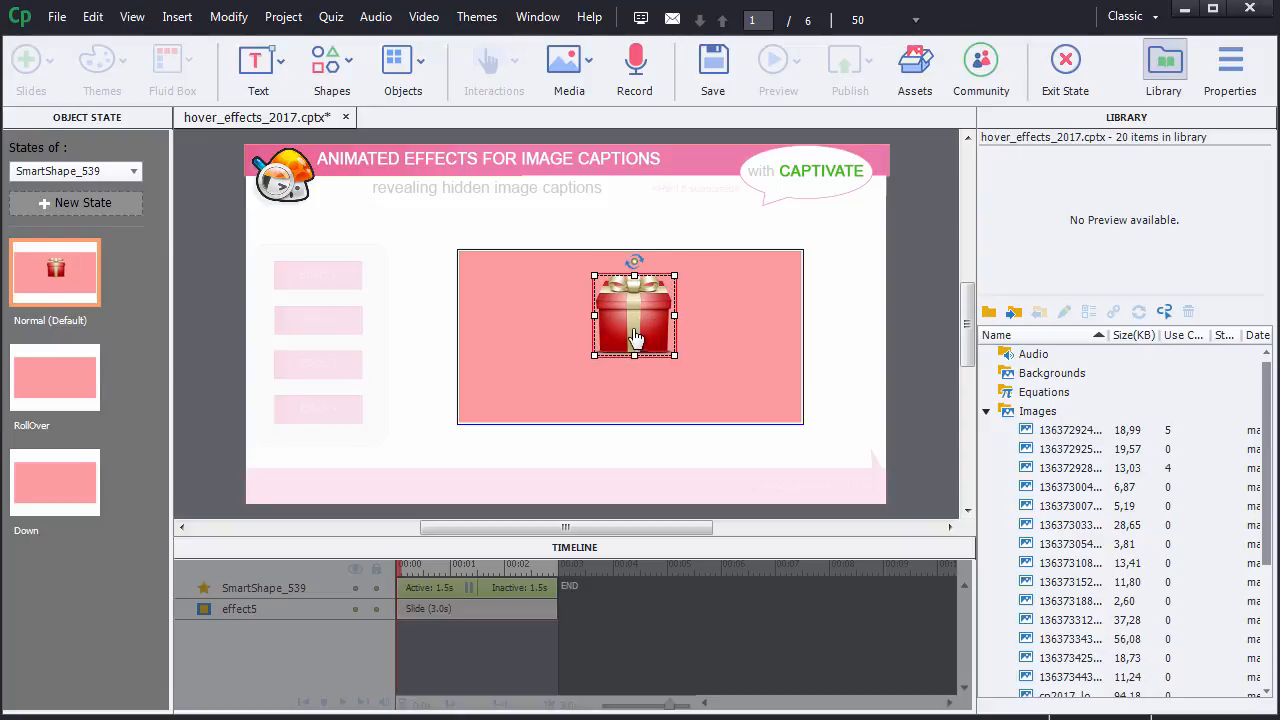
{"action": "left_click_drag", "start_coordinate": [590, 358], "coordinate": [596, 352]}
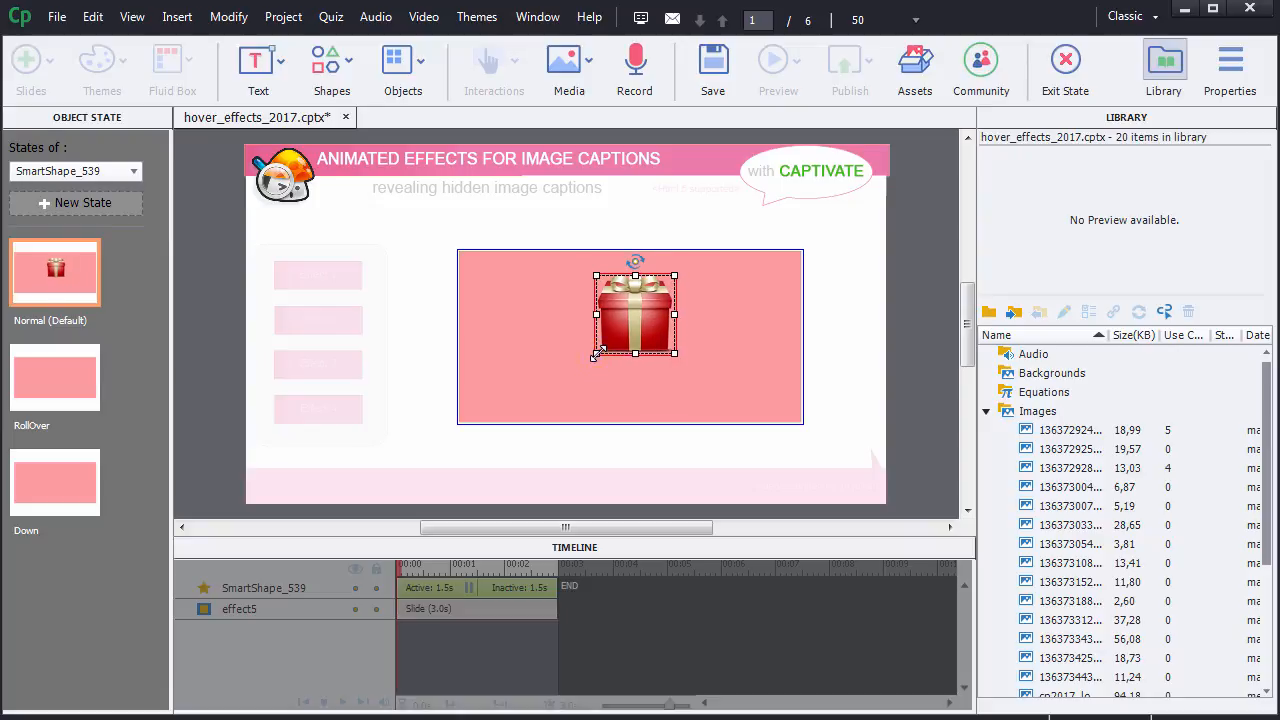
{"action": "left_click", "coordinate": [833, 346]}
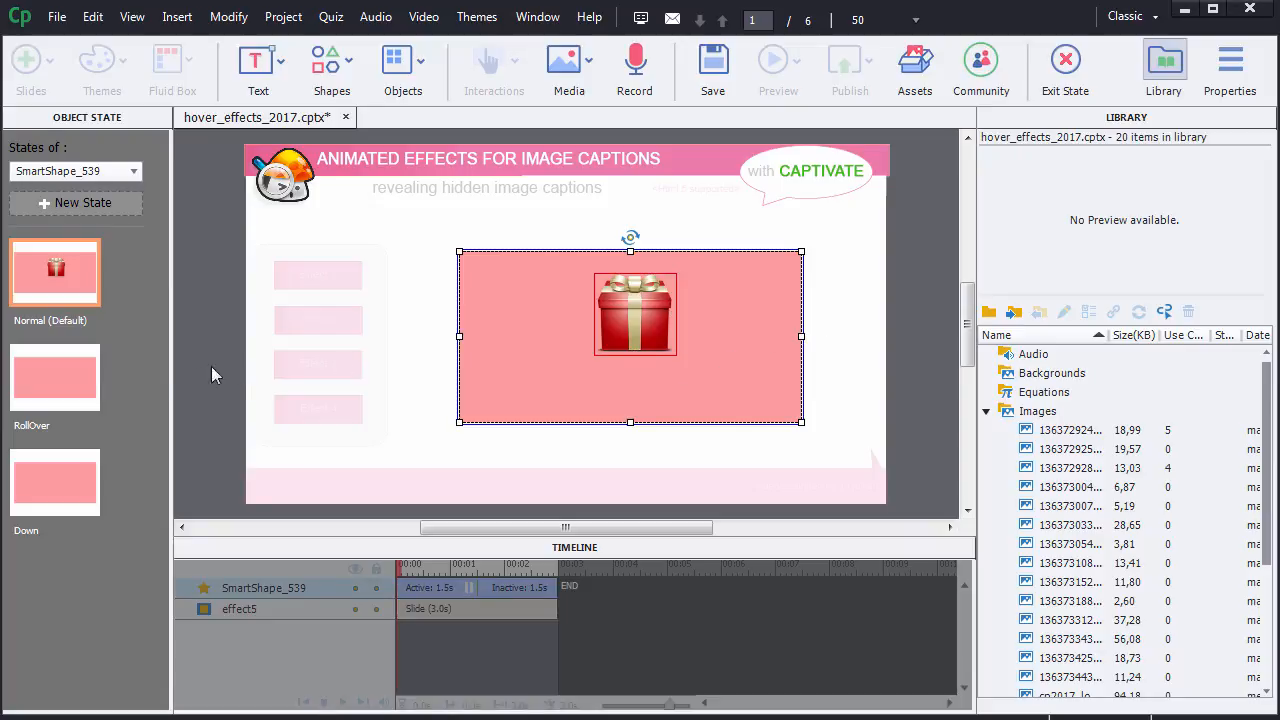
Delete the button's existing RollOver state.
{"action": "left_click", "coordinate": [65, 377]}
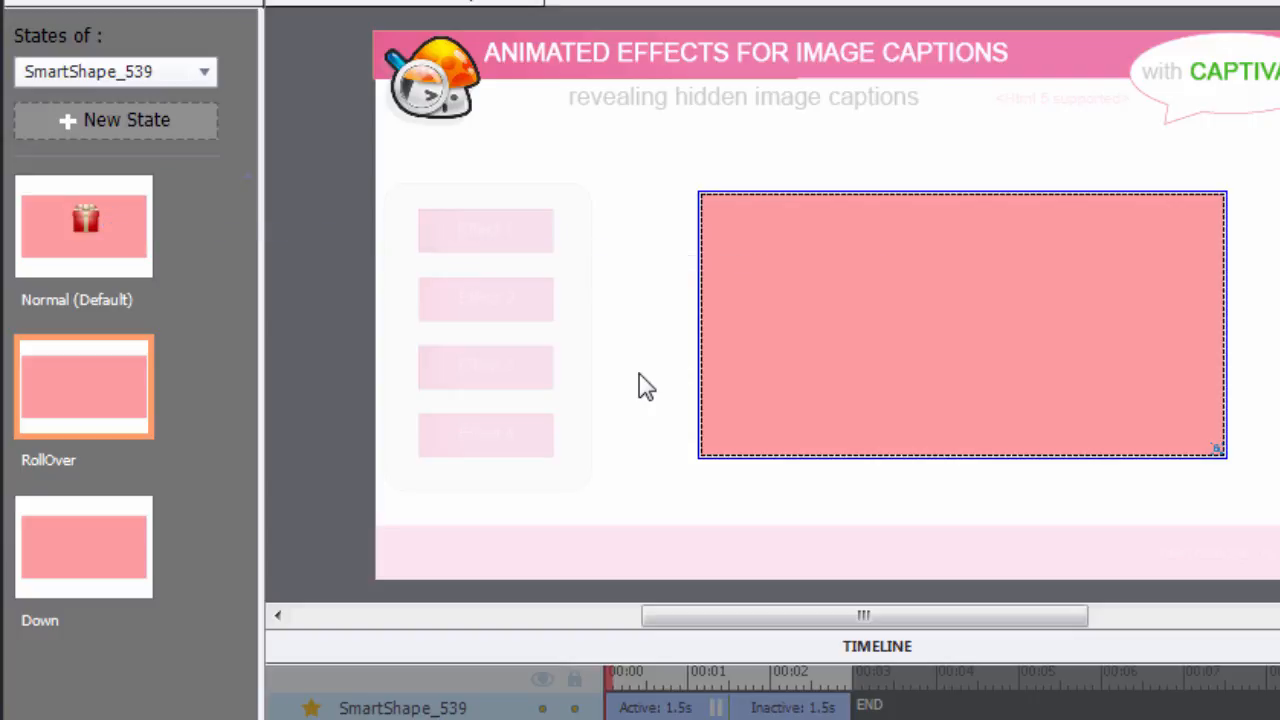
{"action": "right_click", "coordinate": [98, 385]}
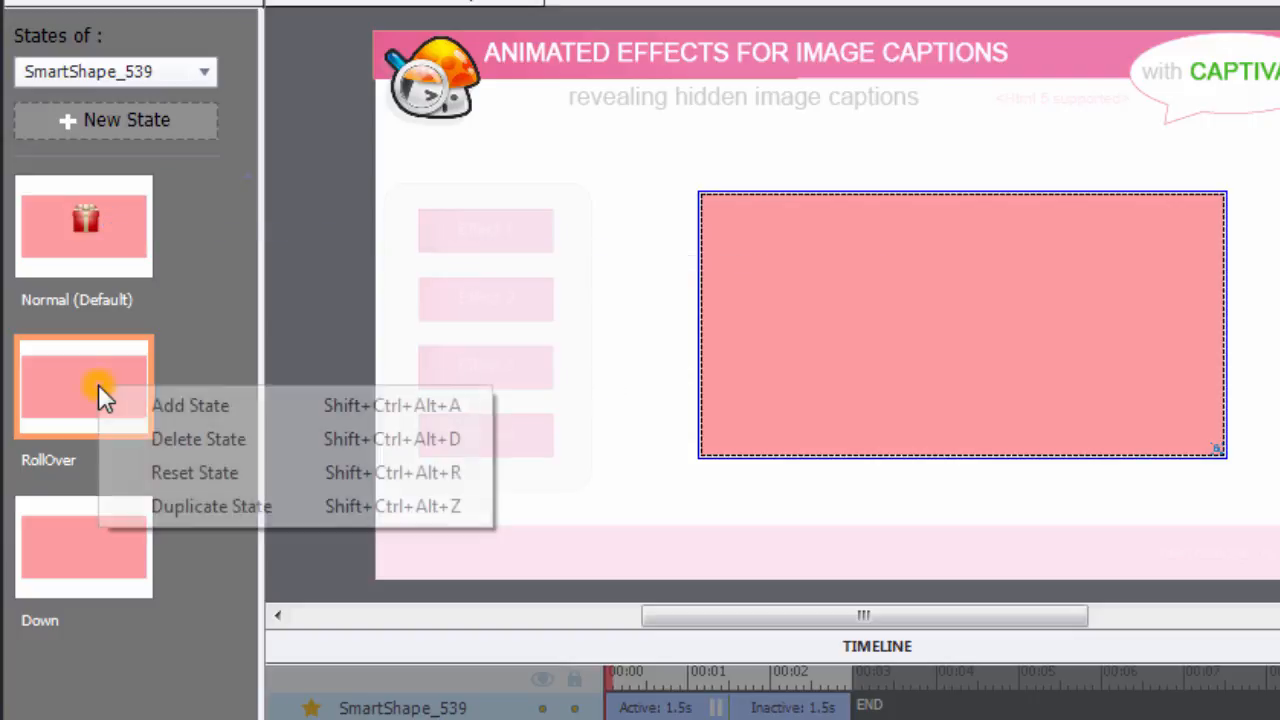
{"action": "left_click", "coordinate": [157, 443]}
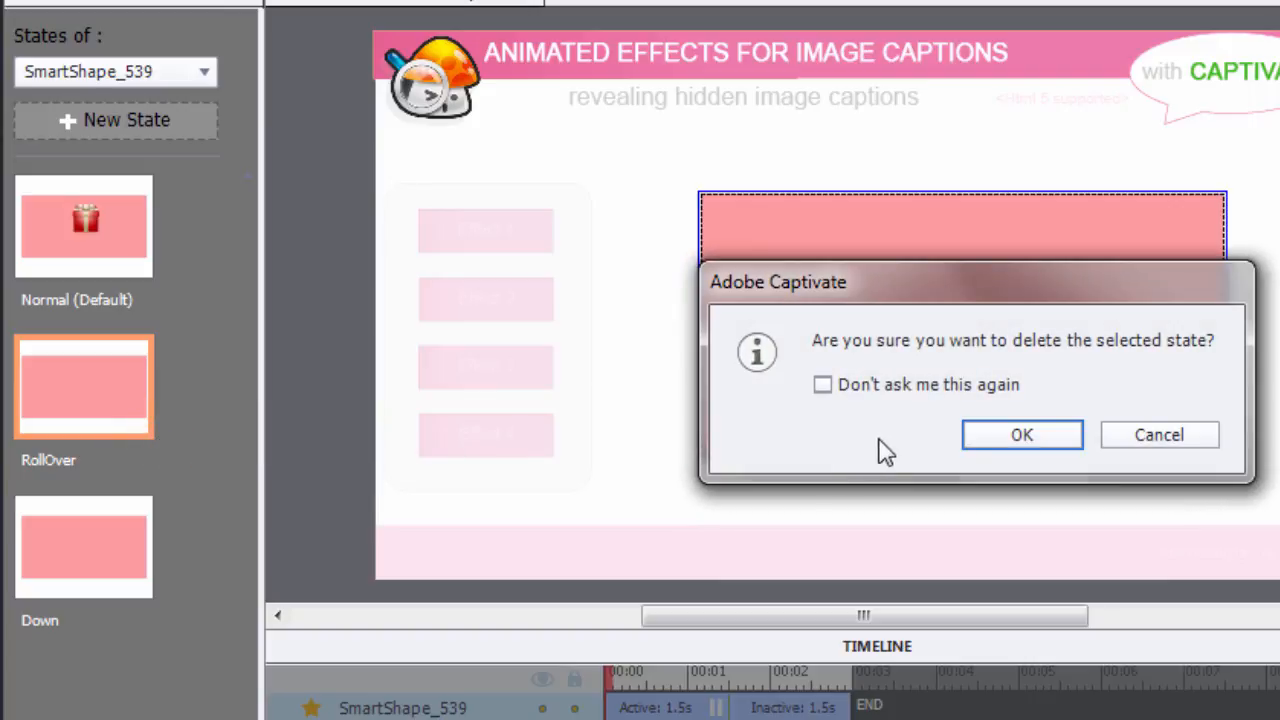
{"action": "left_click", "coordinate": [994, 440]}
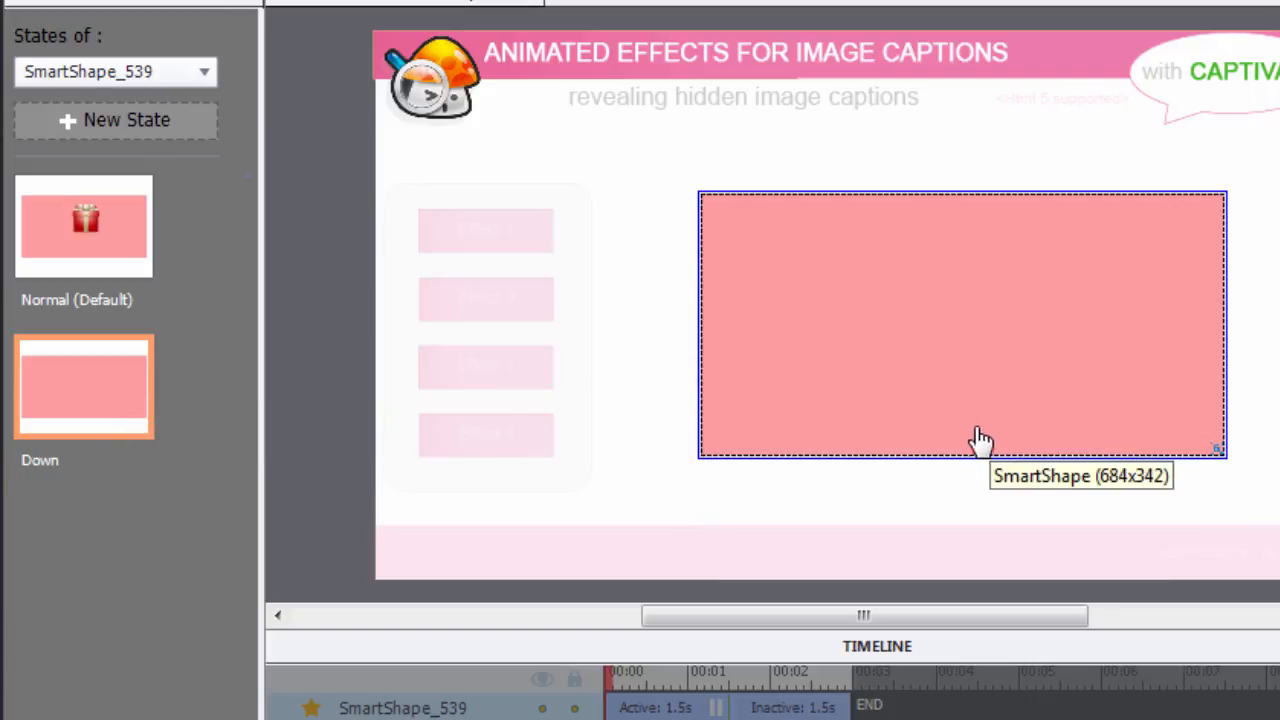
Duplicate the Normal state as the inbuilt RollOver state and save the project.
{"action": "right_click", "coordinate": [94, 243]}
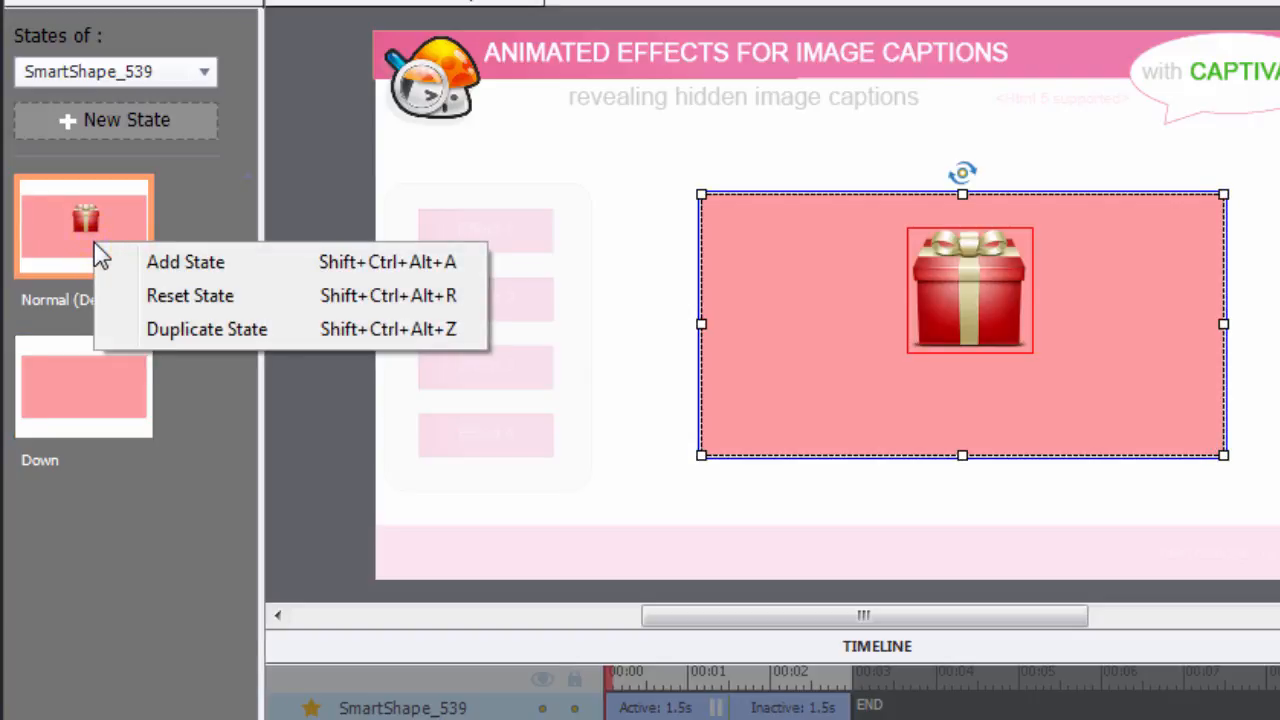
{"action": "left_click", "coordinate": [219, 333]}
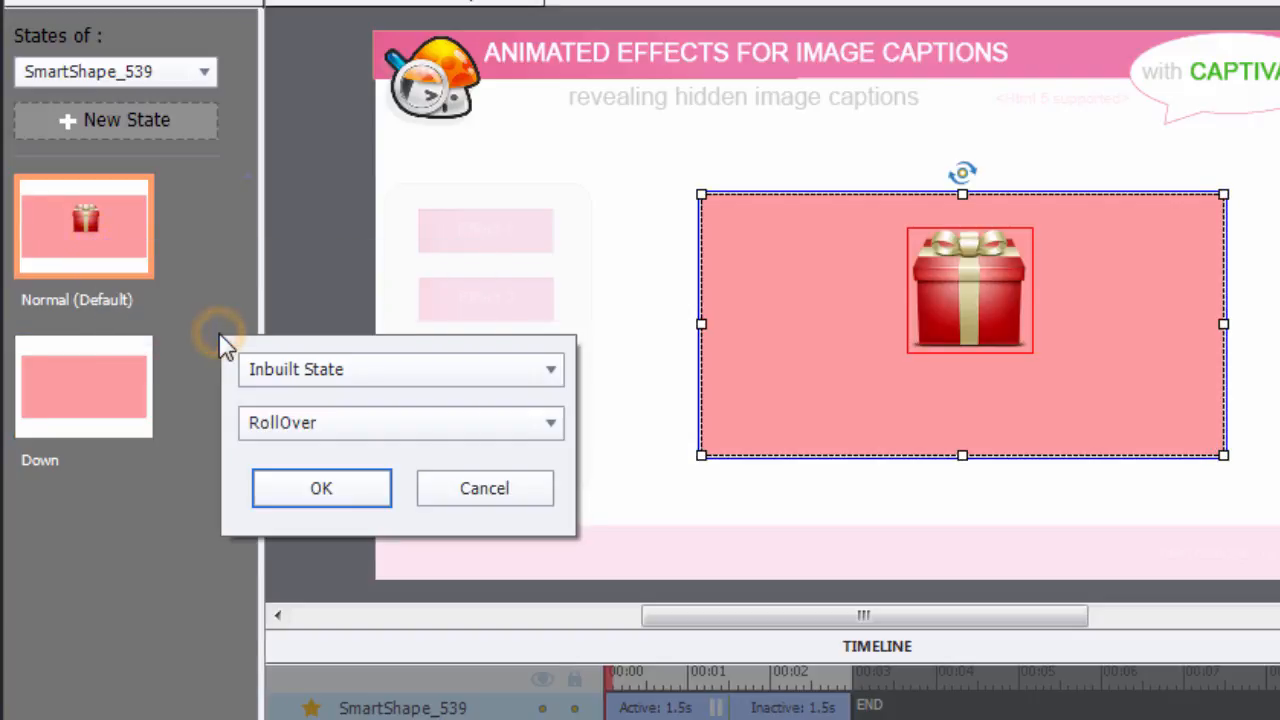
{"action": "left_click", "coordinate": [282, 440]}
{"action": "left_click", "coordinate": [290, 460]}
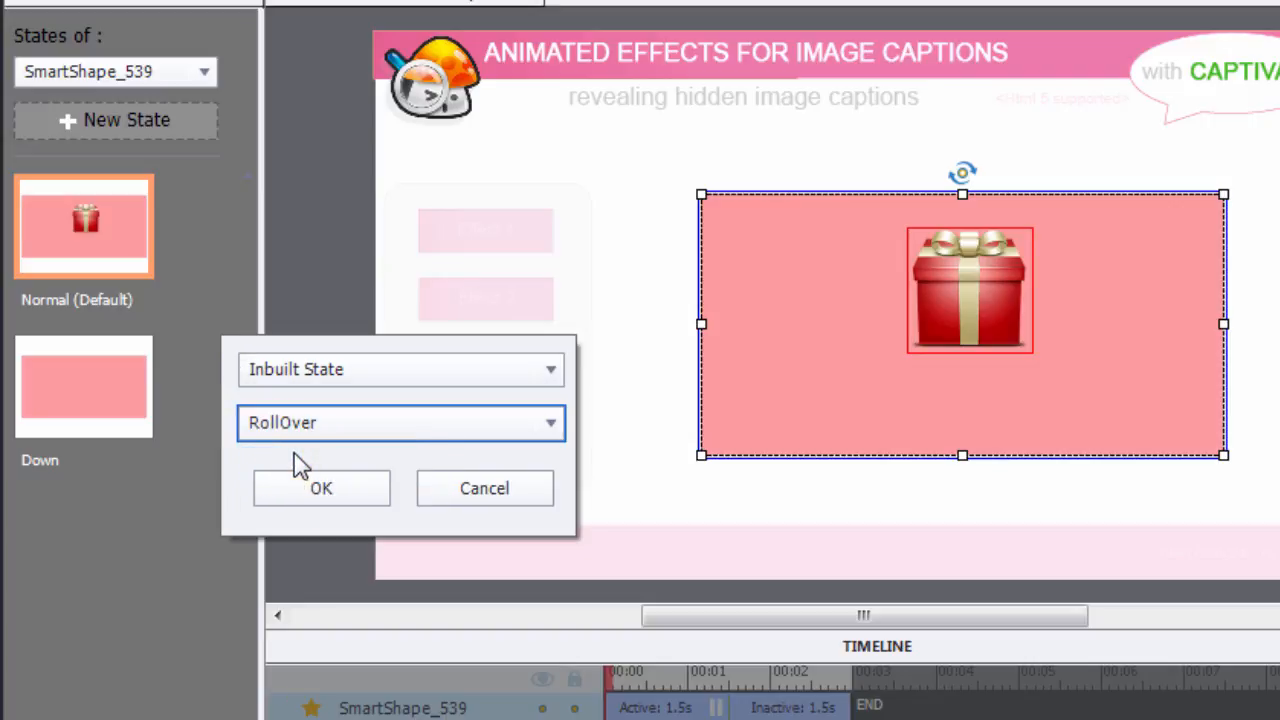
{"action": "left_click", "coordinate": [310, 498]}
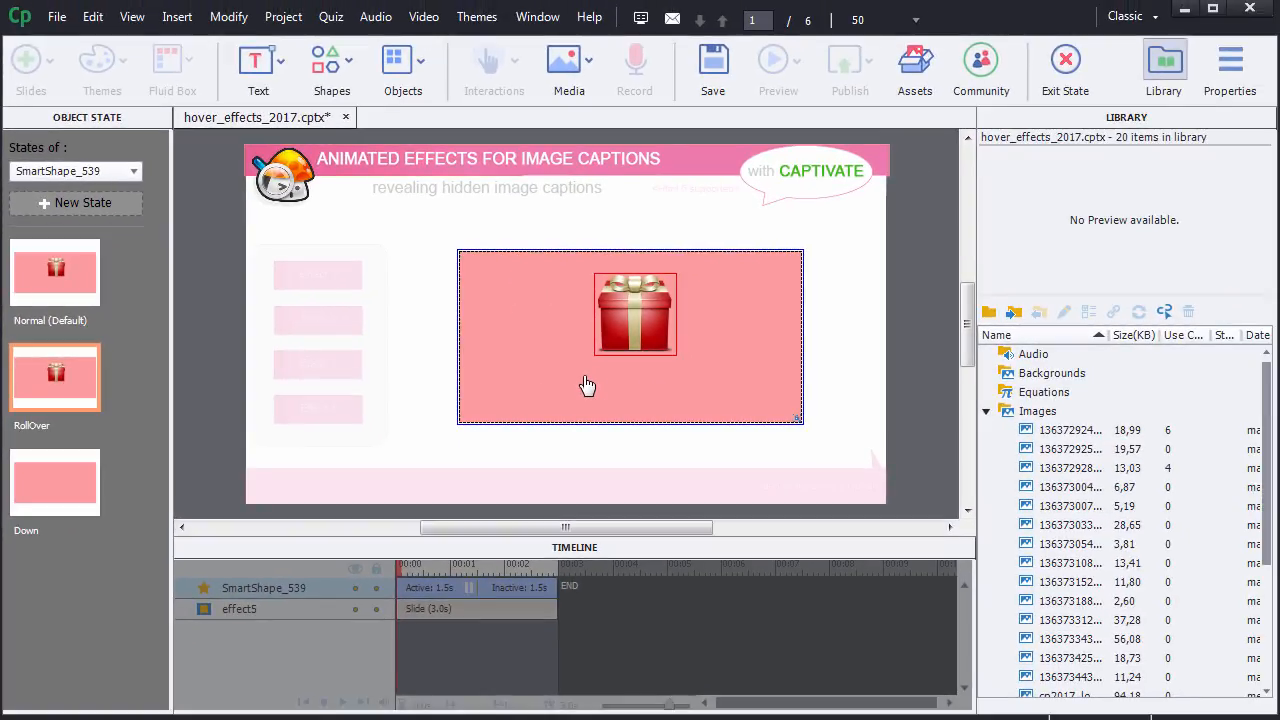
{"action": "key", "text": "ctrl+s"}
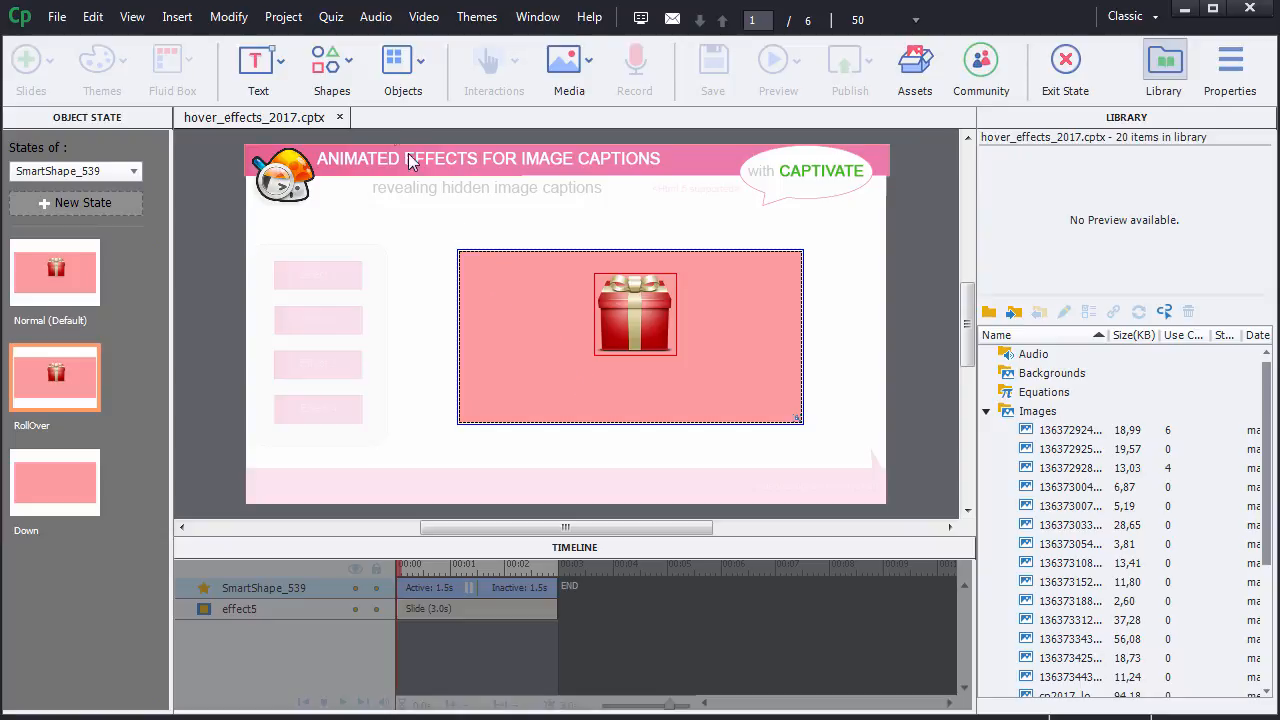
Draw a full-width rectangle over the lower part of the pink shape in the RollOver state.
{"action": "left_click", "coordinate": [348, 62]}
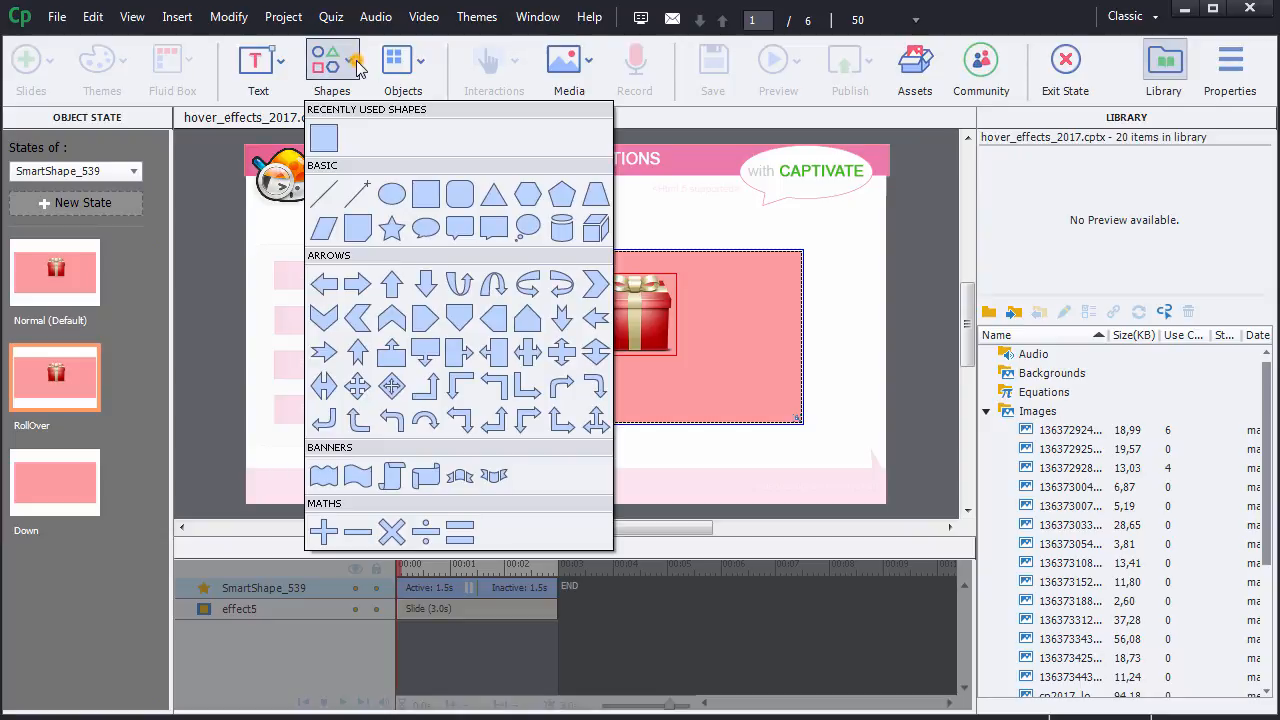
{"action": "left_click", "coordinate": [428, 203]}
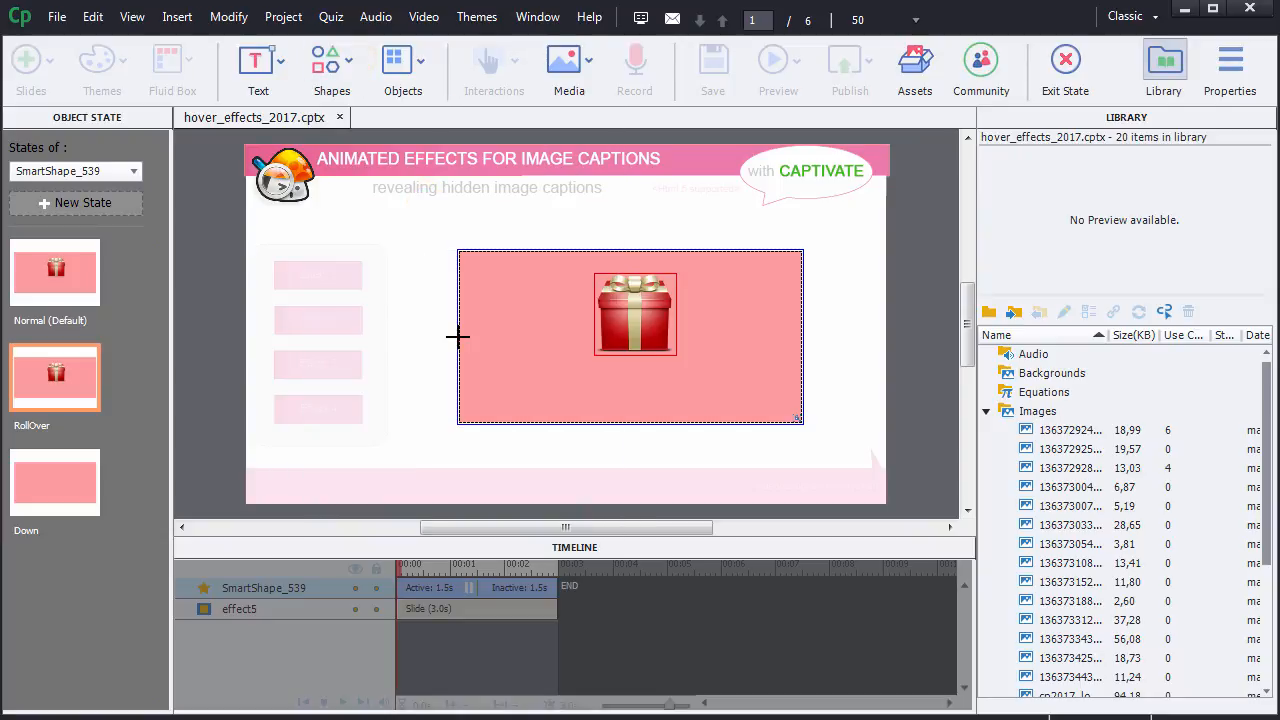
{"action": "mouse_move", "coordinate": [460, 350]}
{"action": "left_mouse_down"}
{"action": "mouse_move", "coordinate": [631, 403]}
{"action": "mouse_move", "coordinate": [800, 422]}
{"action": "left_mouse_up"}
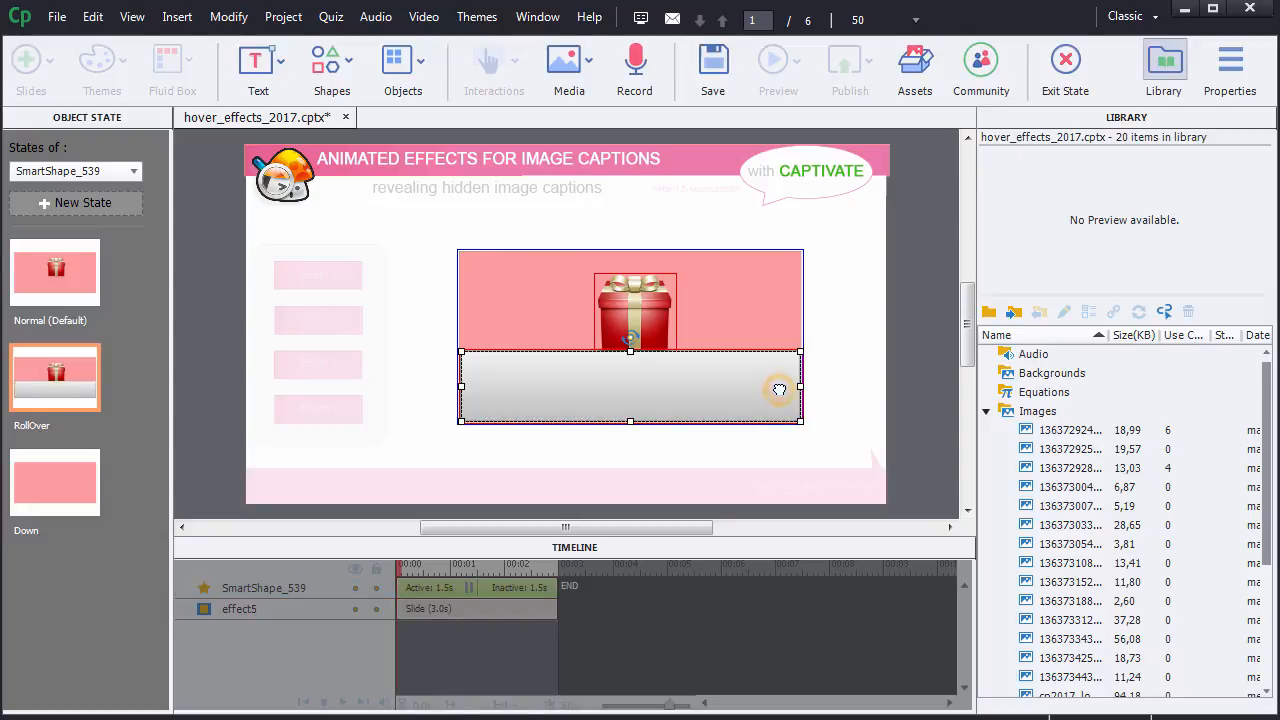
Format the new RollOver rectangle with a stroke width of 0 and a solid bright red fill at 70 % opacity.
{"action": "left_click", "coordinate": [1229, 62]}
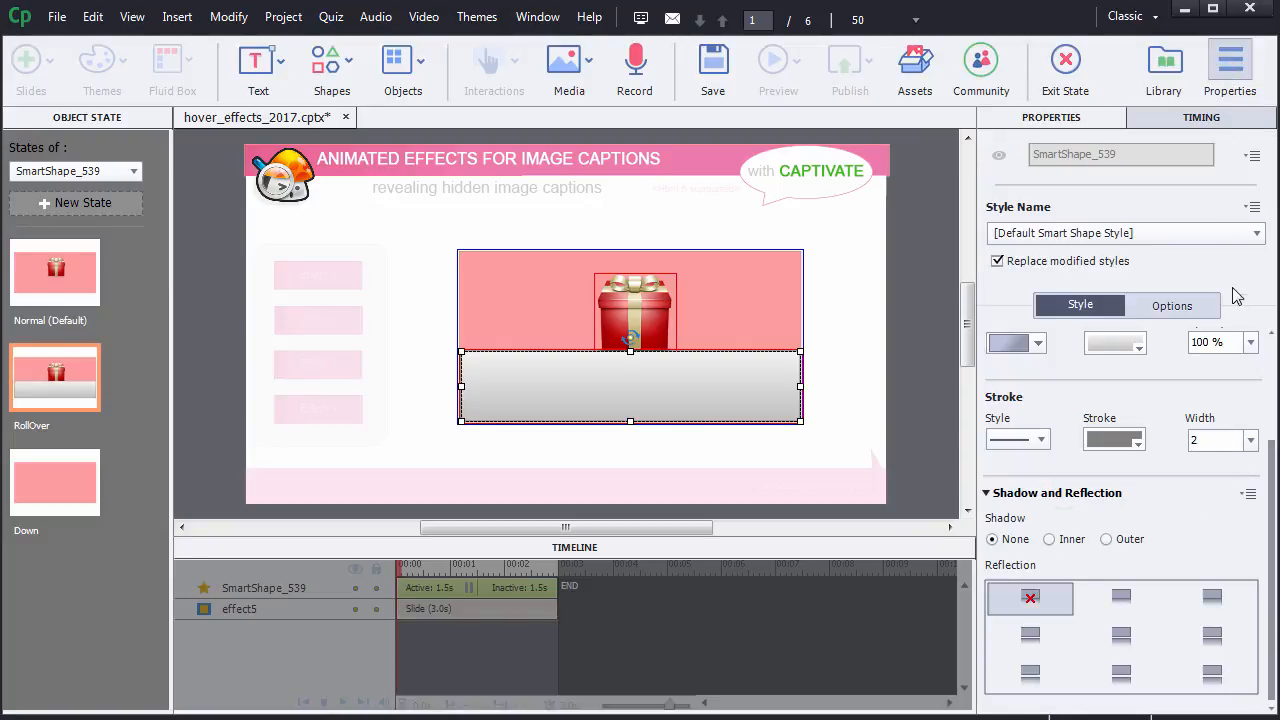
{"action": "left_click", "coordinate": [1251, 441]}
{"action": "left_click", "coordinate": [1250, 456]}
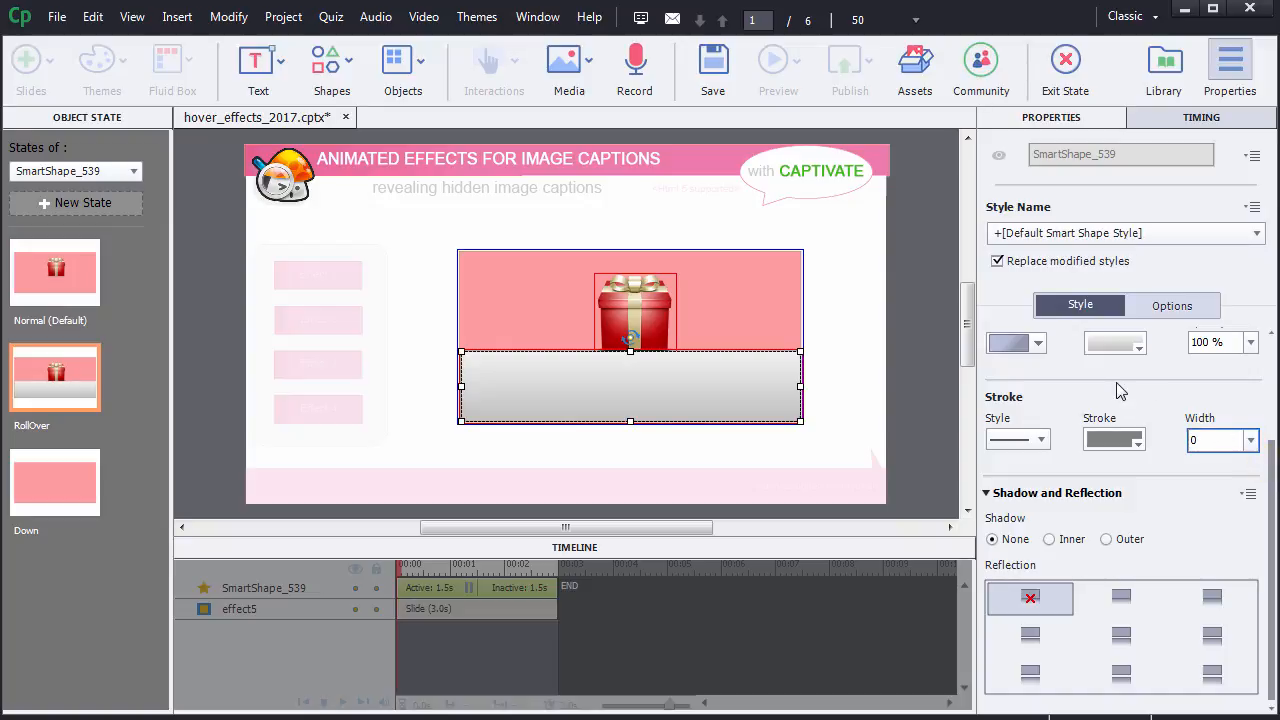
{"action": "left_click", "coordinate": [1038, 343]}
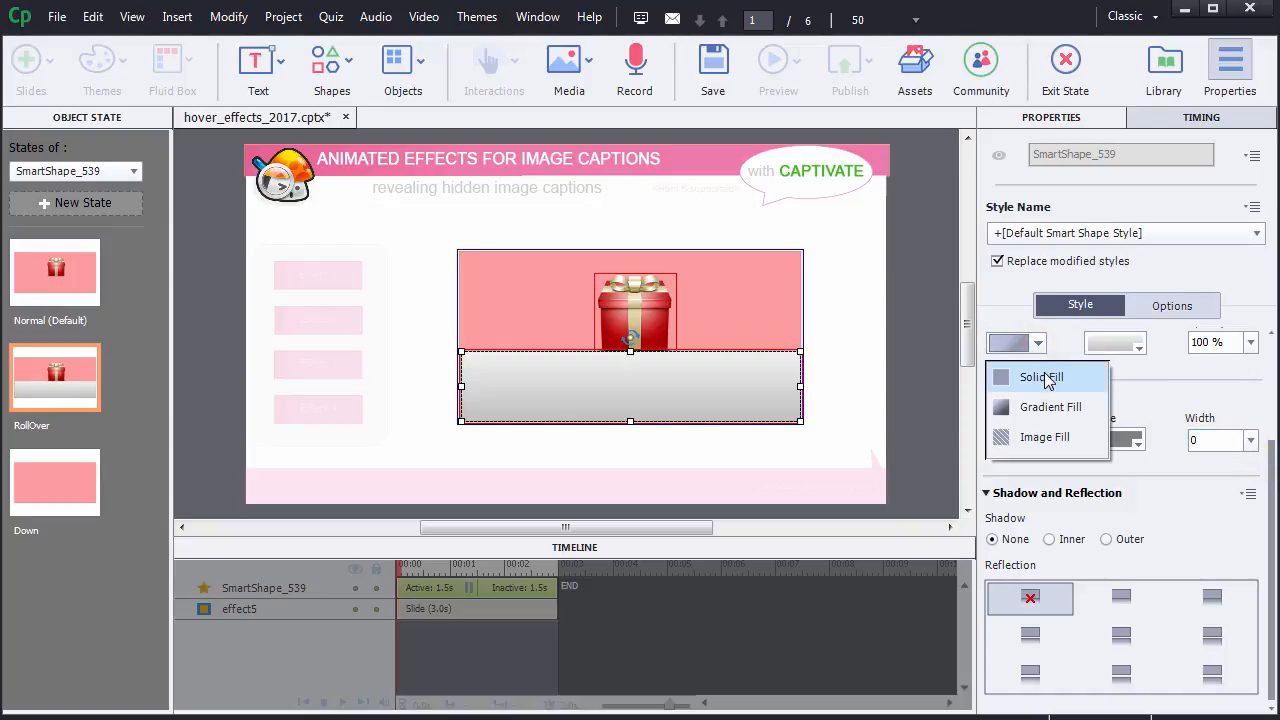
{"action": "left_click", "coordinate": [1046, 378]}
{"action": "left_click", "coordinate": [1108, 352]}
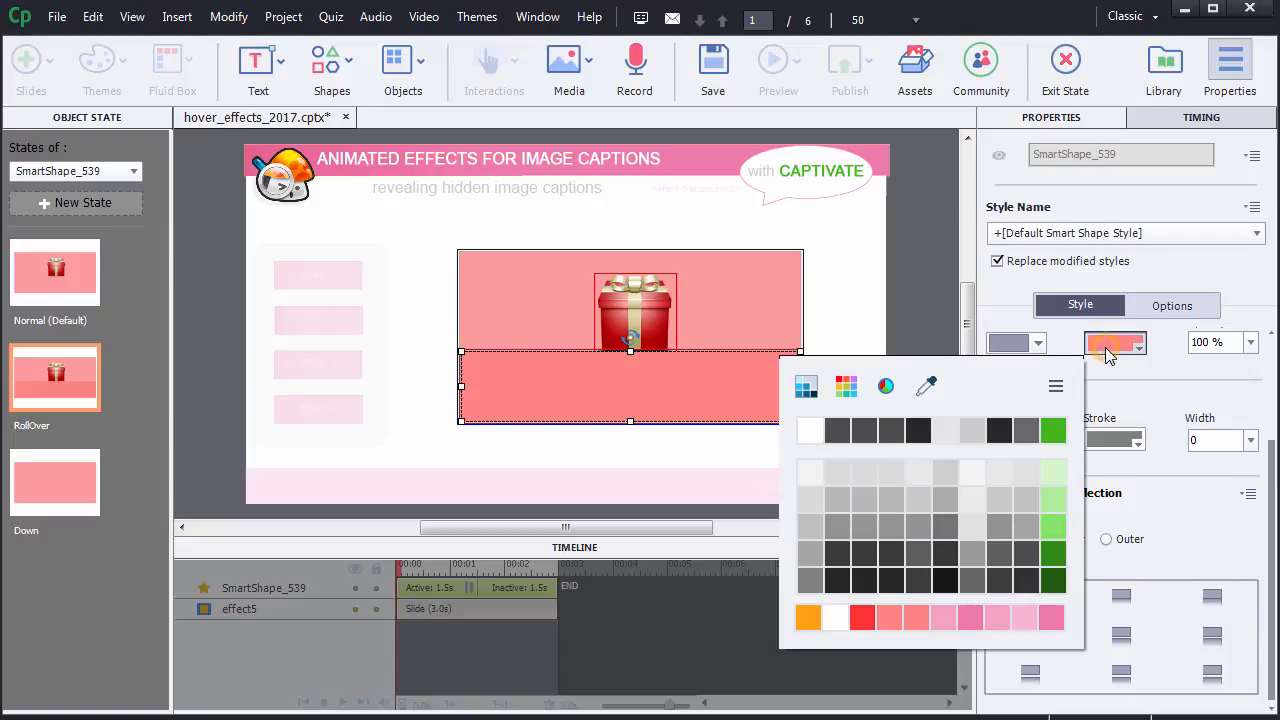
{"action": "left_click", "coordinate": [861, 618]}
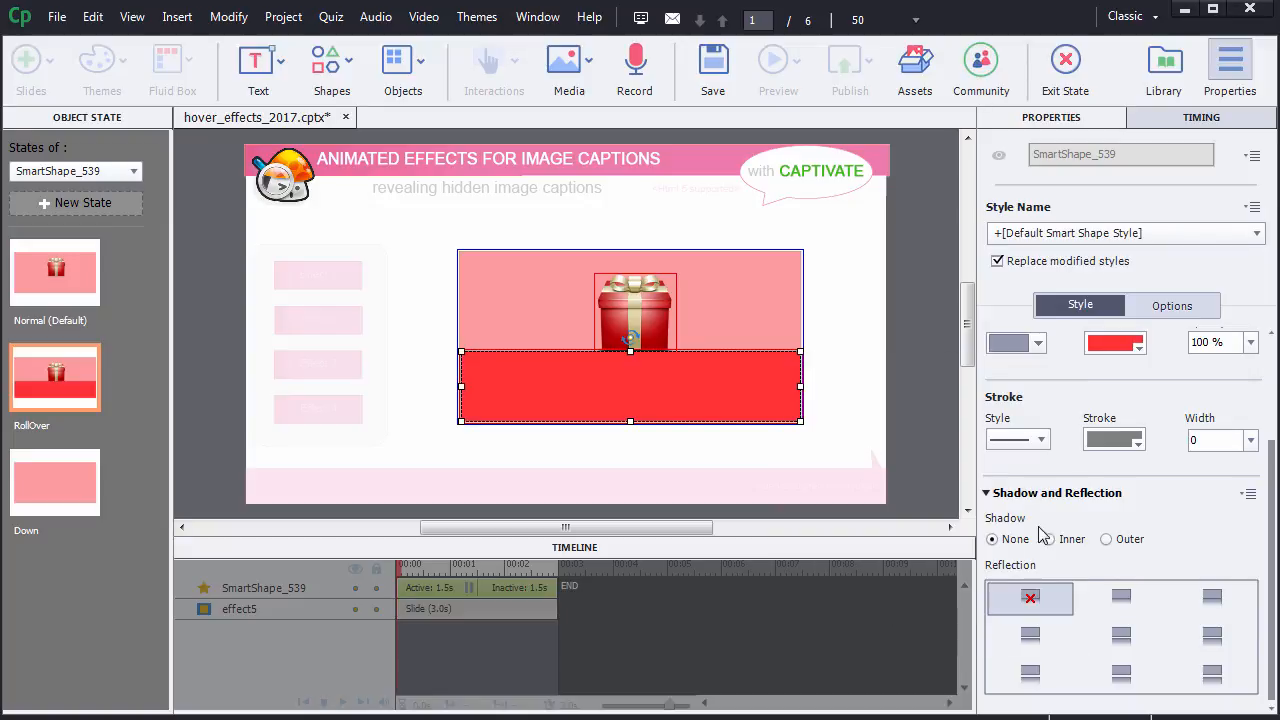
{"action": "left_click", "coordinate": [1250, 342]}
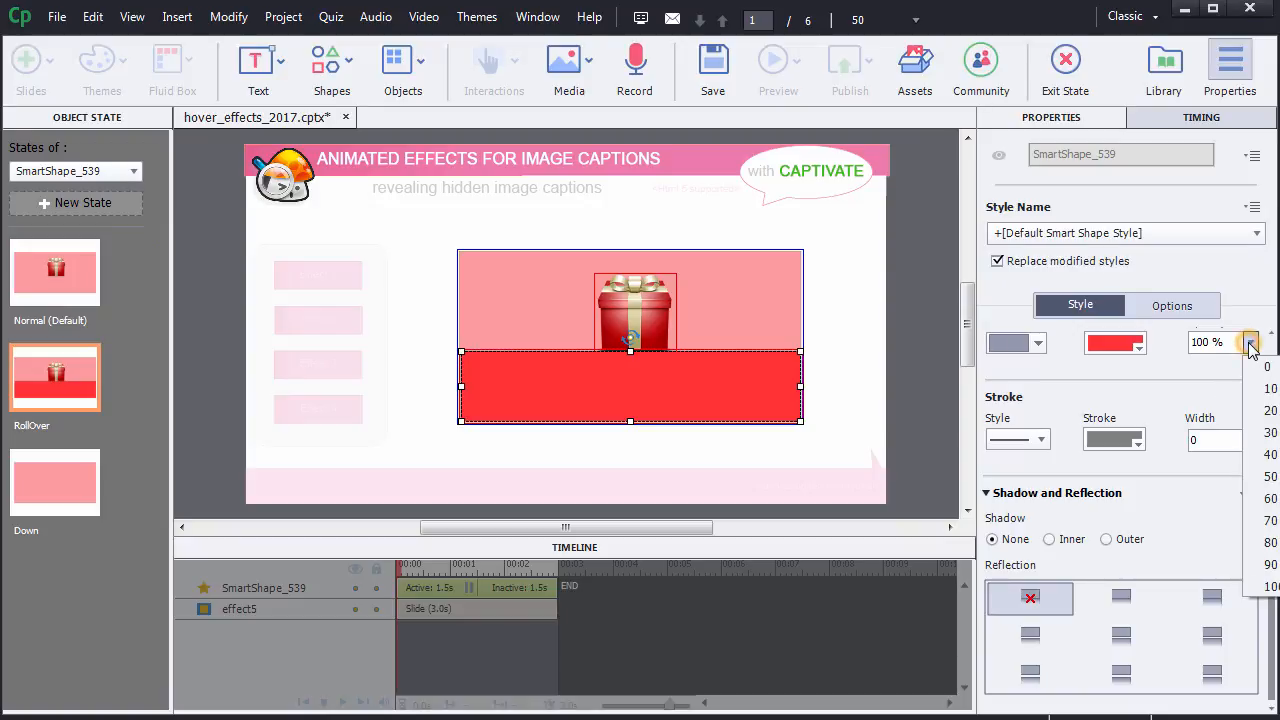
{"action": "left_click", "coordinate": [1268, 521]}
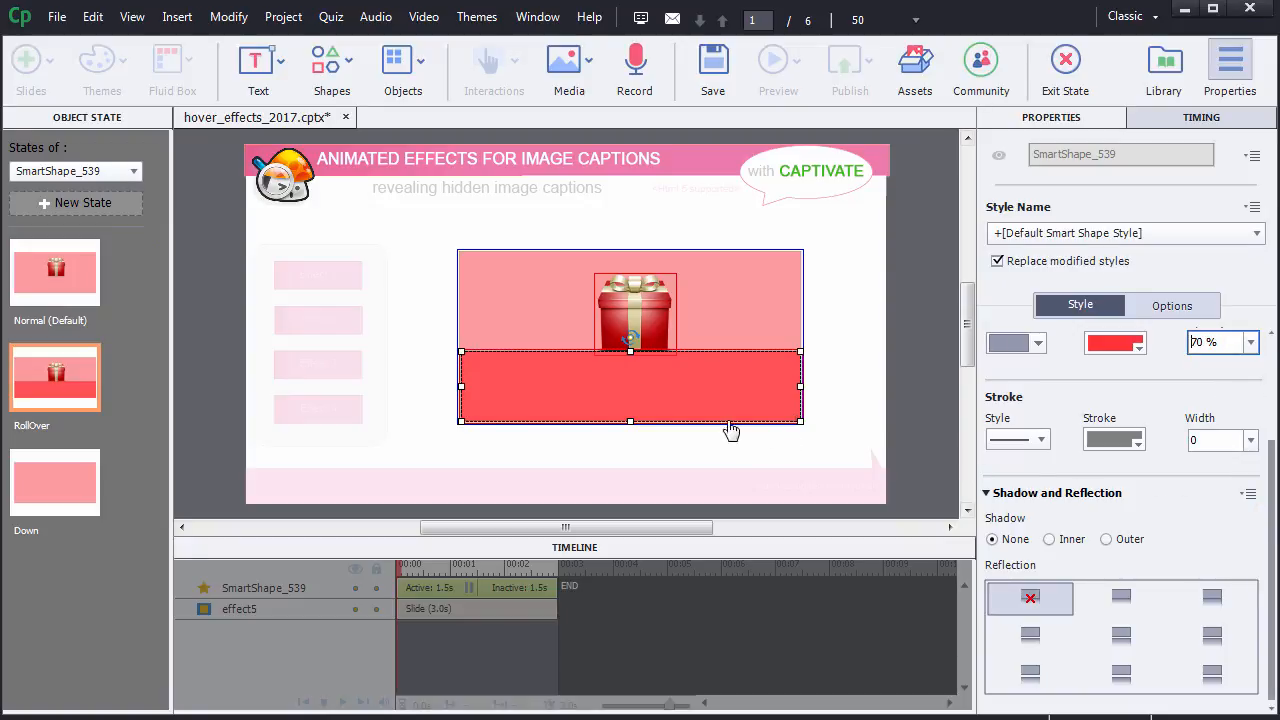
Add the text "How to wrap a gift?" to the red RollOver rectangle and make it white and bold.
{"action": "double_click", "coordinate": [630, 384]}
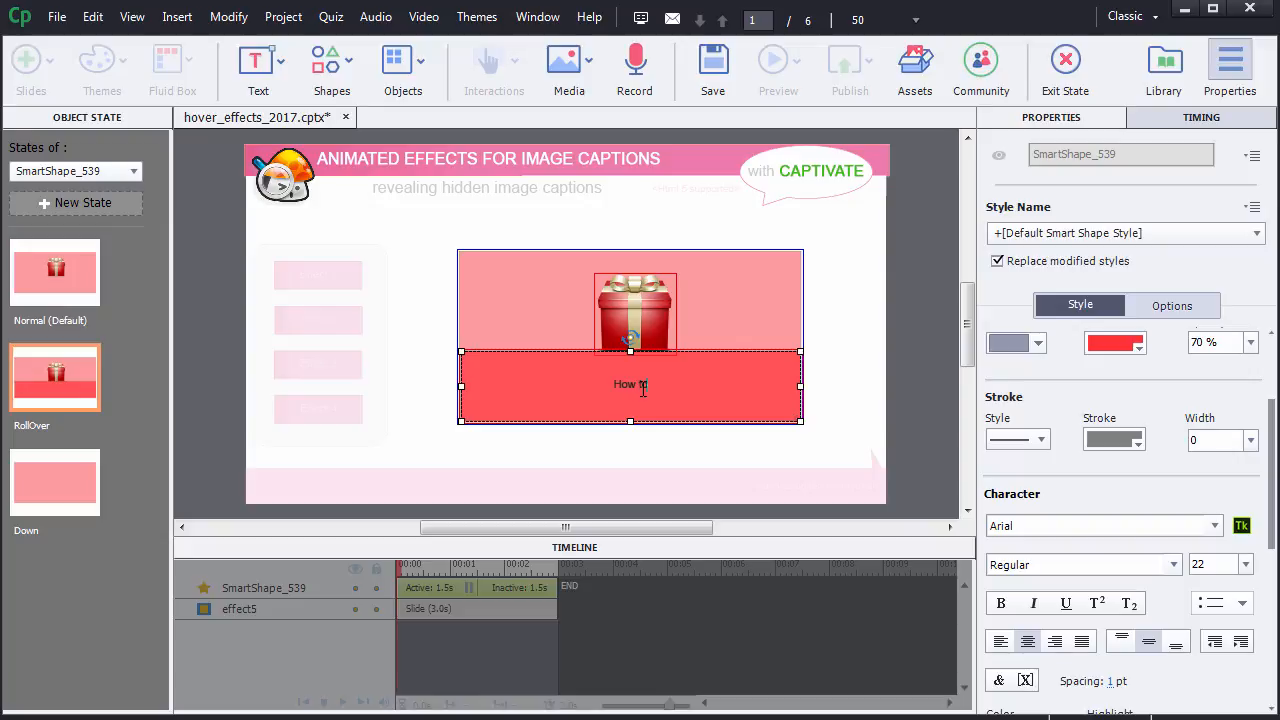
{"action": "type", "text": "How to wrap a gift?"}
{"action": "left_click_drag", "start_coordinate": [586, 385], "coordinate": [679, 385]}
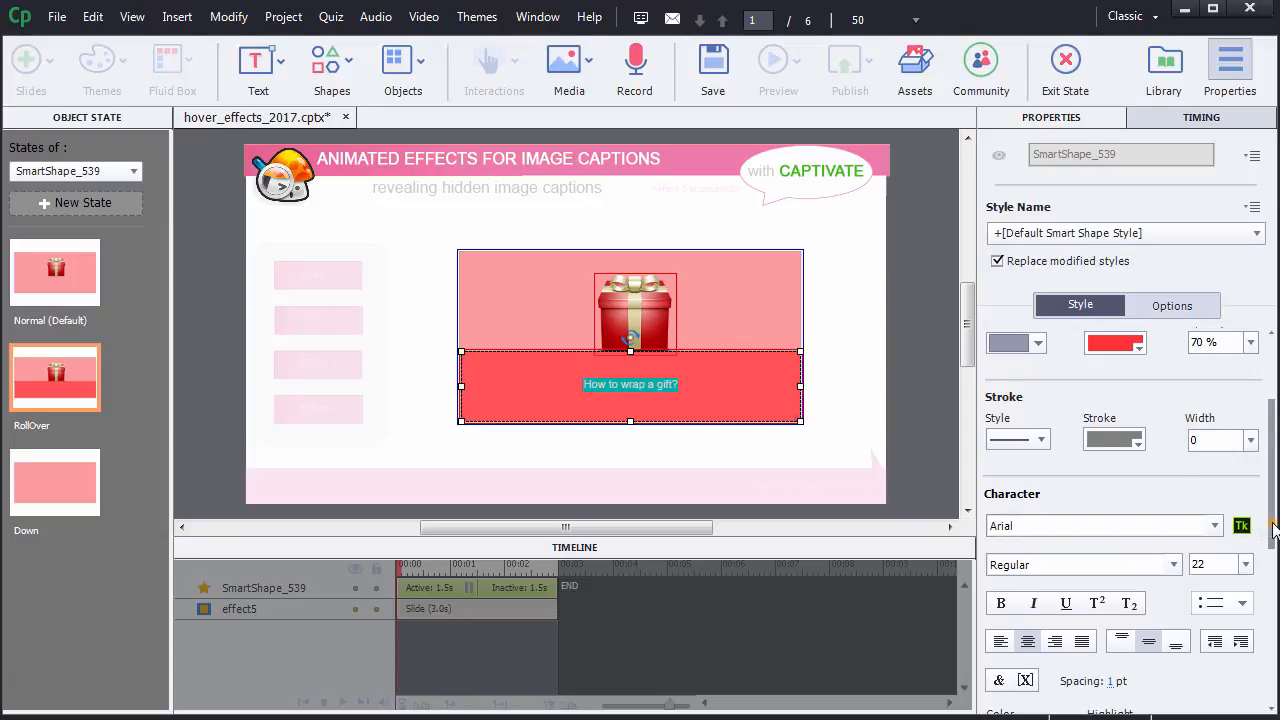
{"action": "scroll", "coordinate": [1274, 530], "scroll_direction": "down", "scroll_amount": 3}
{"action": "scroll", "coordinate": [1157, 600], "scroll_direction": "down", "scroll_amount": 1}
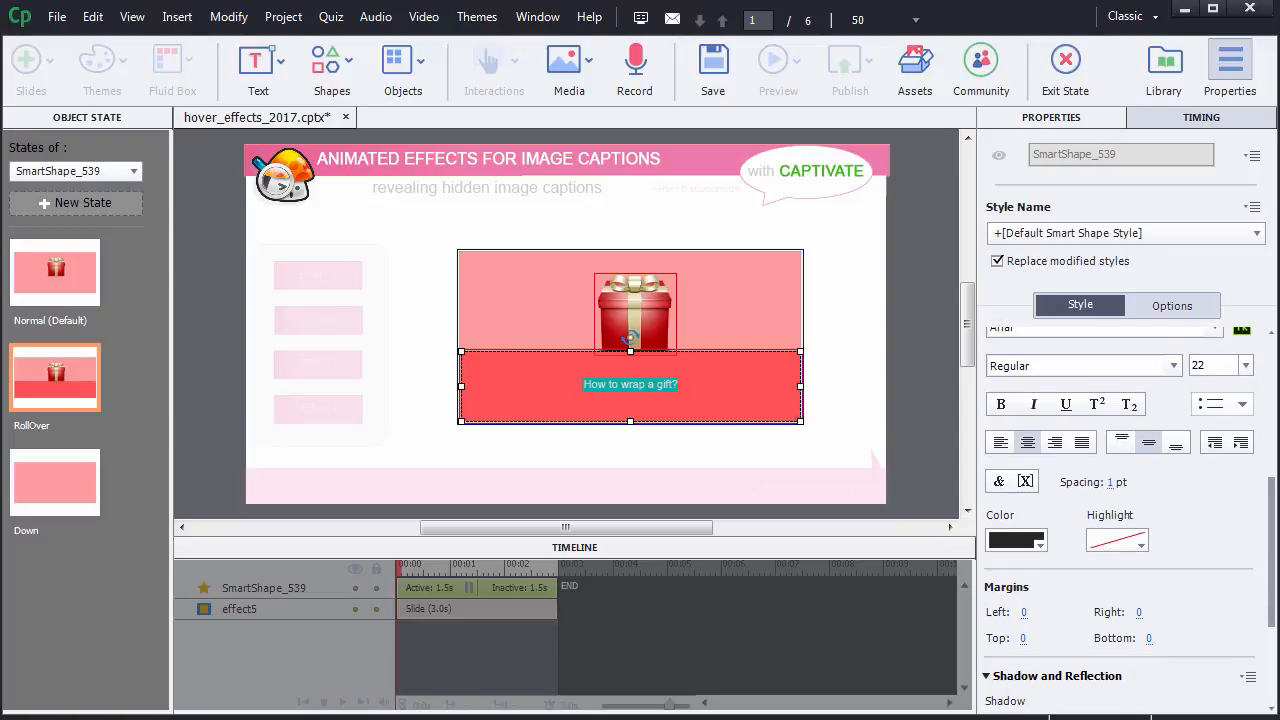
{"action": "left_click", "coordinate": [1036, 538]}
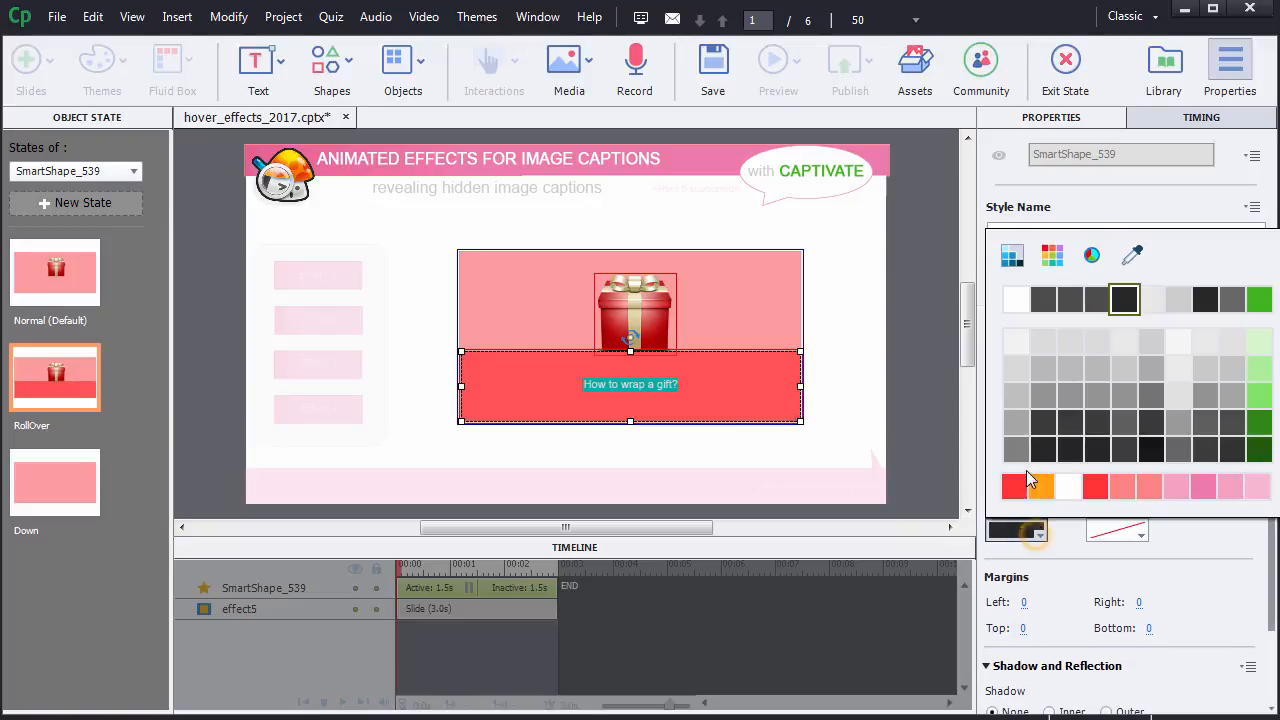
{"action": "left_click", "coordinate": [1015, 299]}
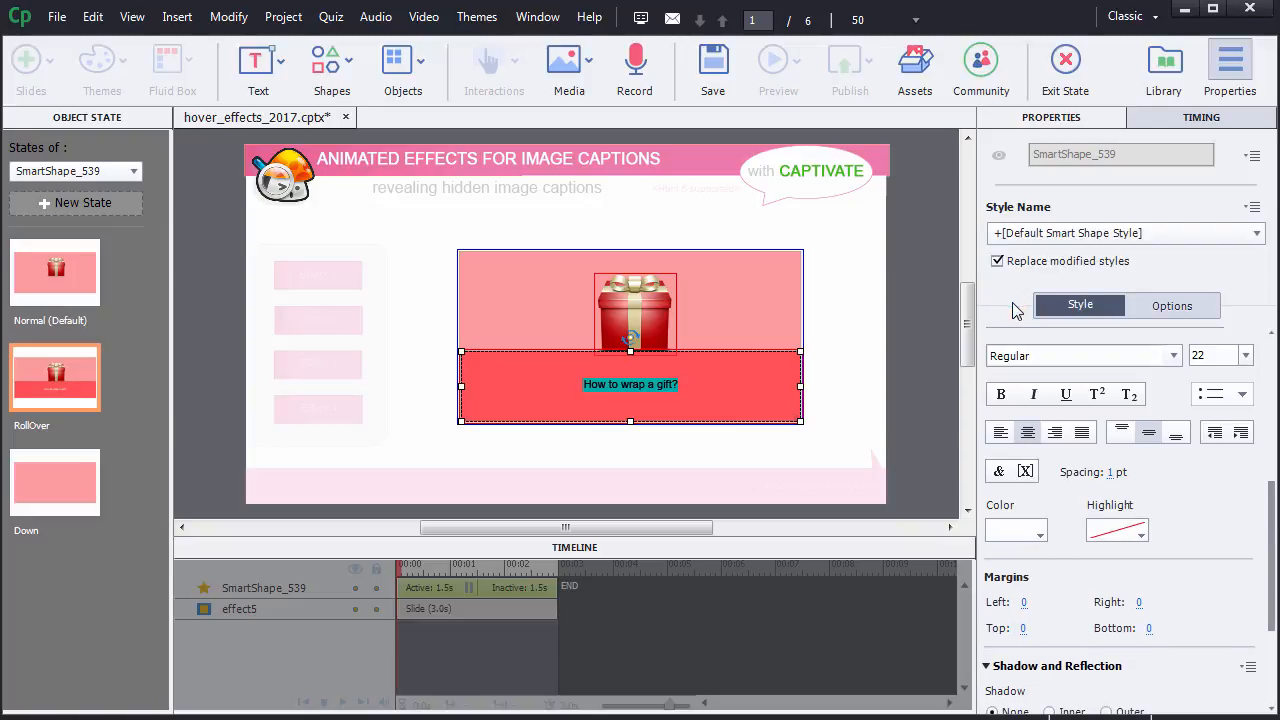
{"action": "left_click", "coordinate": [1002, 395]}
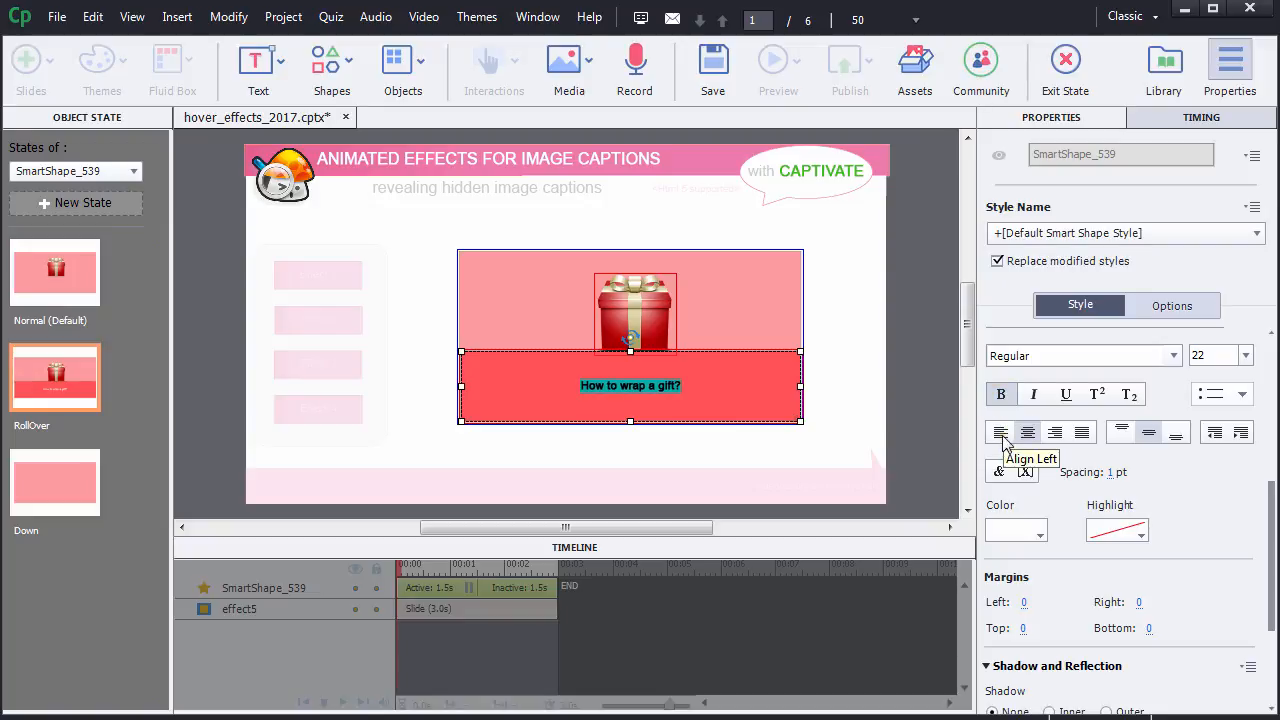
Align the caption text to the rectangle's top-left corner with left and top margins of 10.
{"action": "left_click", "coordinate": [1000, 433]}
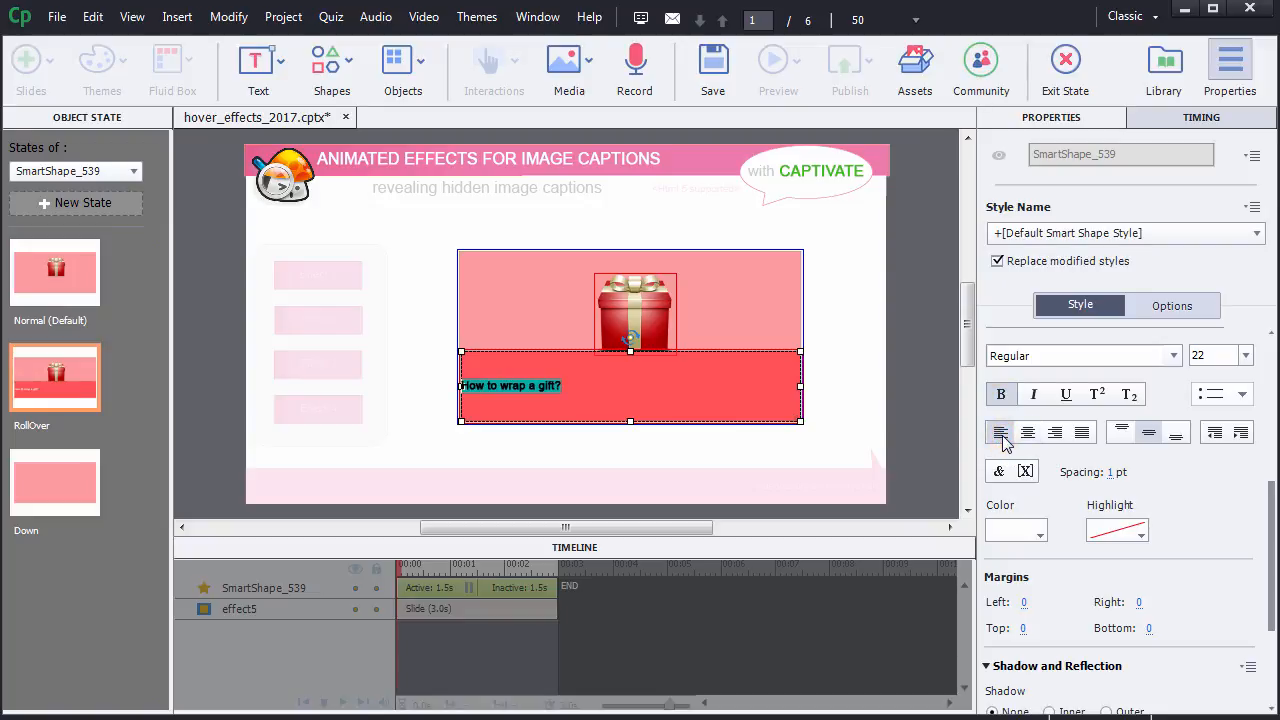
{"action": "left_click", "coordinate": [1119, 436]}
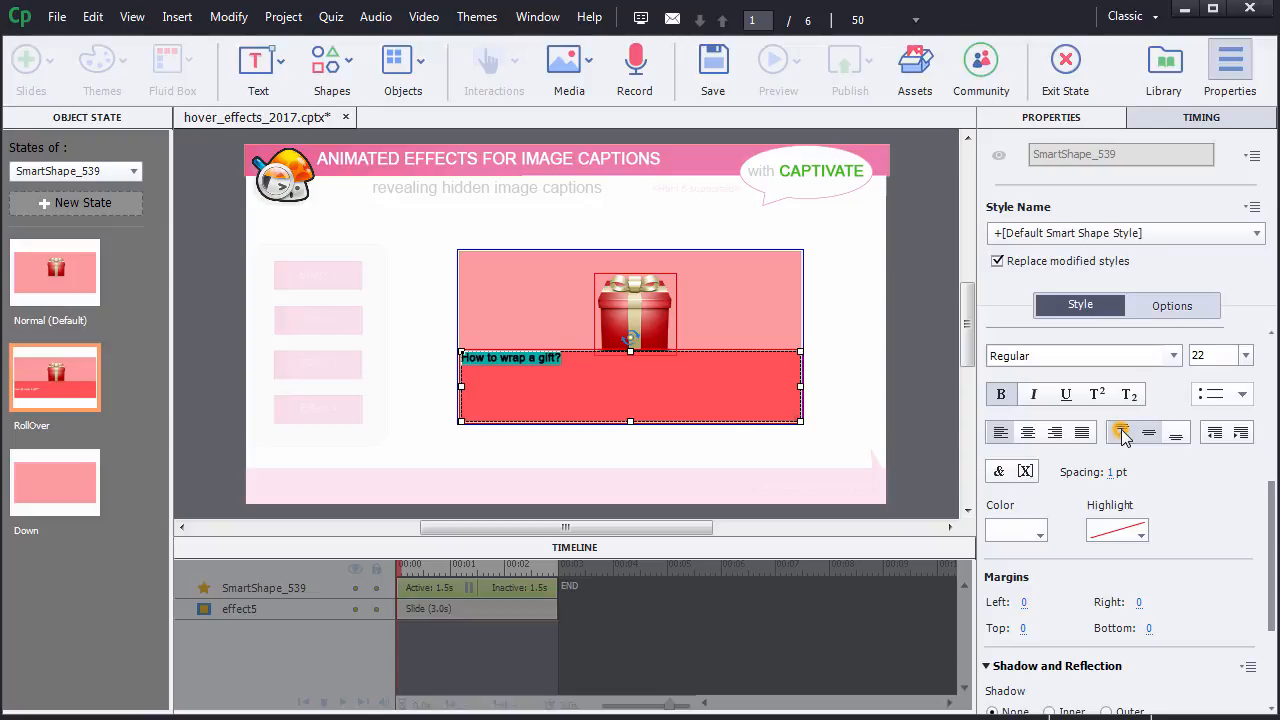
{"action": "left_click", "coordinate": [1025, 602]}
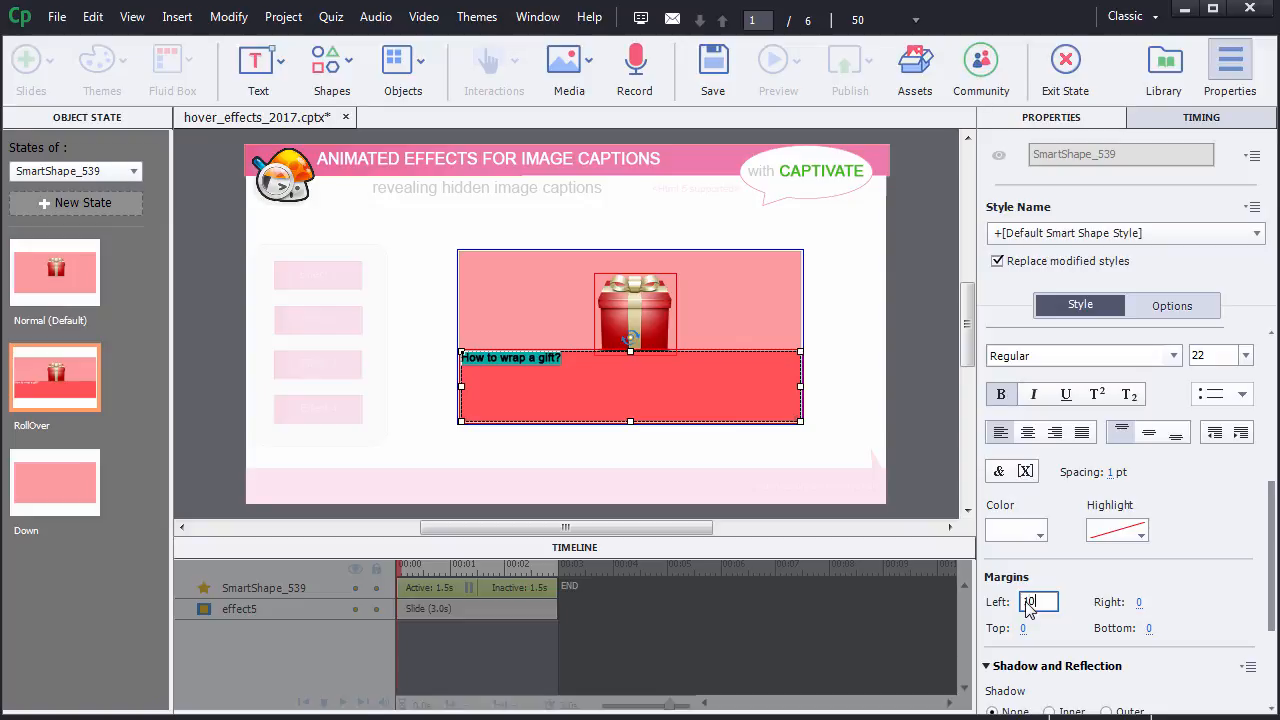
{"action": "key", "text": "Return"}
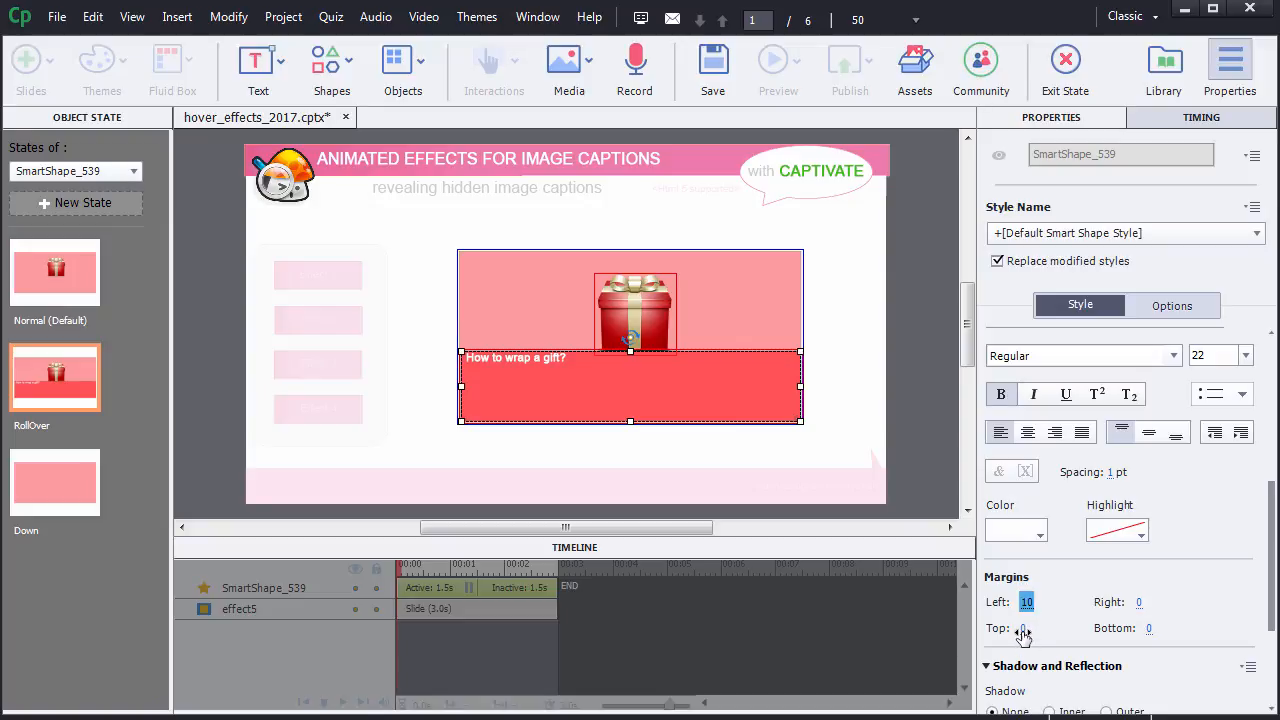
{"action": "left_click", "coordinate": [1025, 628]}
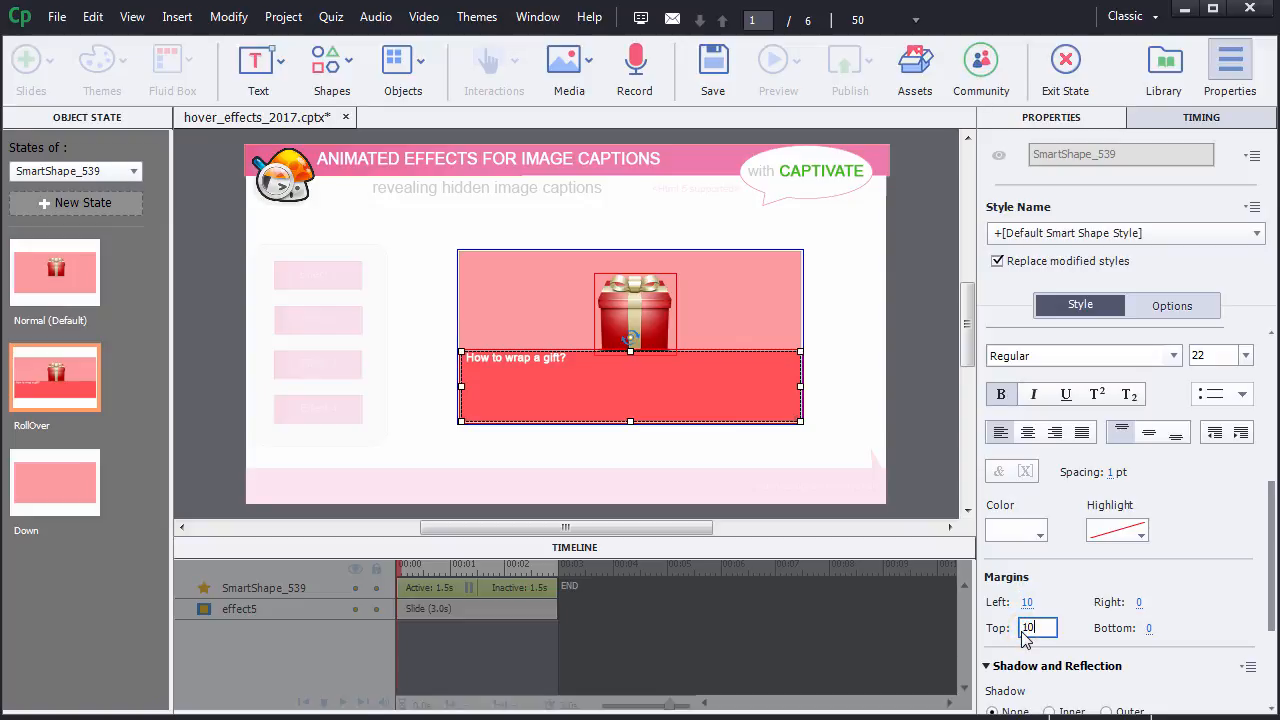
{"action": "key", "text": "Return"}
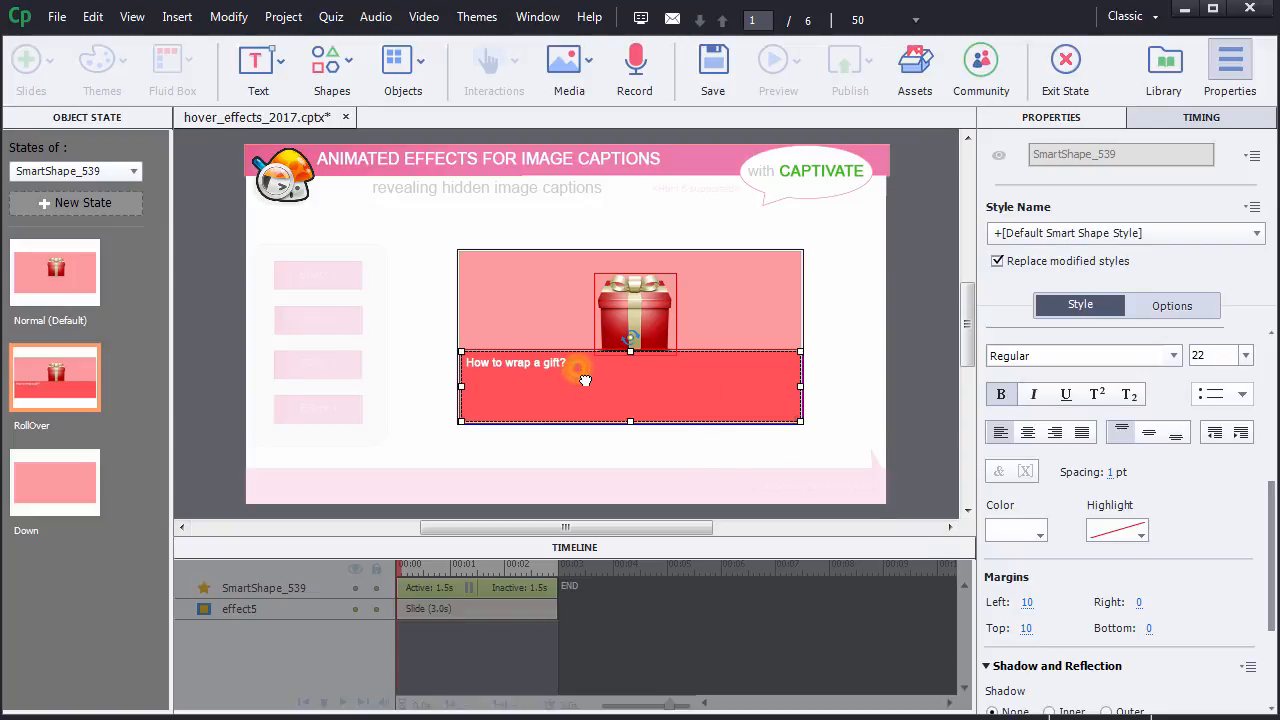
Add a right-aligned "Take a look" line below the question and set the right margin to 15.
{"action": "double_click", "coordinate": [583, 376]}
{"action": "left_click_drag", "start_coordinate": [468, 406], "coordinate": [526, 406]}
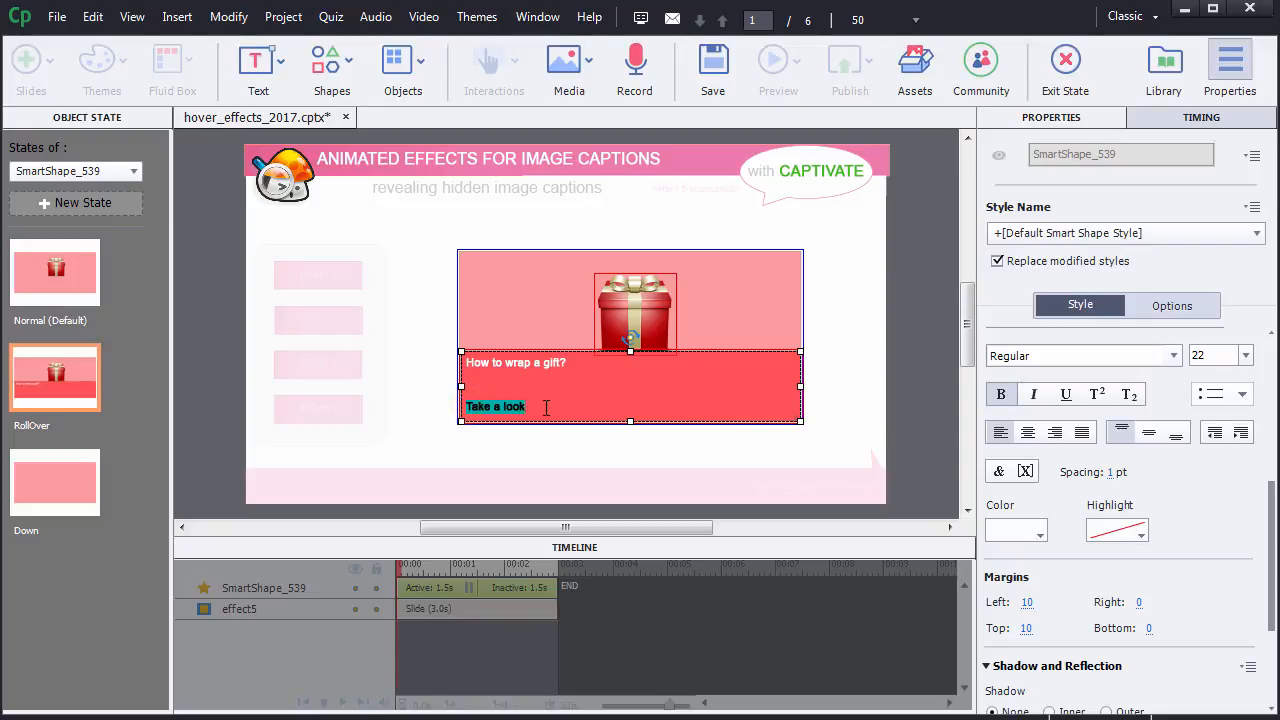
{"action": "left_click", "coordinate": [1055, 433]}
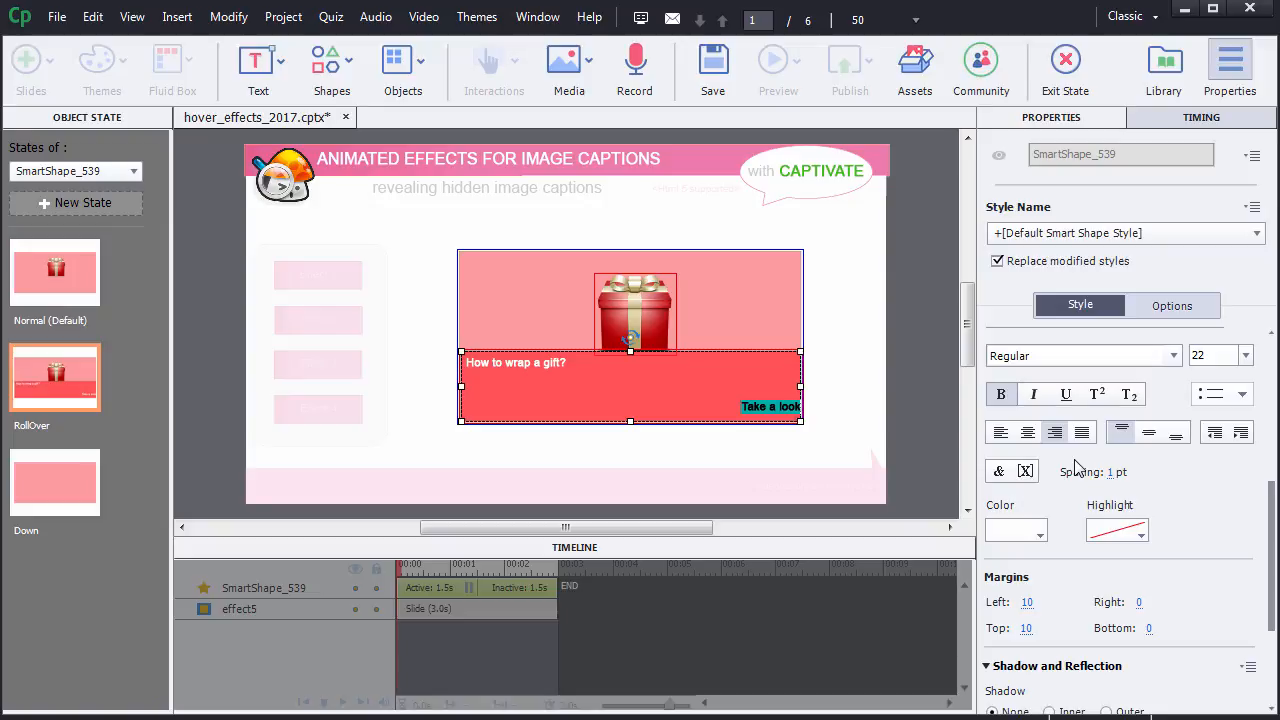
{"action": "left_click", "coordinate": [1140, 602]}
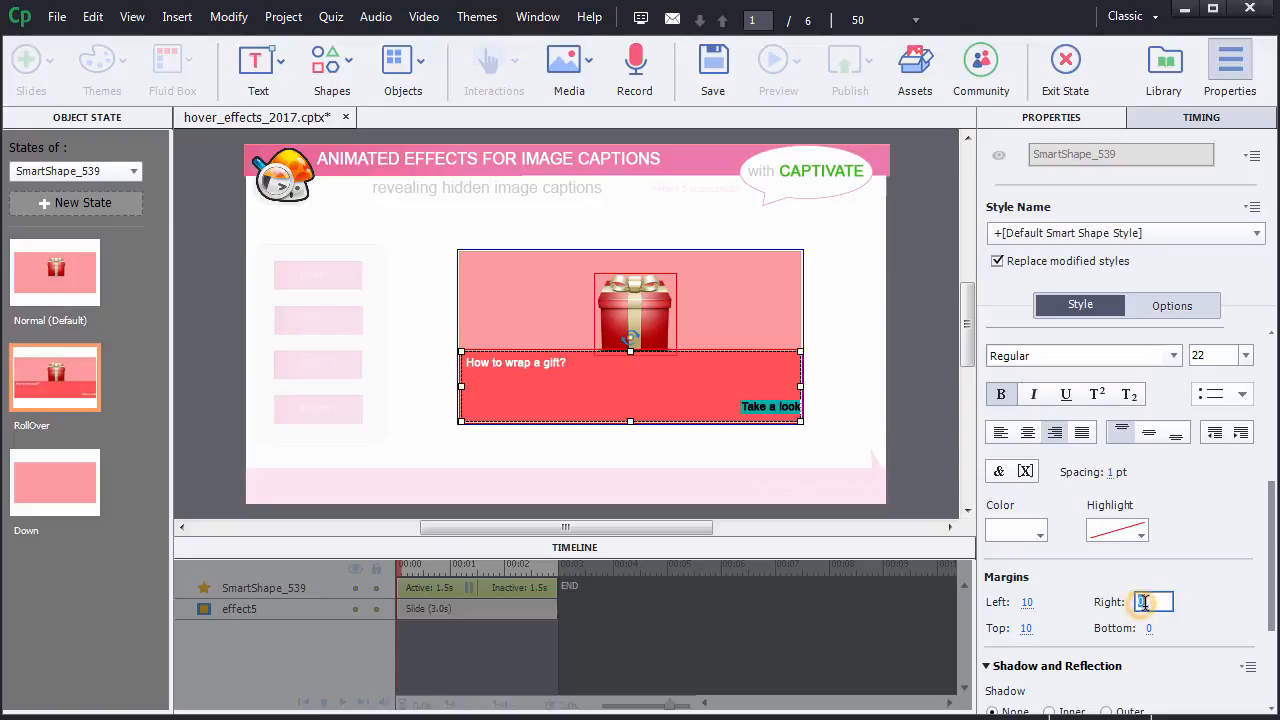
{"action": "type", "text": "15"}
{"action": "key", "text": "Return"}
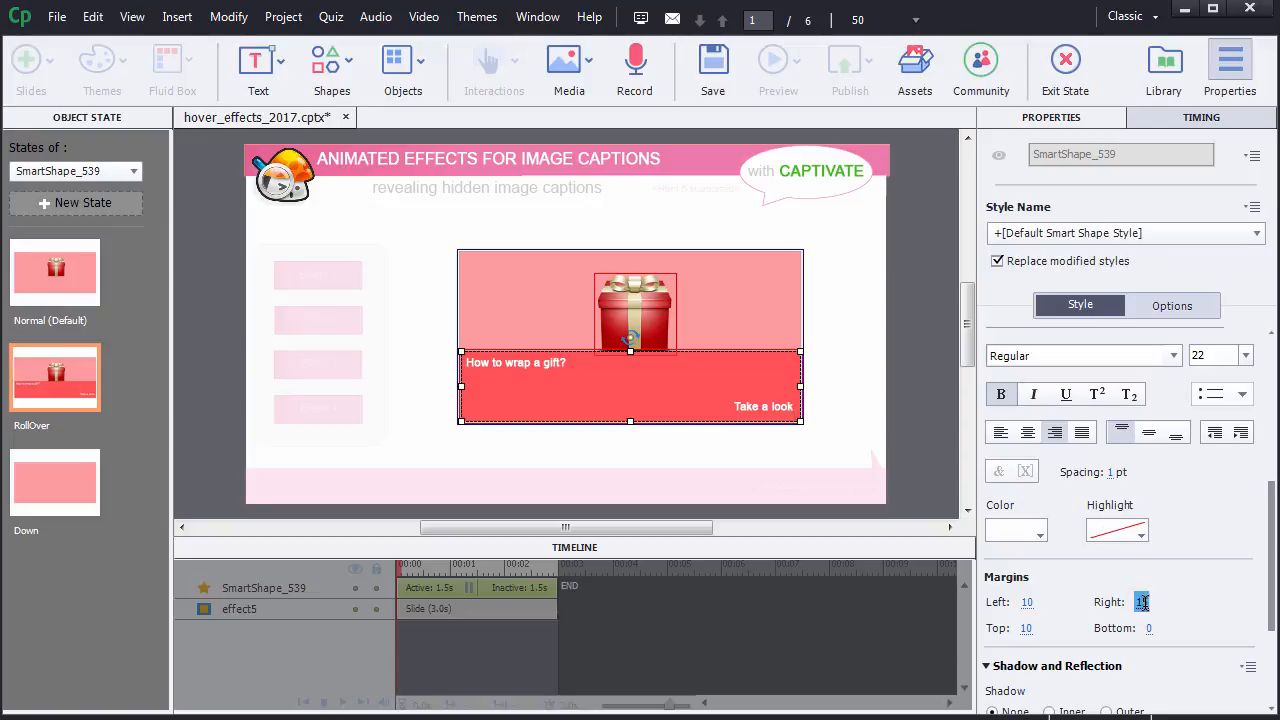
Highlight the words "Take a look" in dark orange.
{"action": "double_click", "coordinate": [754, 405]}
{"action": "left_click_drag", "start_coordinate": [737, 406], "coordinate": [790, 406]}
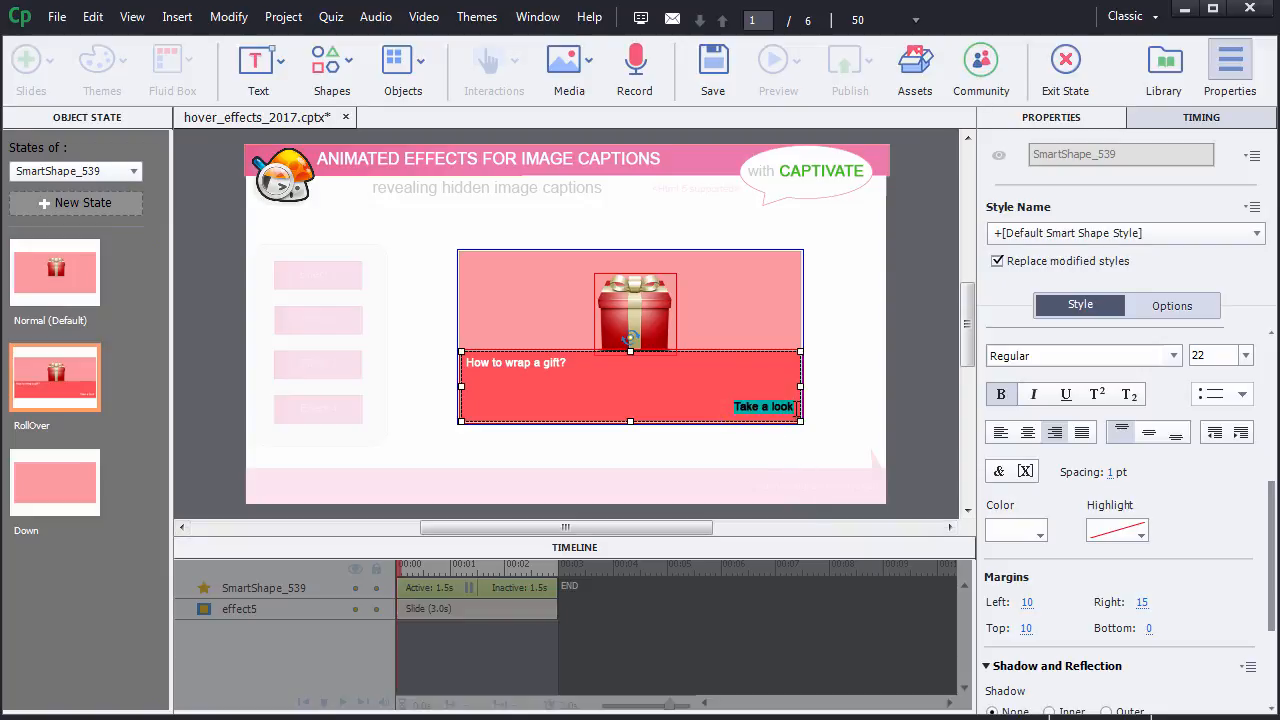
{"action": "left_click", "coordinate": [1140, 537]}
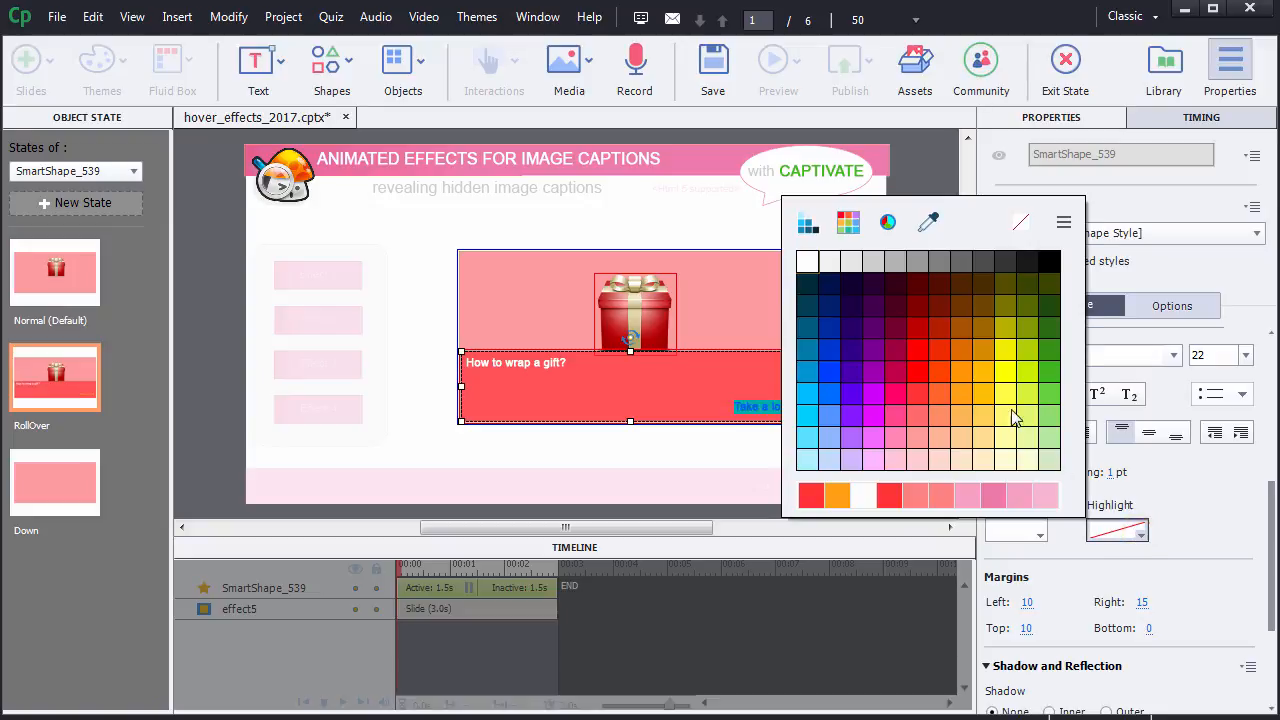
{"action": "left_click", "coordinate": [964, 351]}
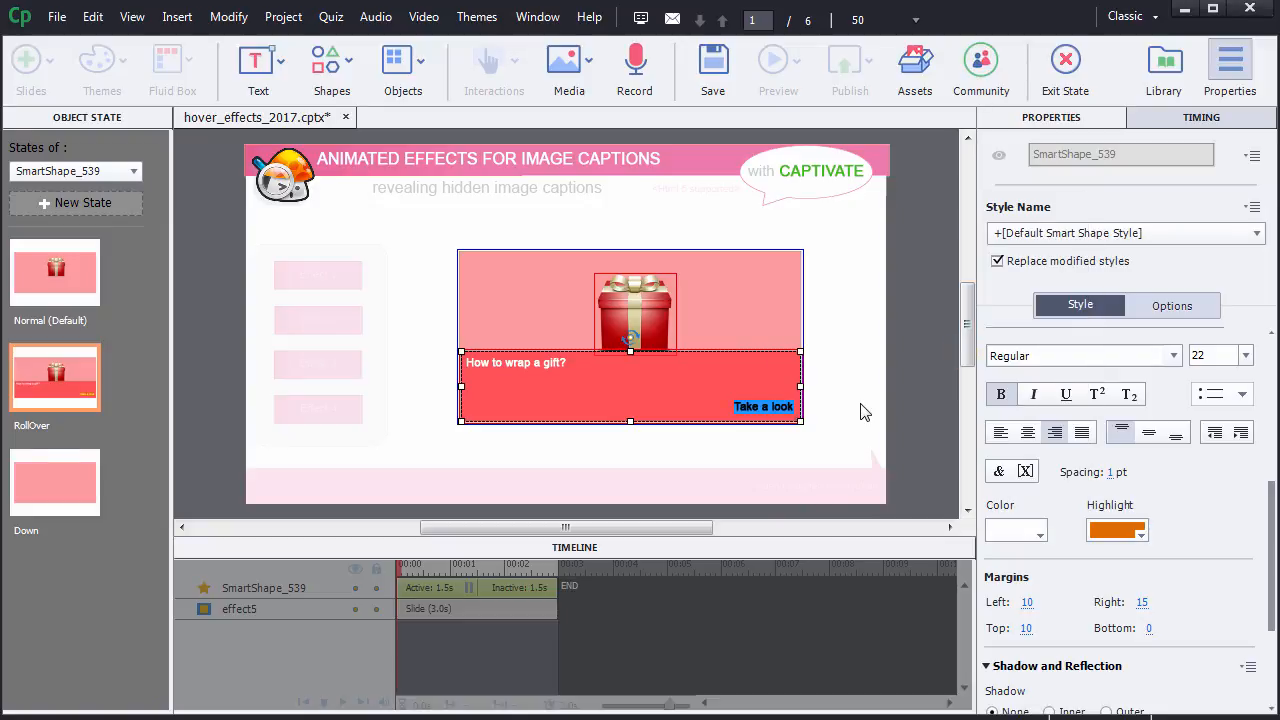
{"action": "left_click", "coordinate": [860, 404]}
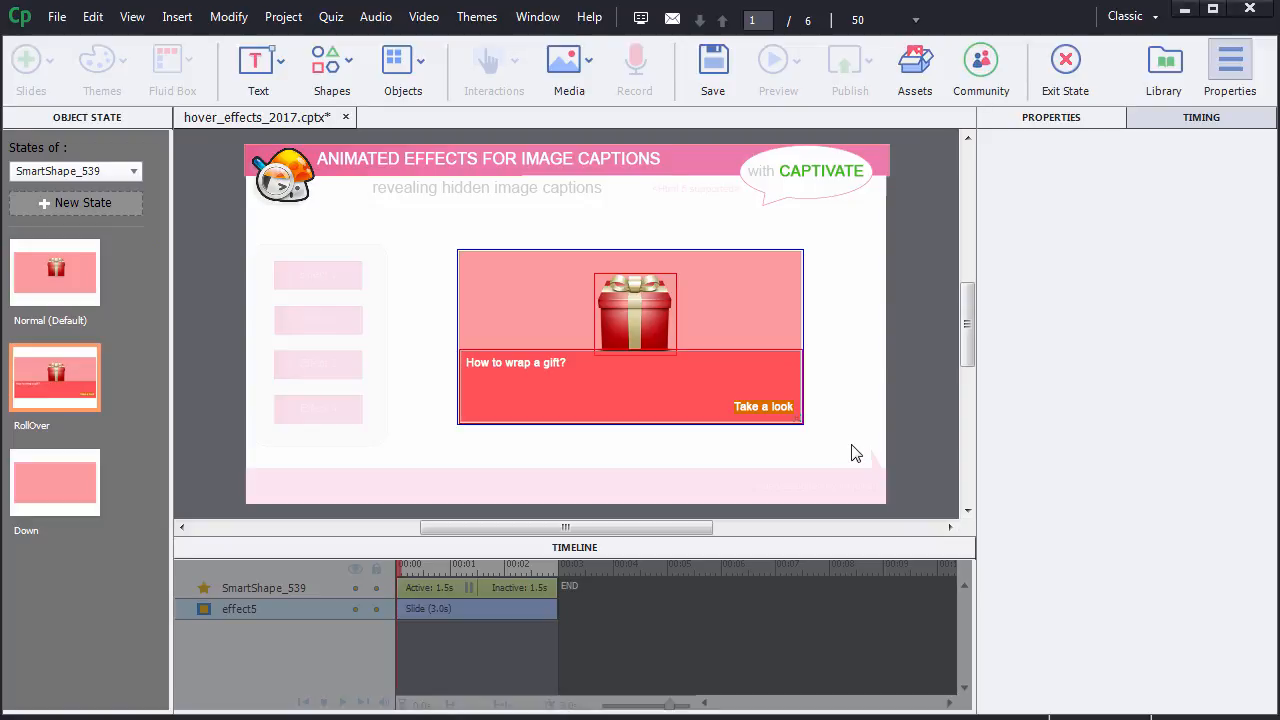
Apply the StretchFromBottom entrance effect to the red caption rectangle in the RollOver state.
{"action": "left_click", "coordinate": [764, 372]}
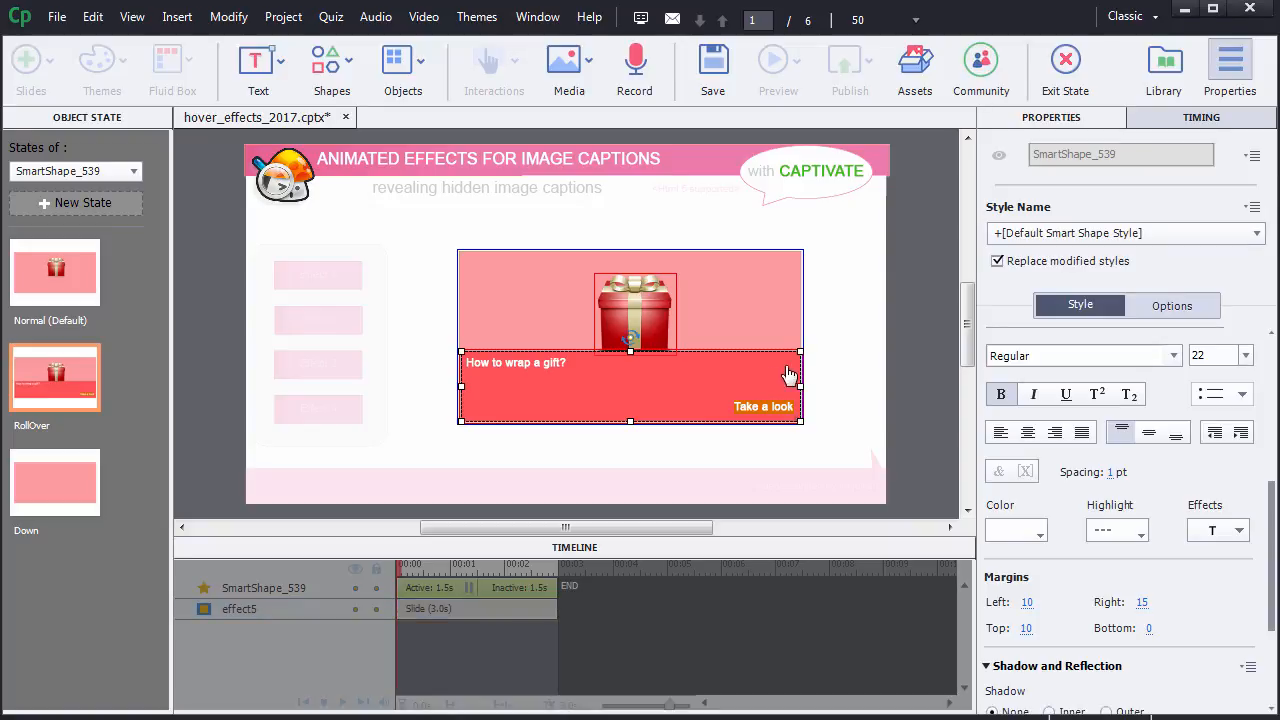
{"action": "left_click", "coordinate": [1168, 127]}
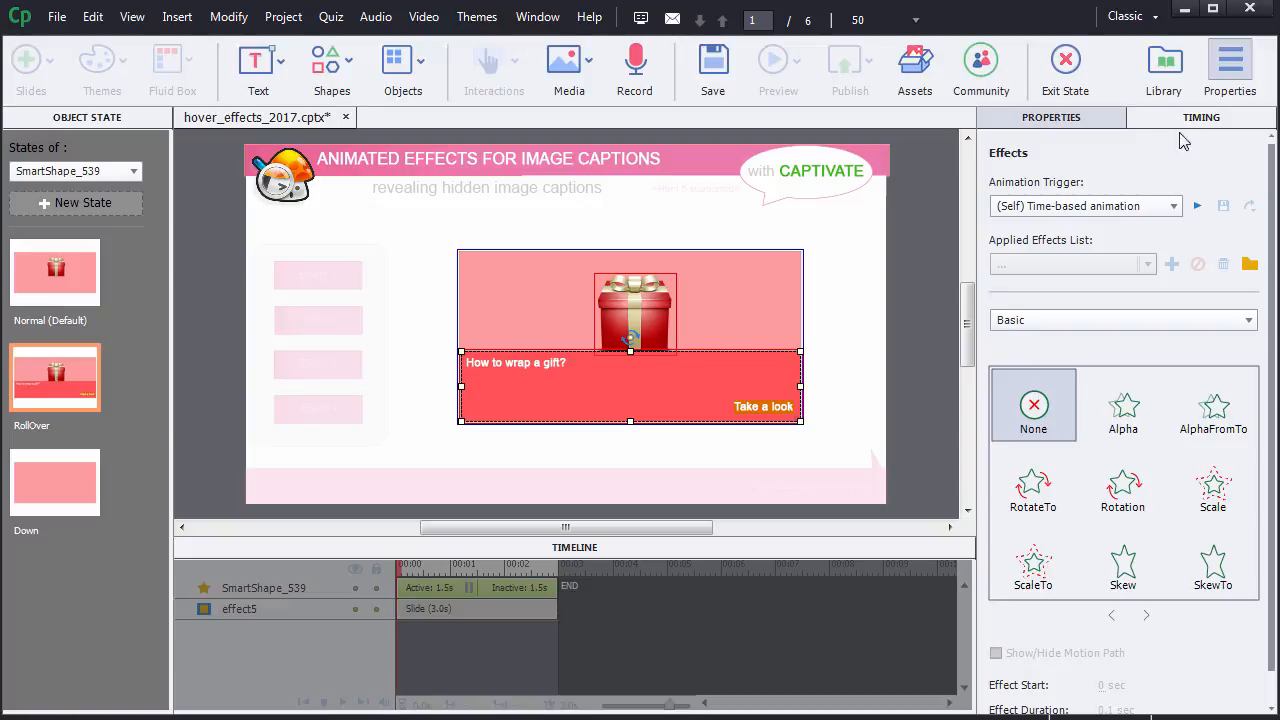
{"action": "left_click", "coordinate": [1212, 322]}
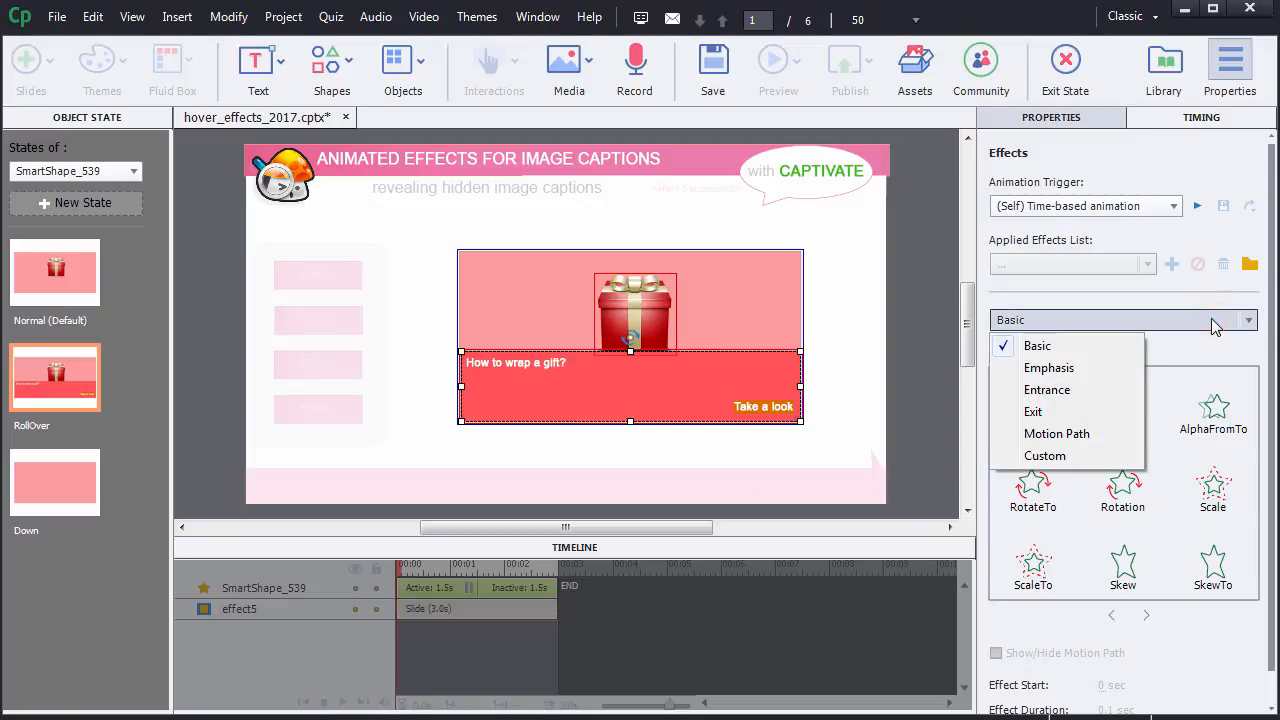
{"action": "left_click", "coordinate": [1085, 391]}
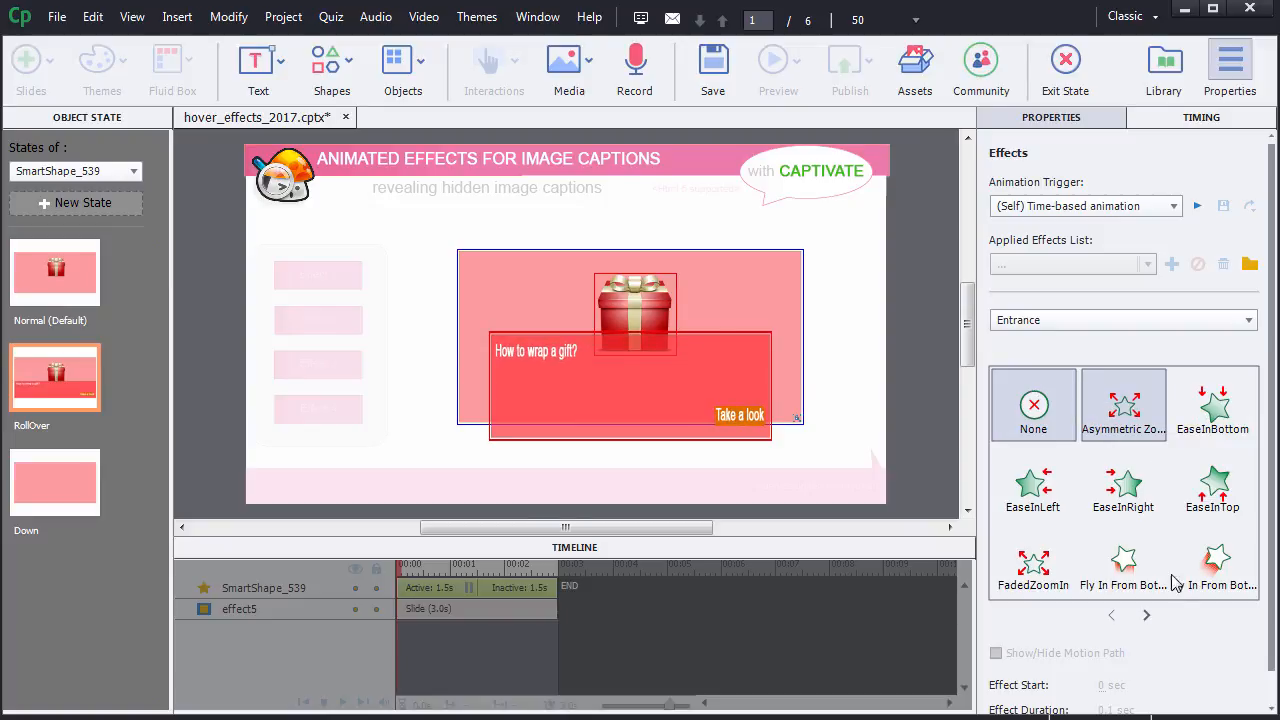
{"action": "left_click", "coordinate": [1146, 615]}
{"action": "left_click", "coordinate": [1149, 617]}
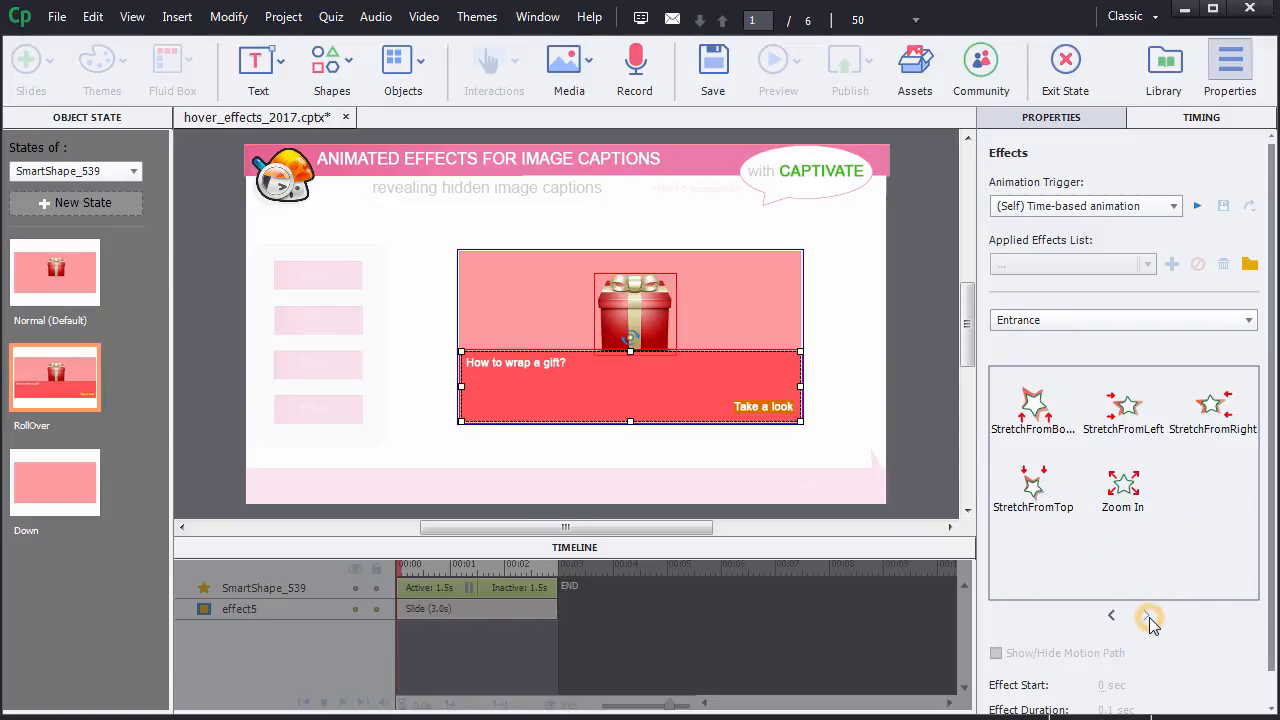
{"action": "left_click", "coordinate": [1036, 410]}
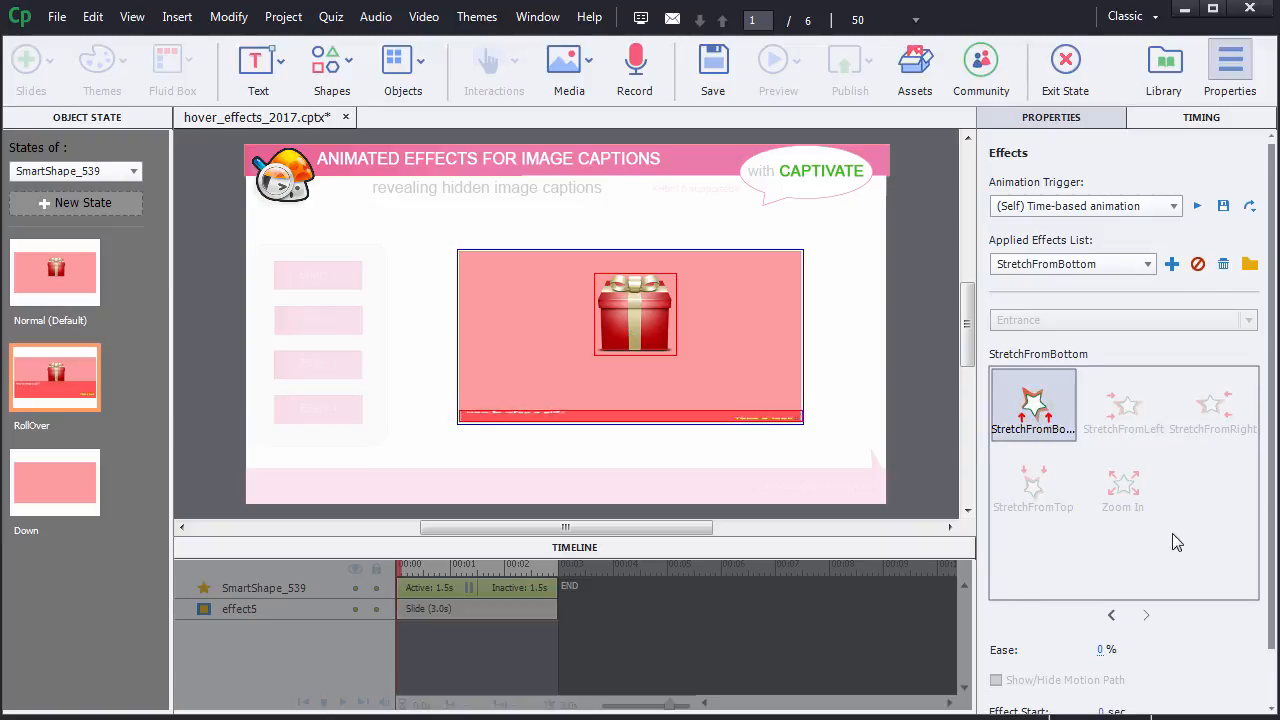
Set the duration of the caption rectangle's StretchFromBottom effect to 0.5 sec.
{"action": "left_click_drag", "start_coordinate": [1272, 610], "coordinate": [1272, 667]}
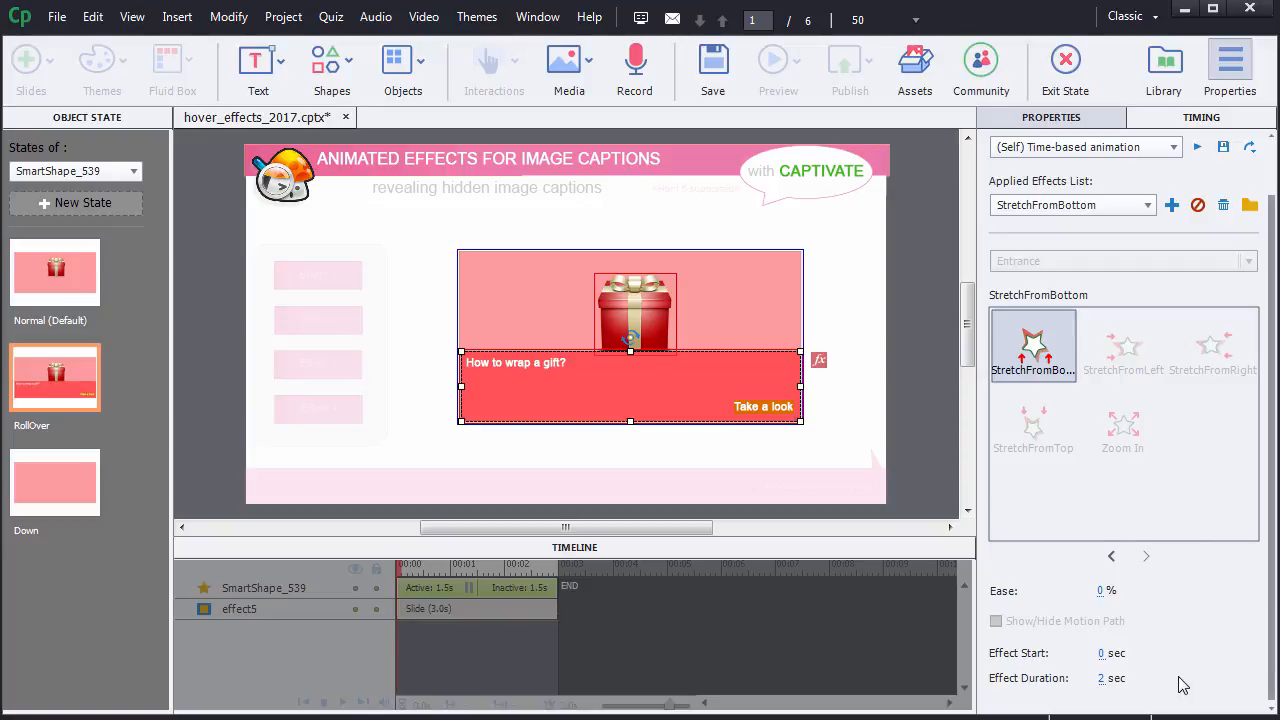
{"action": "left_click", "coordinate": [1103, 678]}
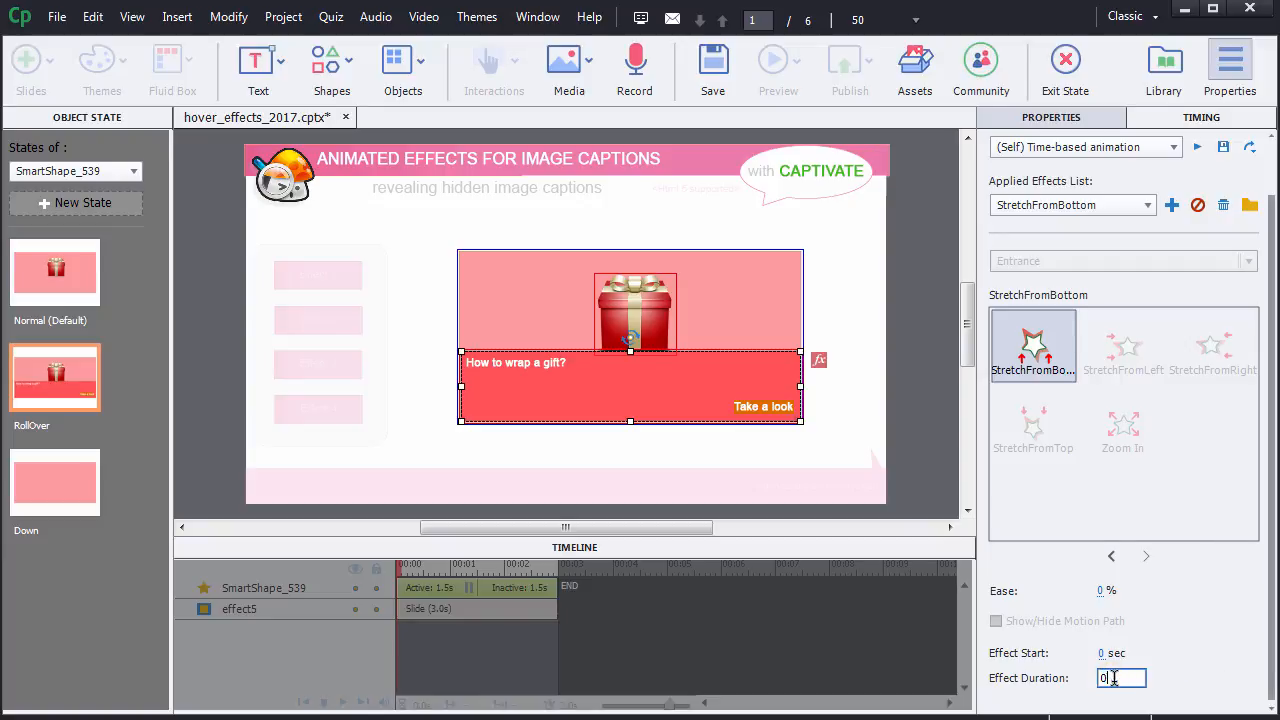
{"action": "type", "text": "0.5"}
{"action": "key", "text": "Return"}
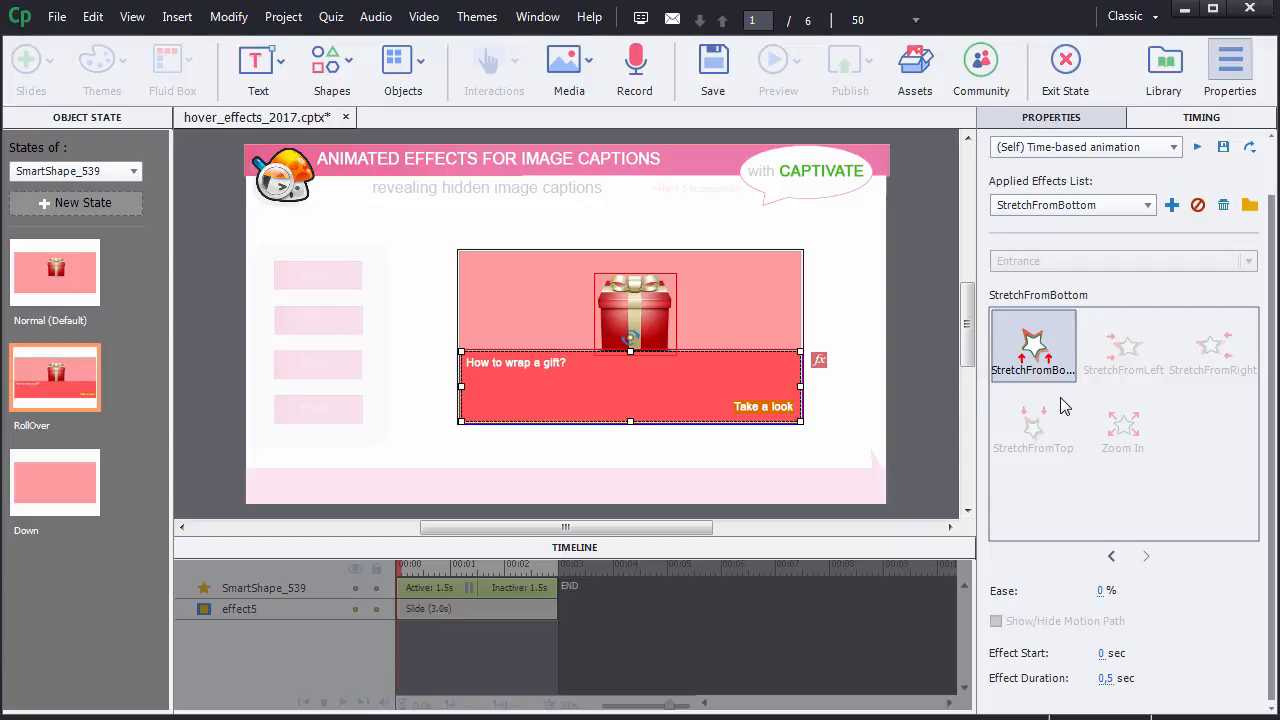
{"action": "left_click", "coordinate": [866, 370]}
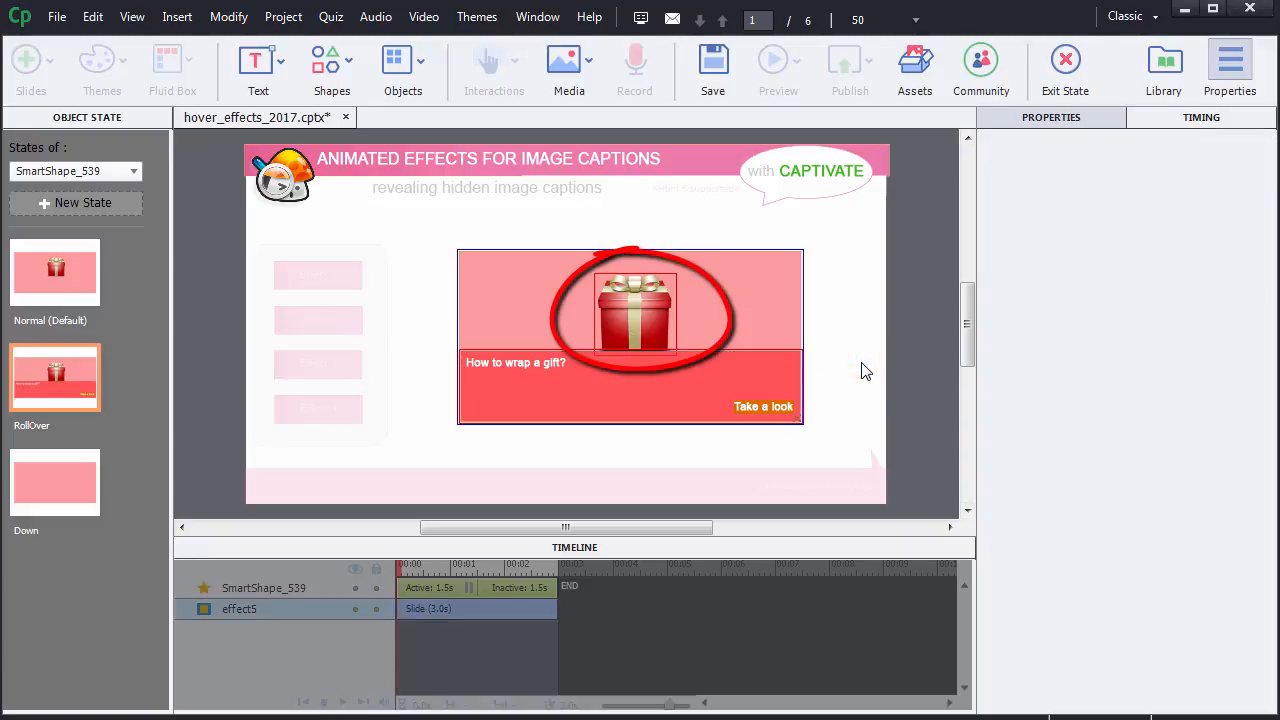
Apply the Fly Out To Top exit effect to the gift image in the RollOver state.
{"action": "left_click", "coordinate": [640, 321]}
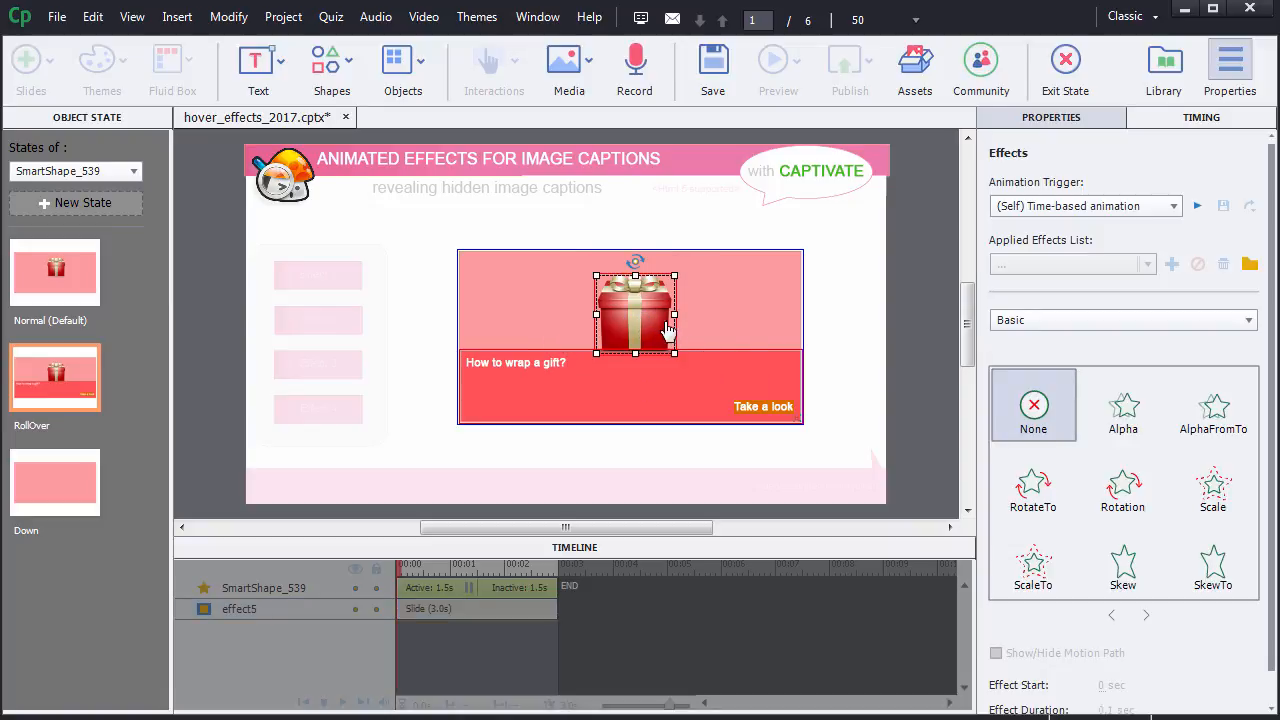
{"action": "left_click", "coordinate": [1025, 321]}
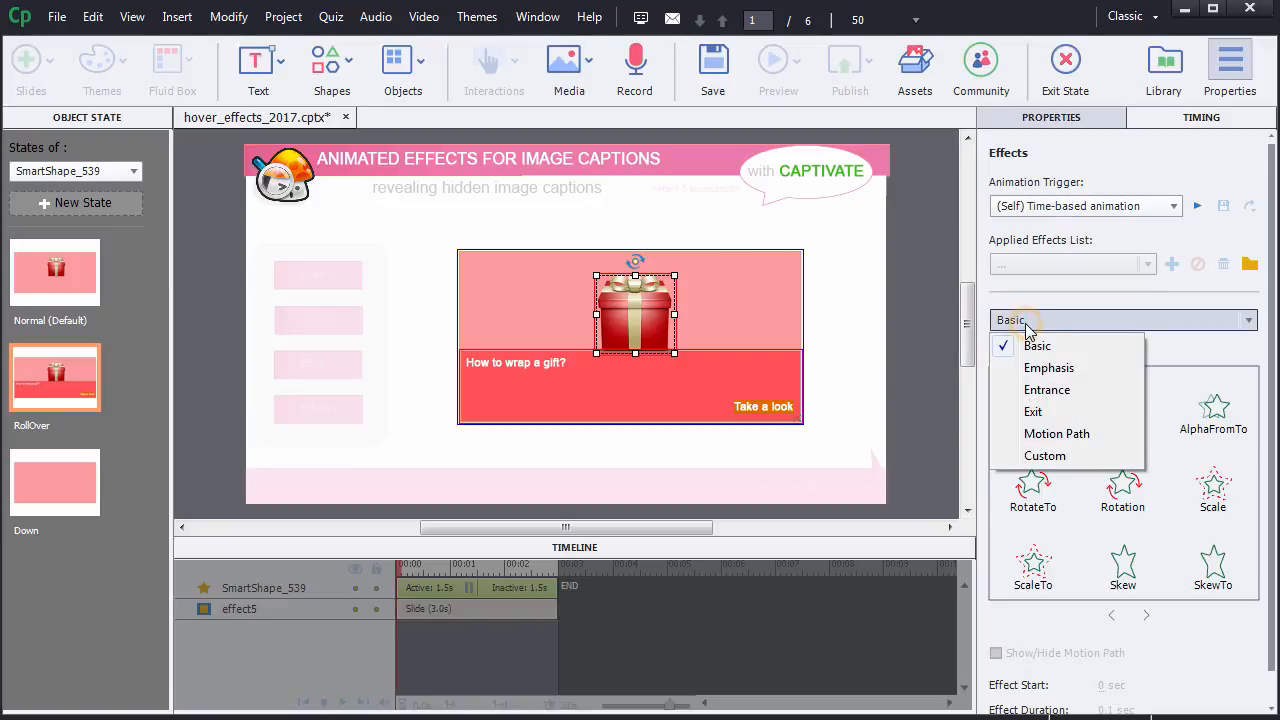
{"action": "left_click", "coordinate": [1068, 413]}
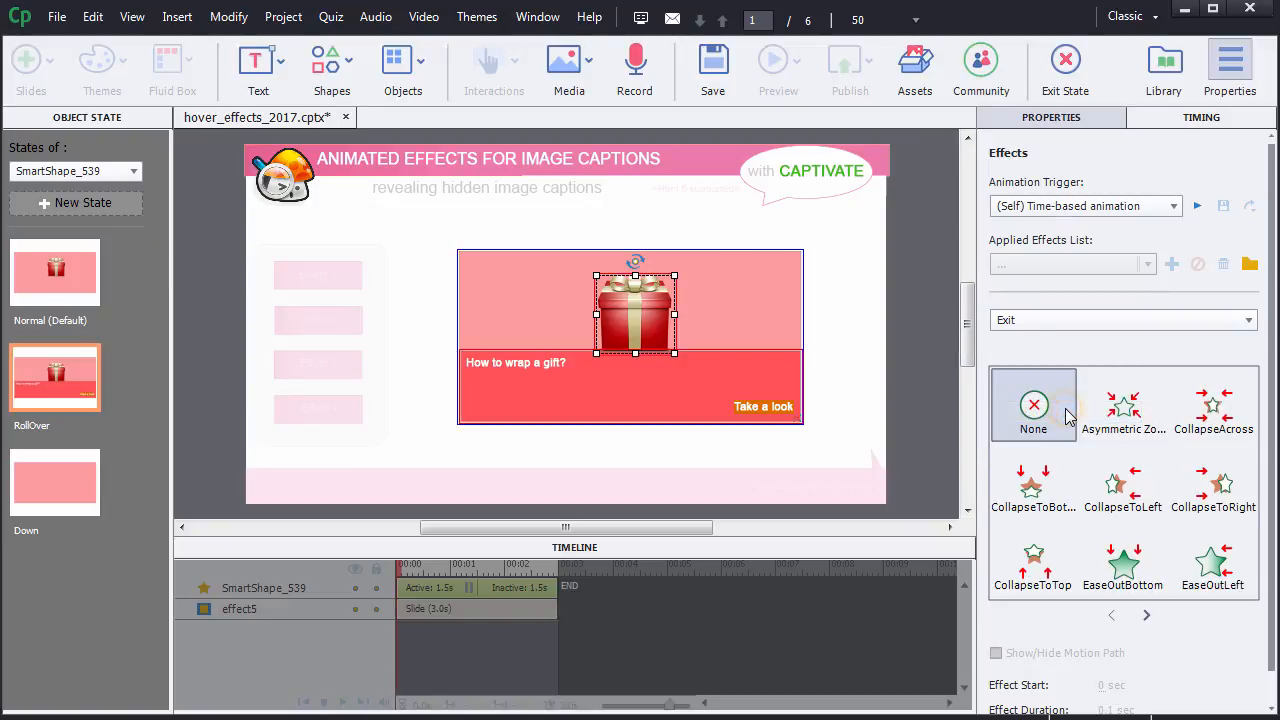
{"action": "left_click", "coordinate": [1147, 616]}
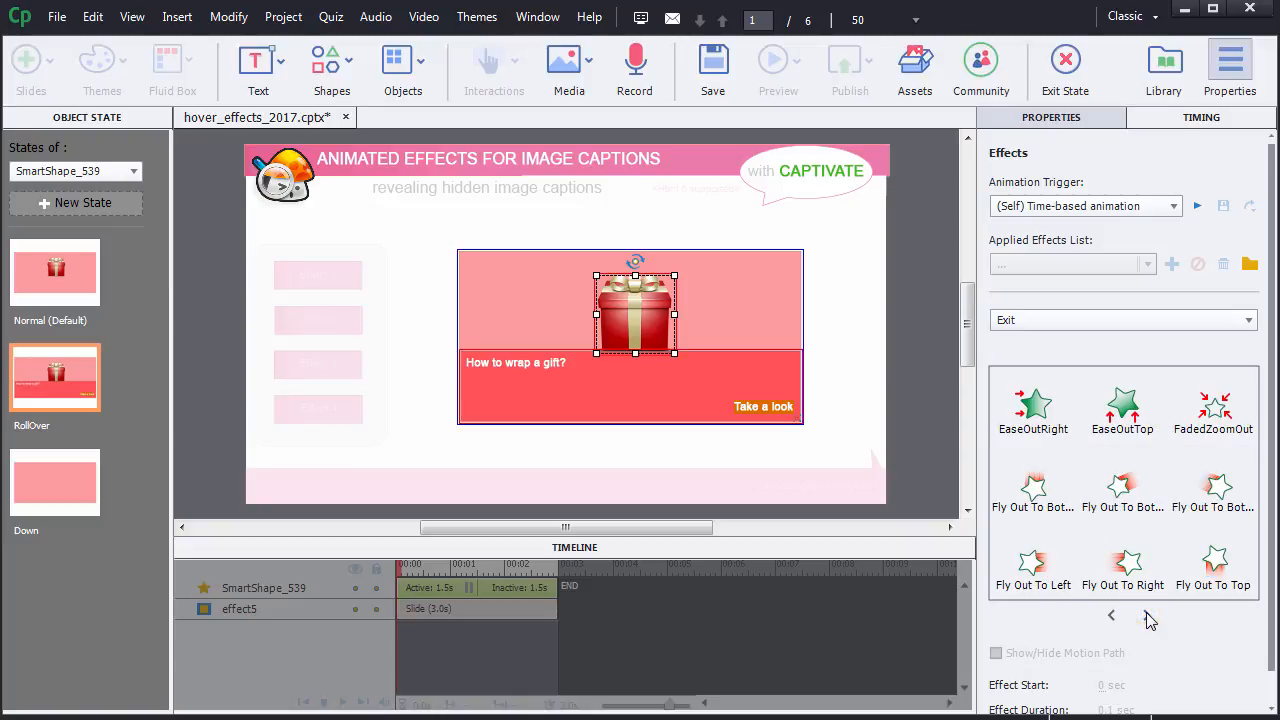
{"action": "left_click", "coordinate": [1217, 565]}
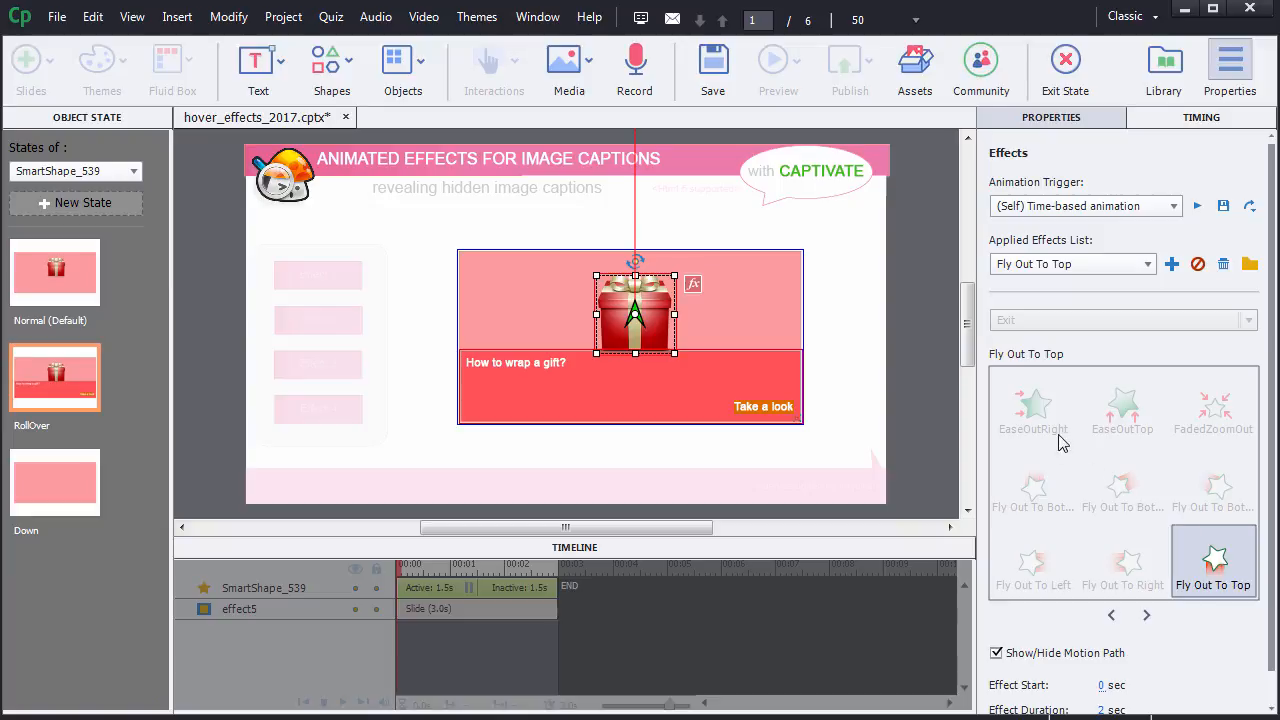
Shorten the gift's Fly Out To Top motion path by moving its end point down to the gift's ribbon.
{"action": "left_click_drag", "start_coordinate": [968, 335], "coordinate": [968, 293]}
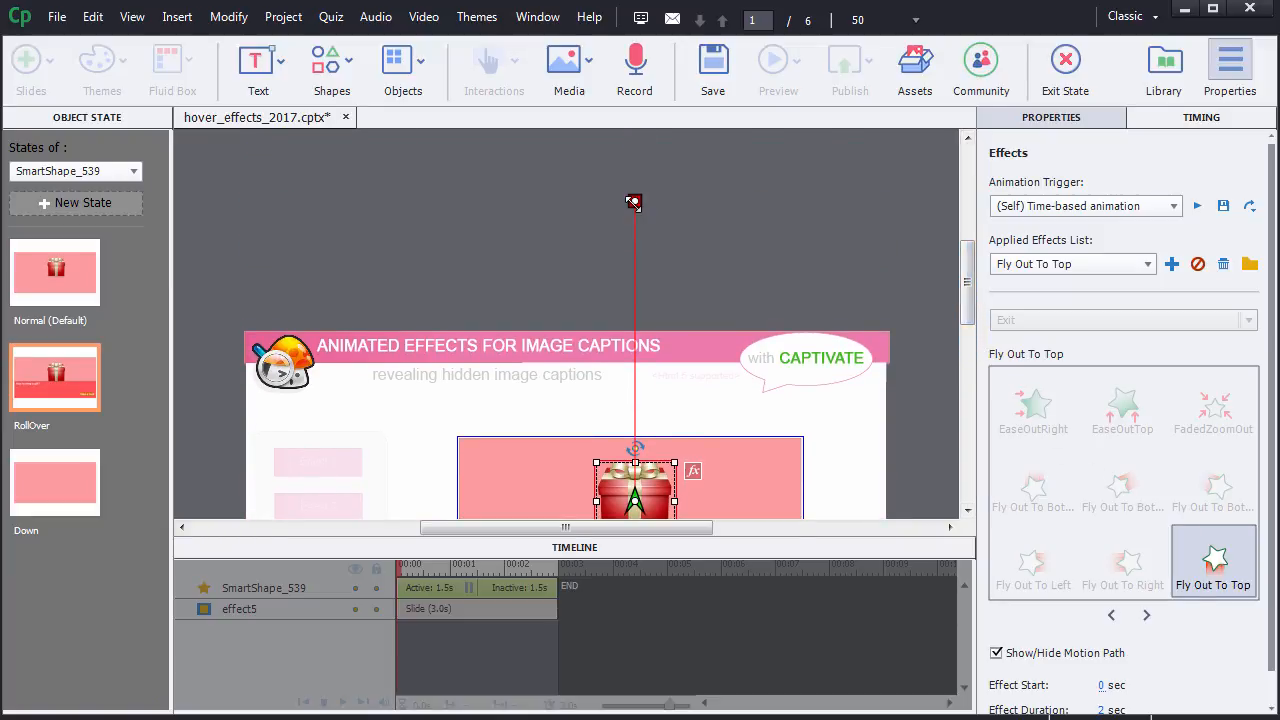
{"action": "left_click_drag", "start_coordinate": [634, 202], "coordinate": [636, 467]}
{"action": "left_click_drag", "start_coordinate": [965, 273], "coordinate": [965, 310]}
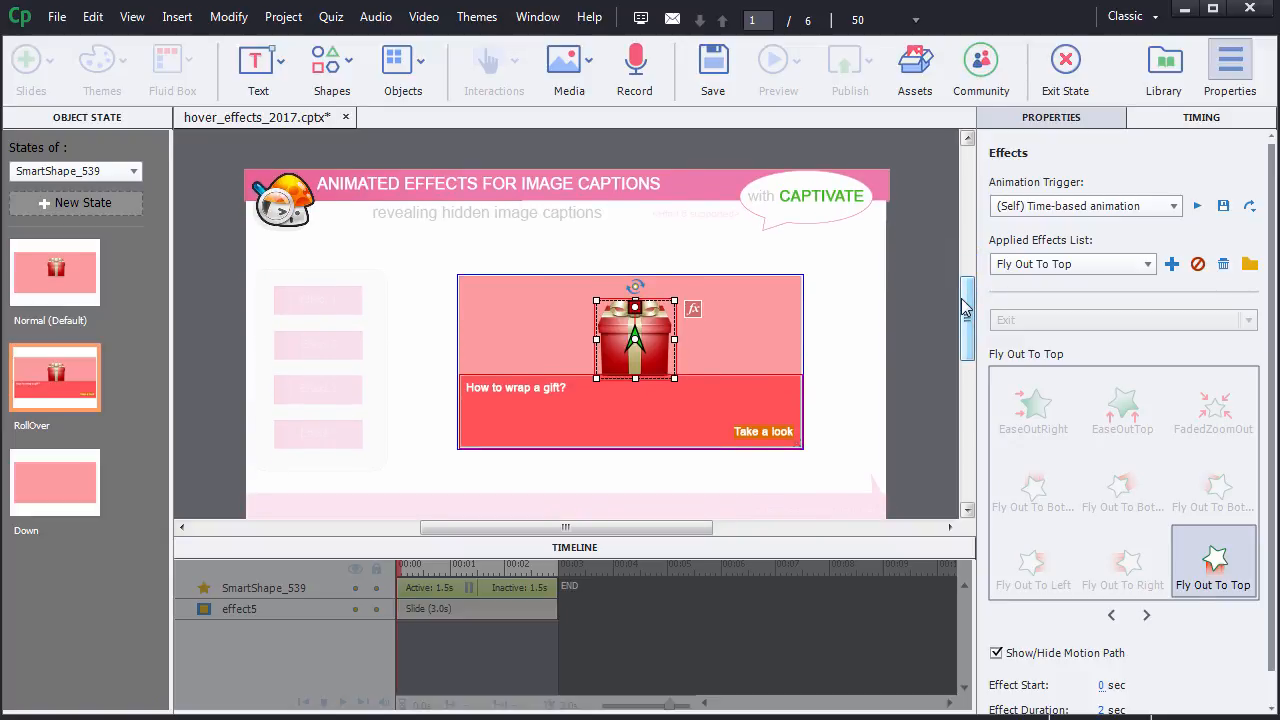
Set the duration of the gift's Fly Out To Top effect in the RollOver state to 0.5 sec.
{"action": "mouse_move", "coordinate": [1182, 557]}
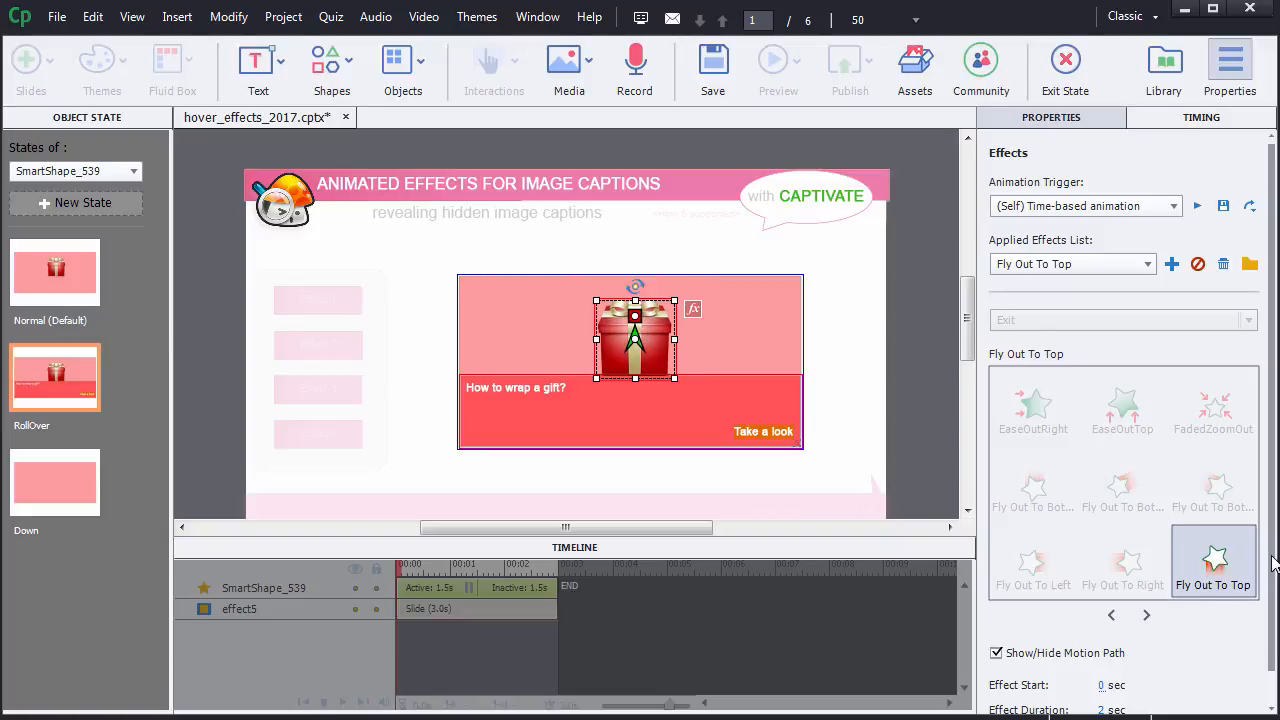
{"action": "scroll", "coordinate": [1240, 590], "scroll_direction": "down", "scroll_amount": 1}
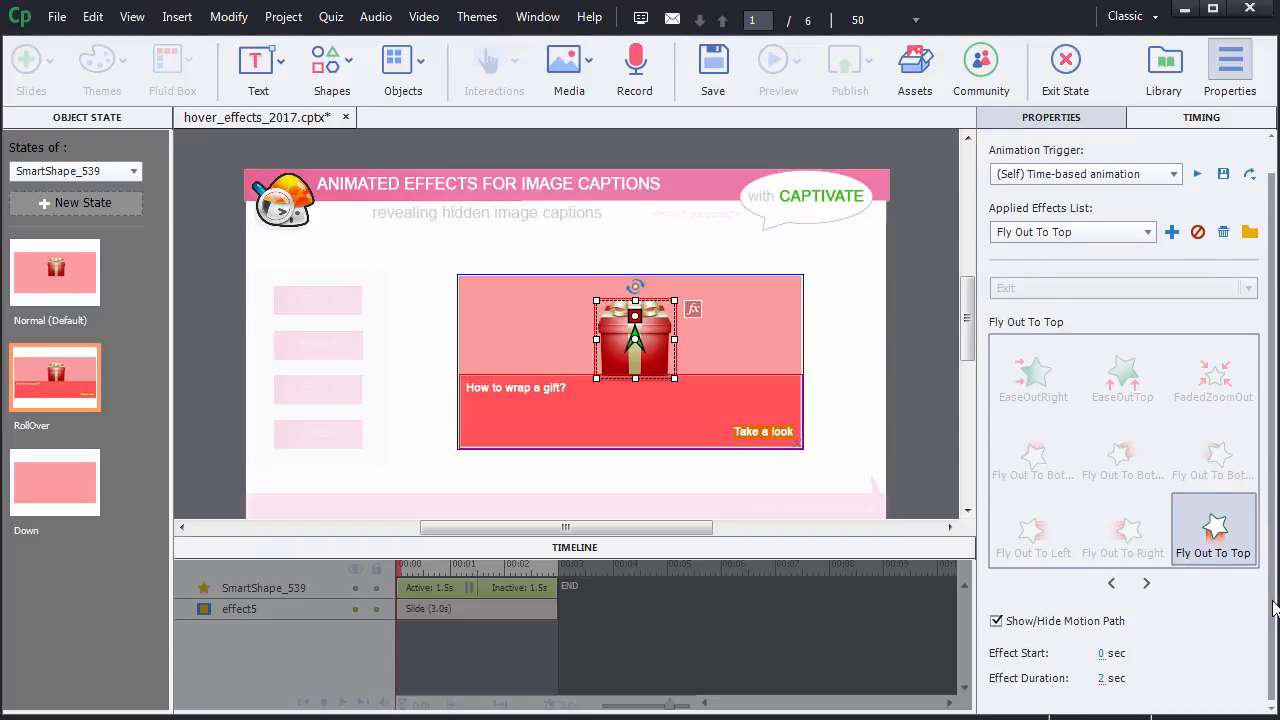
{"action": "left_click", "coordinate": [1104, 678]}
{"action": "type", "text": "0"}
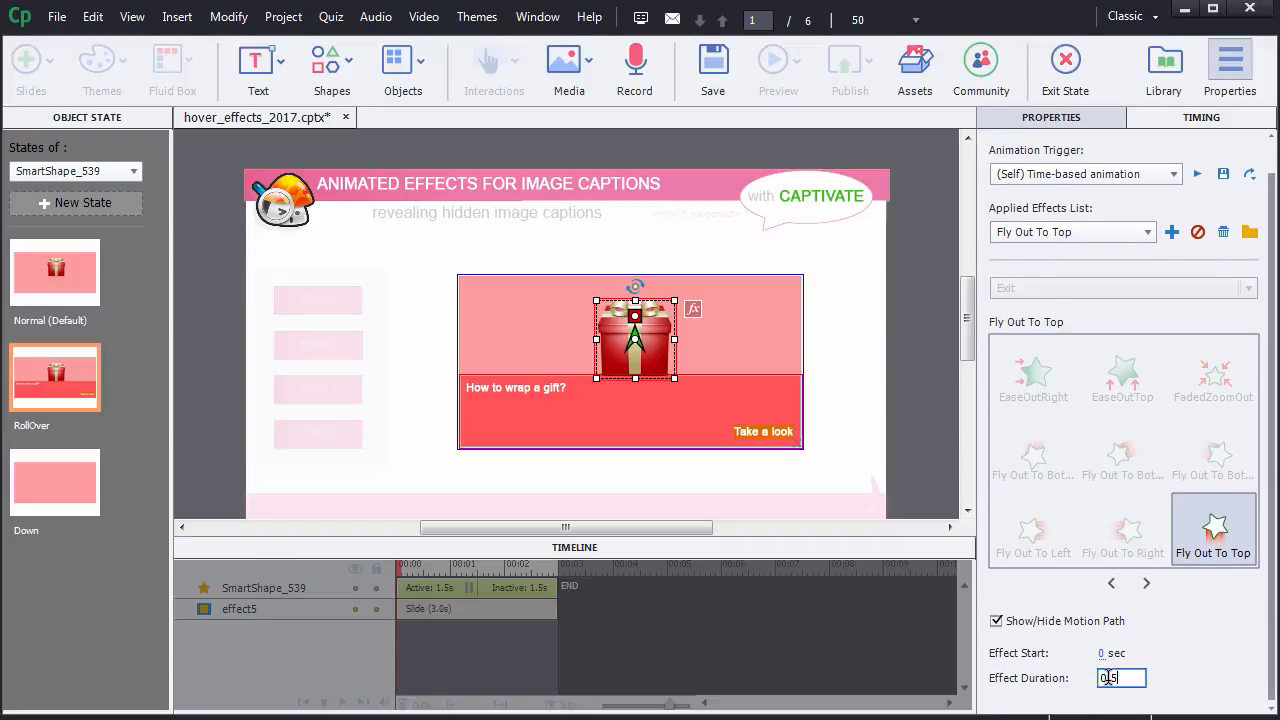
{"action": "type", "text": ".5"}
{"action": "key", "text": "Return"}
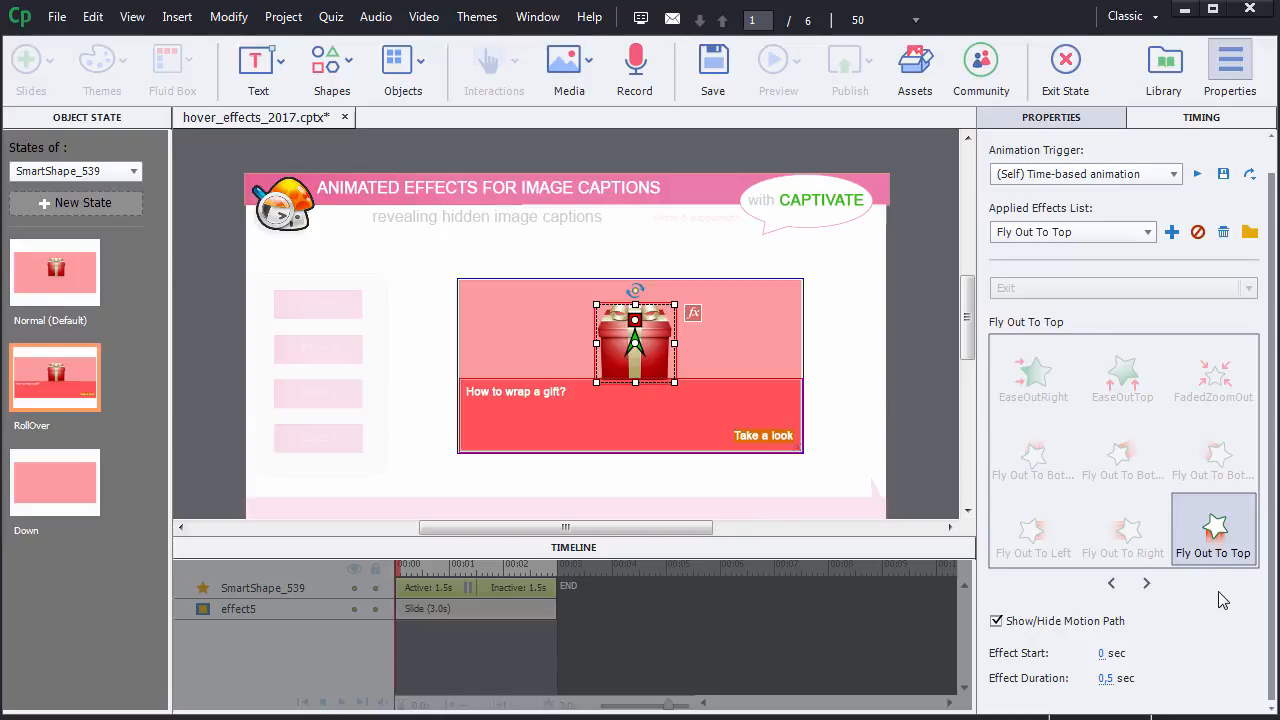
Duplicate the RollOver state as the inbuilt Visited state.
{"action": "left_click", "coordinate": [75, 378]}
{"action": "right_click", "coordinate": [75, 378]}
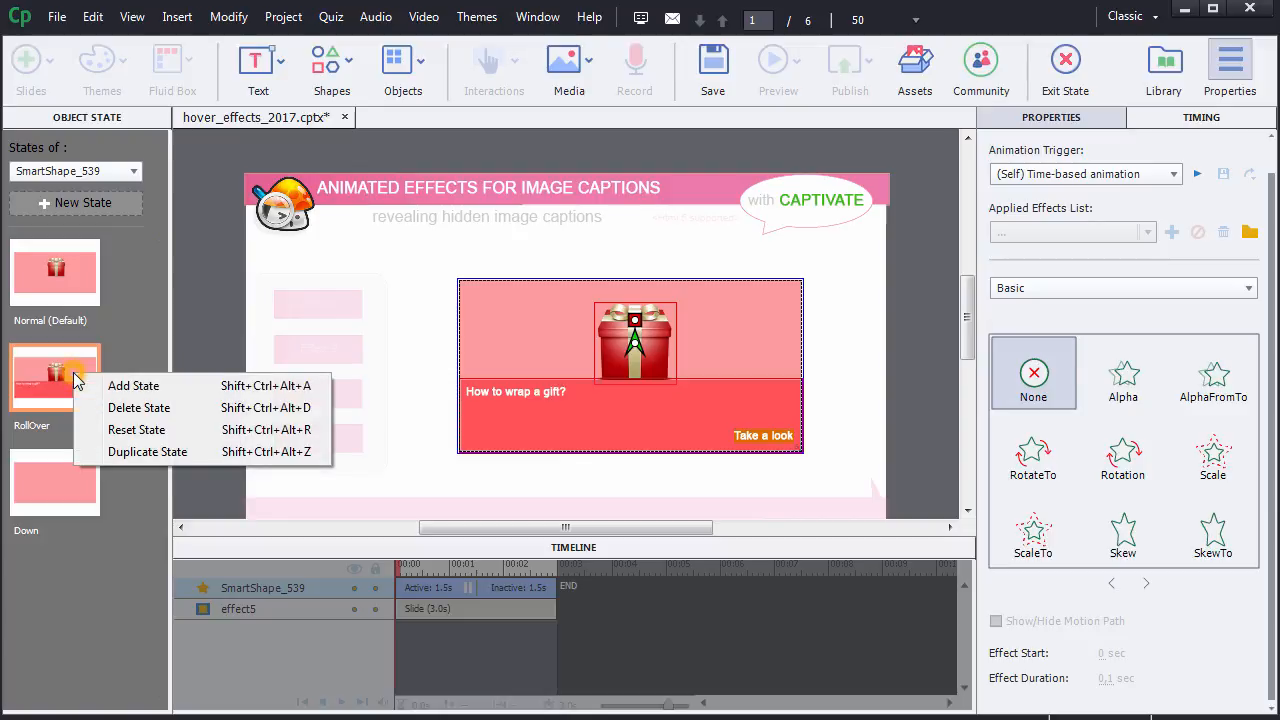
{"action": "left_click", "coordinate": [150, 455]}
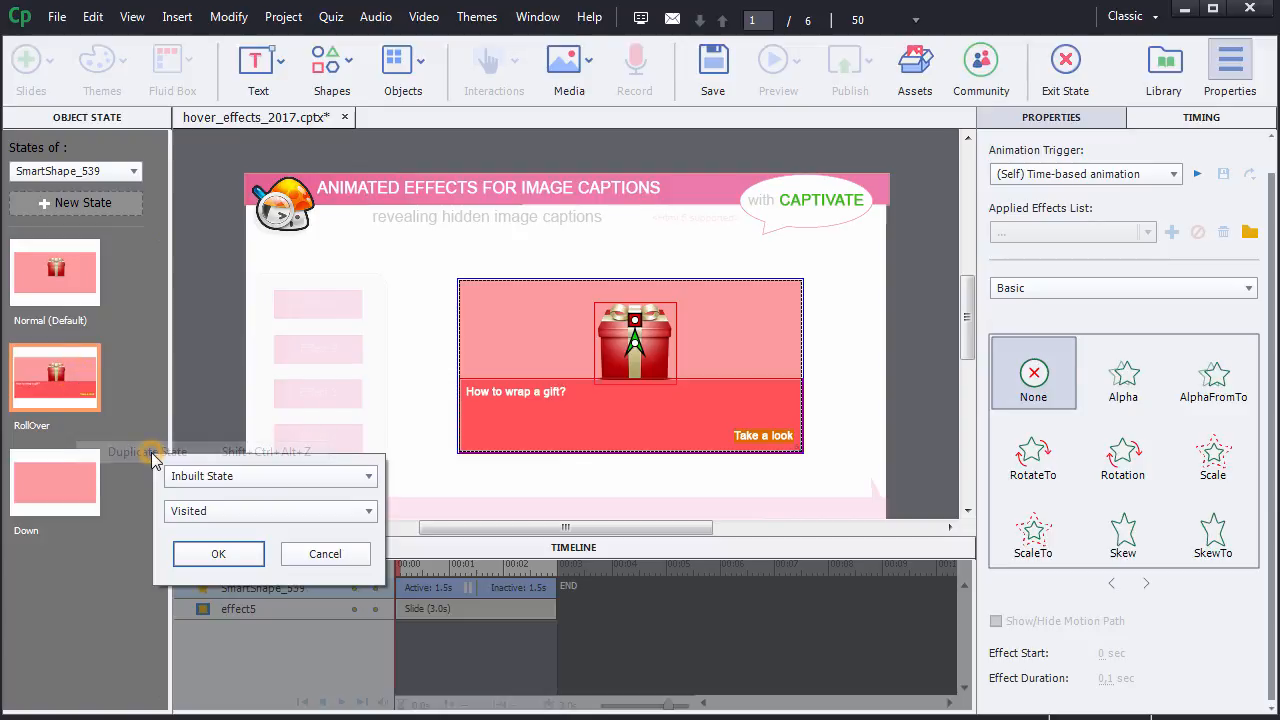
{"action": "left_click", "coordinate": [206, 558]}
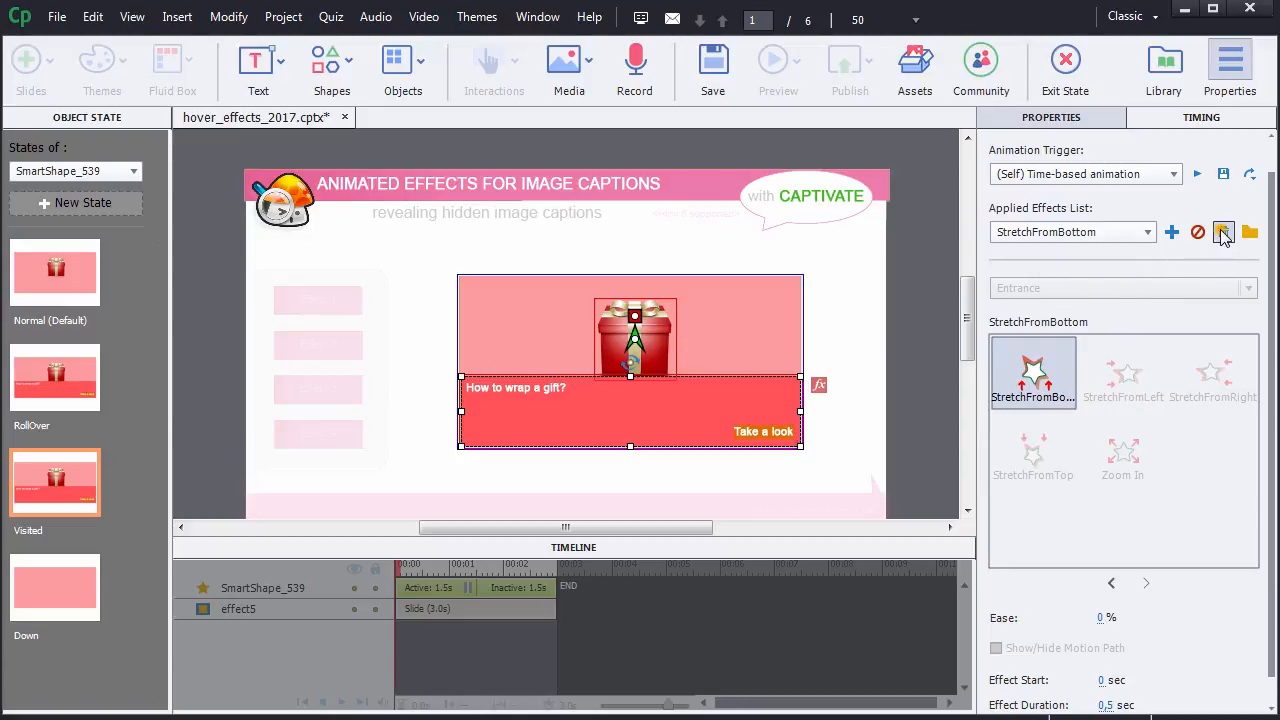
Replace the caption rectangle's StretchFromBottom effect in the Visited state with a CollapseToBottom exit effect lasting 0.5 sec.
{"action": "left_click", "coordinate": [1222, 232]}
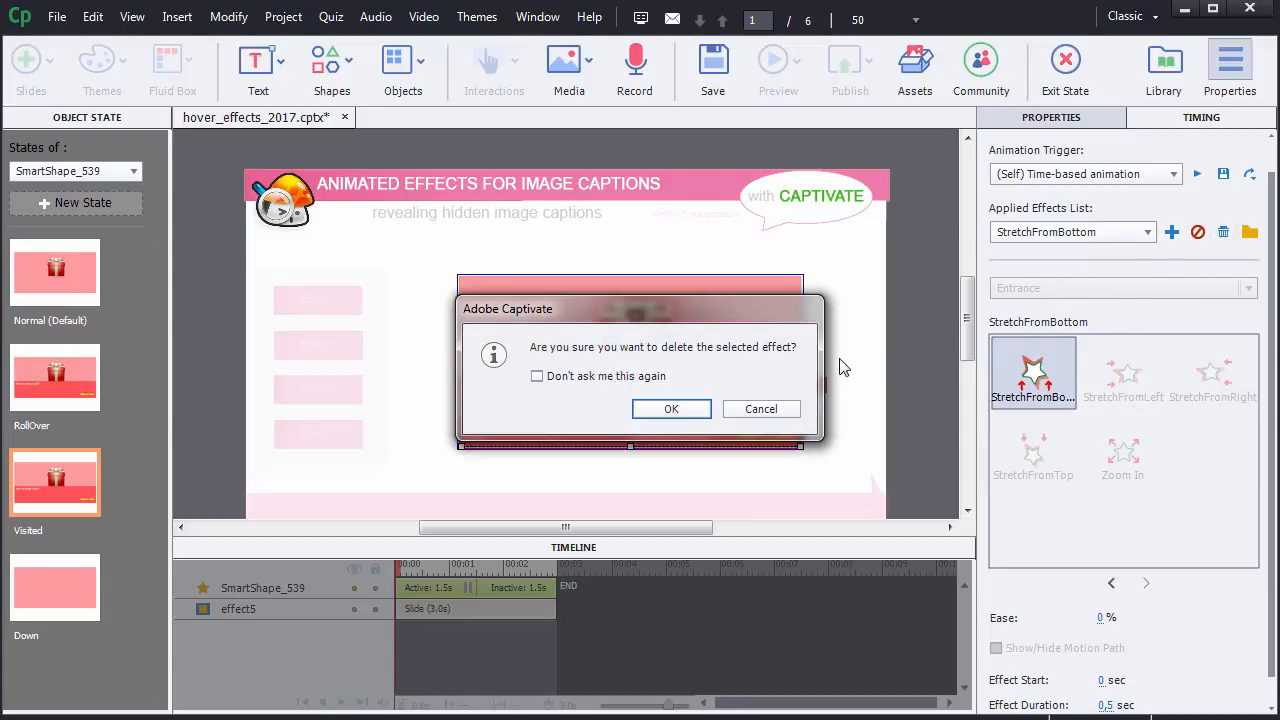
{"action": "left_click", "coordinate": [691, 414]}
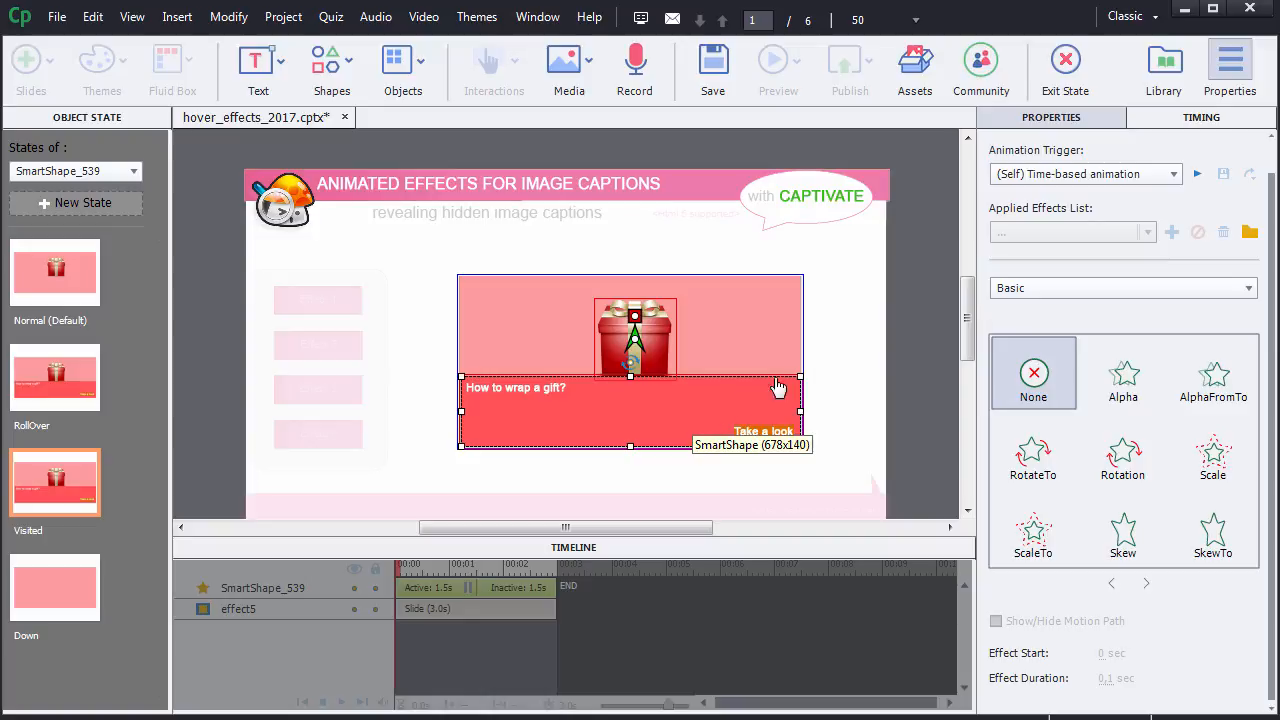
{"action": "left_click", "coordinate": [1037, 290]}
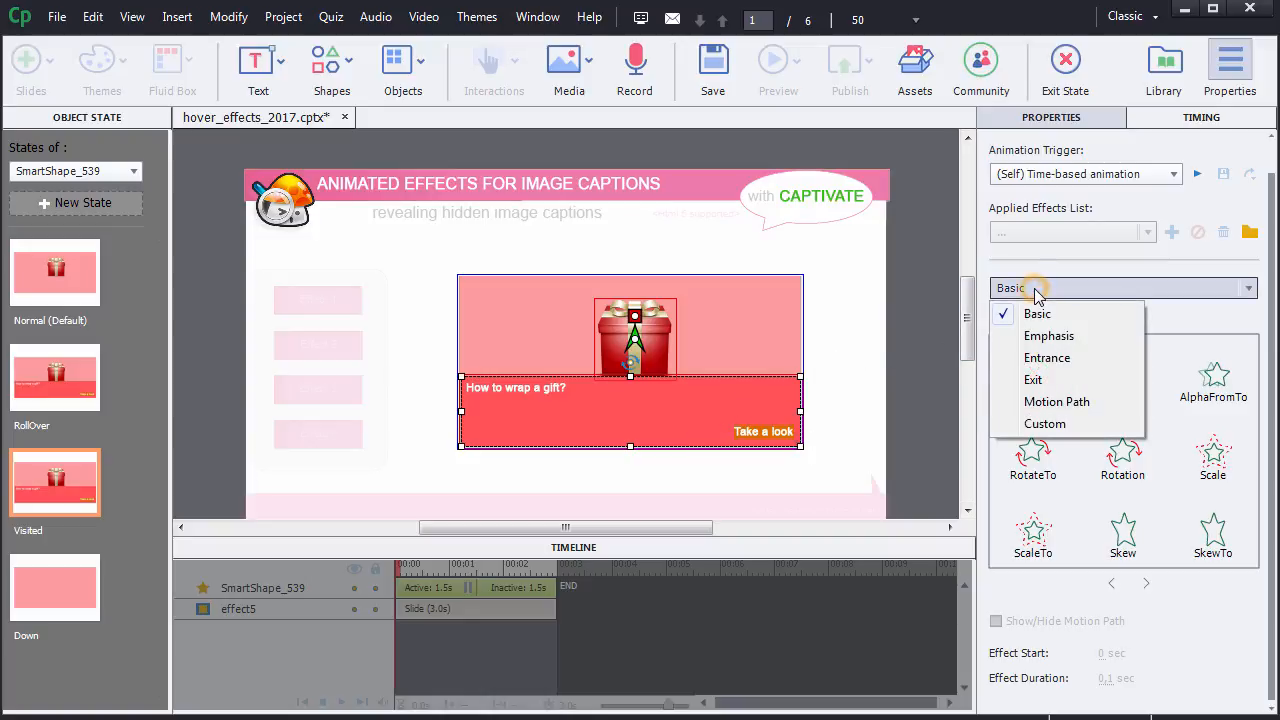
{"action": "left_click", "coordinate": [1050, 380]}
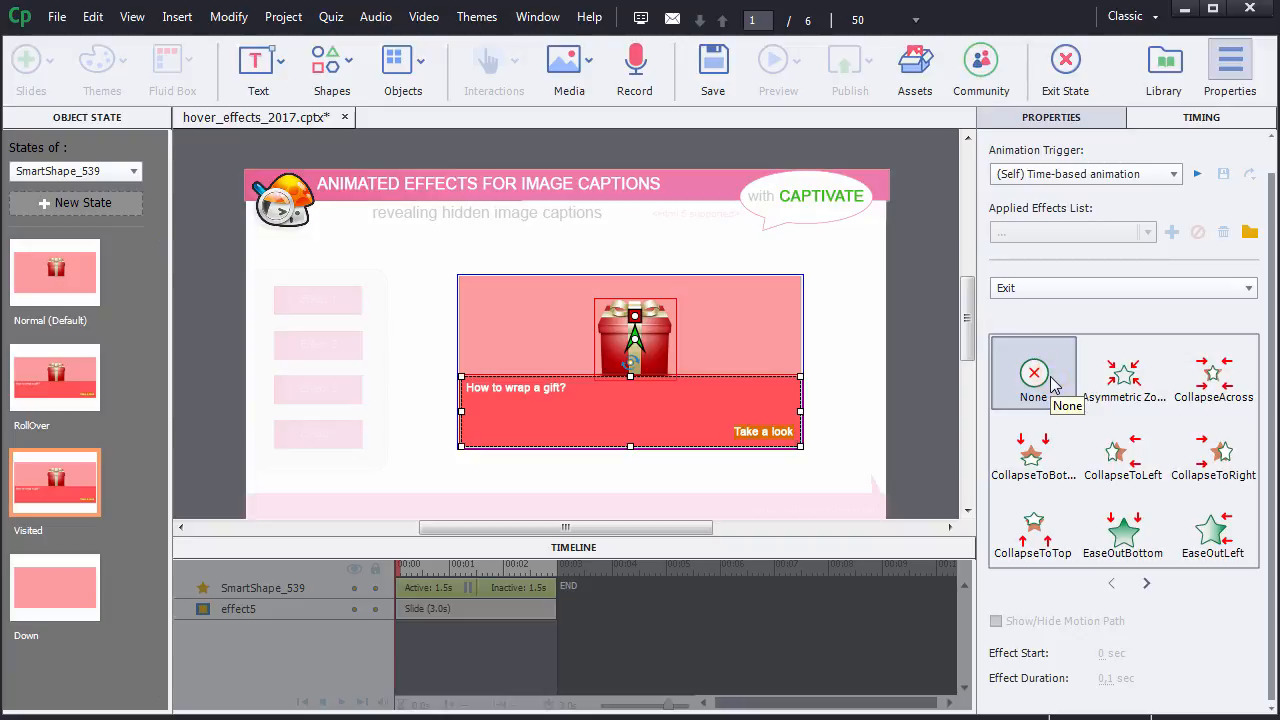
{"action": "left_click", "coordinate": [1032, 456]}
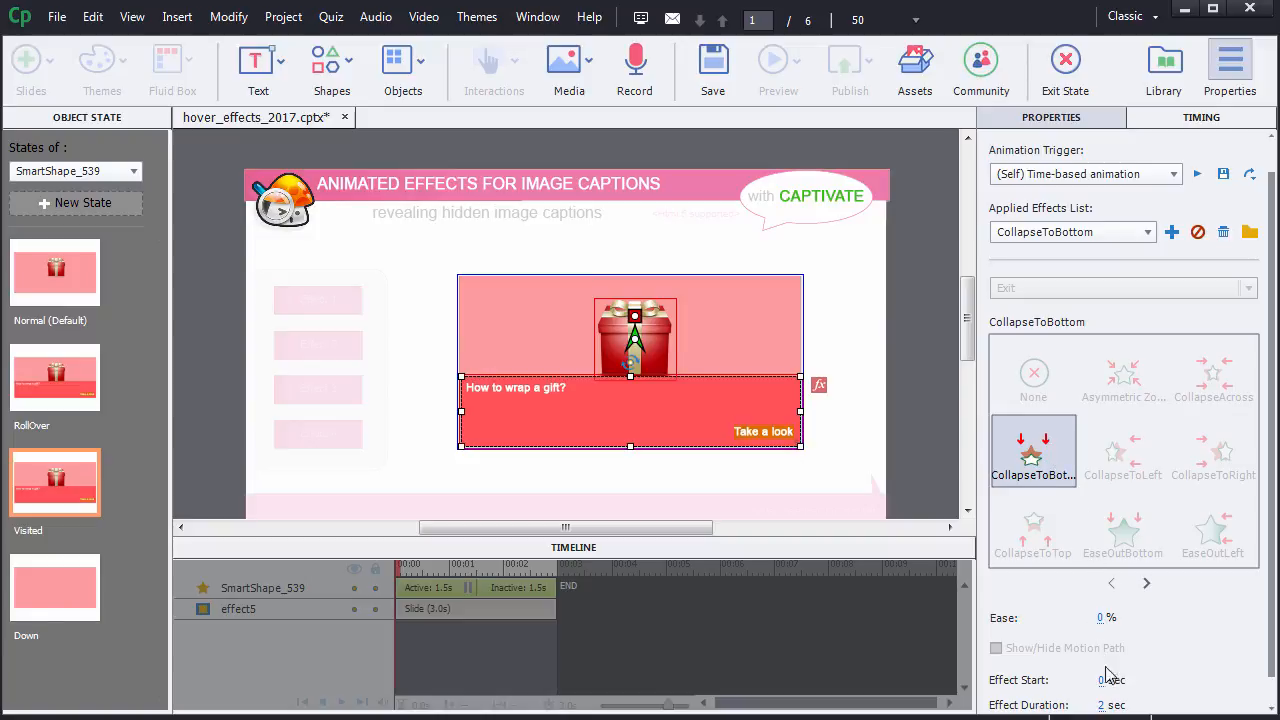
{"action": "left_click", "coordinate": [1106, 705]}
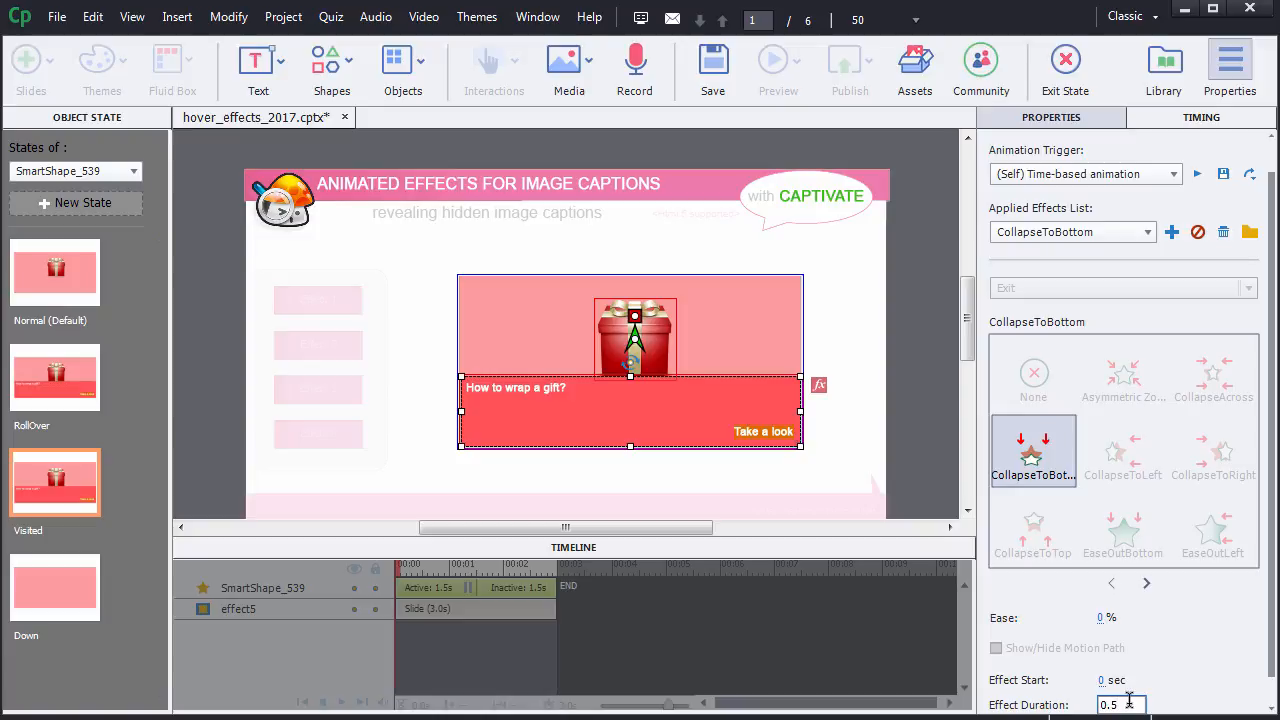
{"action": "key", "text": "Return"}
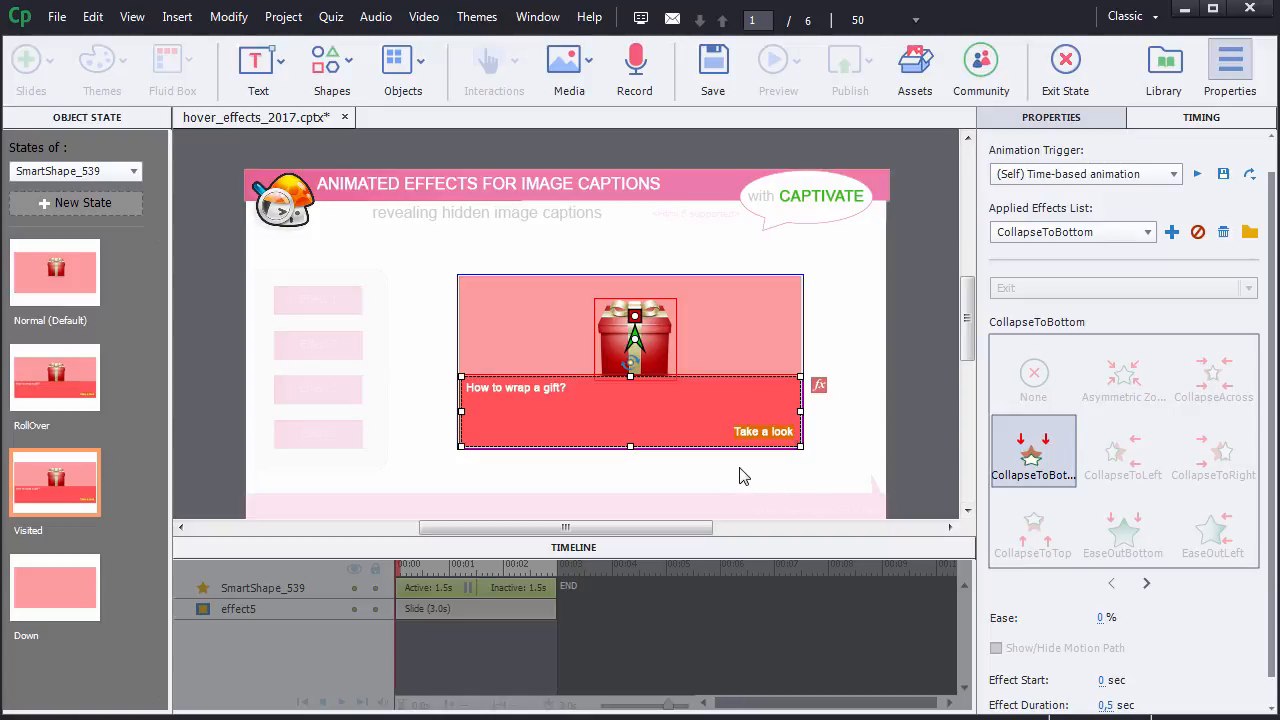
Show the rulers and place horizontal guides through the end and start points of the gift's Fly Out To Top path.
{"action": "left_click", "coordinate": [657, 366]}
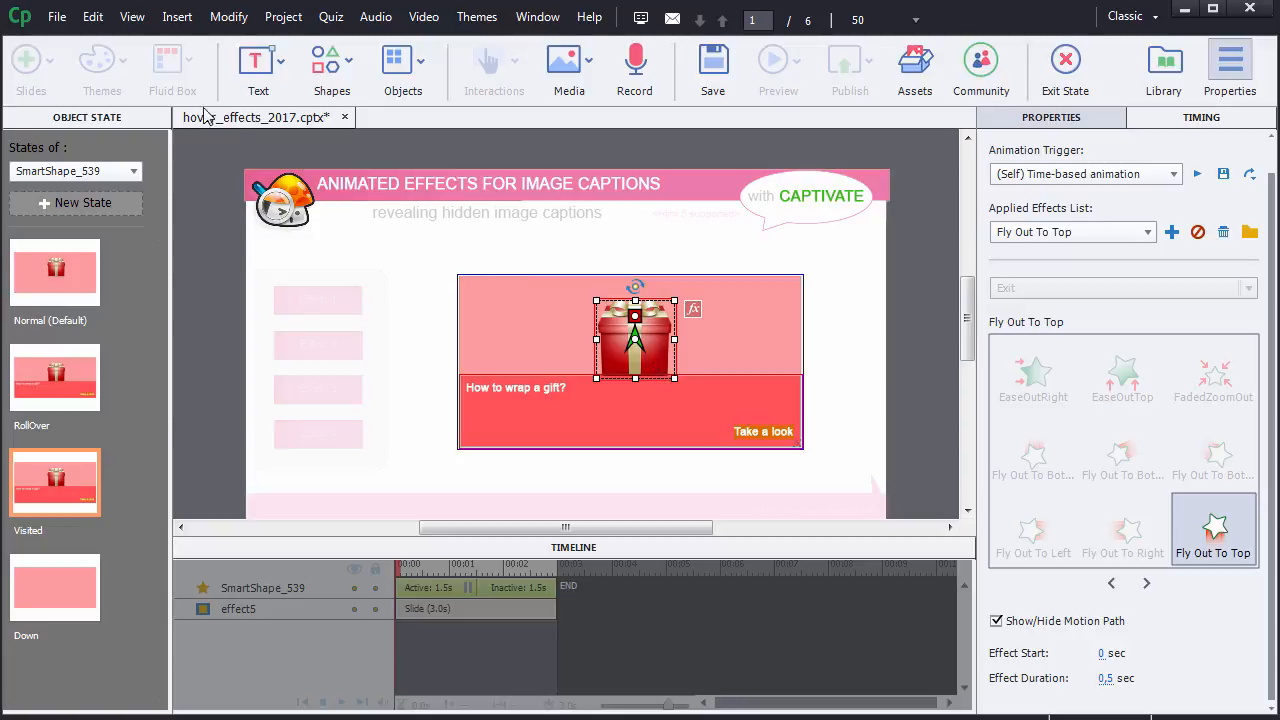
{"action": "left_click", "coordinate": [132, 17]}
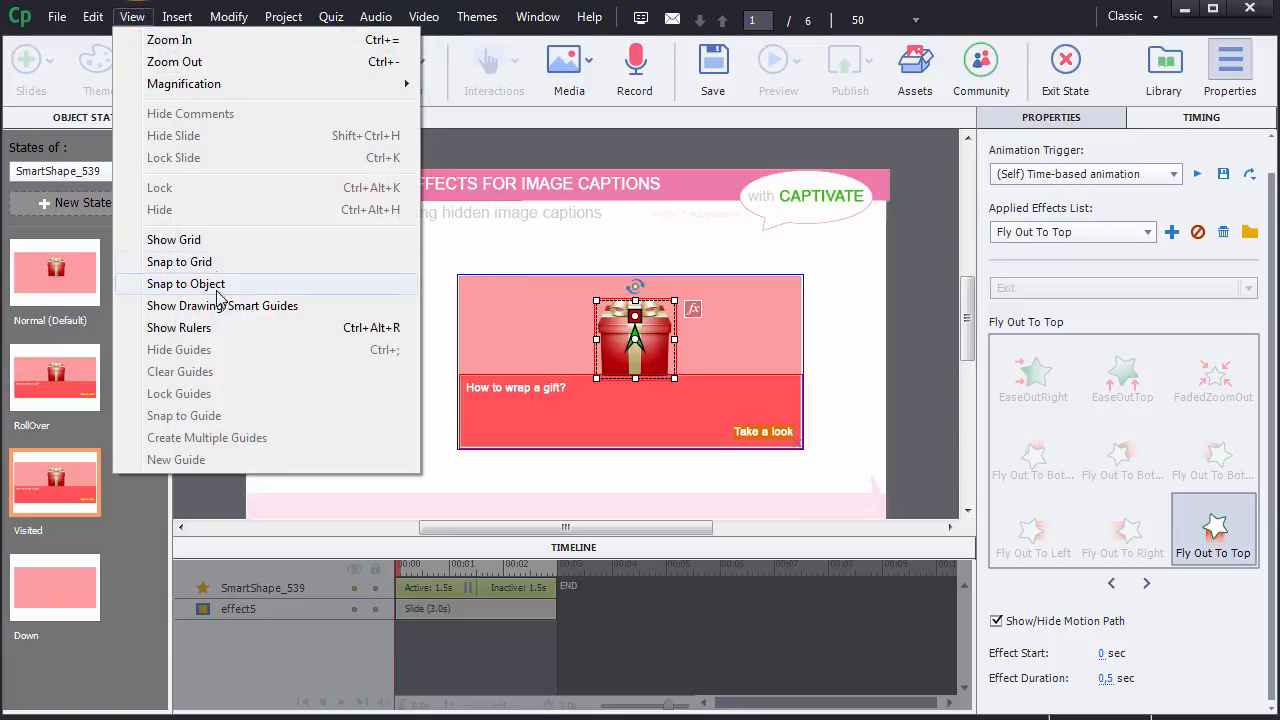
{"action": "left_click", "coordinate": [219, 327]}
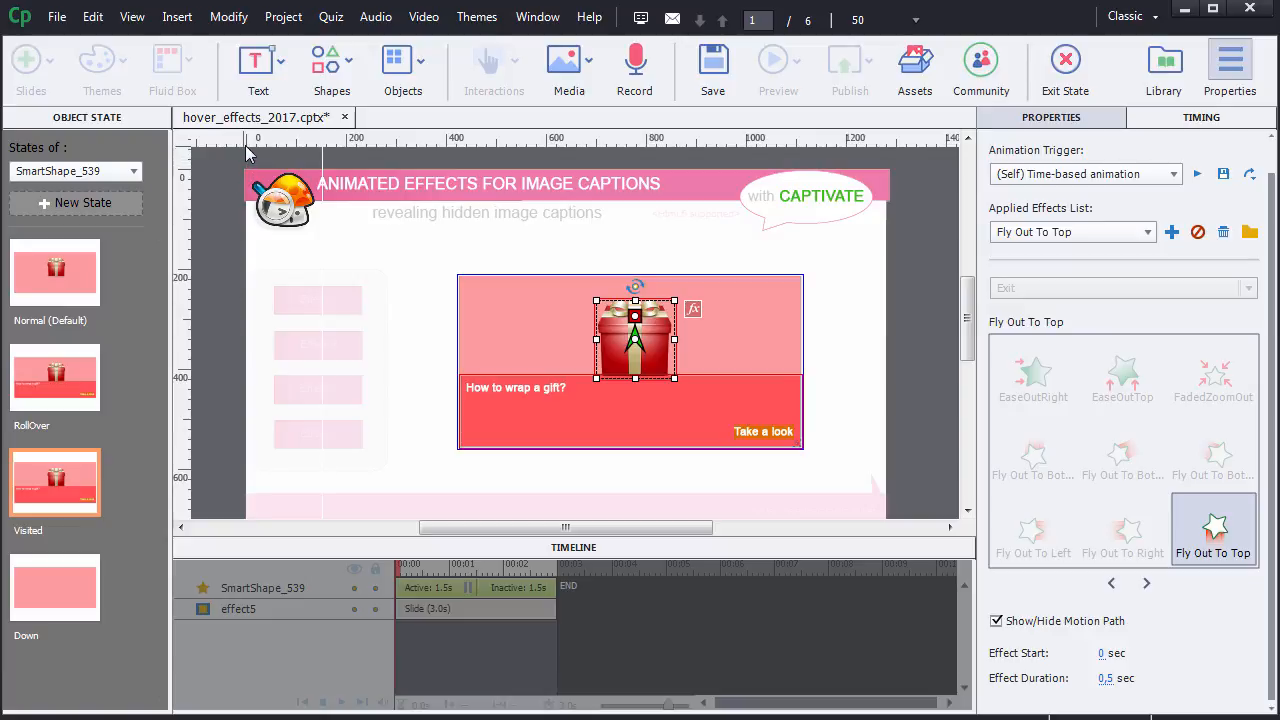
{"action": "left_click_drag", "start_coordinate": [247, 150], "coordinate": [191, 291]}
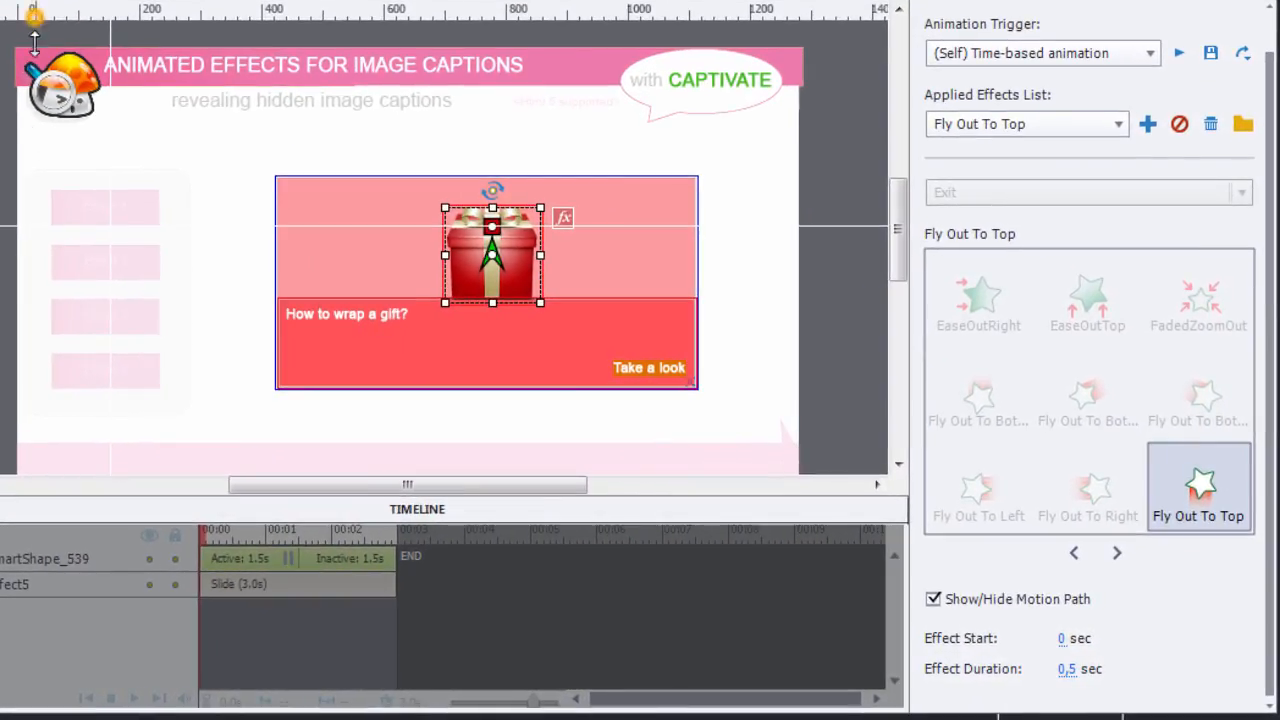
{"action": "left_click_drag", "start_coordinate": [36, 12], "coordinate": [24, 254]}
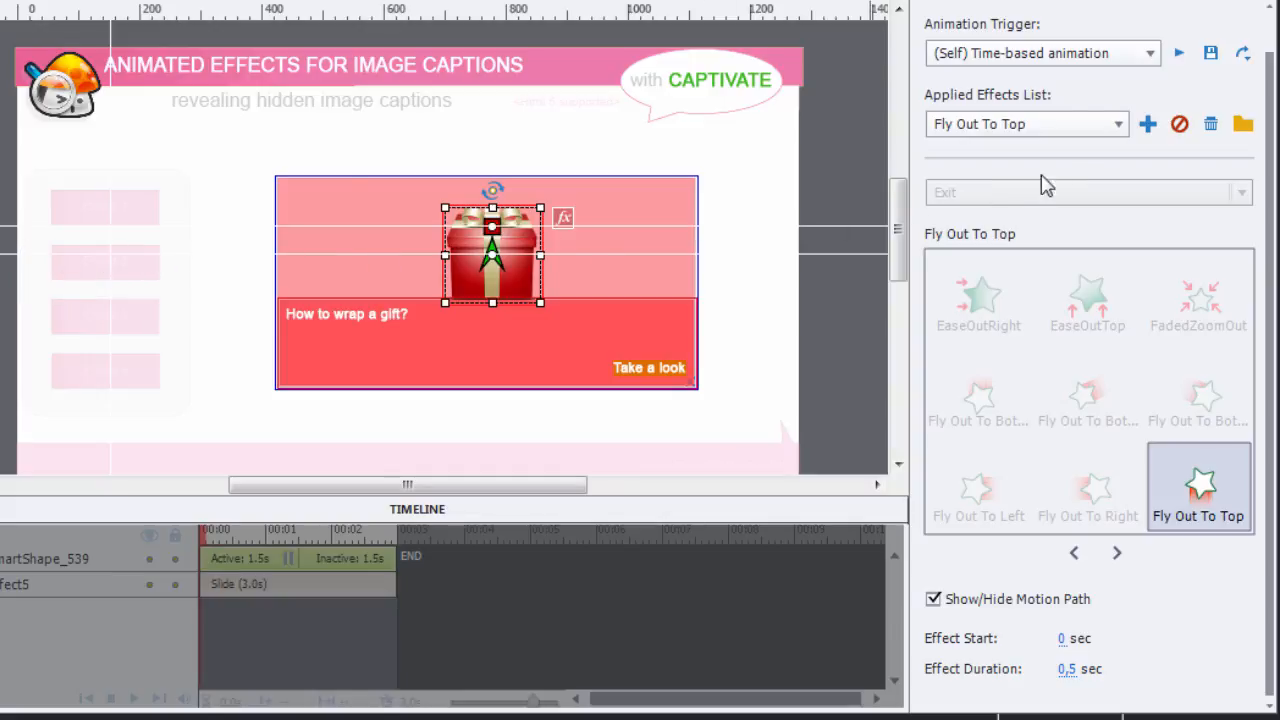
Add the Fly In From Top entrance effect to the gift image in the Visited state.
{"action": "left_click", "coordinate": [1147, 125]}
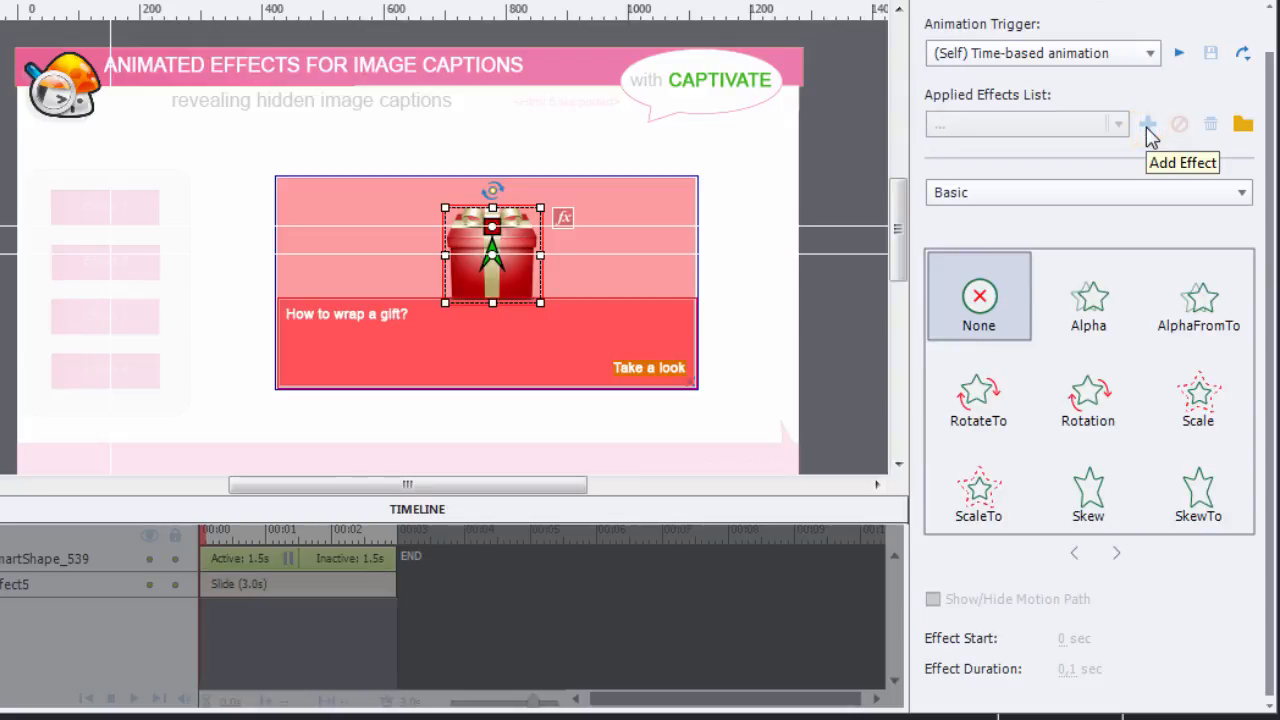
{"action": "left_click", "coordinate": [1144, 194]}
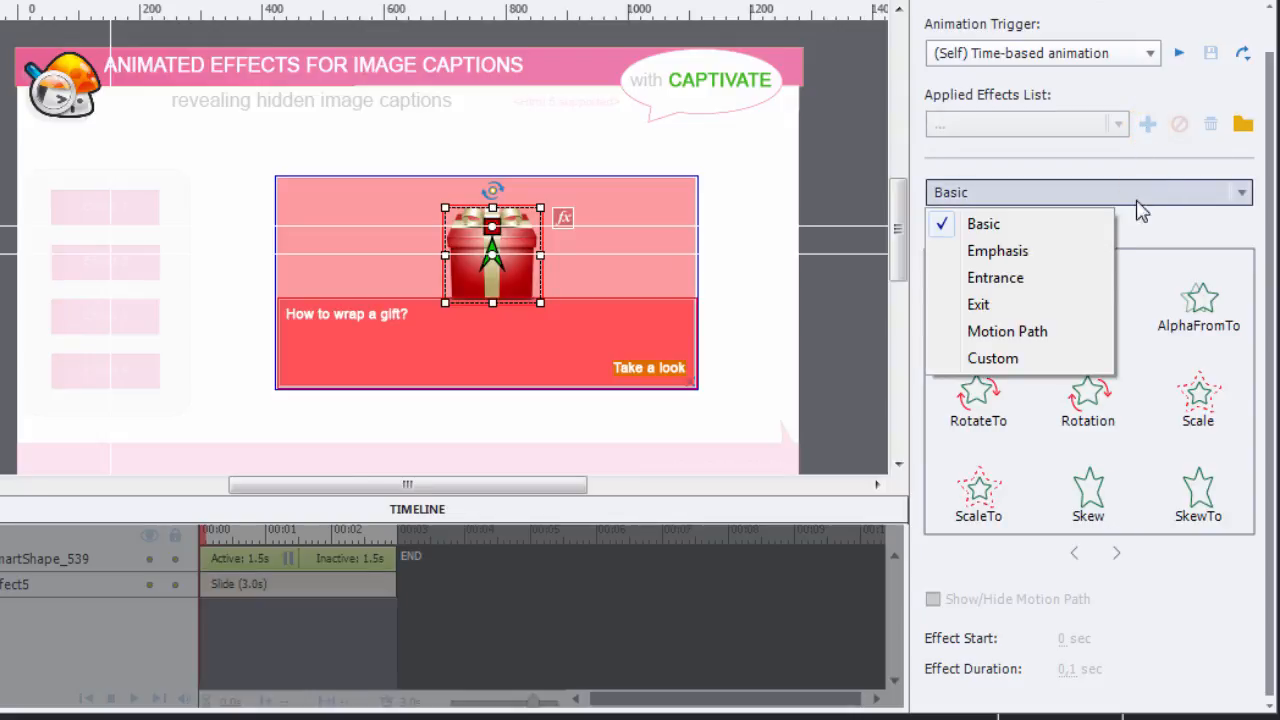
{"action": "left_click", "coordinate": [1071, 278]}
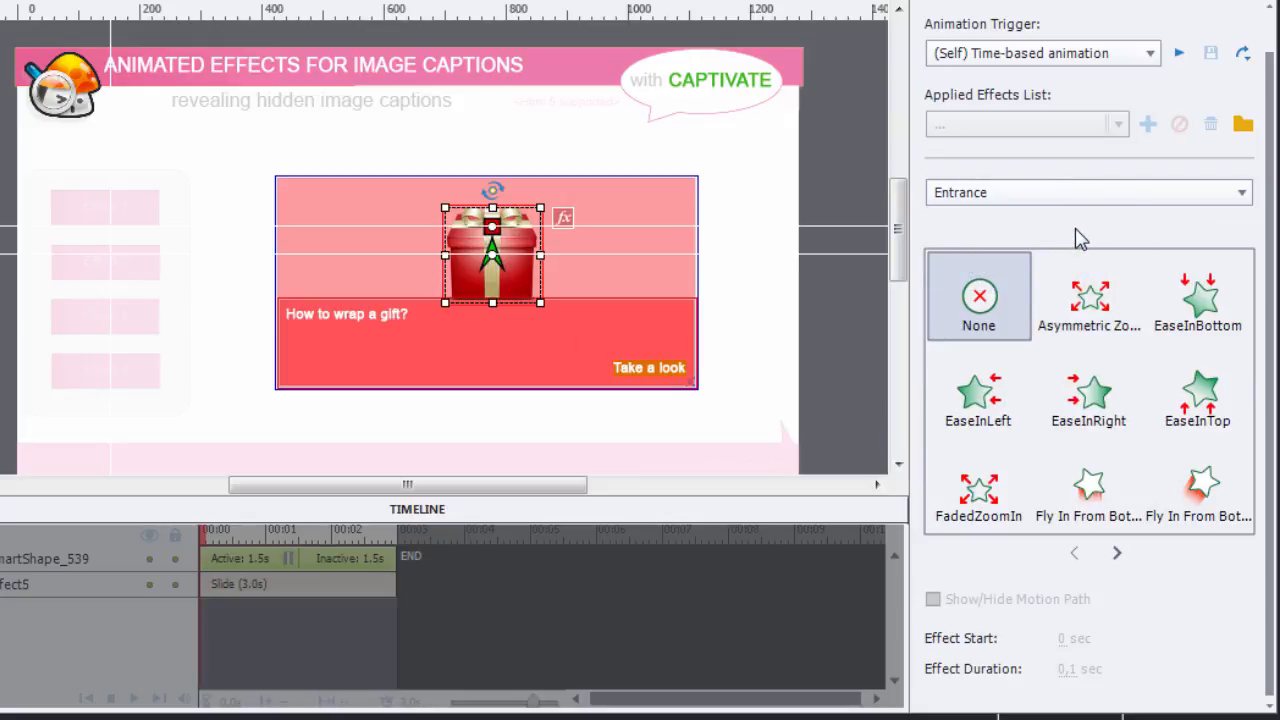
{"action": "left_click", "coordinate": [1117, 553]}
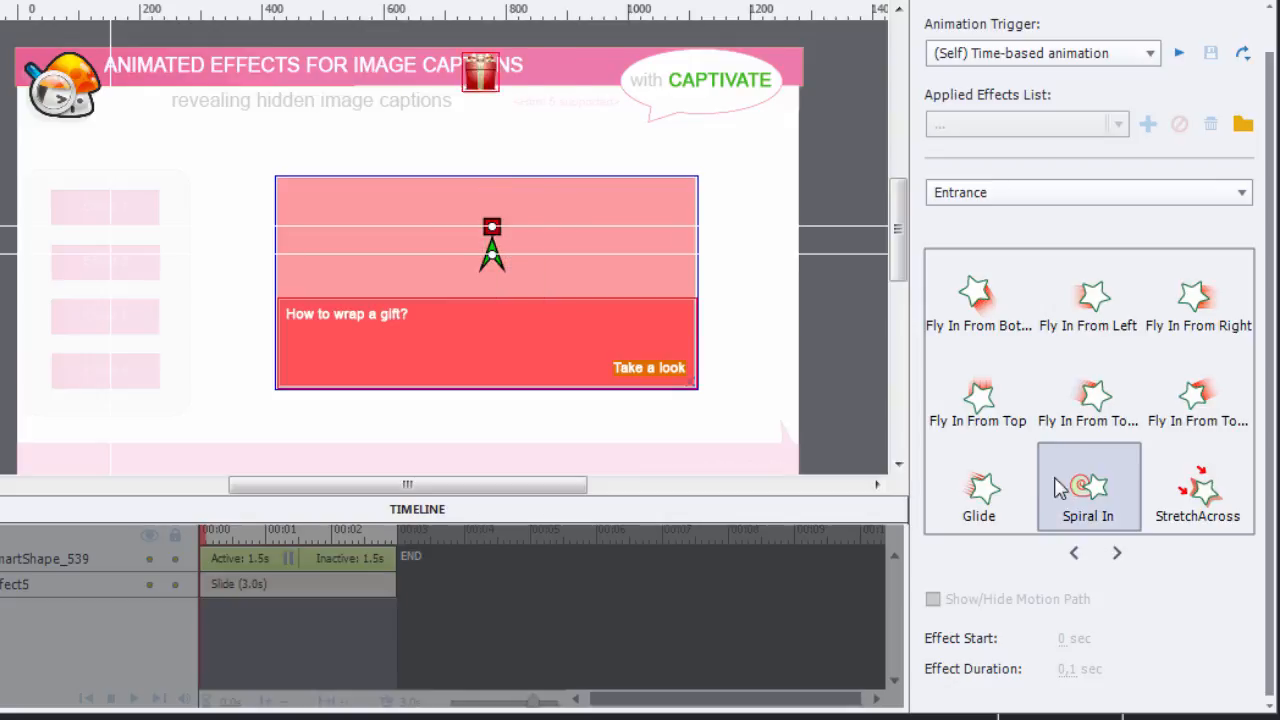
{"action": "left_click", "coordinate": [995, 410]}
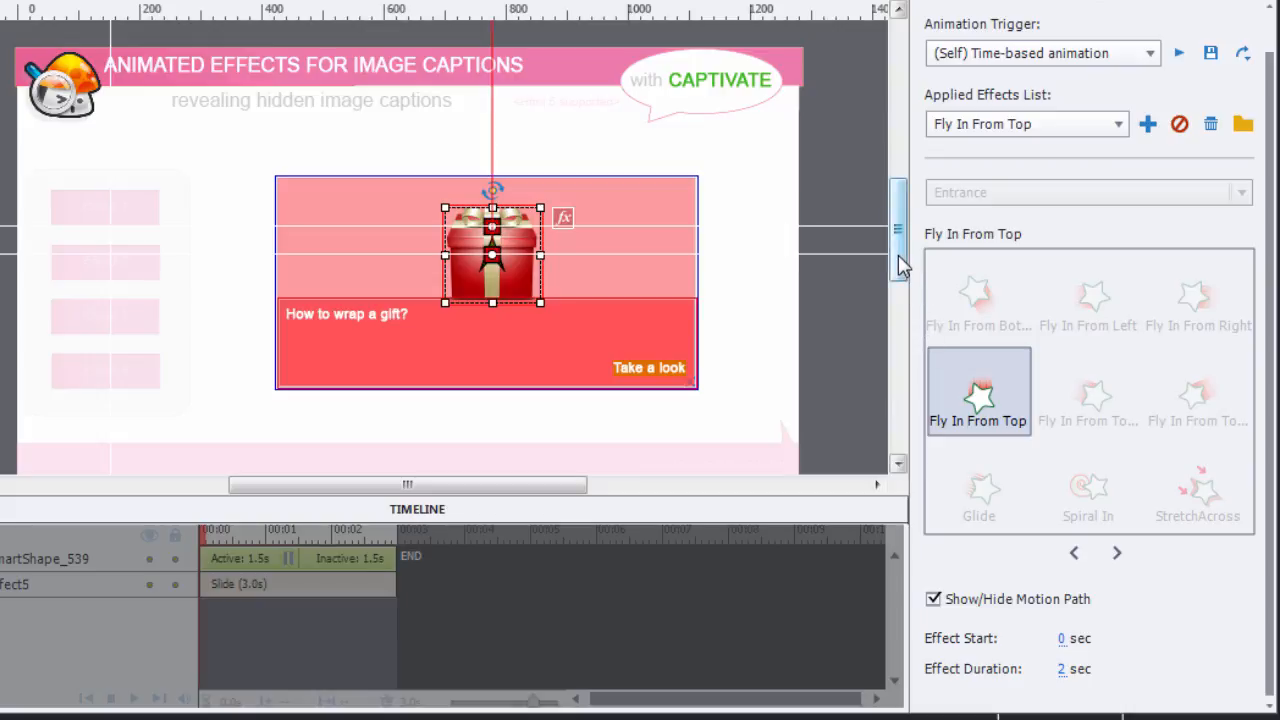
Move the start point of the gift's Fly In From Top path down onto the upper horizontal guide.
{"action": "left_click_drag", "start_coordinate": [898, 262], "coordinate": [898, 218]}
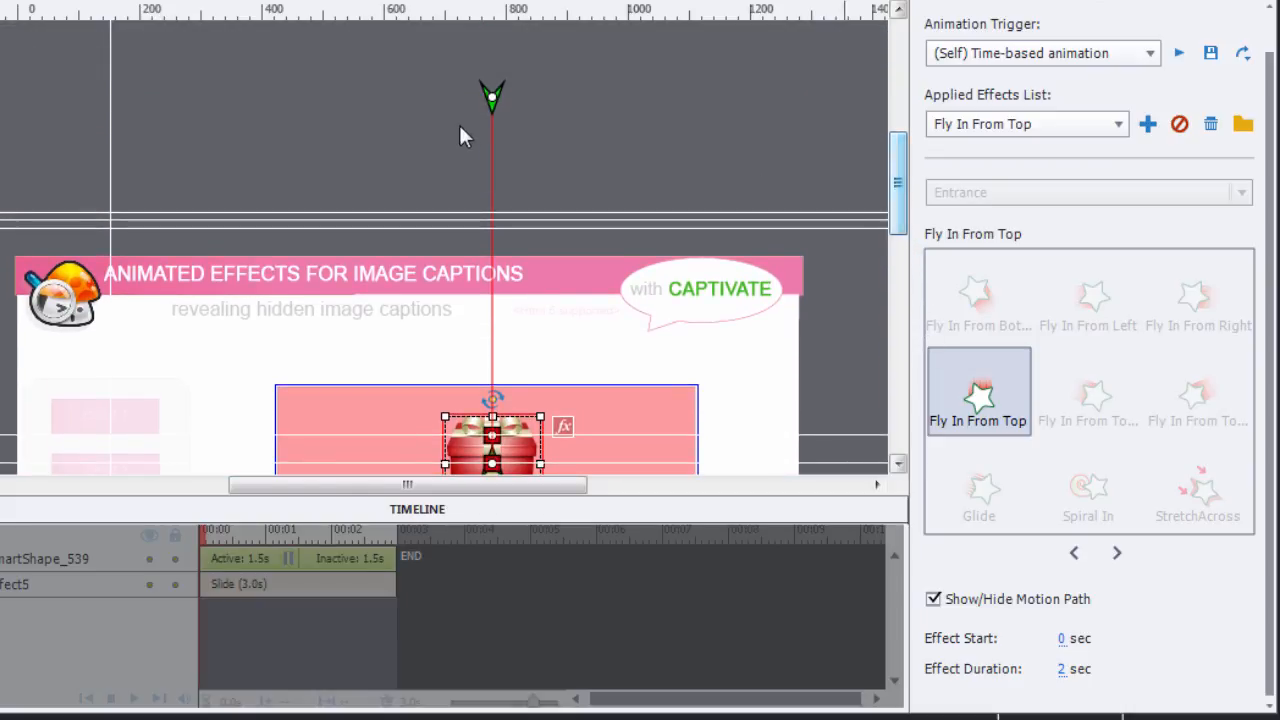
{"action": "left_click_drag", "start_coordinate": [491, 96], "coordinate": [491, 380]}
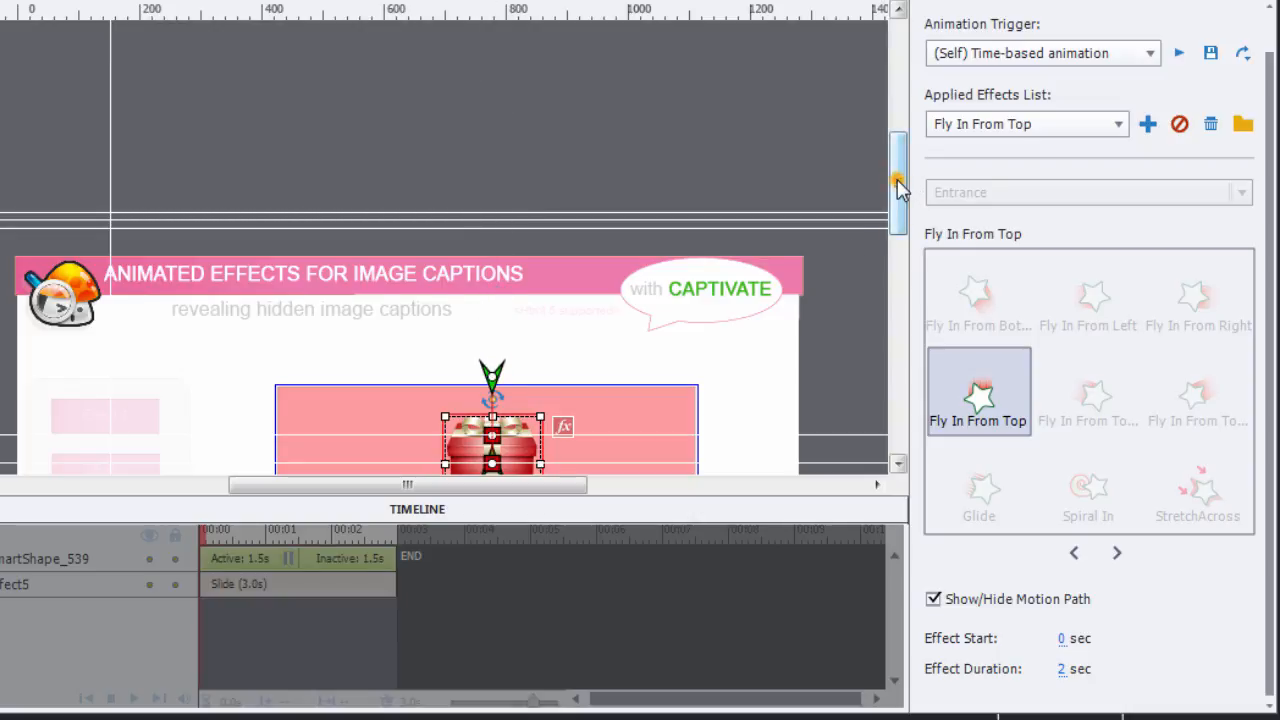
{"action": "left_click_drag", "start_coordinate": [895, 186], "coordinate": [898, 240]}
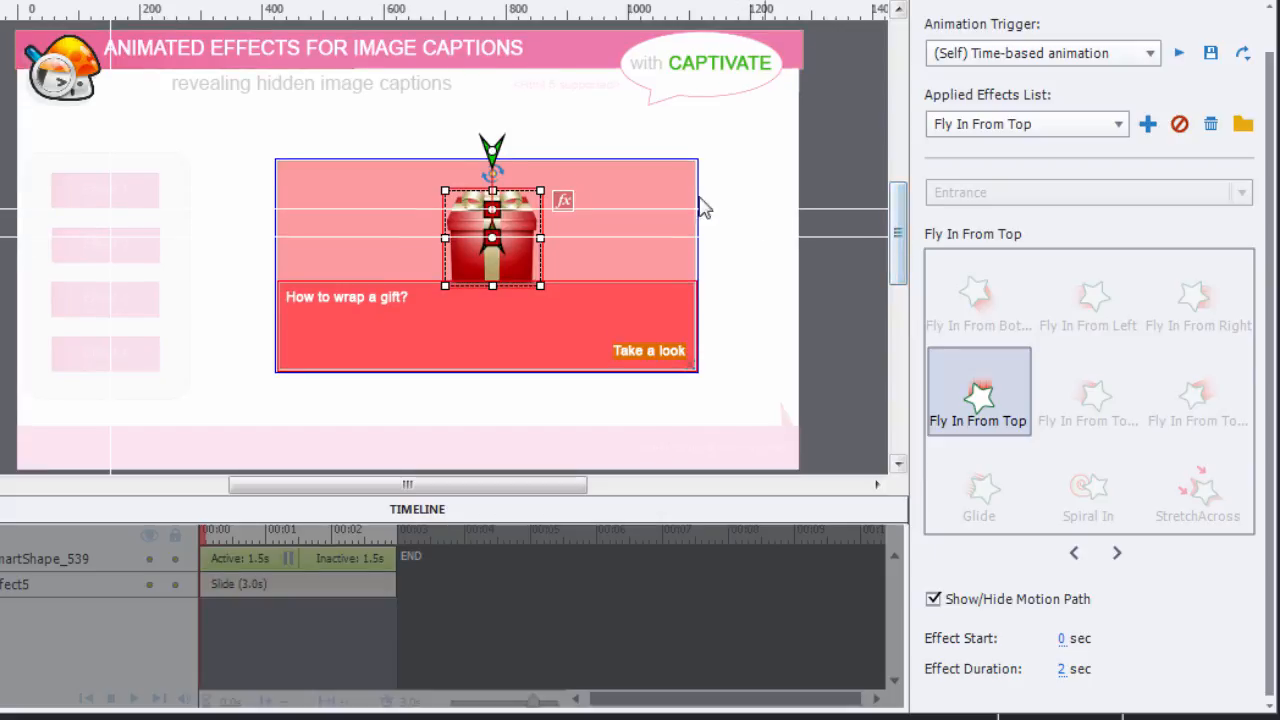
{"action": "left_click_drag", "start_coordinate": [493, 149], "coordinate": [493, 206]}
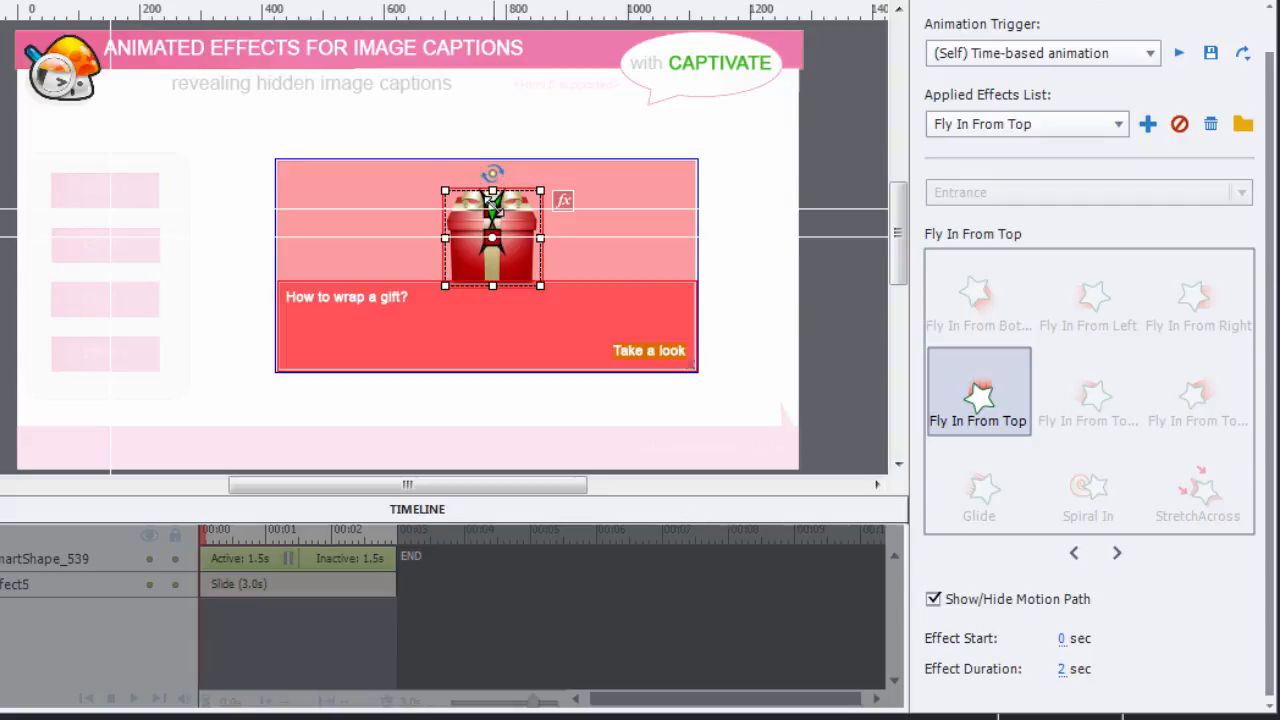
Set the duration of the gift's Fly In From Top effect to 0.5 sec.
{"action": "mouse_move", "coordinate": [953, 380]}
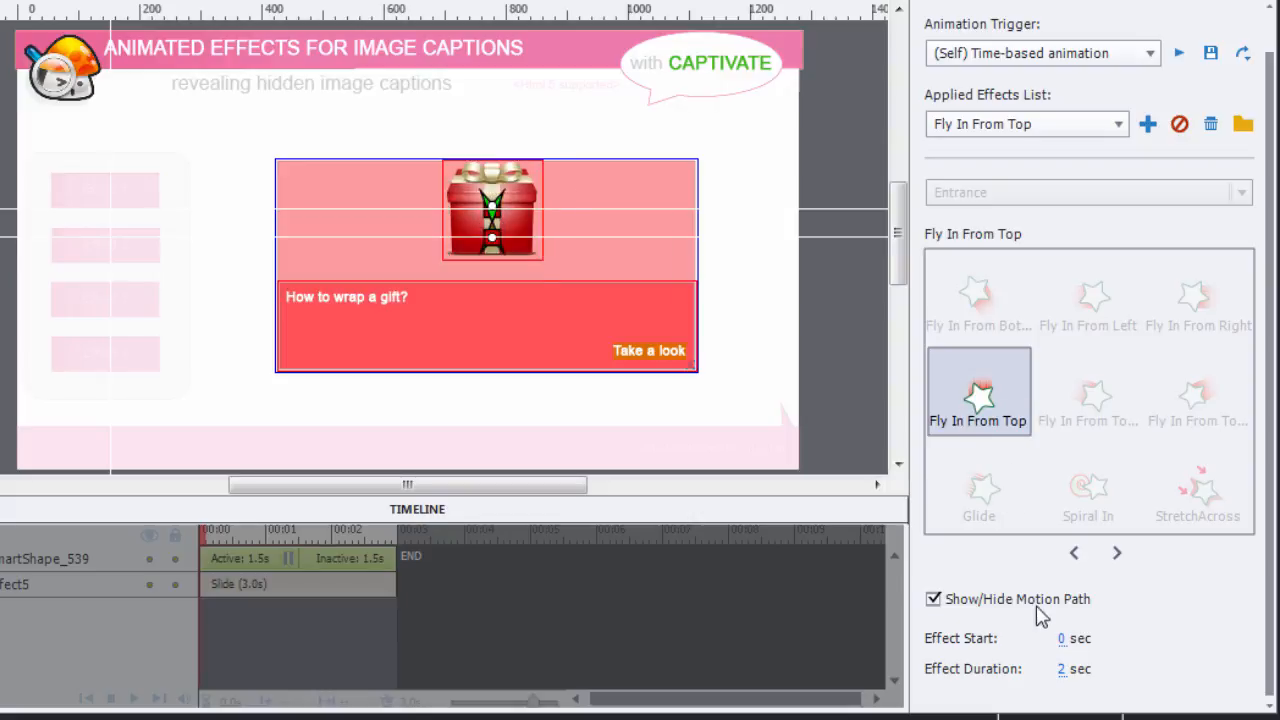
{"action": "left_click", "coordinate": [1062, 669]}
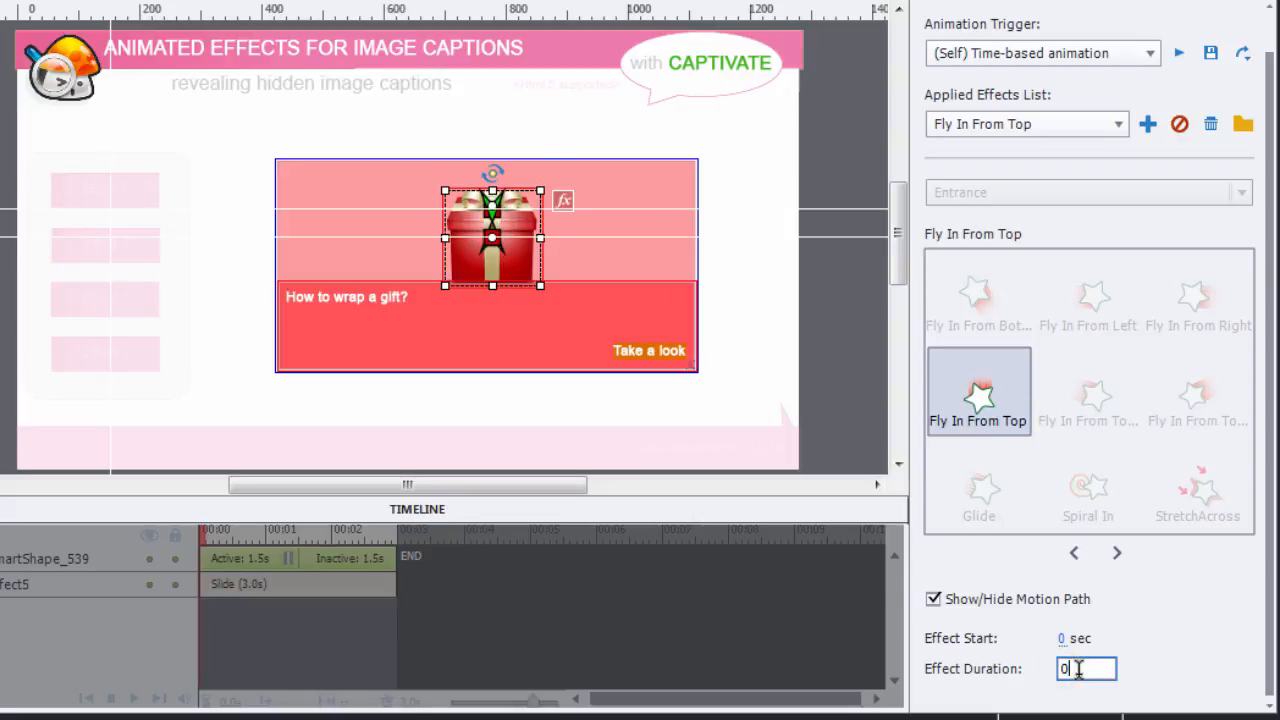
{"action": "type", "text": "0.5"}
{"action": "key", "text": "Return"}
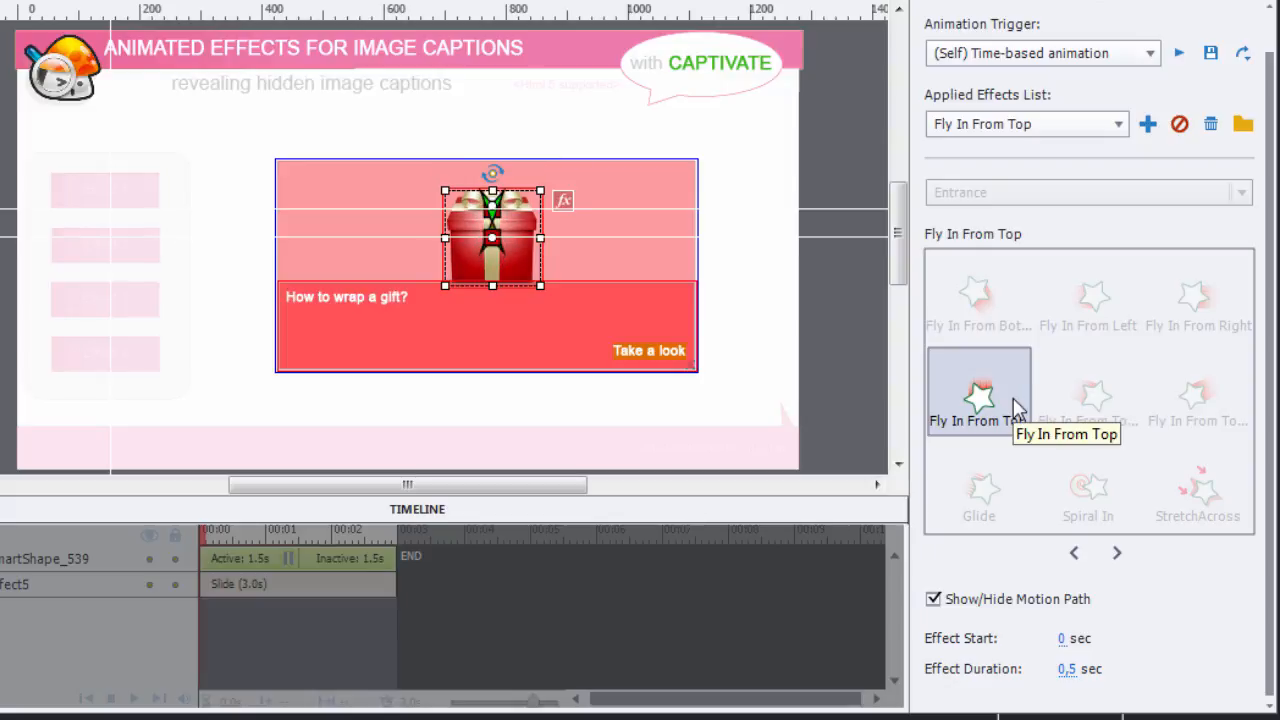
{"action": "left_click", "coordinate": [866, 372]}
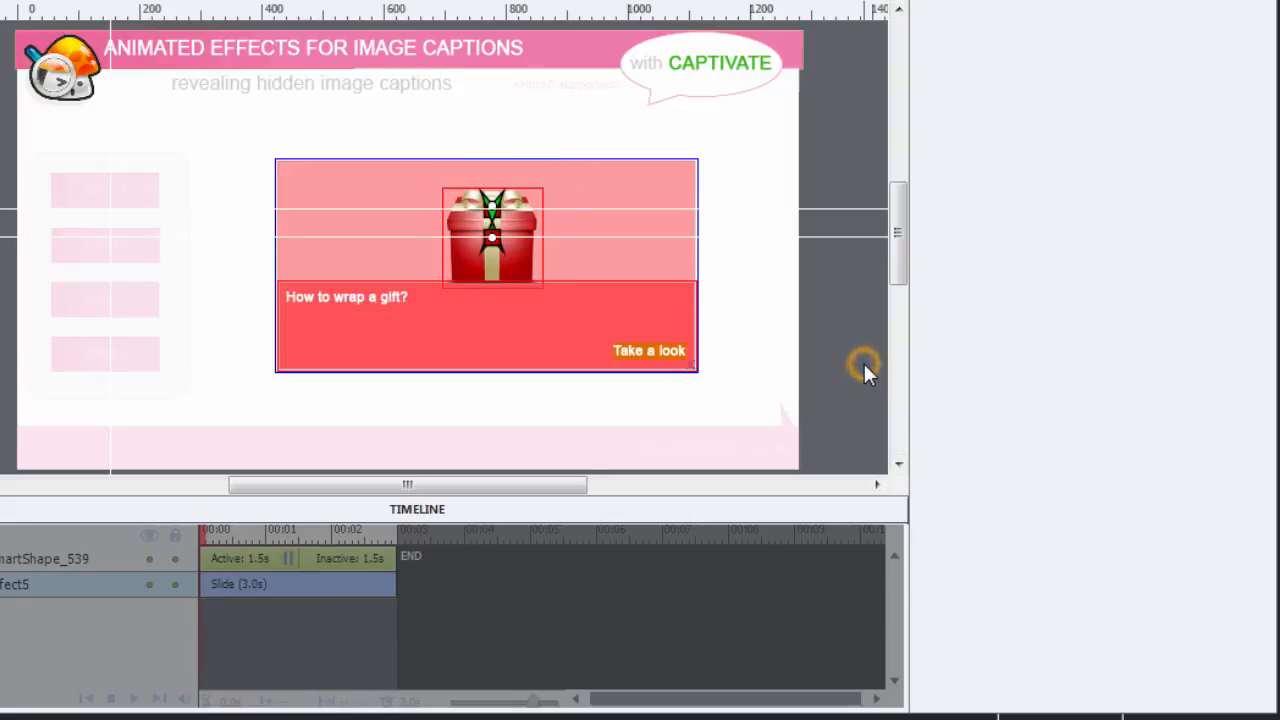
{"action": "left_click", "coordinate": [506, 272]}
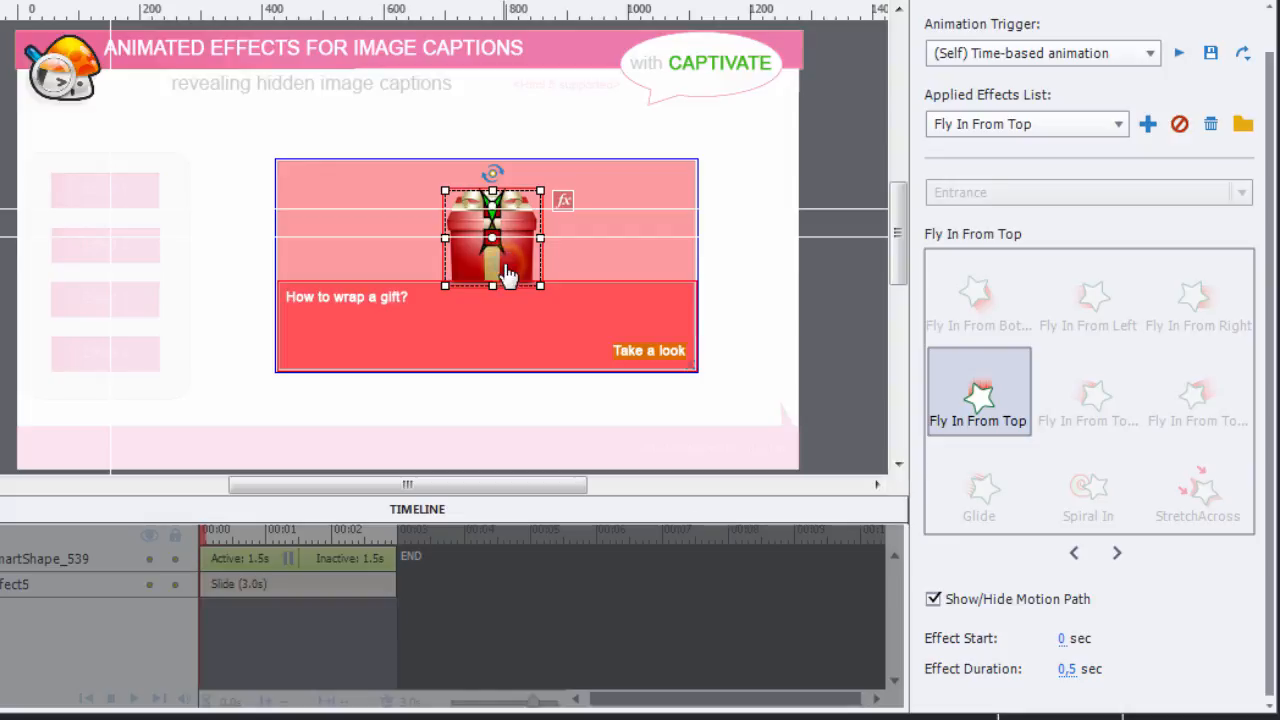
Delete the Fly Out To Top effect from the gift image in the Visited state.
{"action": "left_click", "coordinate": [1001, 127]}
{"action": "left_click", "coordinate": [1016, 155]}
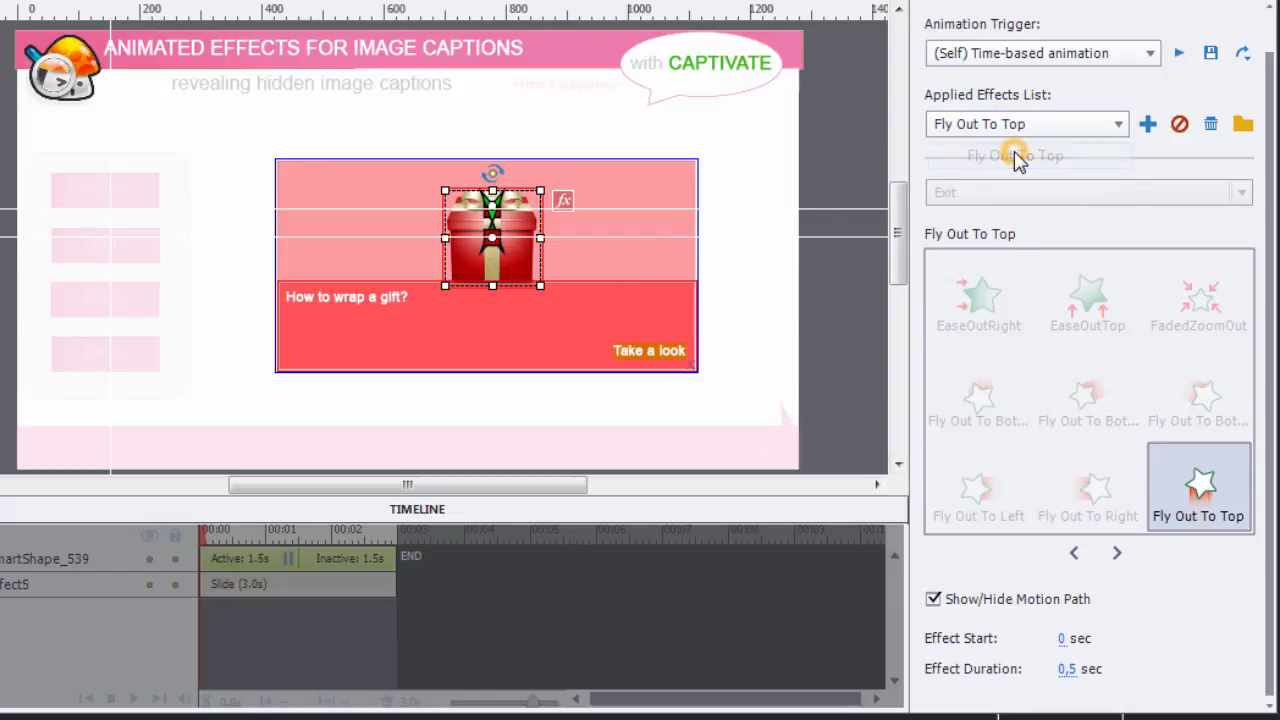
{"action": "left_click", "coordinate": [1211, 125]}
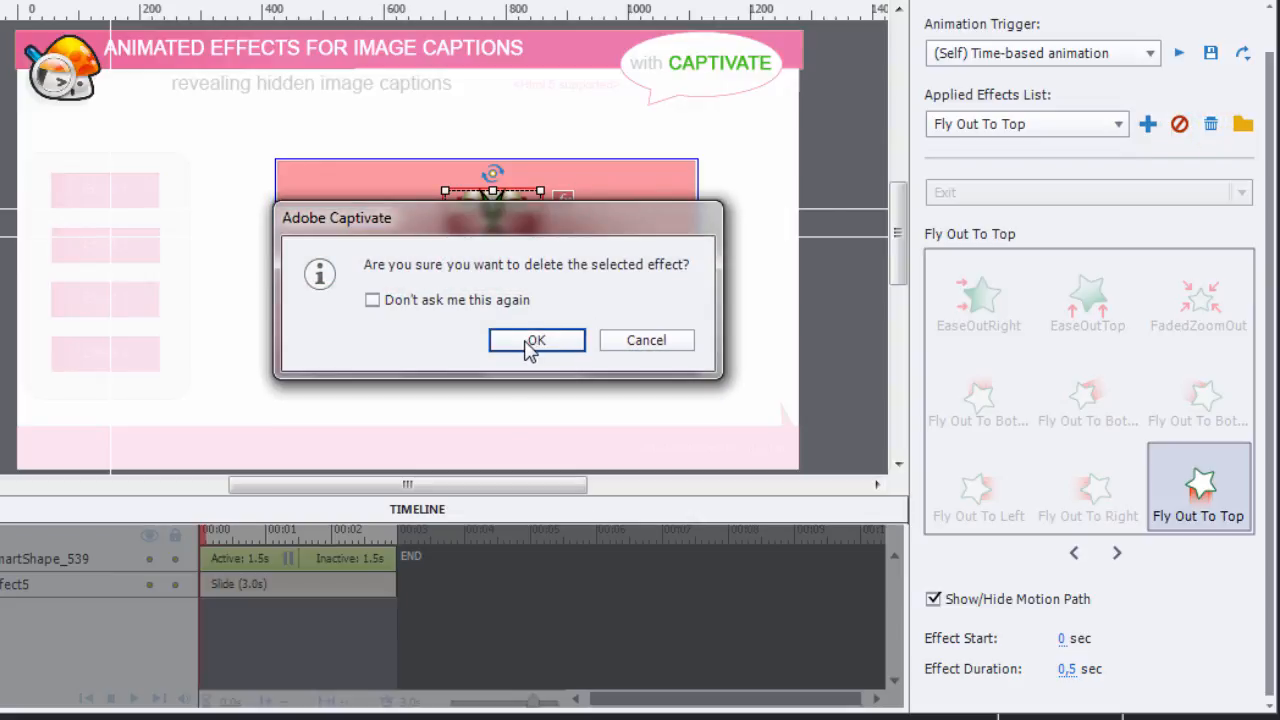
{"action": "left_click", "coordinate": [527, 343]}
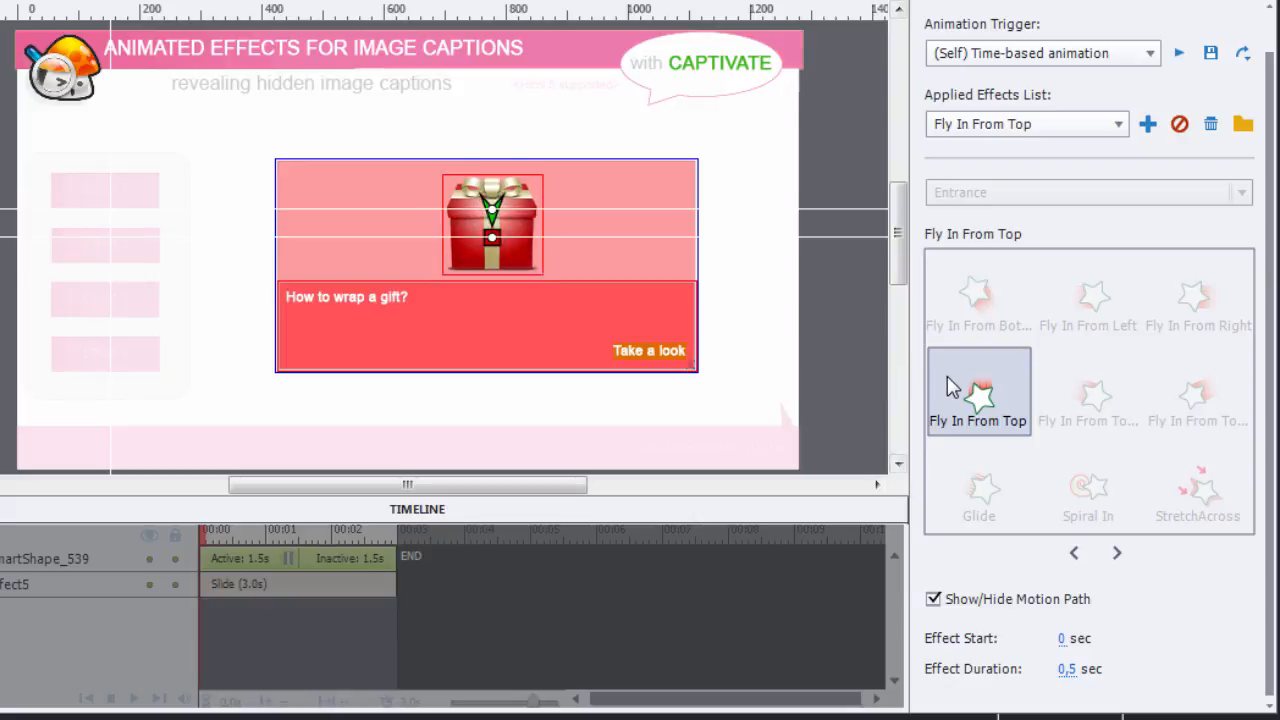
Hide the rulers and guides on the slide.
{"action": "left_click", "coordinate": [851, 333]}
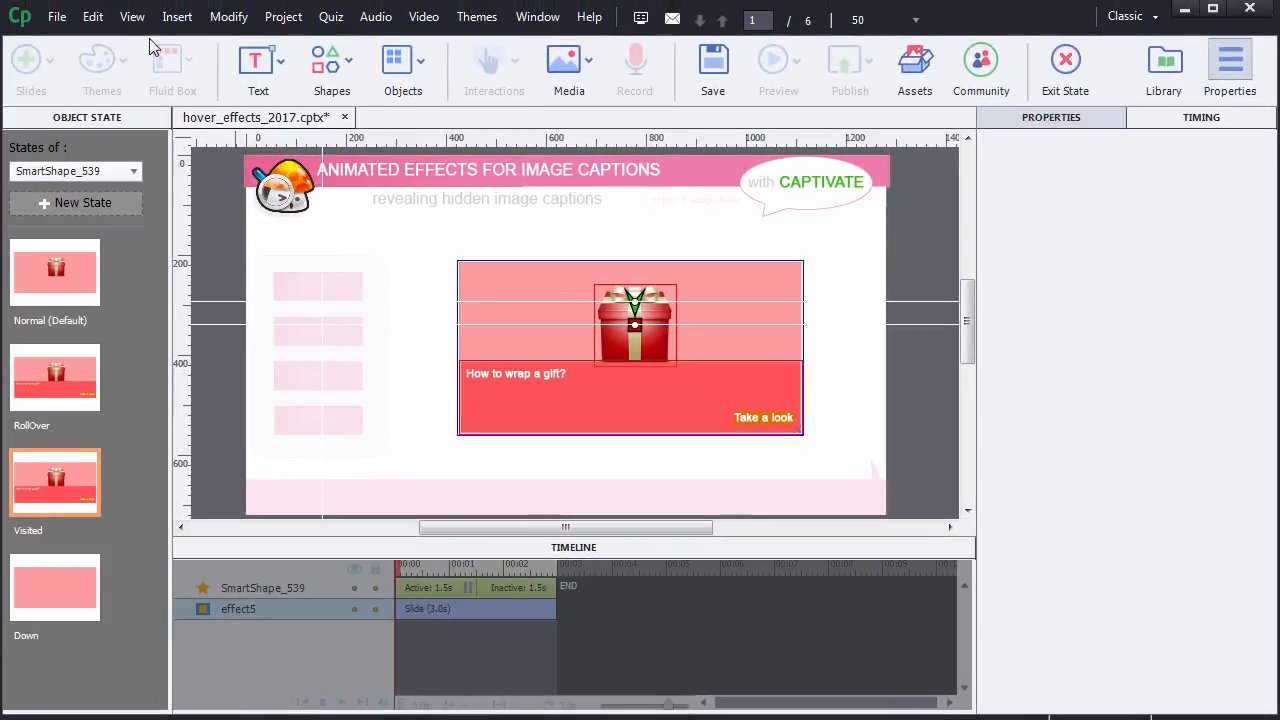
{"action": "left_click", "coordinate": [133, 17]}
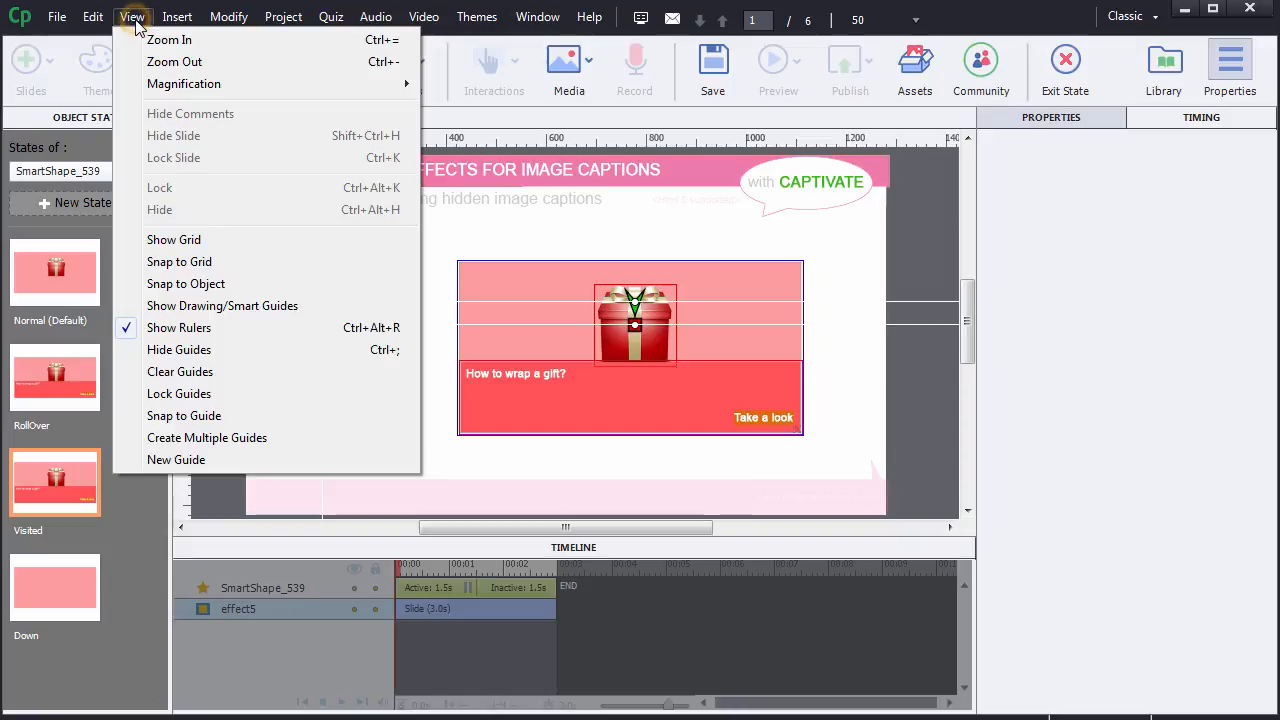
{"action": "left_click", "coordinate": [179, 327]}
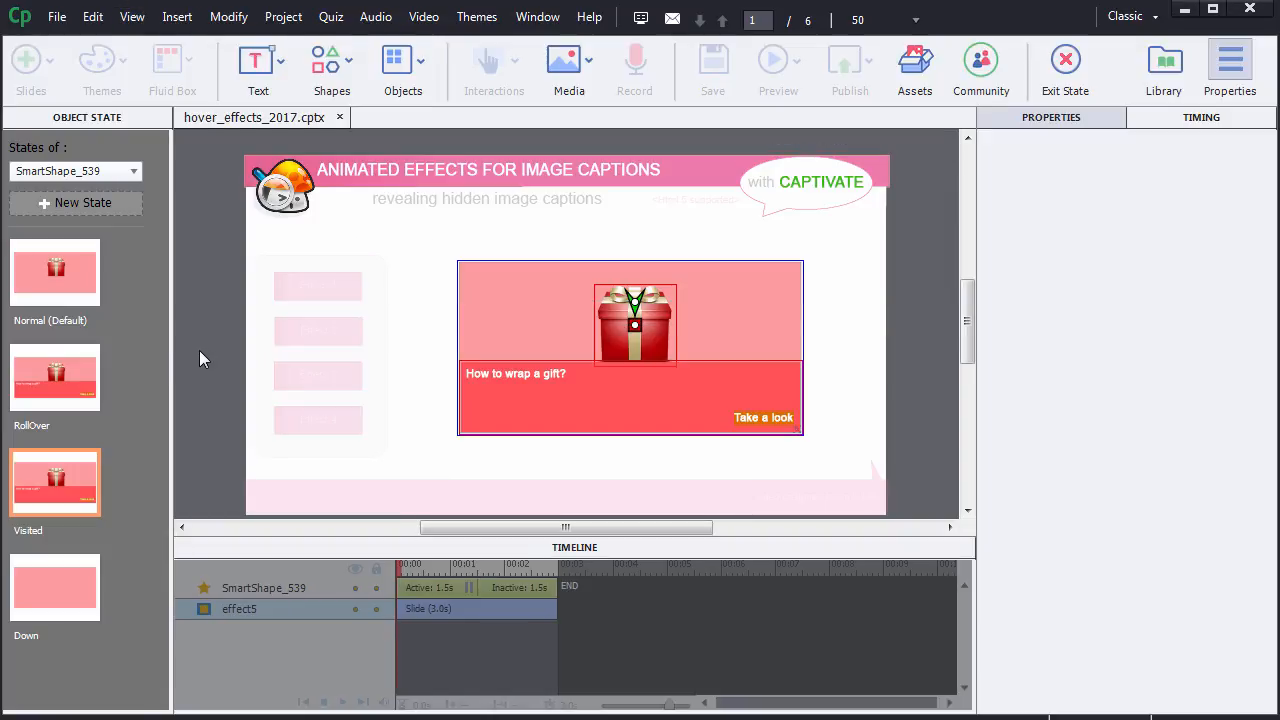
Compare the effects applied to the caption and the gift image in the RollOver and Visited states.
{"action": "left_click", "coordinate": [68, 372]}
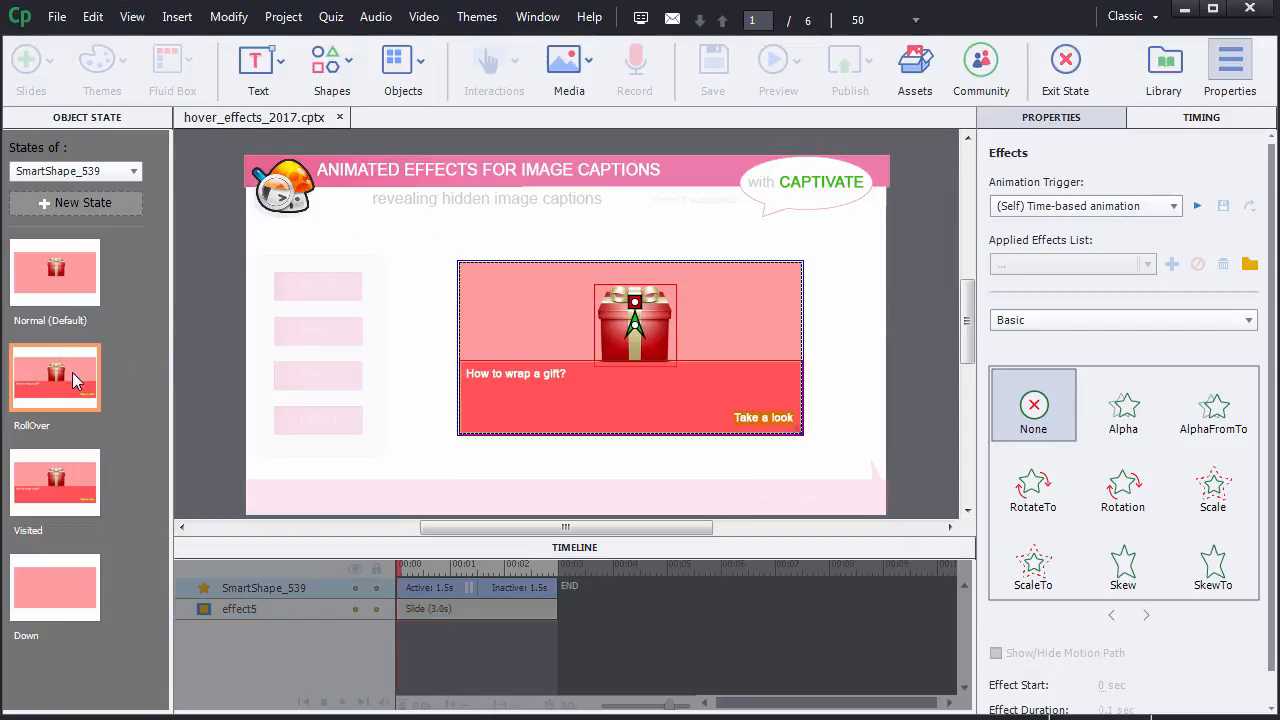
{"action": "left_click", "coordinate": [486, 390]}
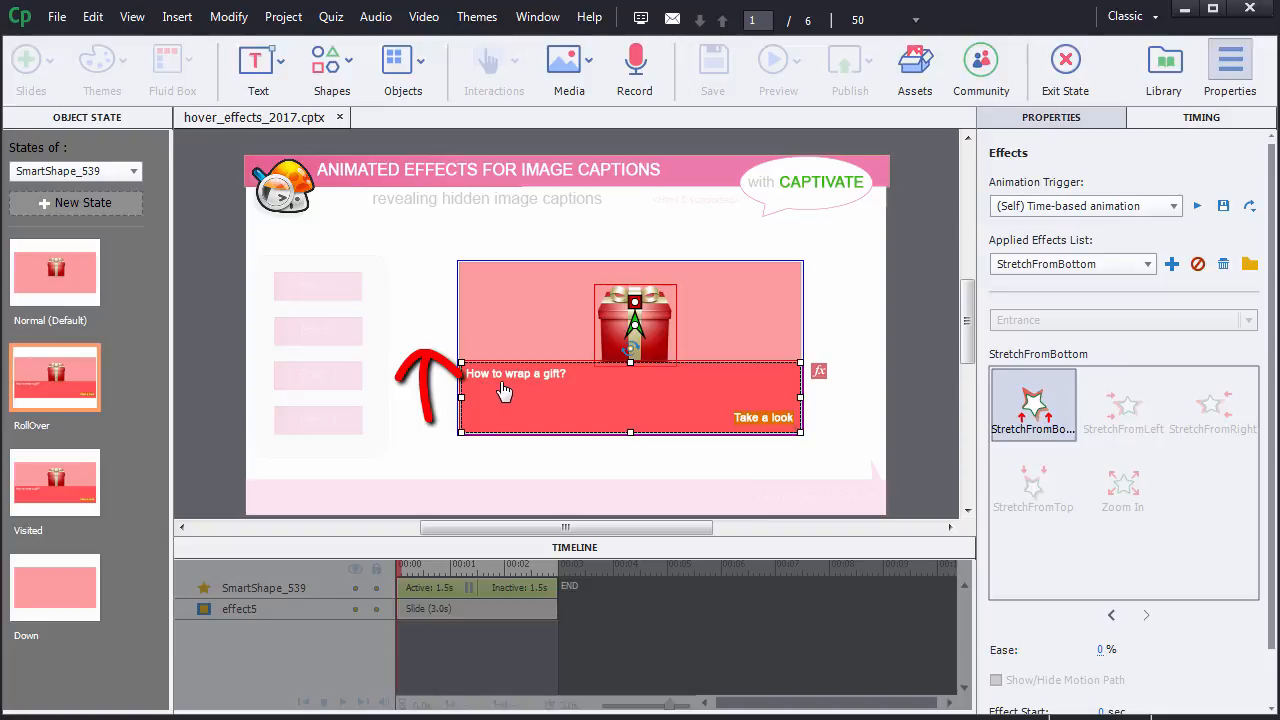
{"action": "left_click", "coordinate": [613, 334]}
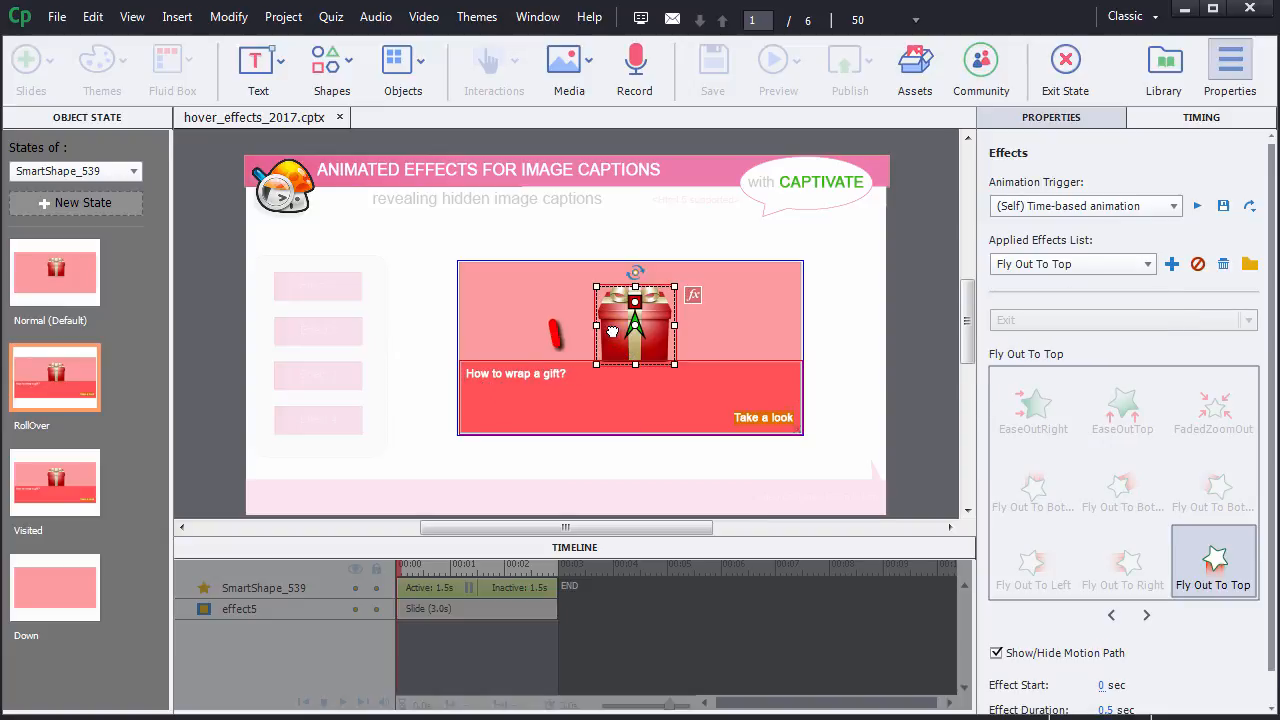
{"action": "left_click", "coordinate": [75, 479]}
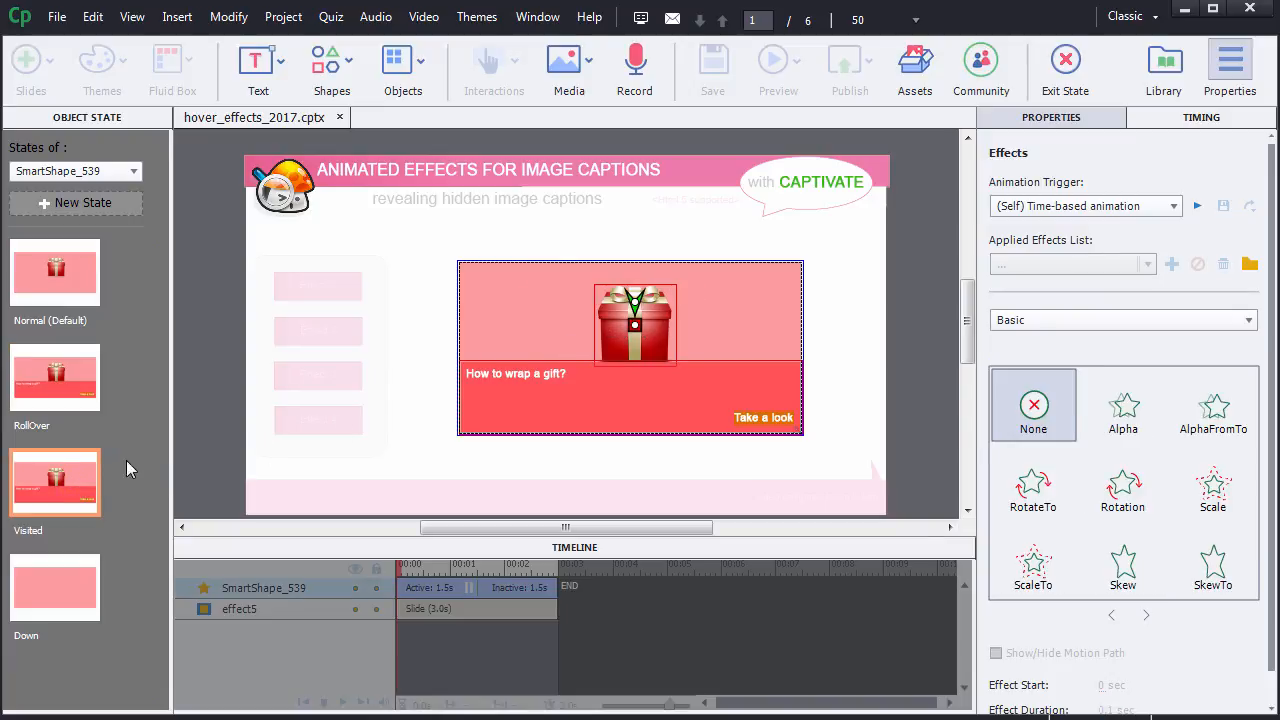
{"action": "left_click", "coordinate": [487, 393]}
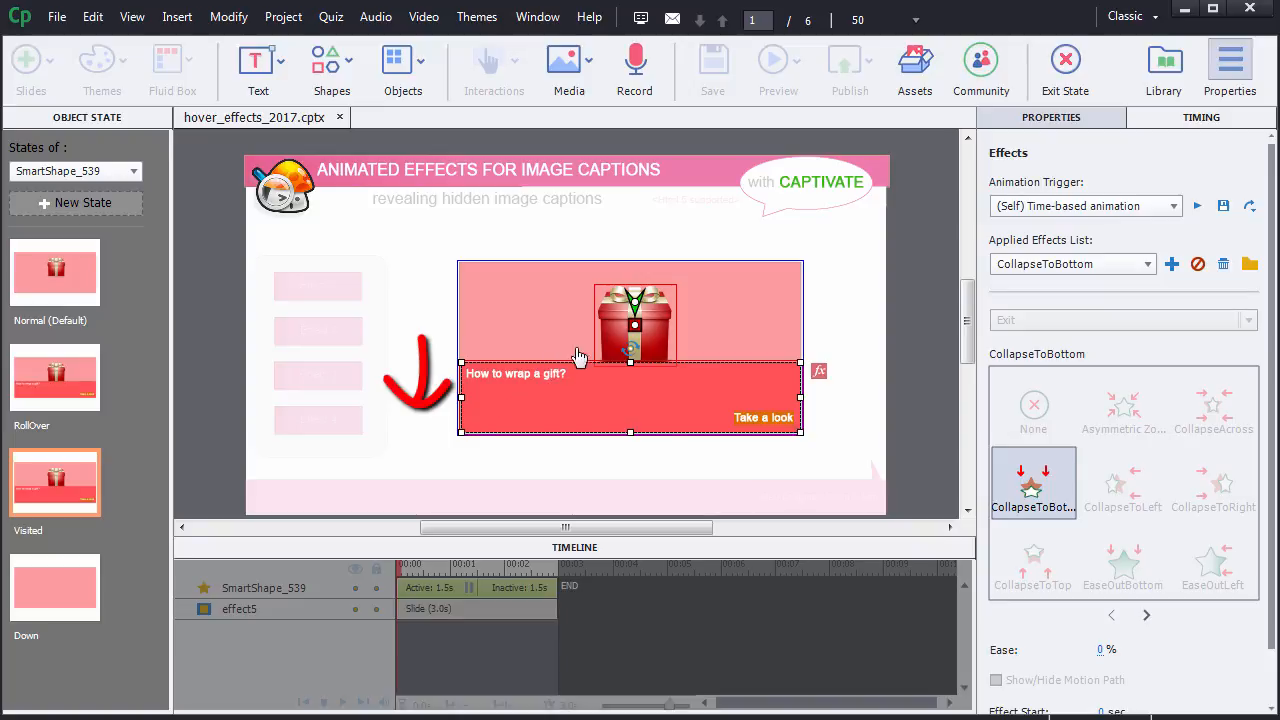
{"action": "left_click", "coordinate": [608, 332]}
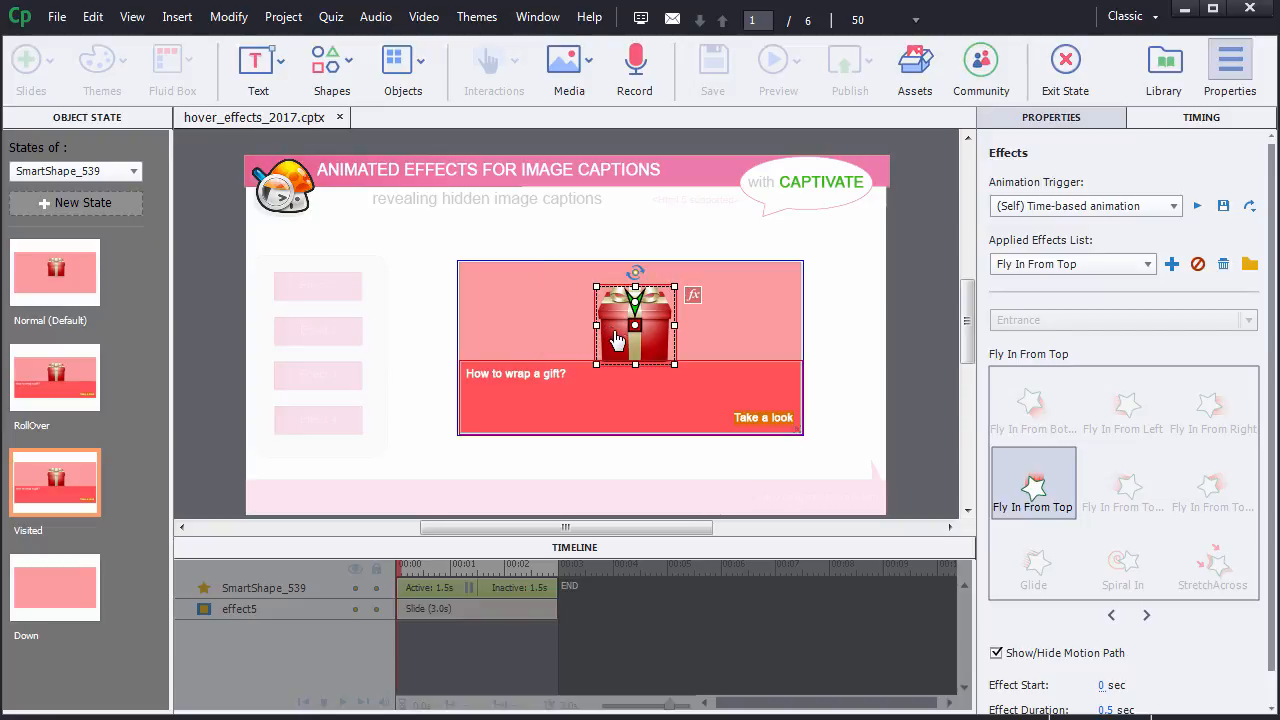
Exit the state view and duplicate the Effect 4 button on the intro slide.
{"action": "left_click", "coordinate": [1063, 63]}
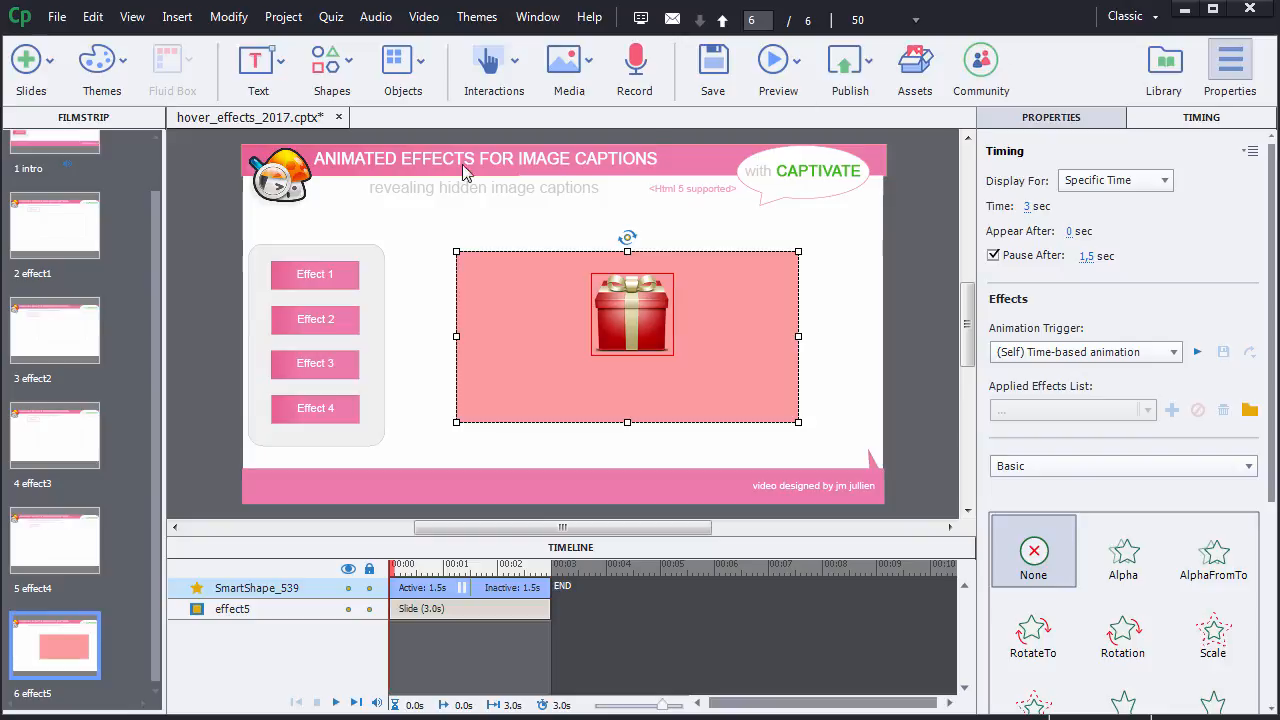
{"action": "left_click_drag", "start_coordinate": [154, 222], "coordinate": [156, 154]}
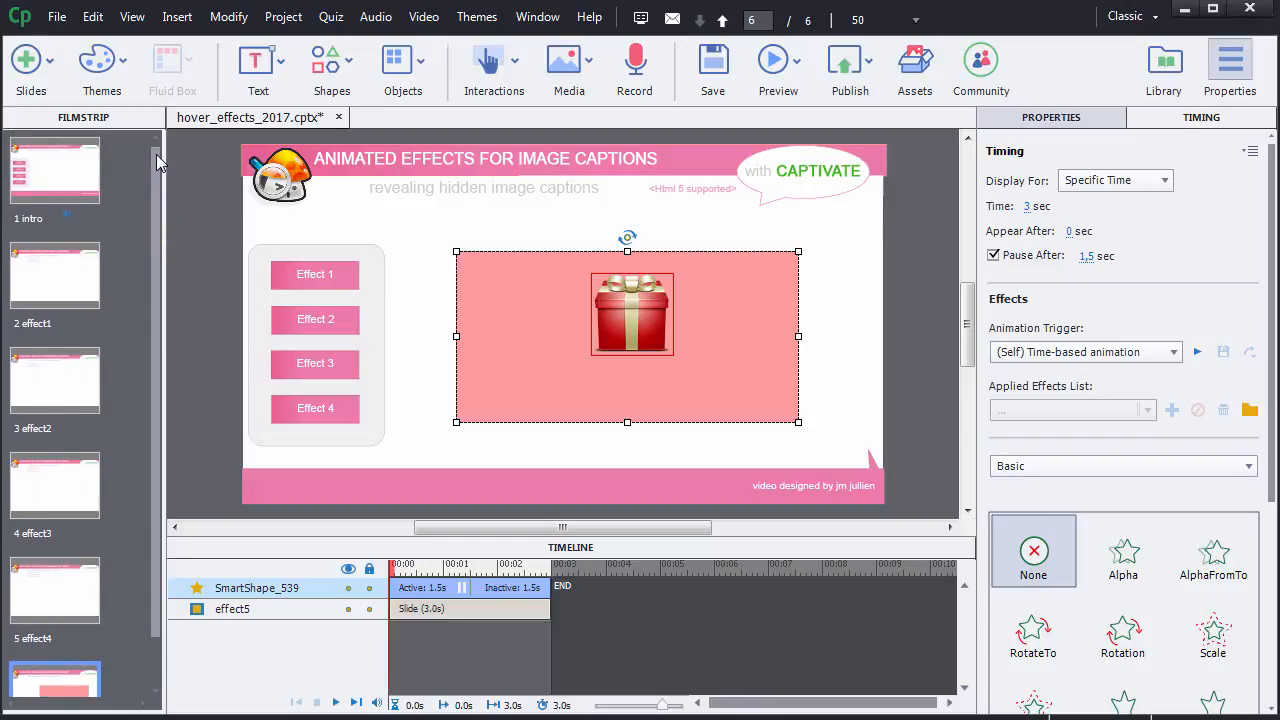
{"action": "left_click", "coordinate": [67, 182]}
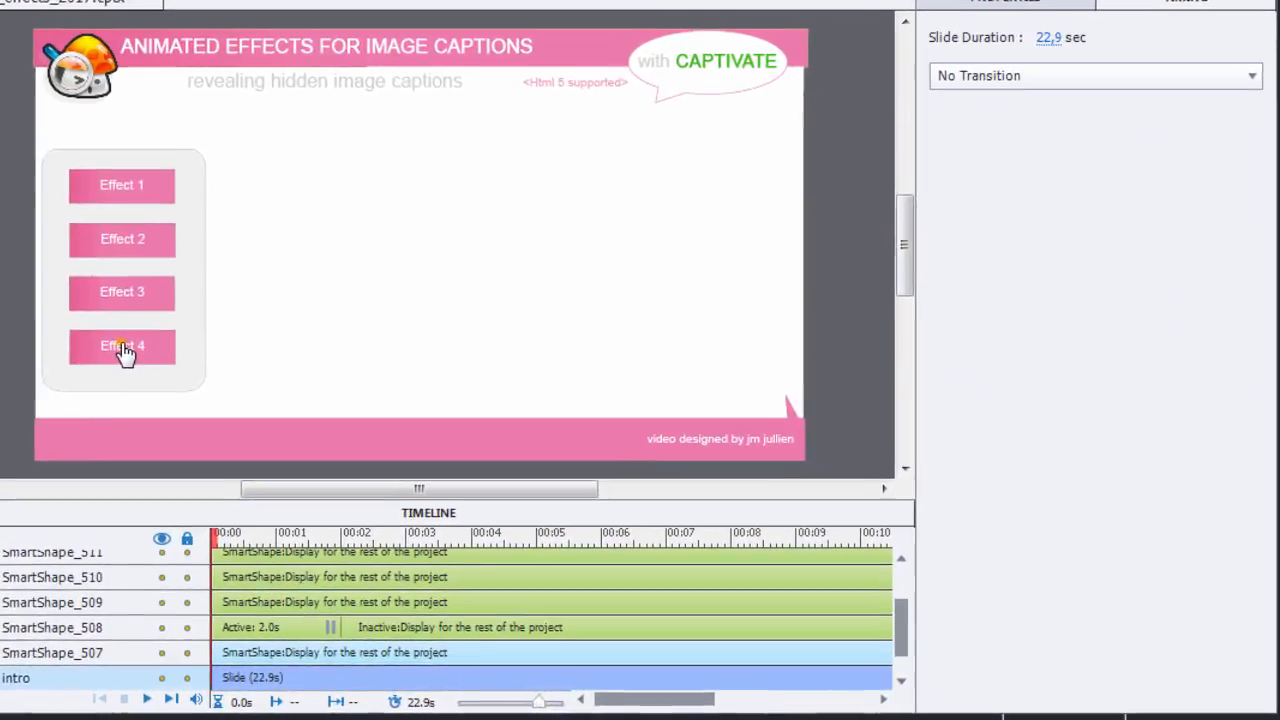
{"action": "left_click", "coordinate": [222, 380]}
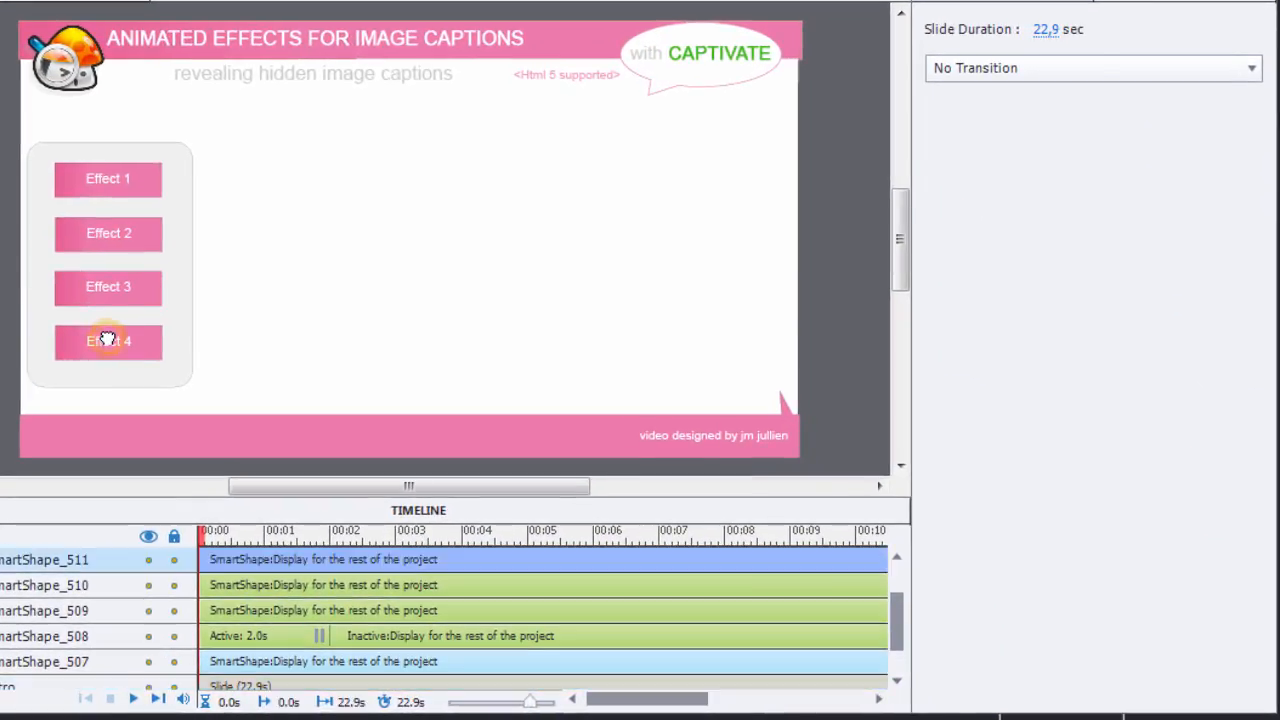
{"action": "right_click", "coordinate": [107, 338]}
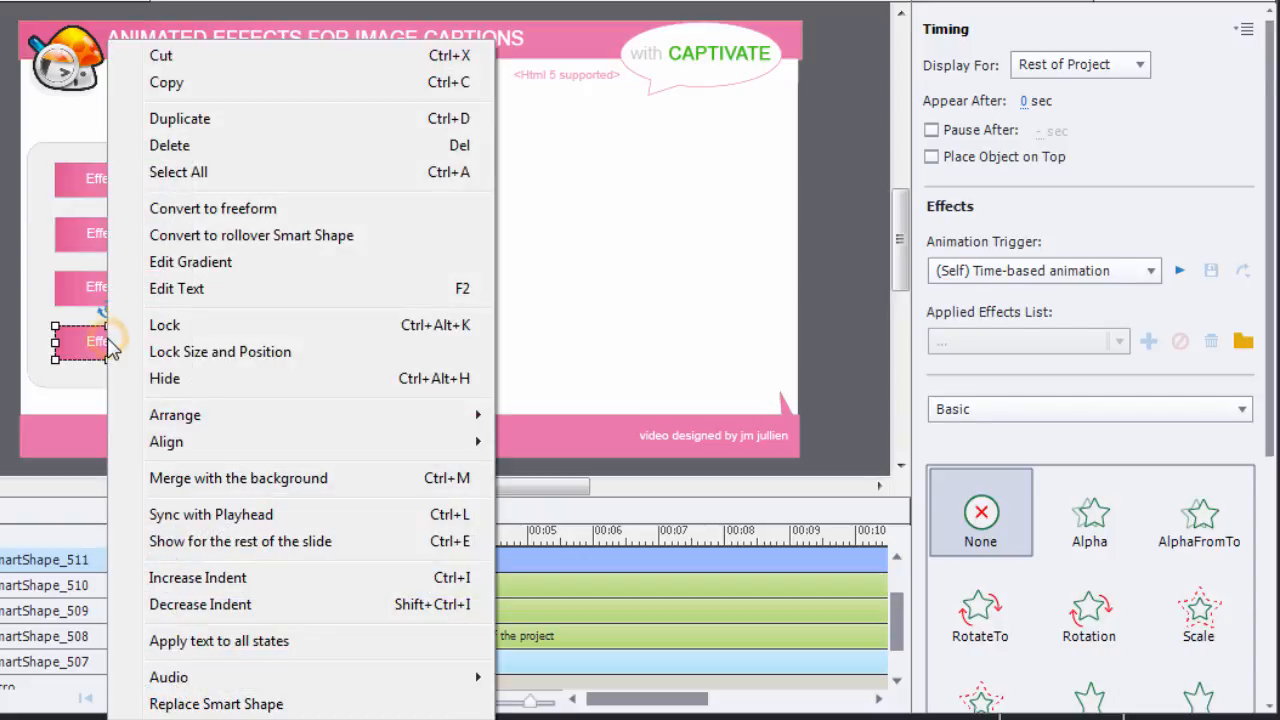
{"action": "left_click", "coordinate": [186, 118]}
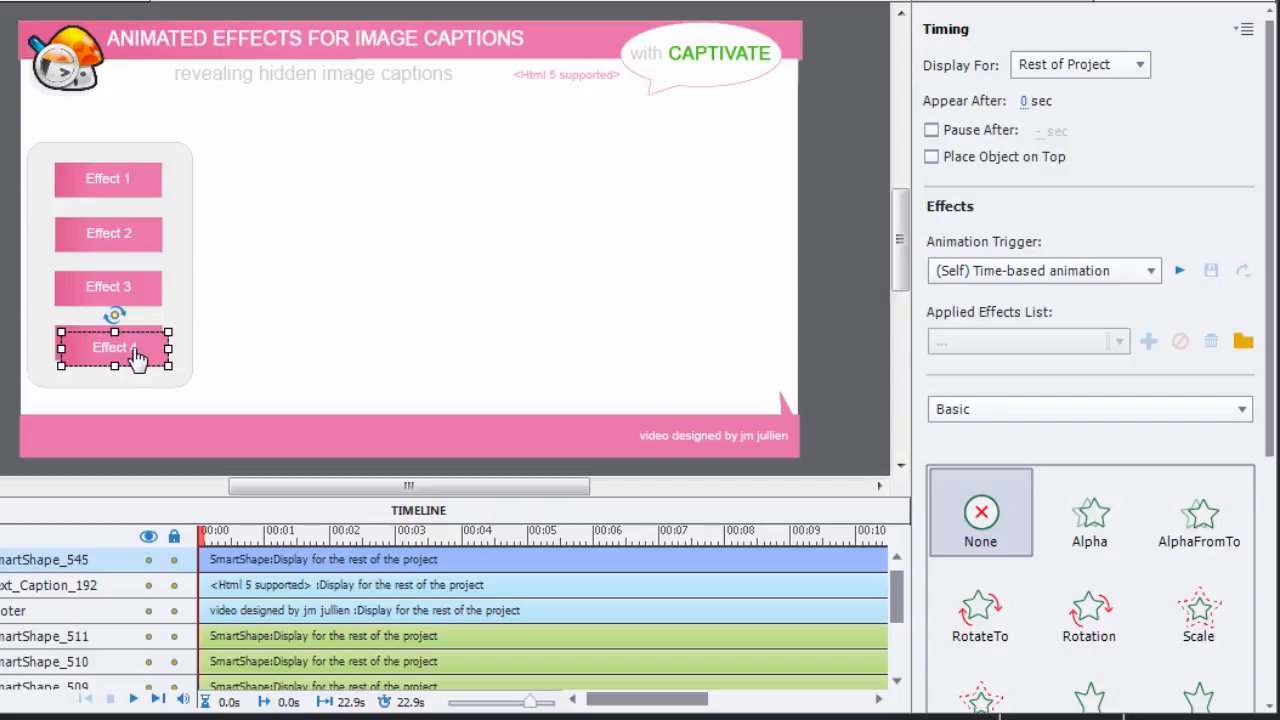
Place the duplicated button just below the Effect 4 button and change its label to "Effect 5".
{"action": "left_click_drag", "start_coordinate": [130, 348], "coordinate": [131, 388]}
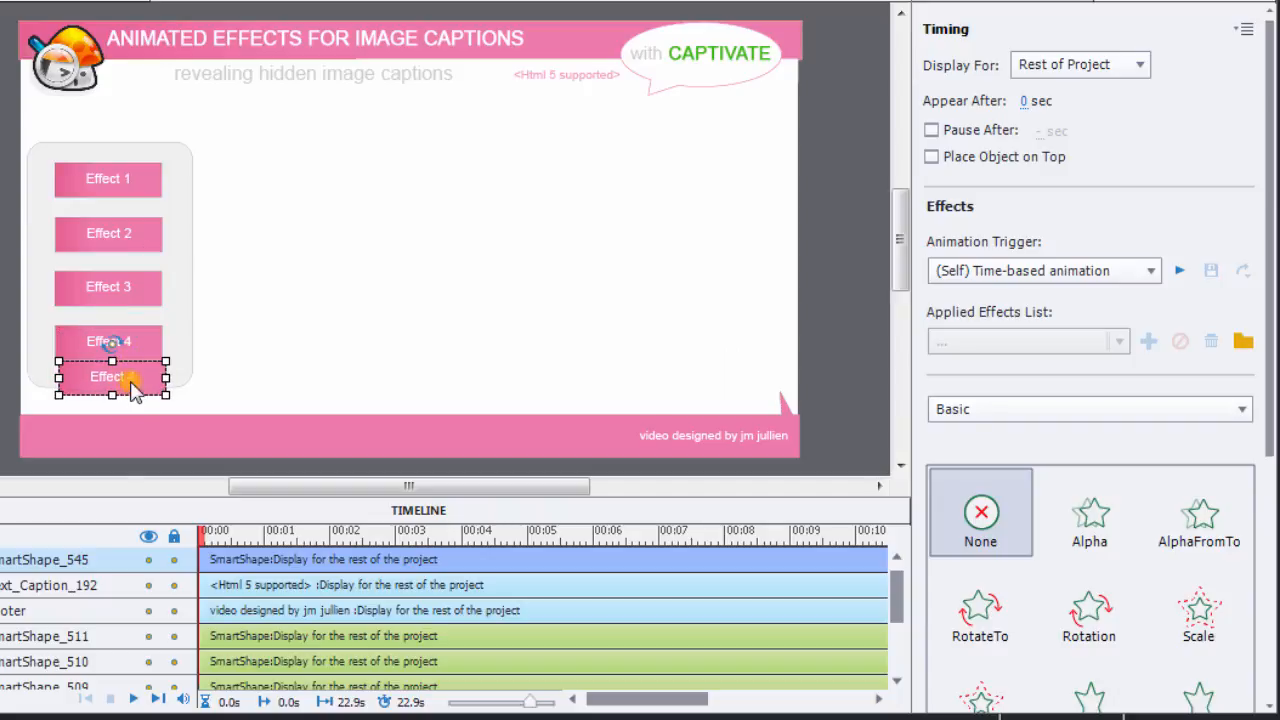
{"action": "double_click", "coordinate": [132, 377]}
{"action": "left_click", "coordinate": [192, 390]}
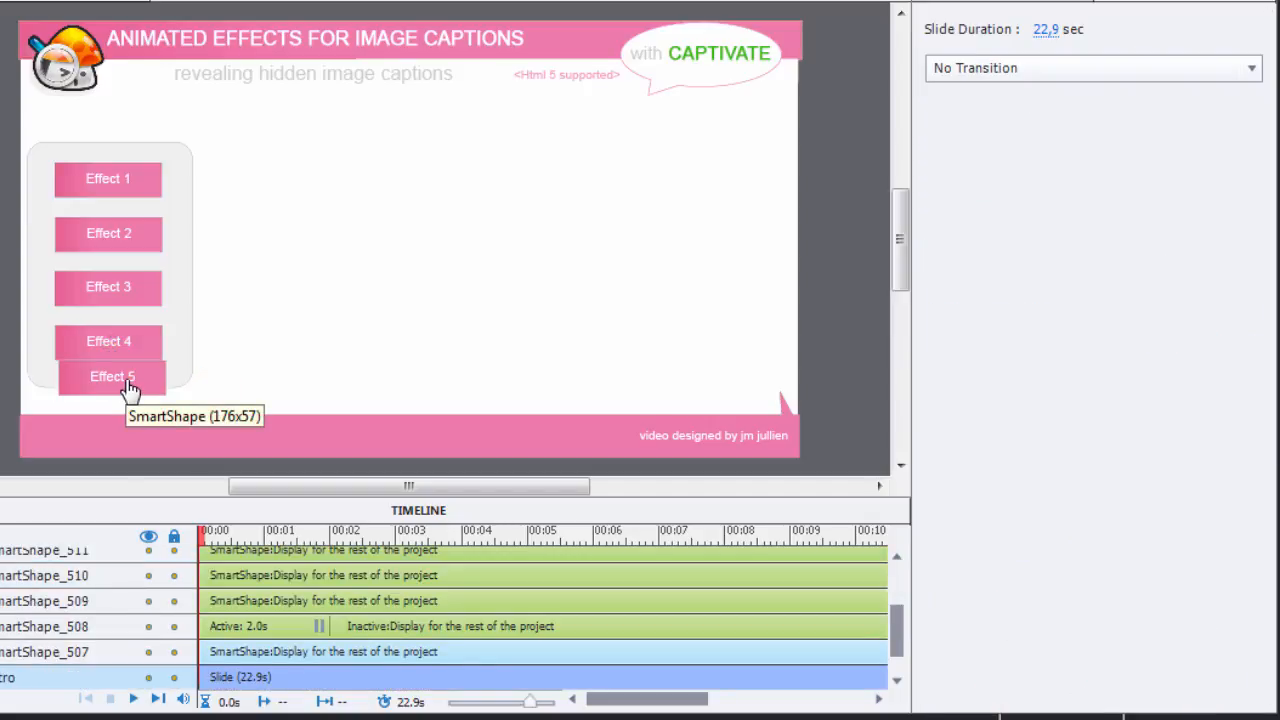
{"action": "left_click", "coordinate": [122, 387]}
{"action": "mouse_move", "coordinate": [120, 387]}
{"action": "left_mouse_down"}
{"action": "mouse_move", "coordinate": [126, 402]}
{"action": "mouse_move", "coordinate": [113, 397]}
{"action": "left_mouse_up"}
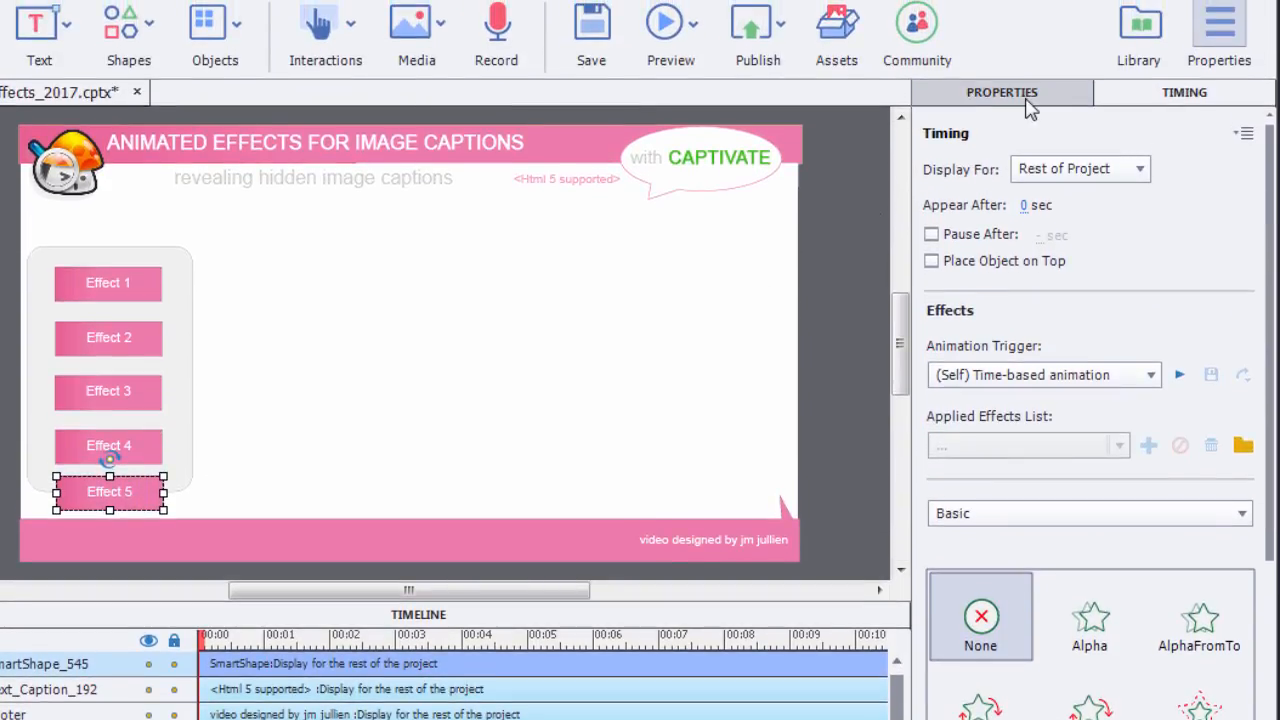
Set the Effect 5 button's success action to jump to slide 6 effect5.
{"action": "left_click", "coordinate": [1026, 99]}
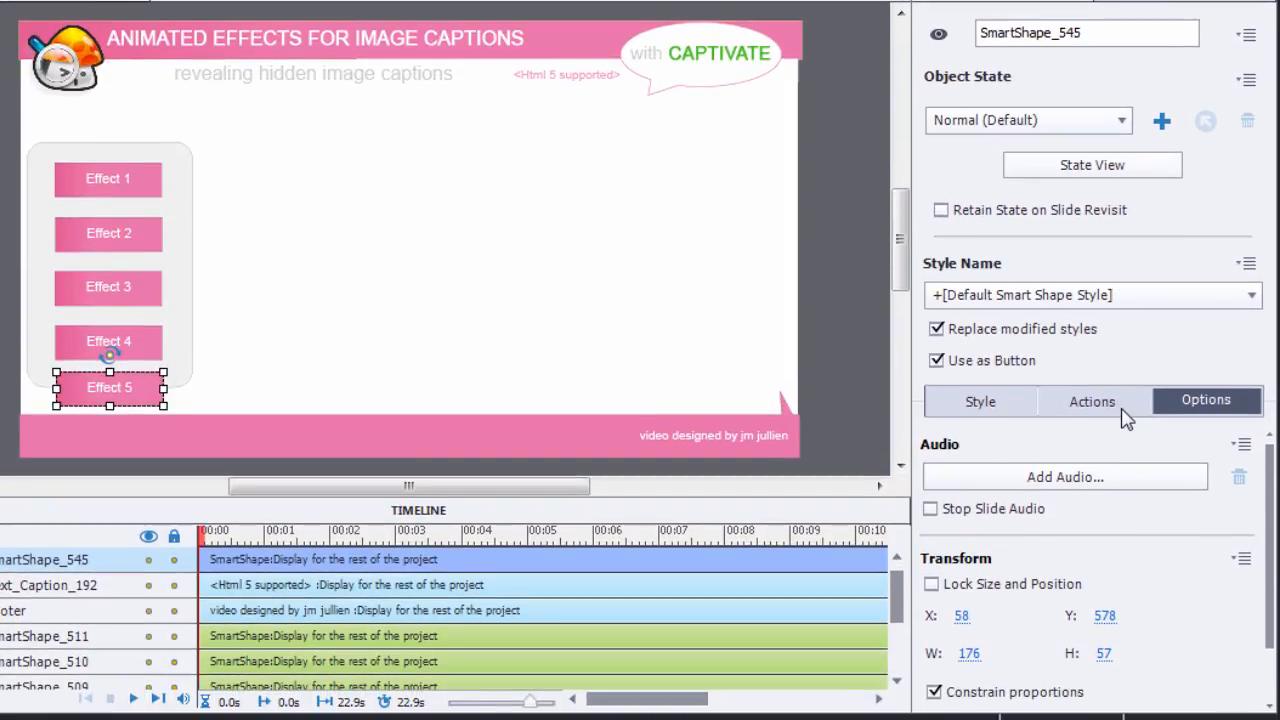
{"action": "left_click", "coordinate": [1120, 510]}
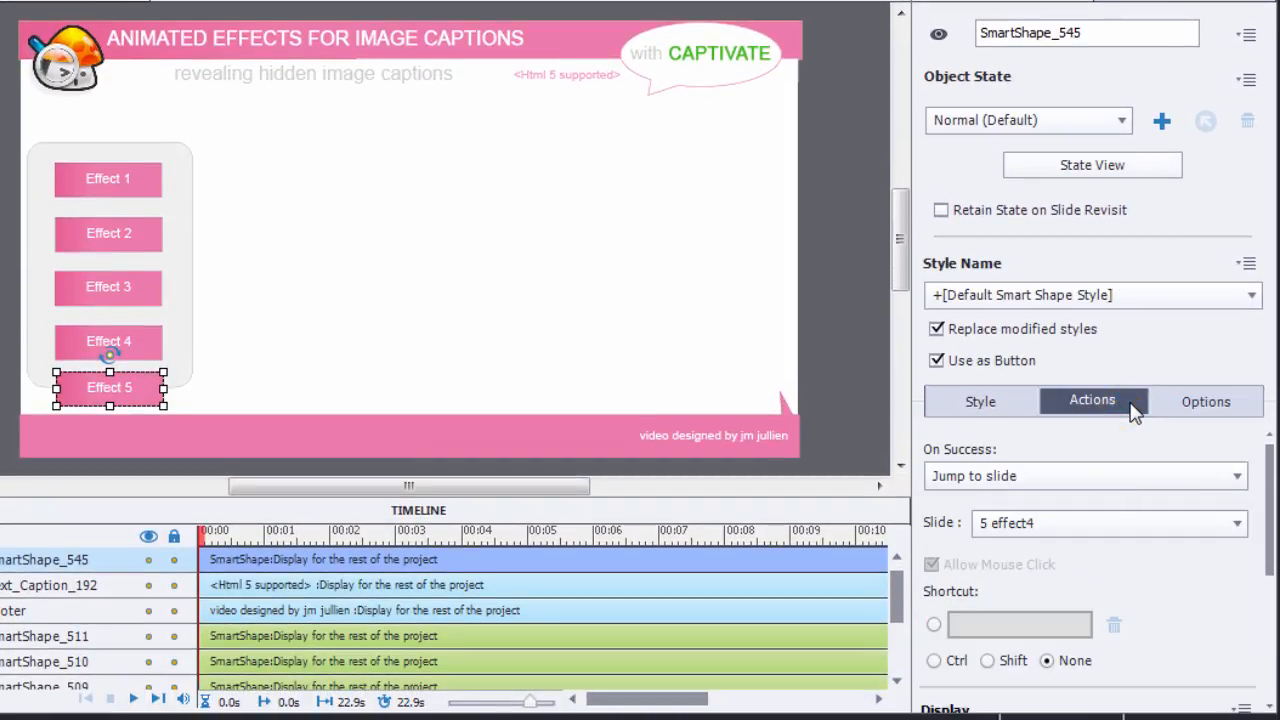
{"action": "left_click", "coordinate": [1117, 523]}
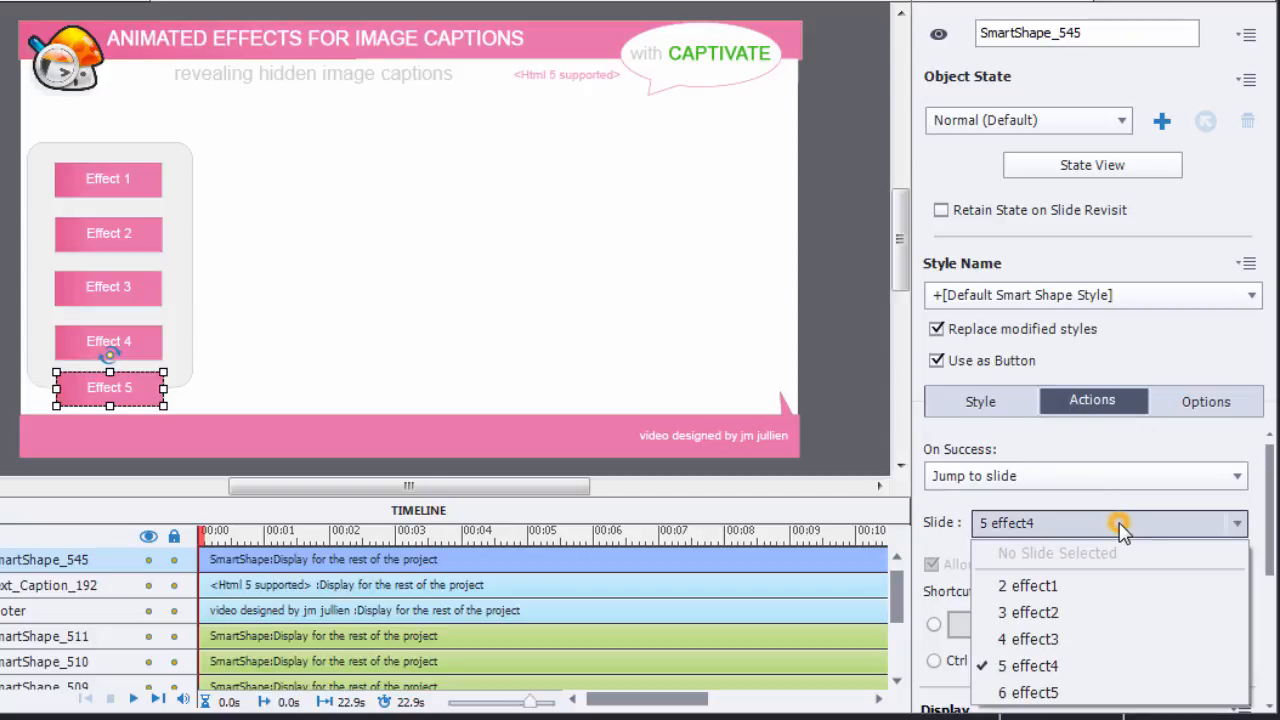
{"action": "left_click", "coordinate": [1096, 694]}
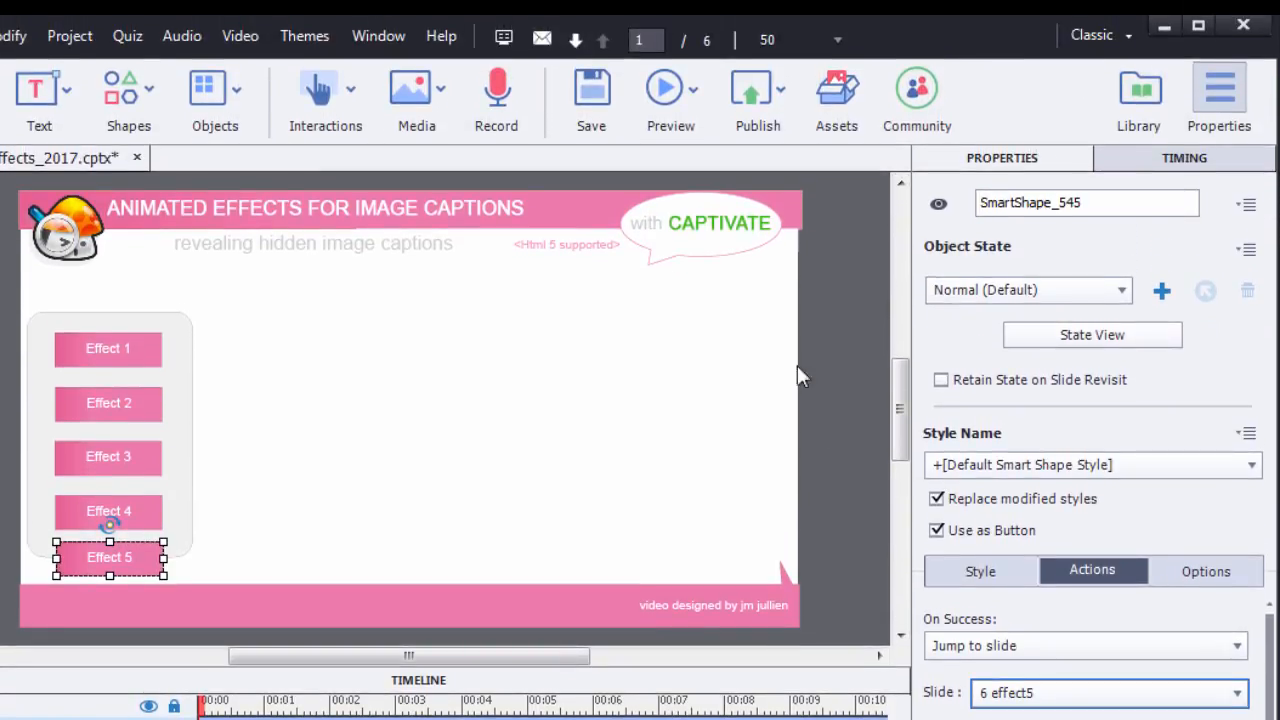
Preview the project as HTML5 in the browser and test the Effect 5 gift's rollover and roll-out animations.
{"action": "left_click", "coordinate": [692, 92]}
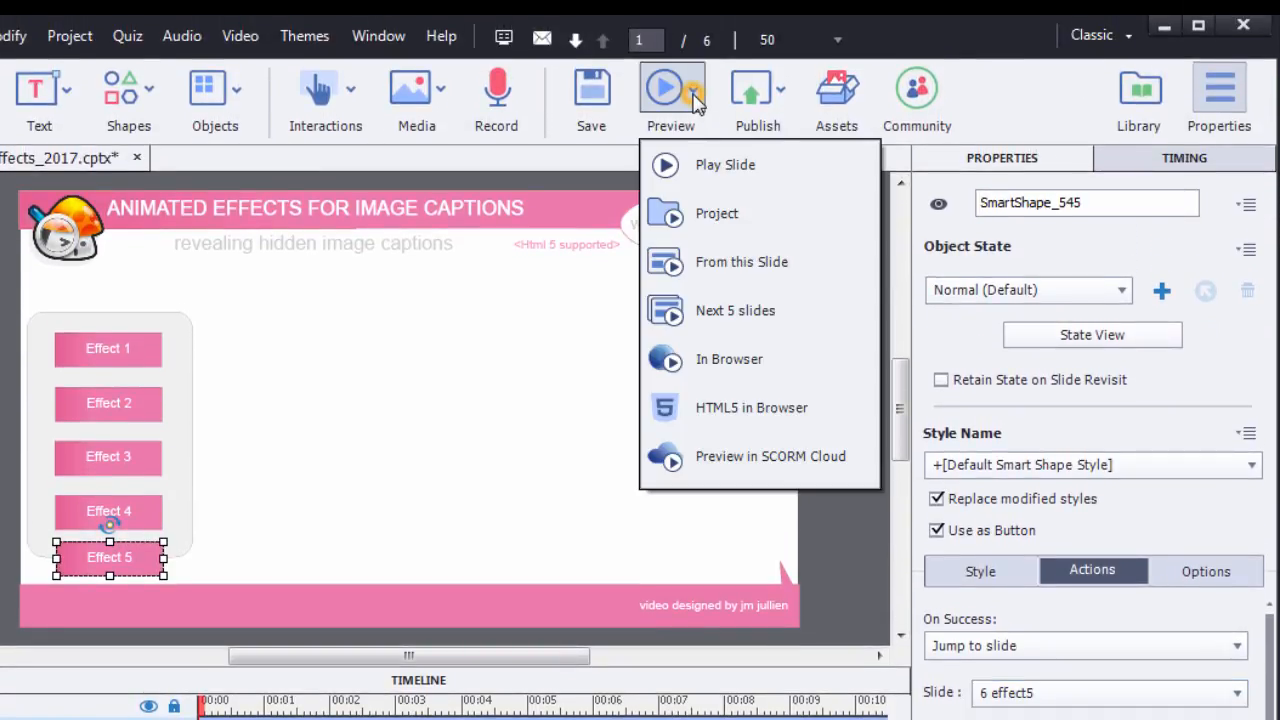
{"action": "left_click", "coordinate": [738, 410]}
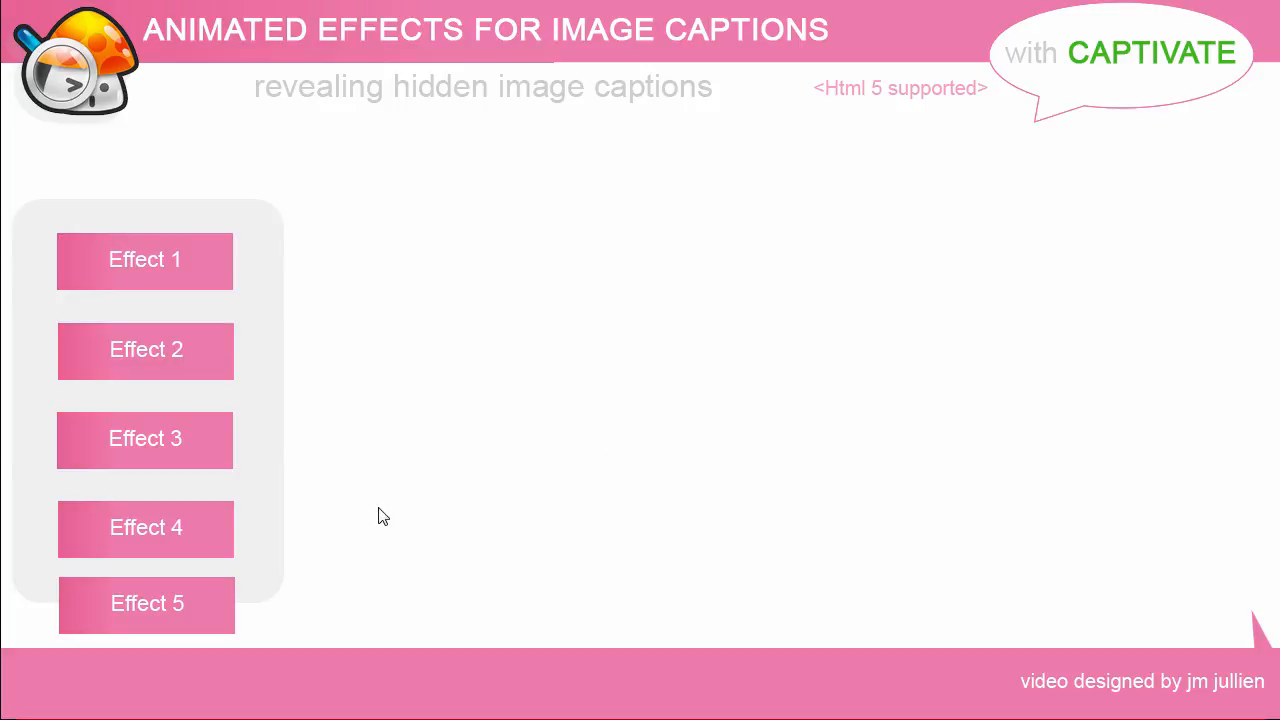
{"action": "left_click", "coordinate": [187, 606]}
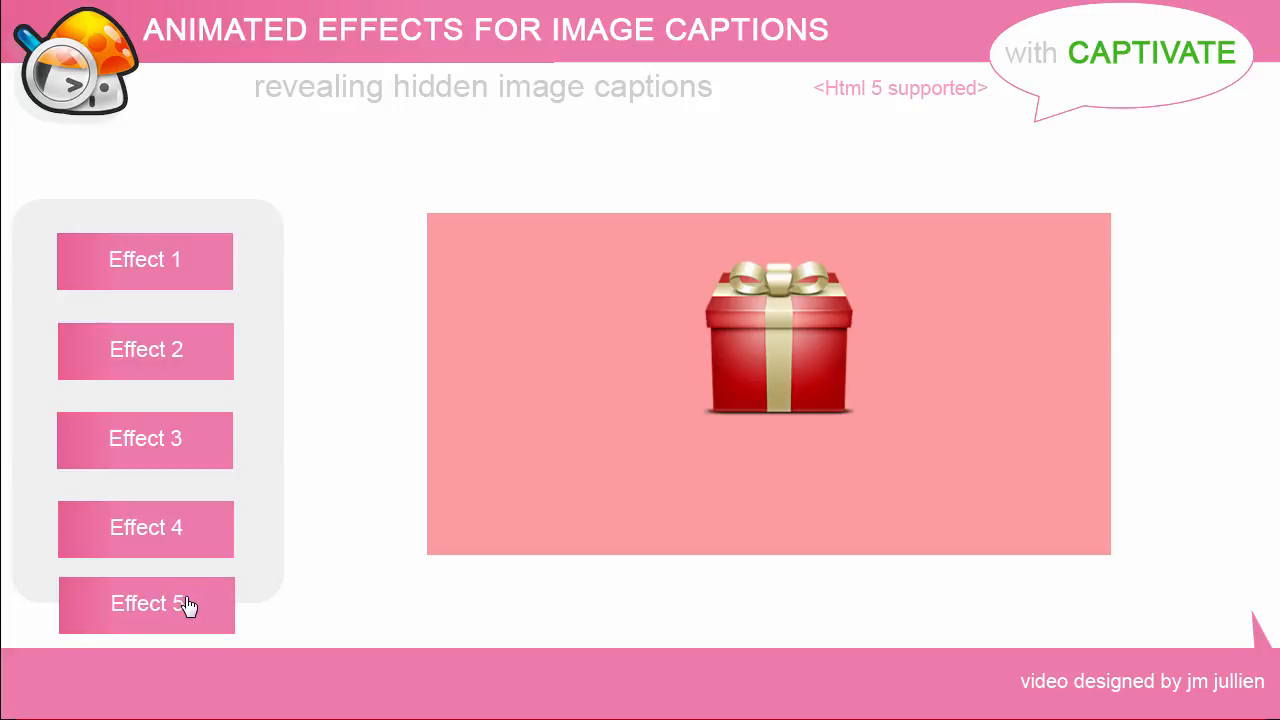
{"action": "mouse_move", "coordinate": [480, 429]}
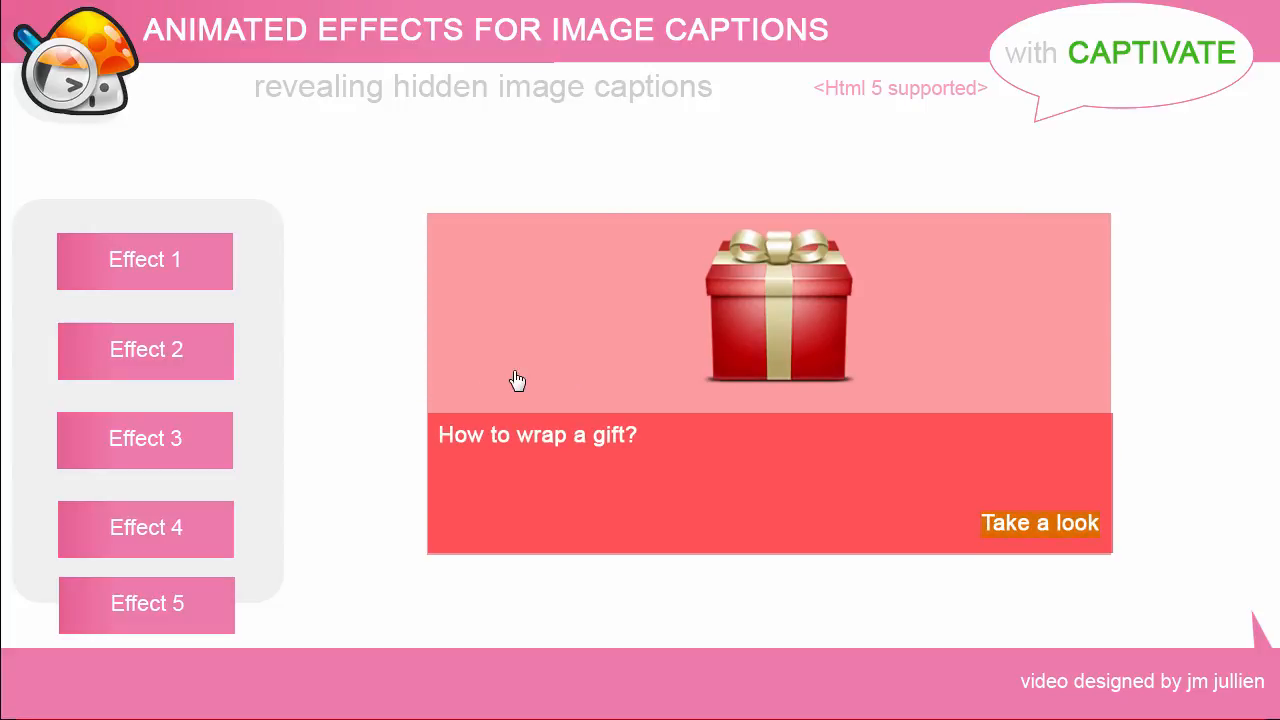
{"action": "mouse_move", "coordinate": [449, 391]}
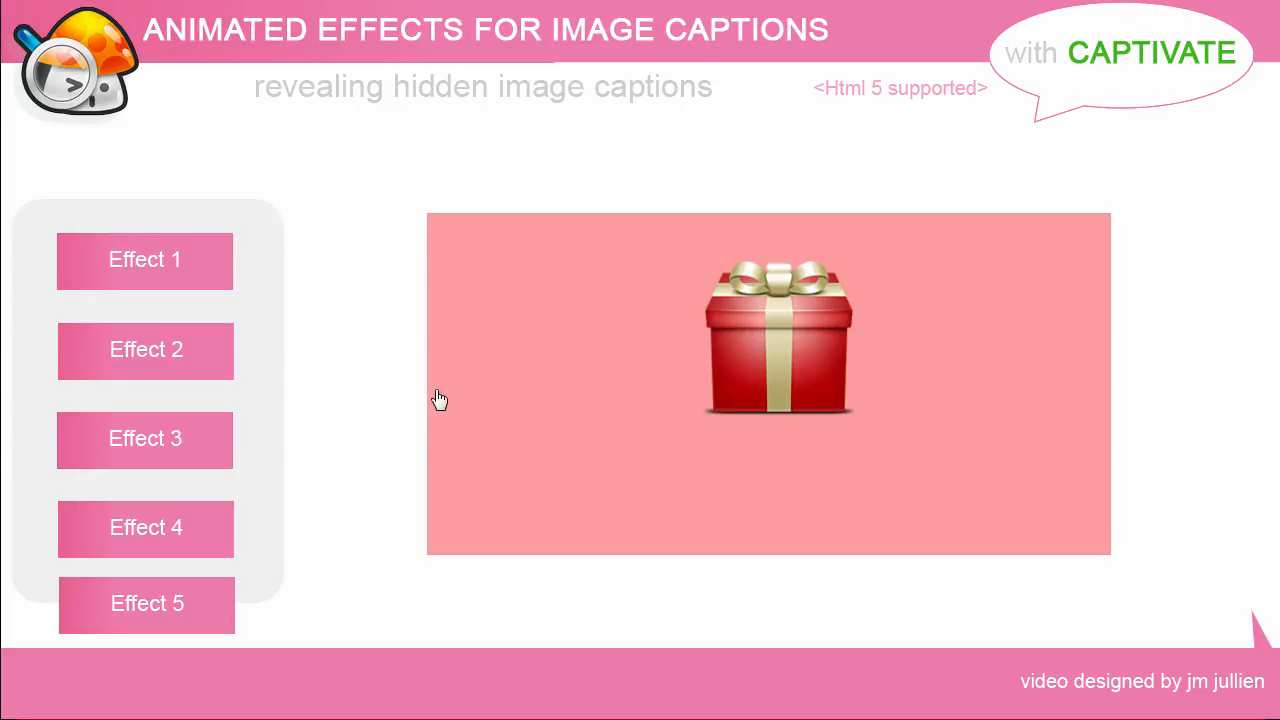
{"action": "left_click", "coordinate": [511, 377]}
{"action": "mouse_move", "coordinate": [514, 377]}
Test the Effect 1 rollover in the preview, and open the Effect 2 slide for comparison.
{"action": "left_click", "coordinate": [205, 262]}
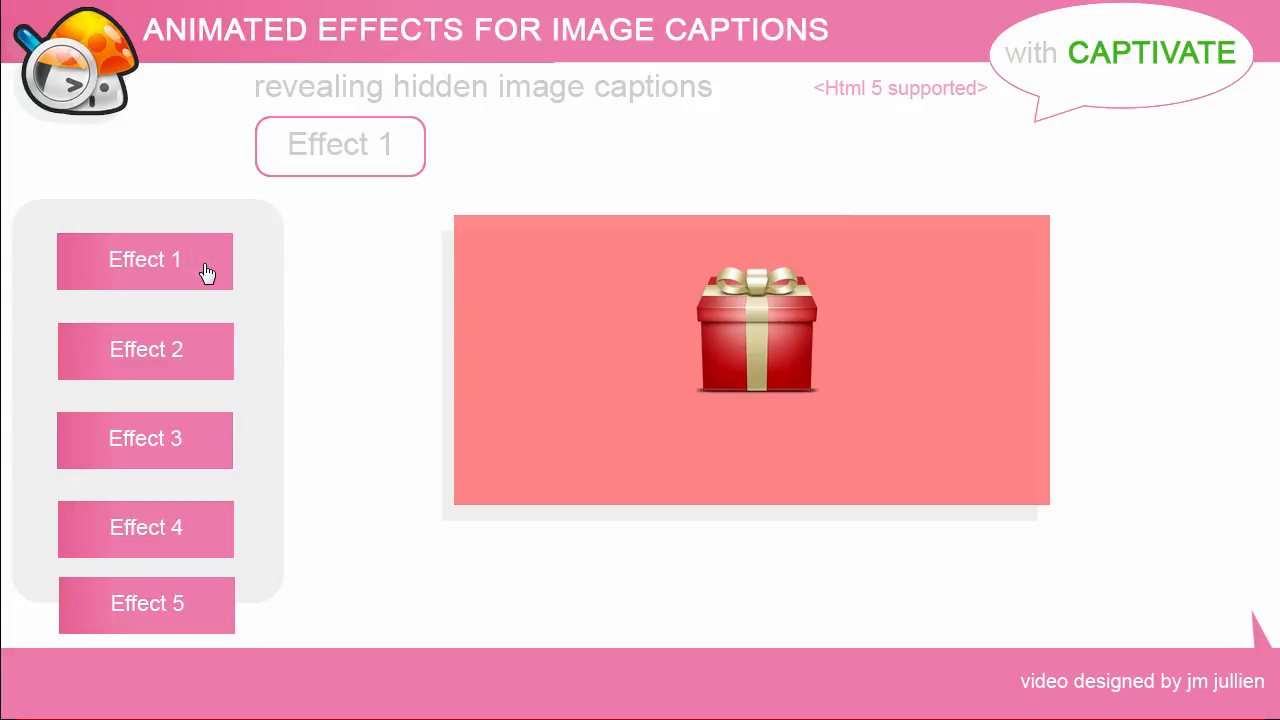
{"action": "mouse_move", "coordinate": [506, 314]}
{"action": "left_click", "coordinate": [187, 367]}
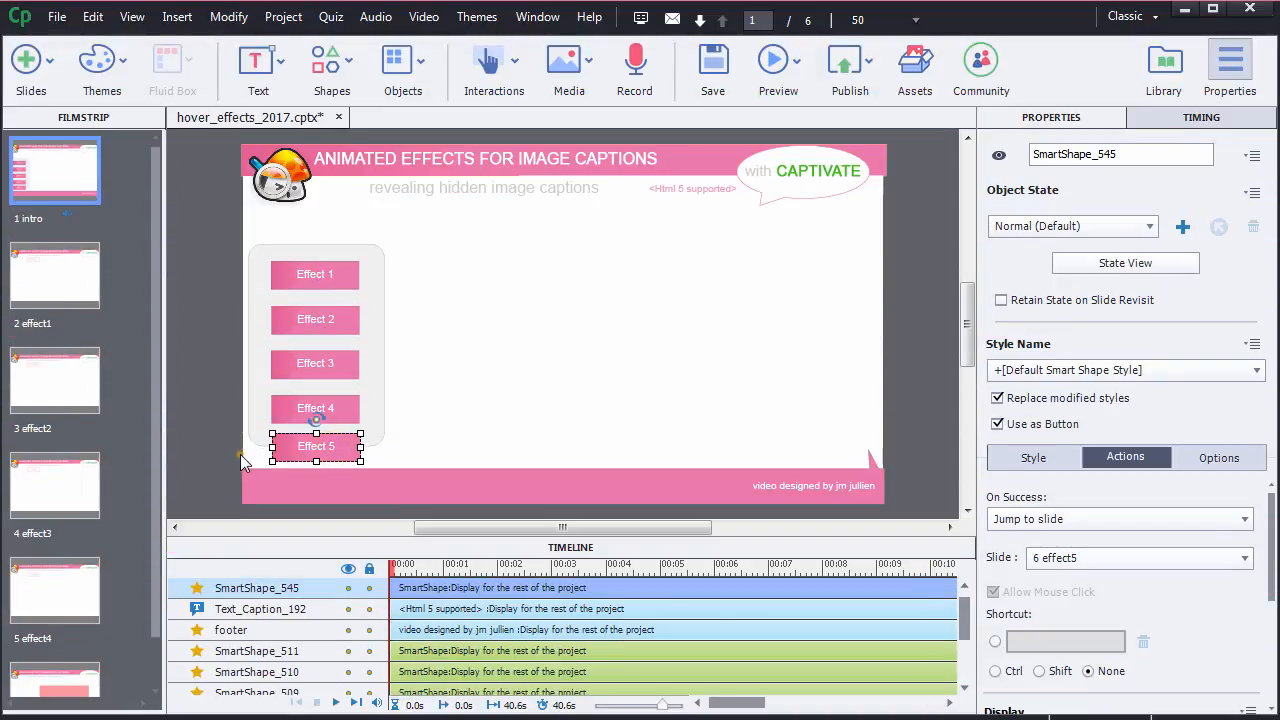
Add an action to the intro slide's mouse_out_effect script that changes the state of effect5 to Visited, and update the script.
{"action": "left_click", "coordinate": [245, 455]}
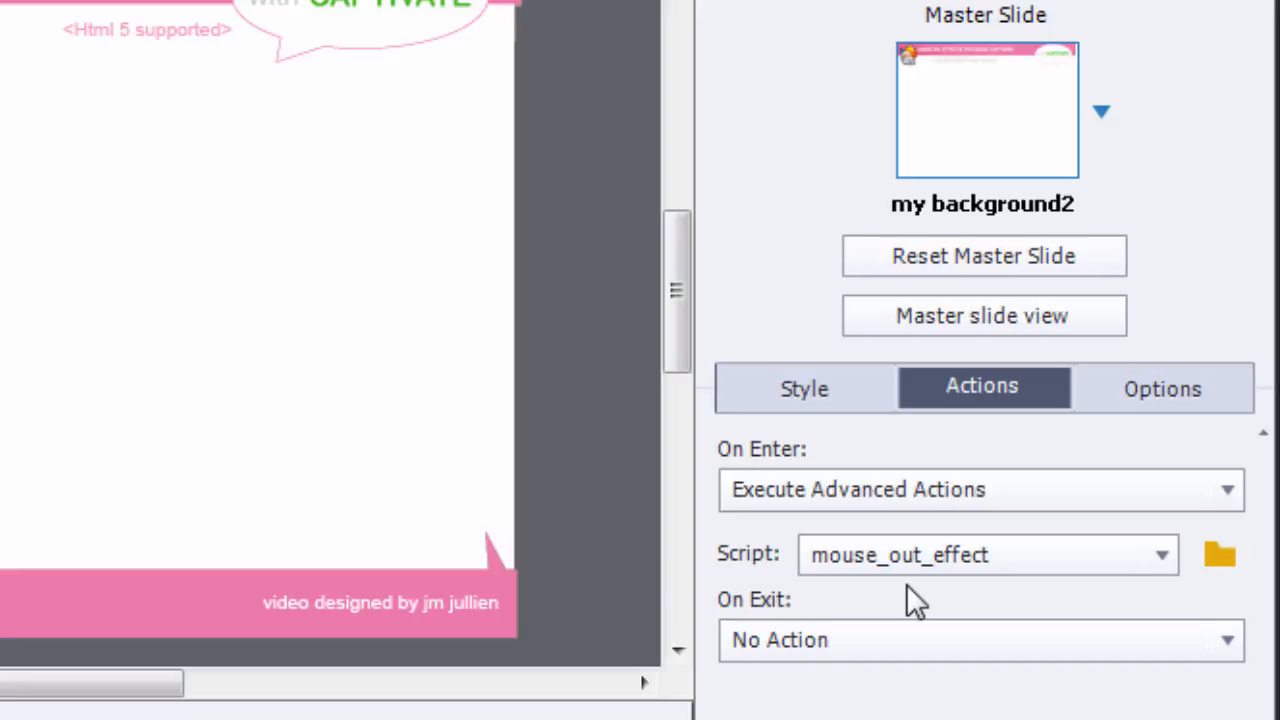
{"action": "left_click", "coordinate": [1219, 557]}
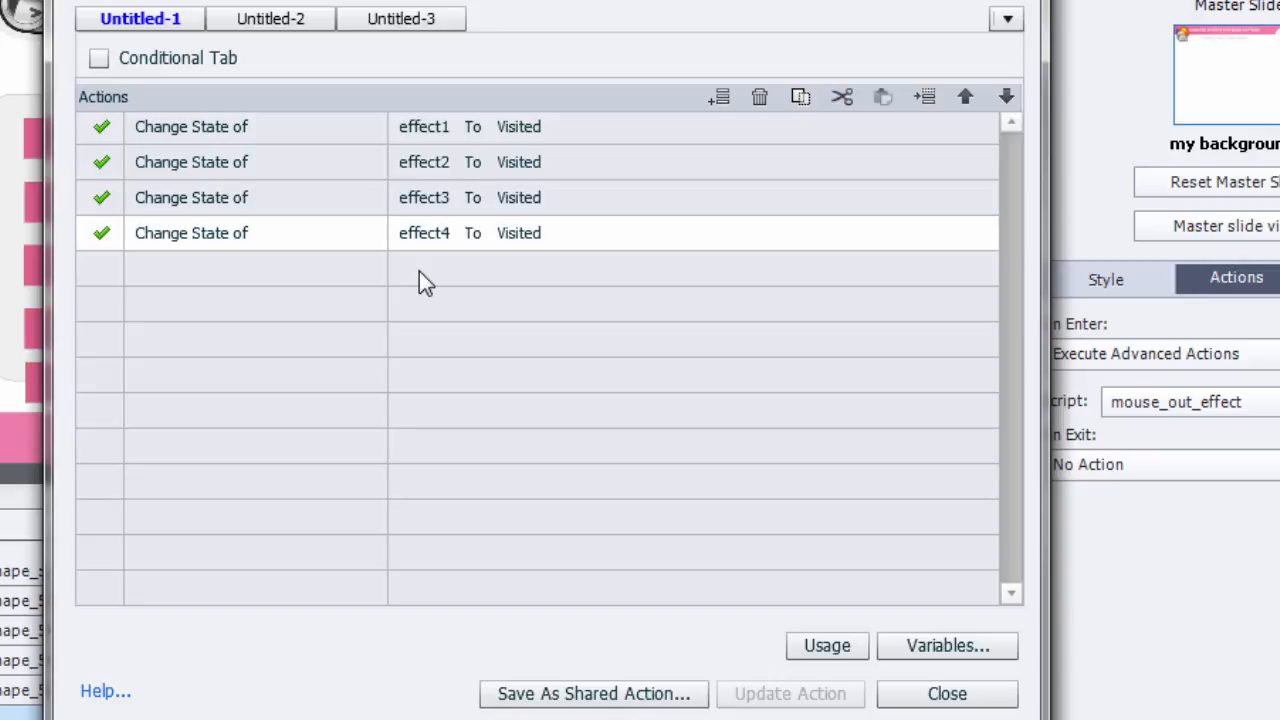
{"action": "double_click", "coordinate": [226, 270]}
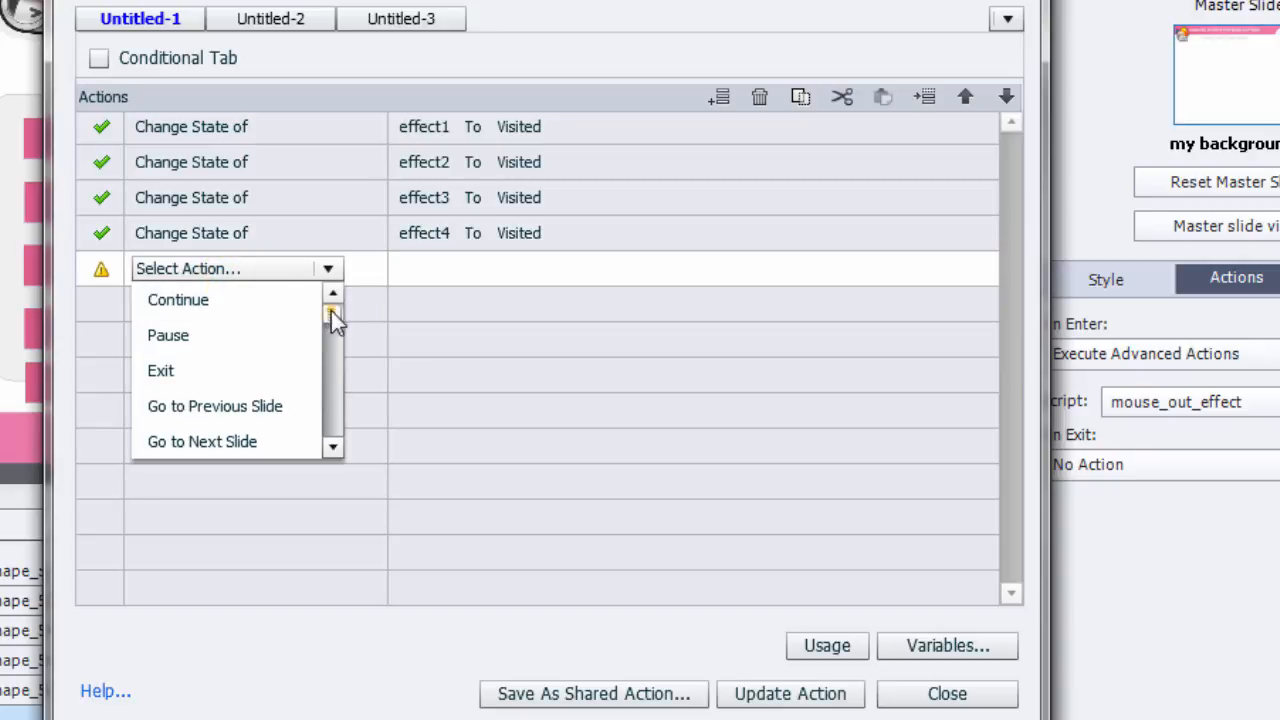
{"action": "left_click_drag", "start_coordinate": [331, 313], "coordinate": [332, 424]}
{"action": "left_click", "coordinate": [270, 373]}
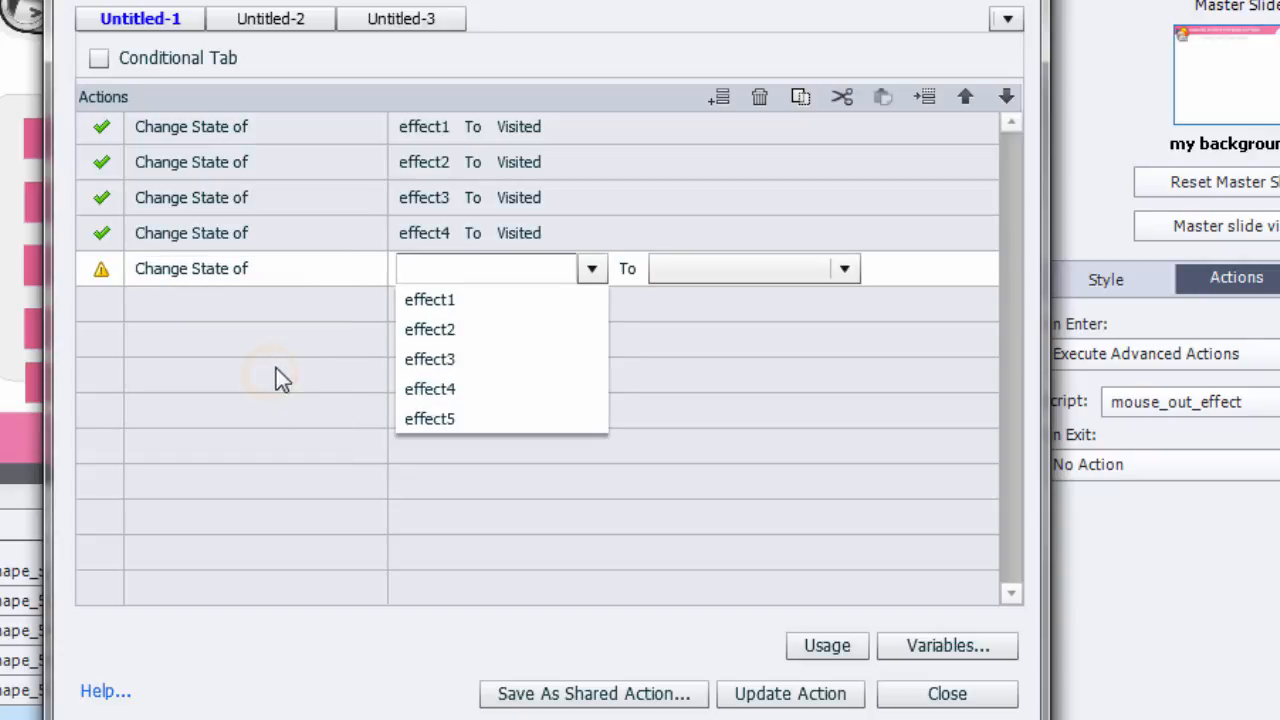
{"action": "left_click", "coordinate": [440, 418]}
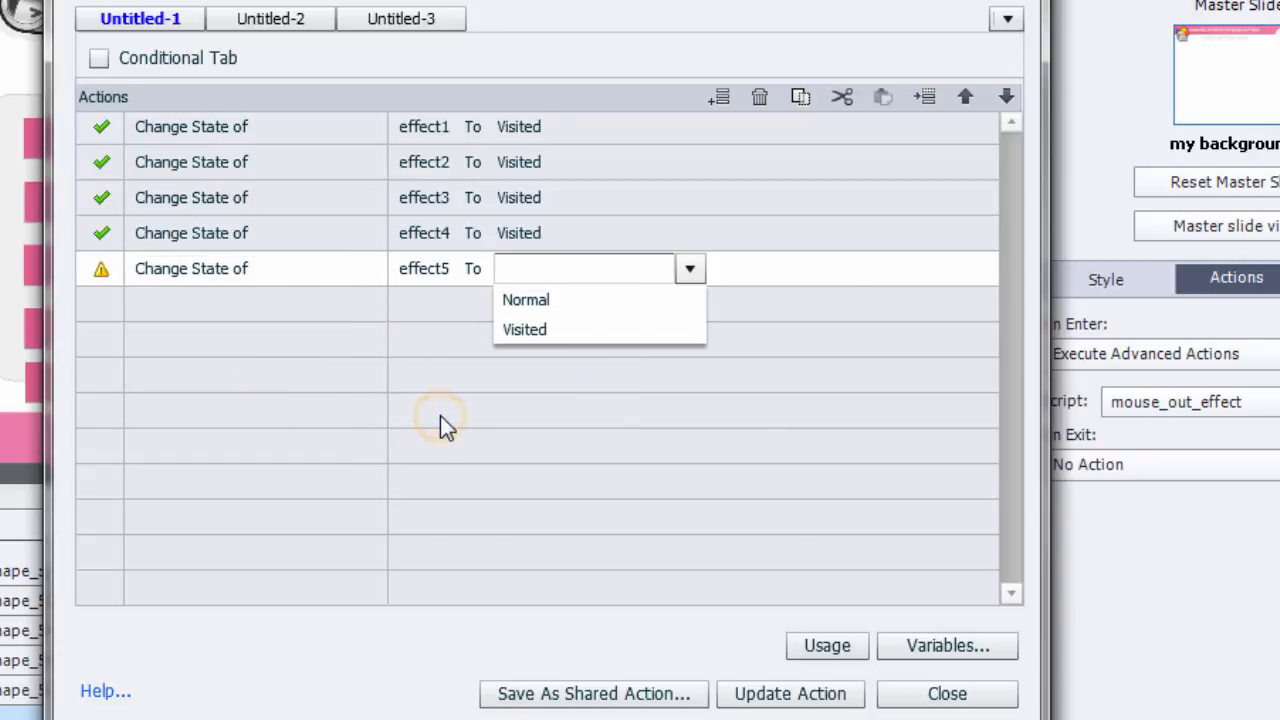
{"action": "left_click", "coordinate": [531, 334]}
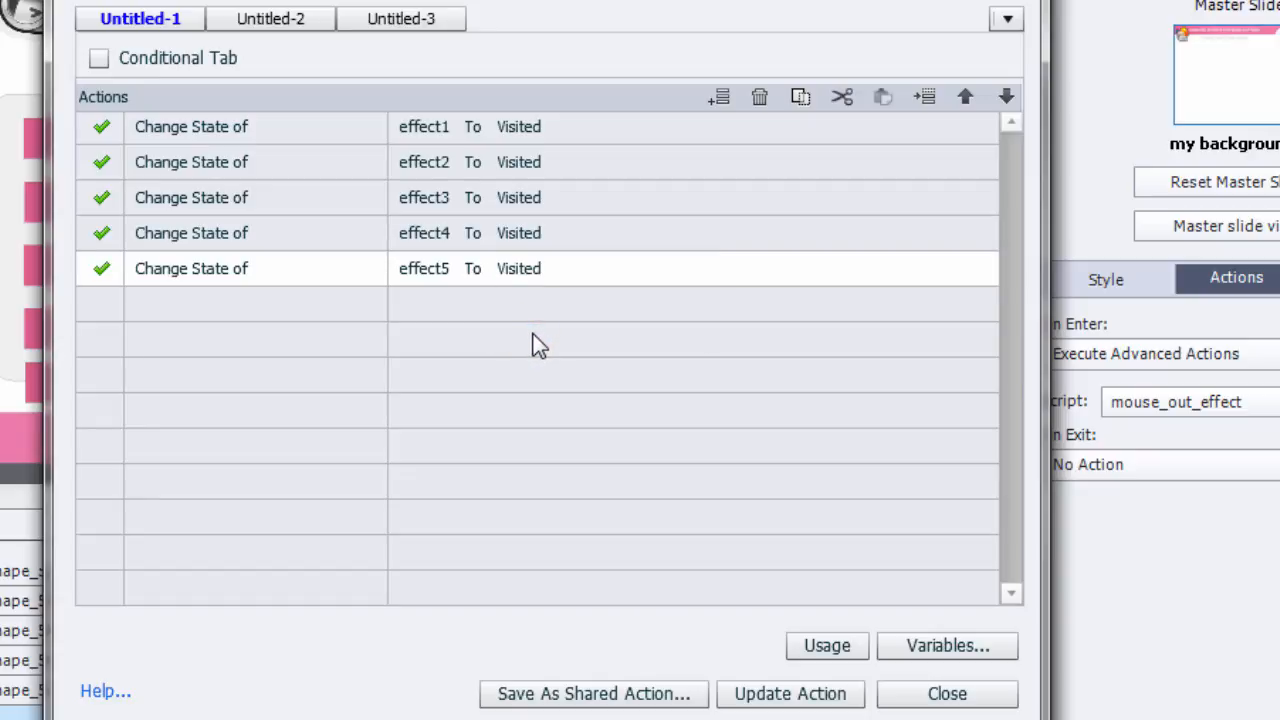
{"action": "left_click", "coordinate": [823, 693]}
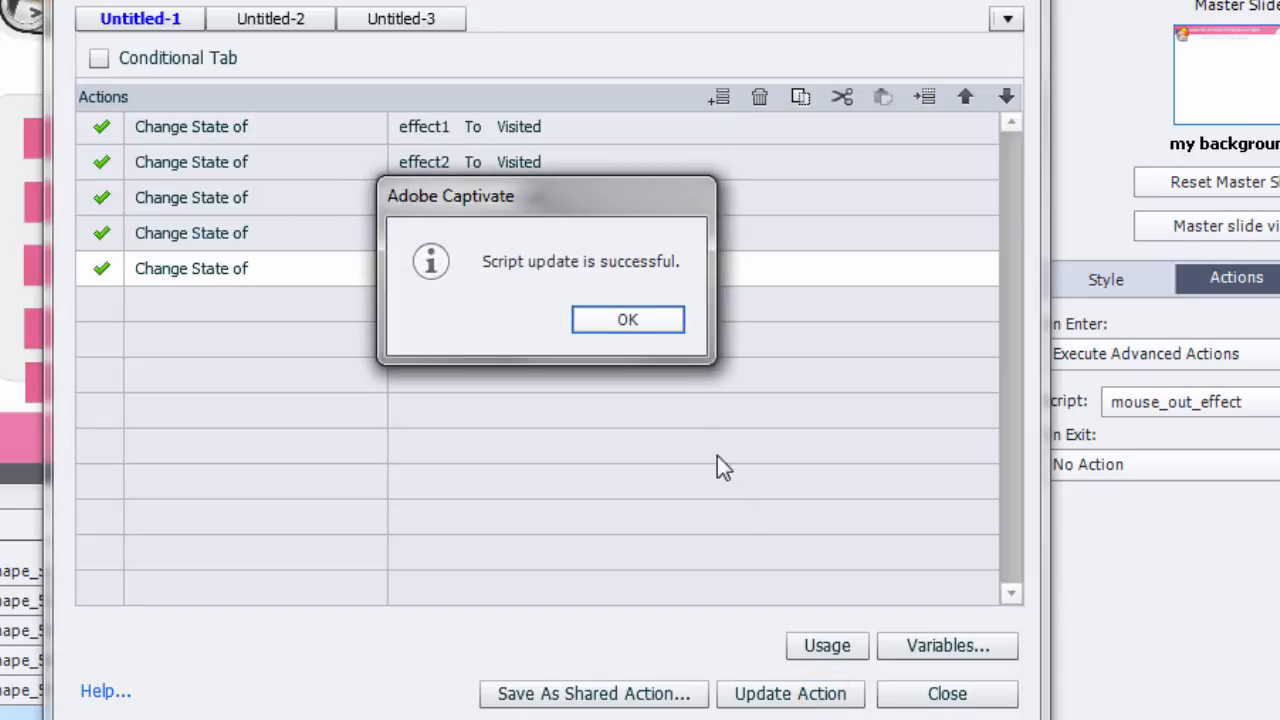
{"action": "left_click", "coordinate": [639, 319]}
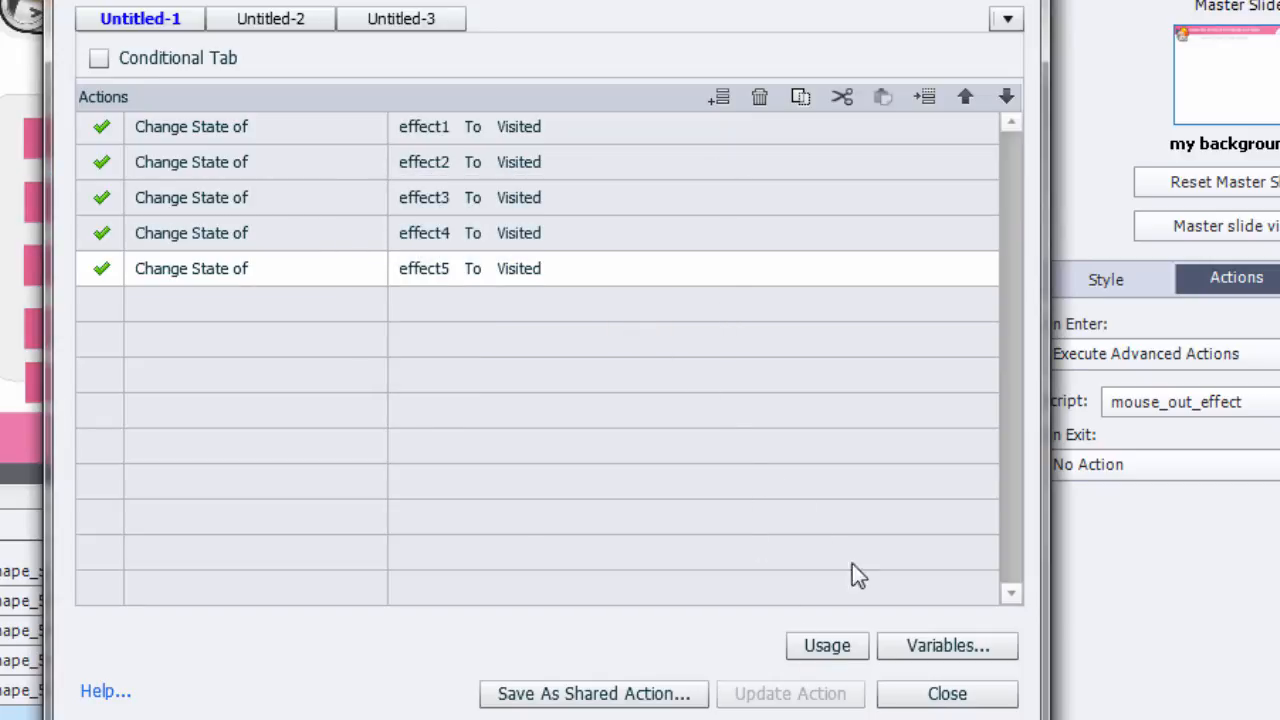
{"action": "left_click", "coordinate": [958, 702]}
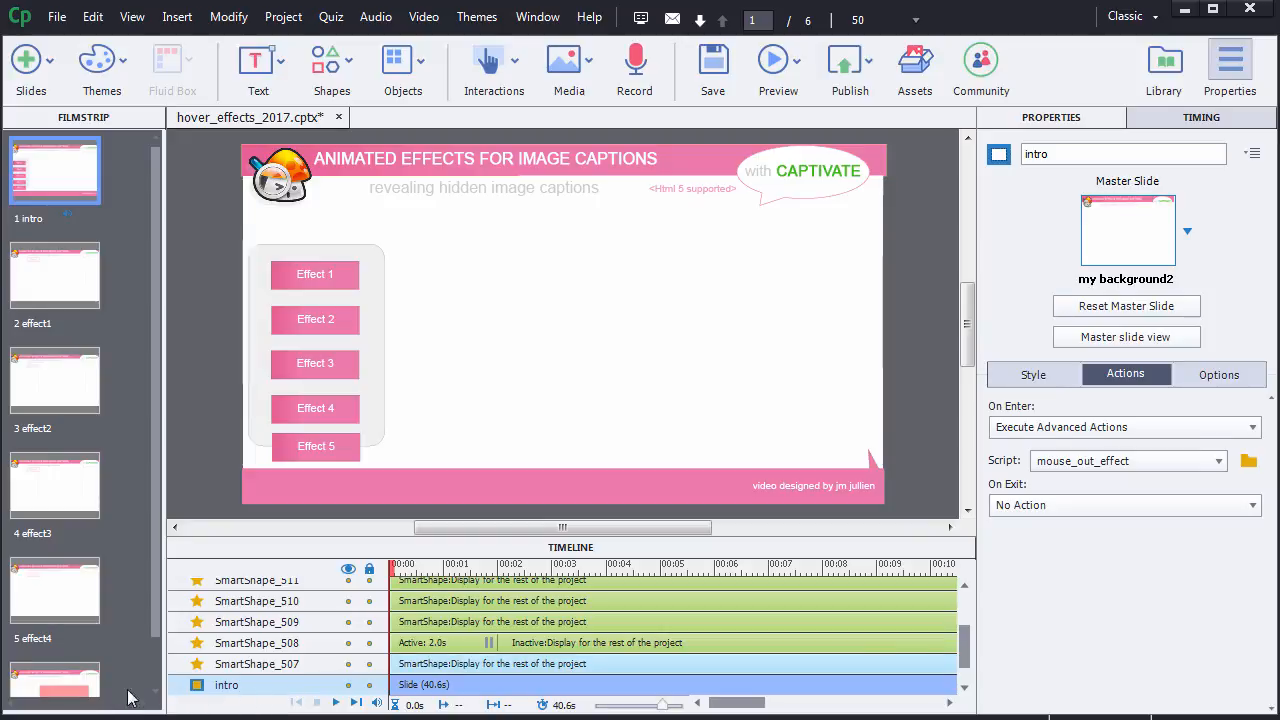
Make sure the effect5 gift button on slide 6 has Retain State on Slide Revisit enabled.
{"action": "left_click", "coordinate": [67, 685]}
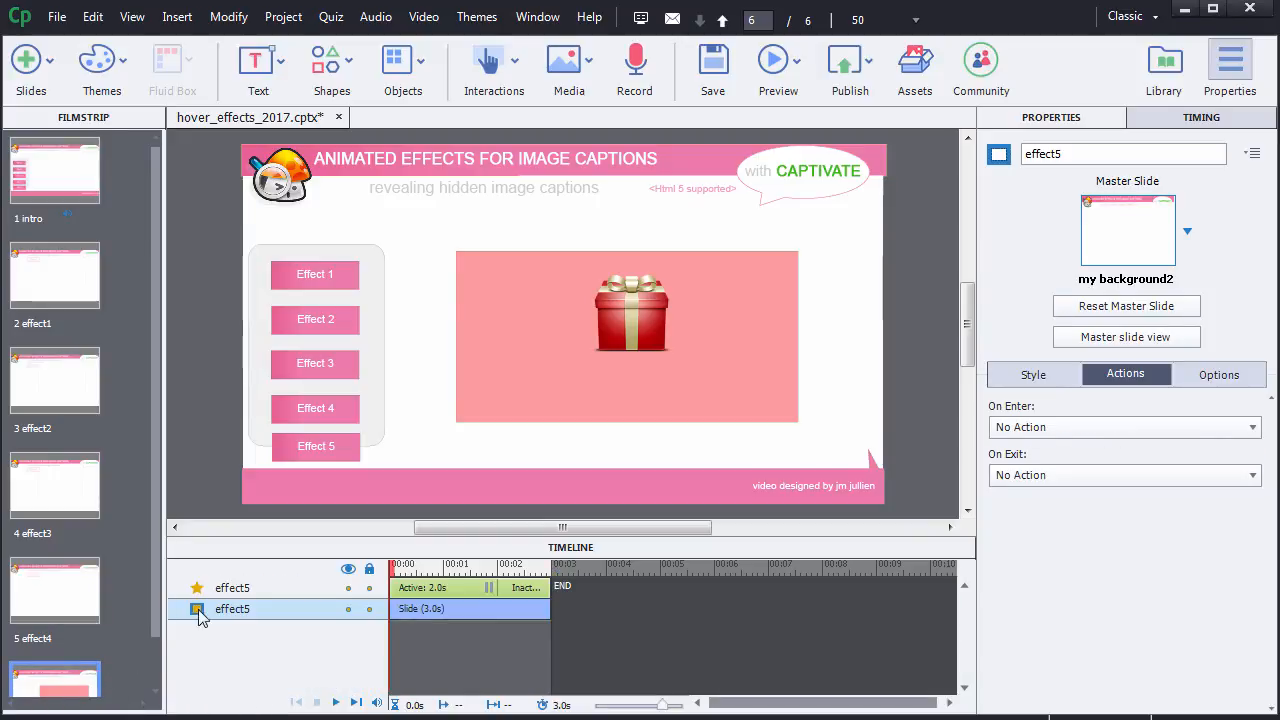
{"action": "left_click", "coordinate": [503, 388]}
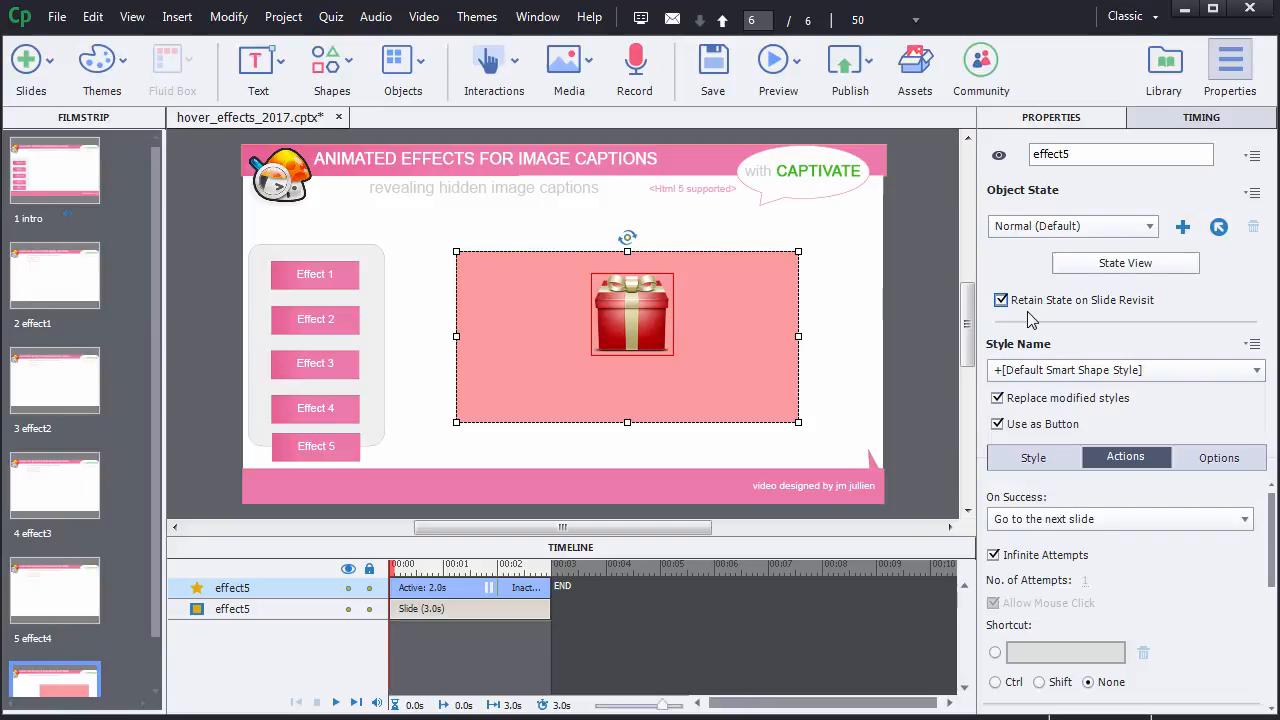
Preview the project as HTML5 in the browser, open Effect 5, then reload and reopen it to examine how the gift button first appears.
{"action": "left_click", "coordinate": [800, 64]}
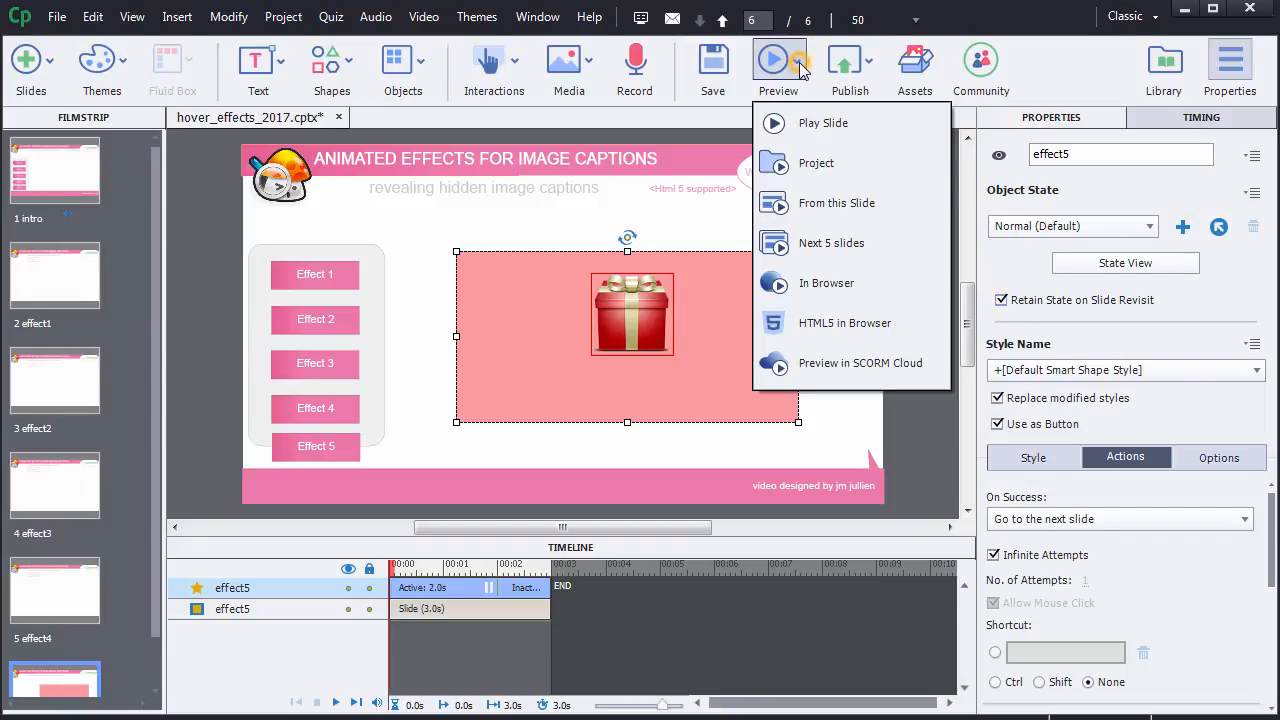
{"action": "left_click", "coordinate": [837, 322]}
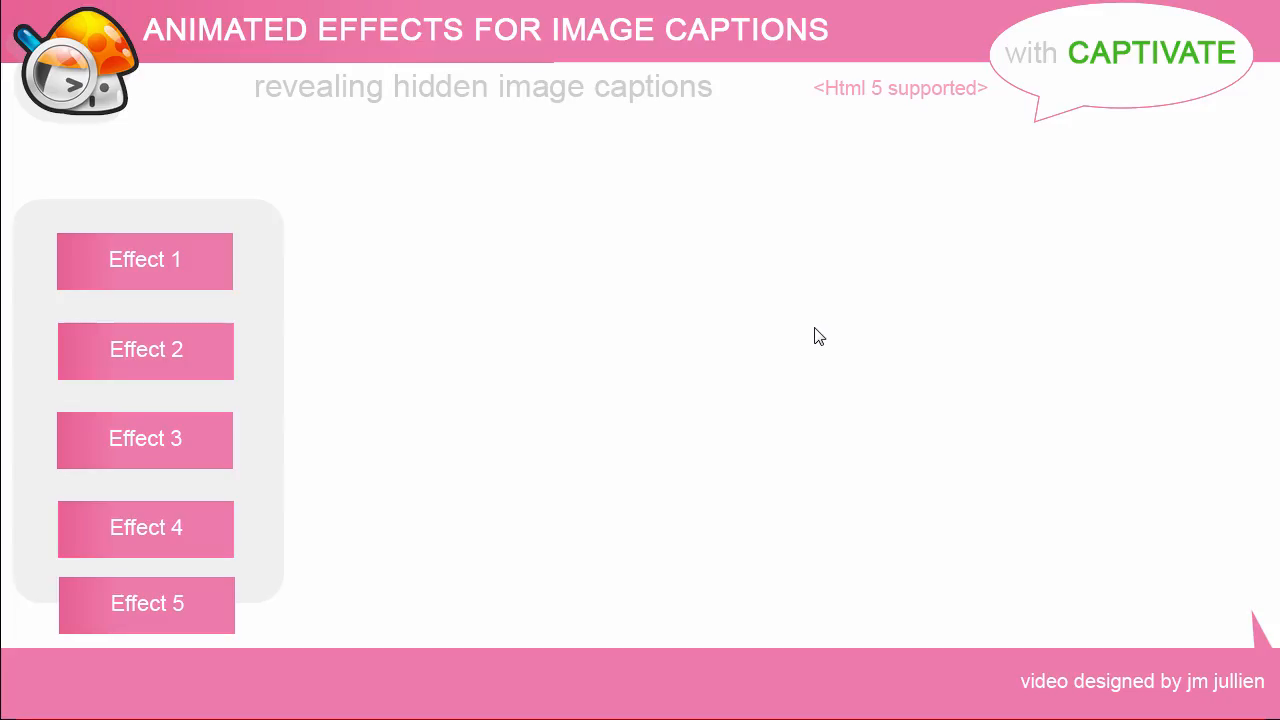
{"action": "left_click", "coordinate": [196, 606]}
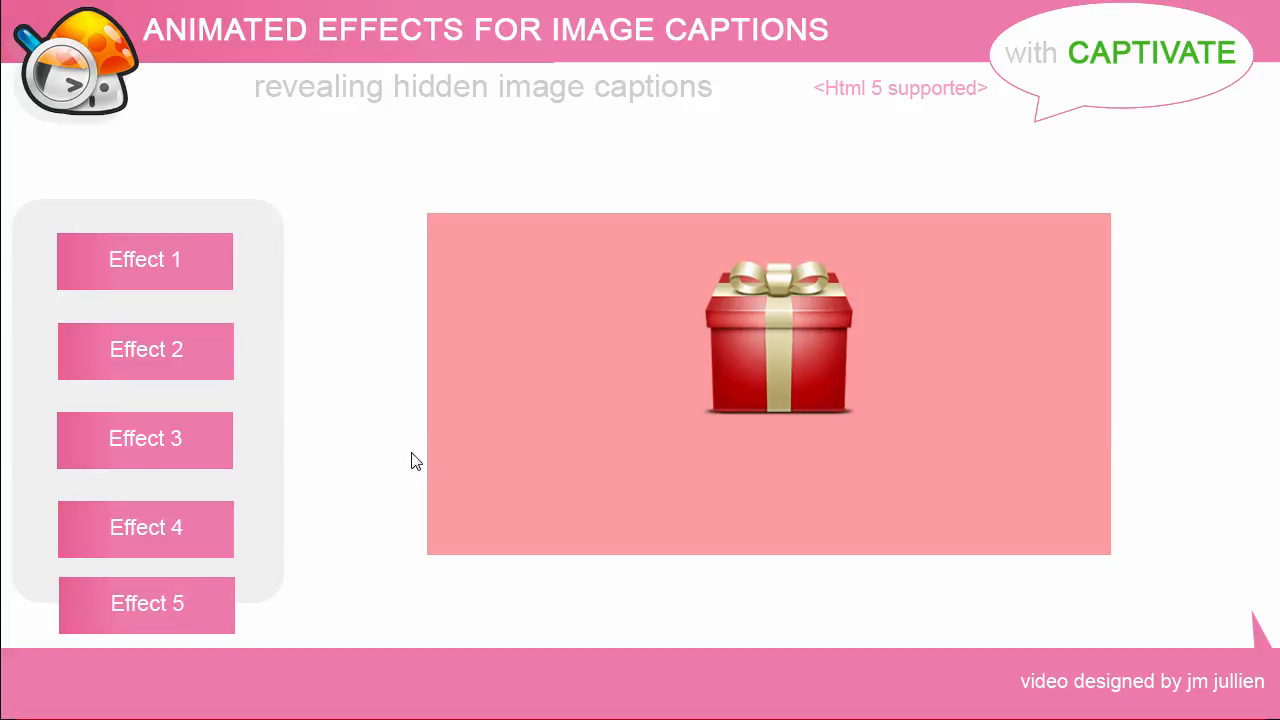
{"action": "mouse_move", "coordinate": [523, 409]}
{"action": "key", "text": "F5"}
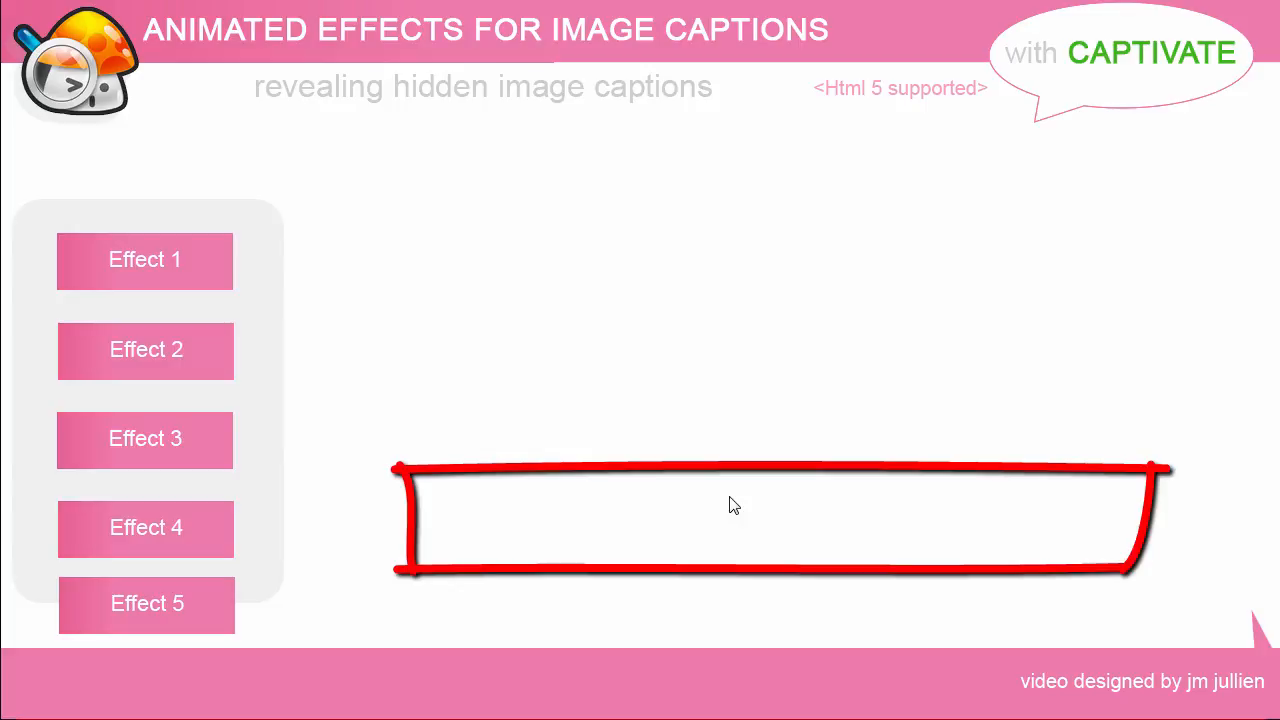
{"action": "left_click", "coordinate": [195, 601]}
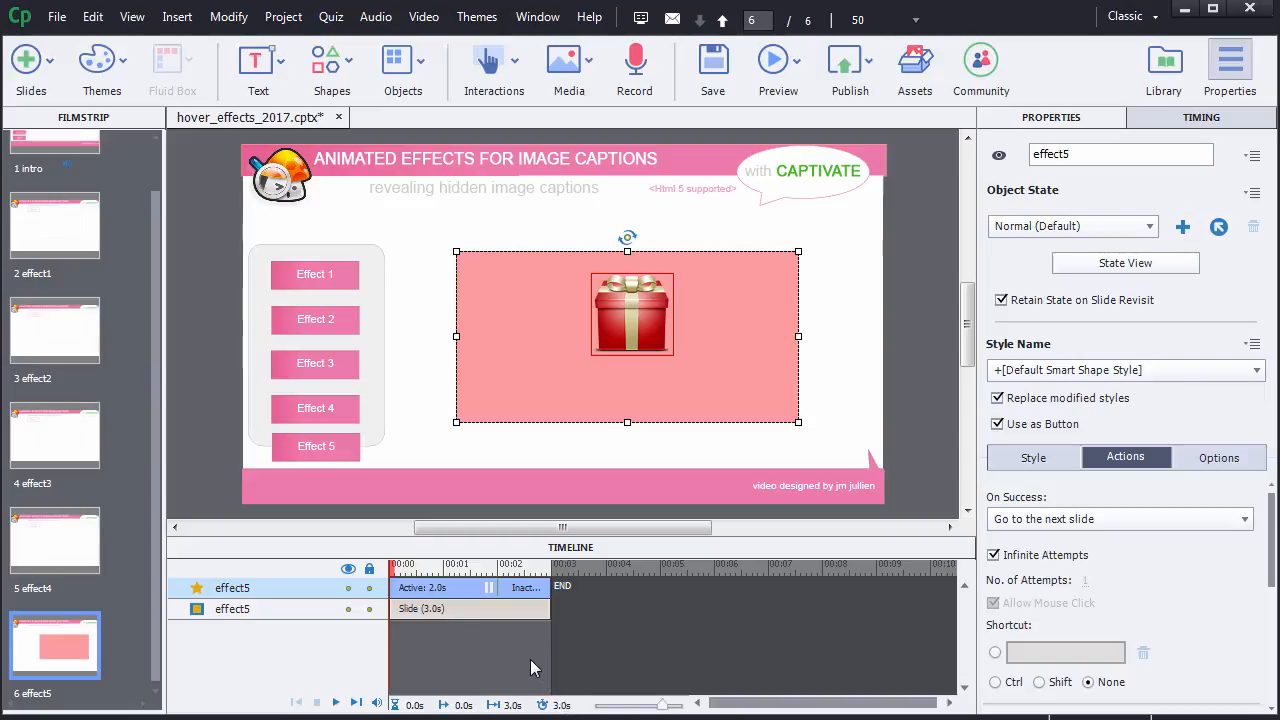
Examine the masks covering the buttons on the effect3, effect2 and effect1 slides by showing and re-hiding mask3, mask2 and mask1.
{"action": "left_click", "coordinate": [83, 438]}
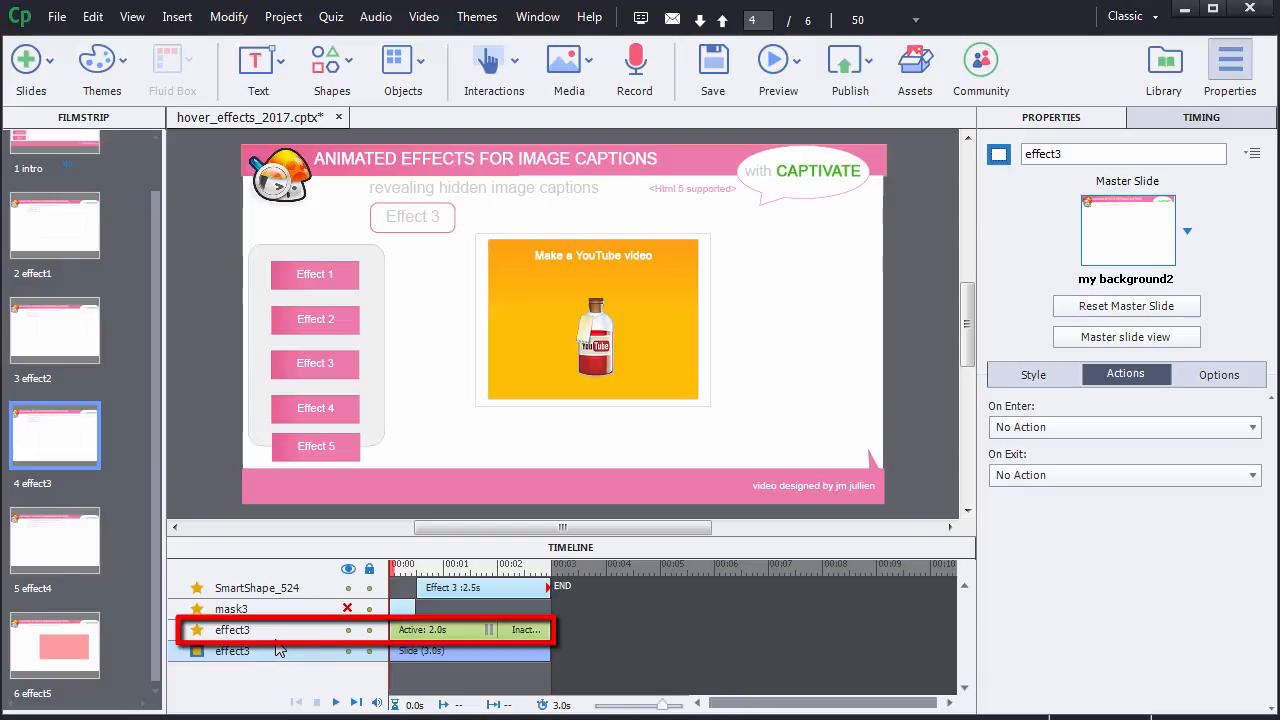
{"action": "left_click", "coordinate": [348, 609]}
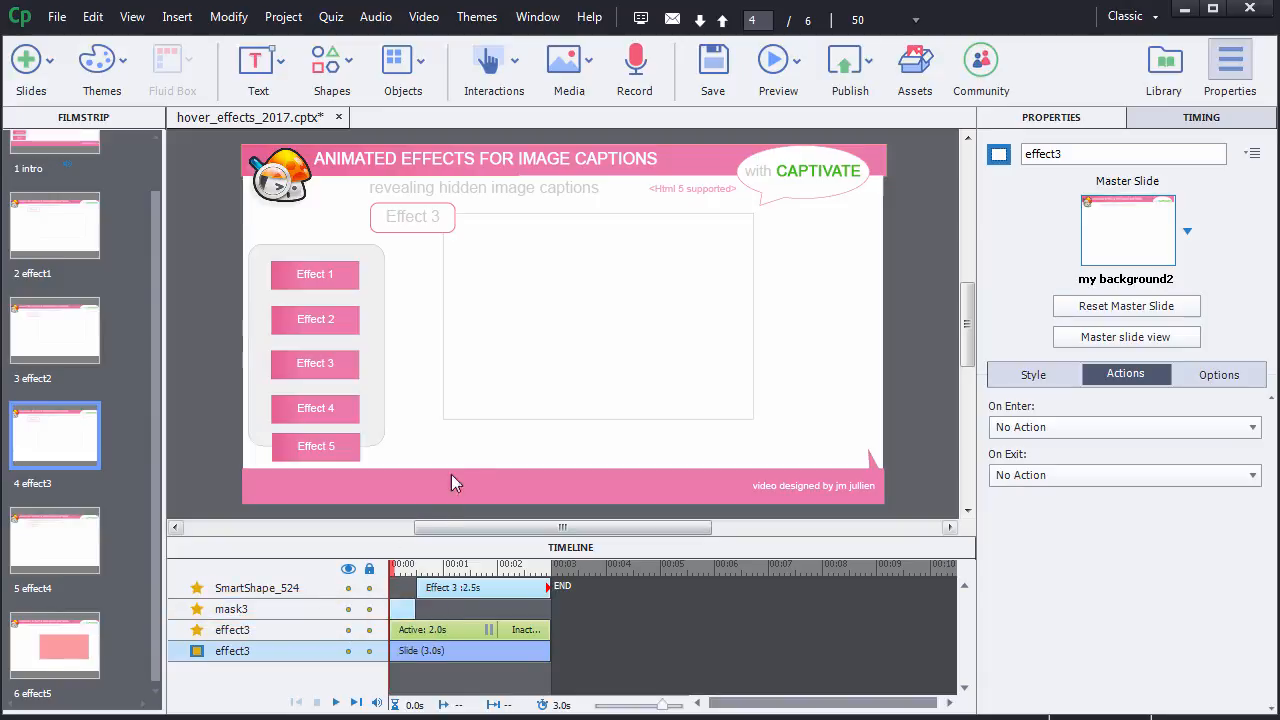
{"action": "left_click", "coordinate": [510, 390]}
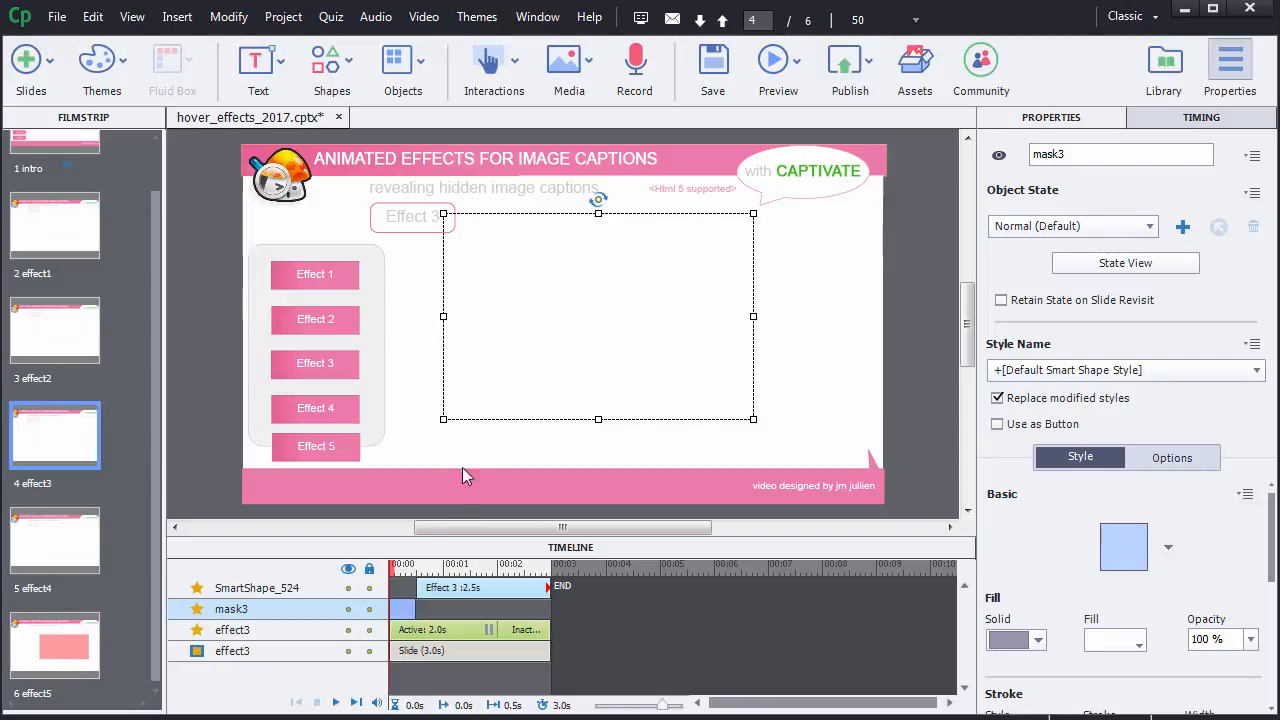
{"action": "left_click", "coordinate": [348, 609]}
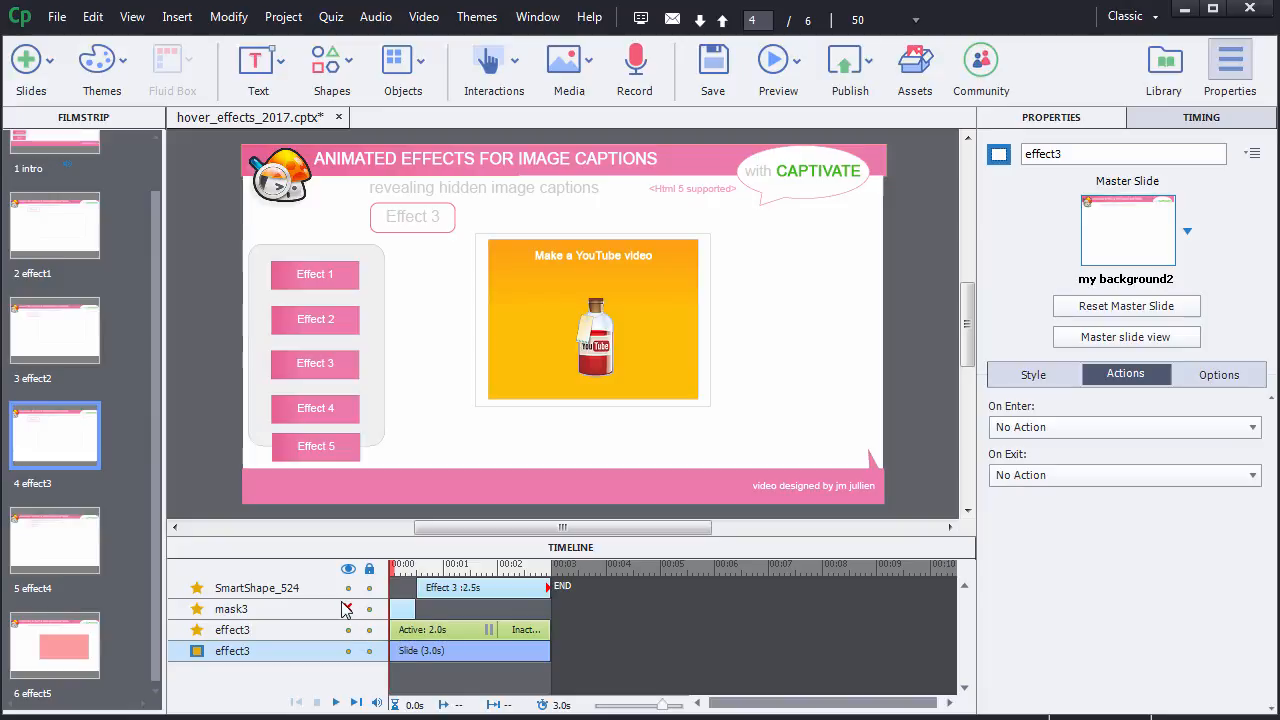
{"action": "left_click", "coordinate": [84, 344]}
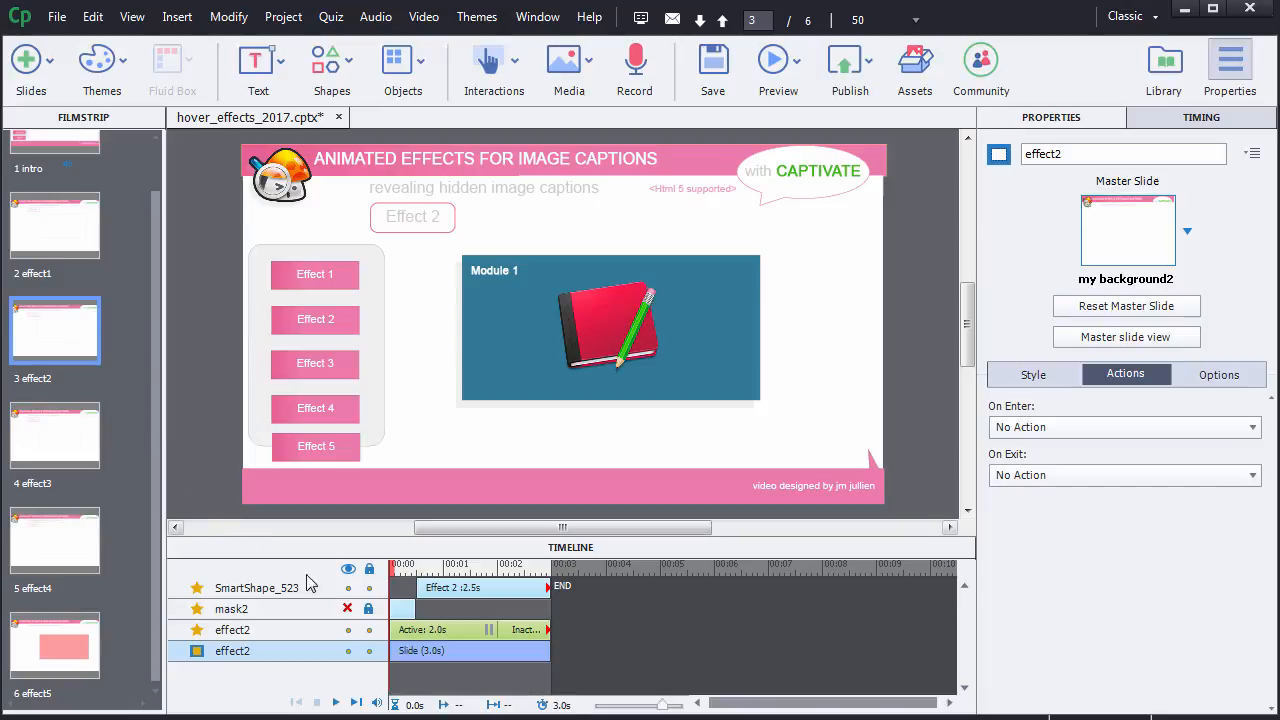
{"action": "left_click", "coordinate": [348, 608]}
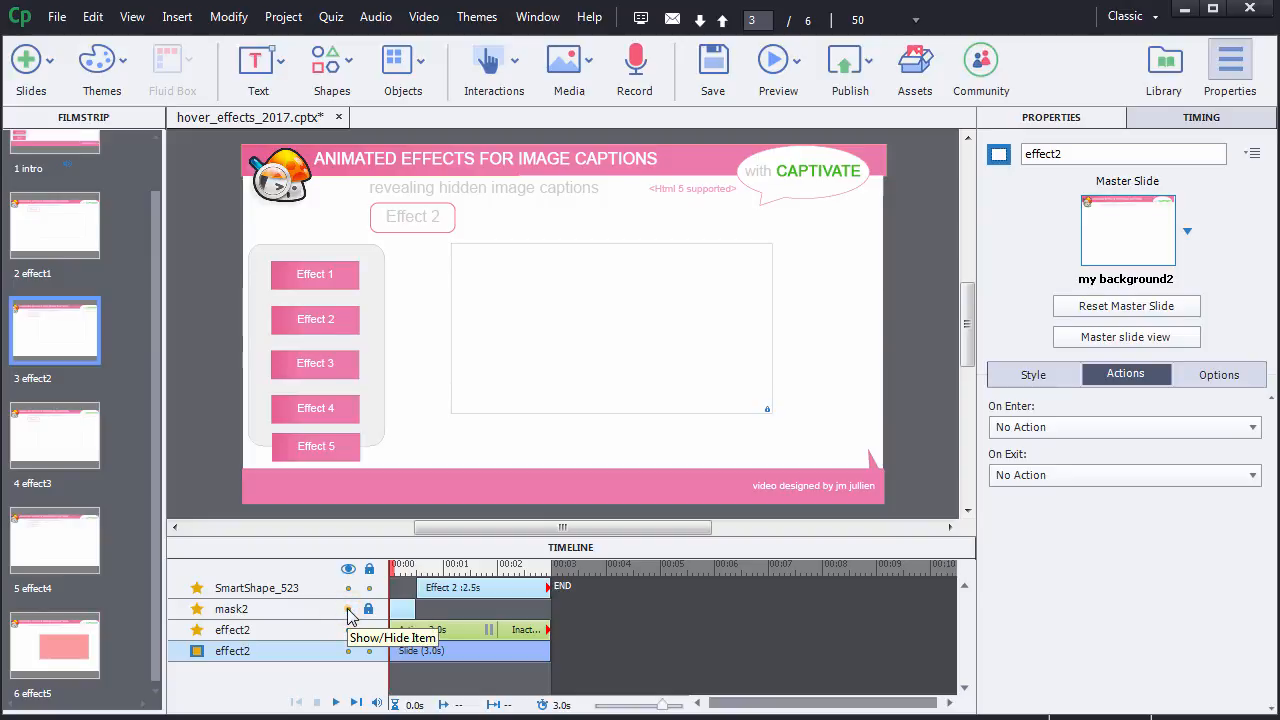
{"action": "left_click", "coordinate": [348, 609]}
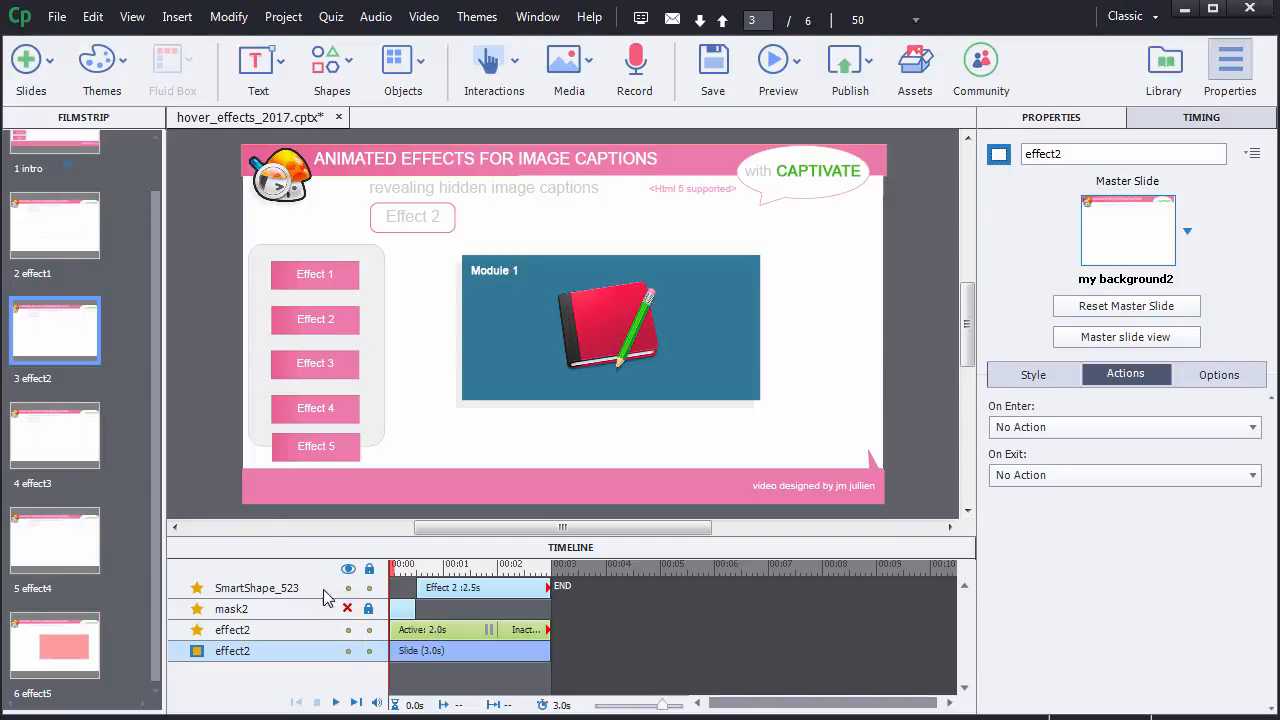
{"action": "left_click", "coordinate": [77, 235]}
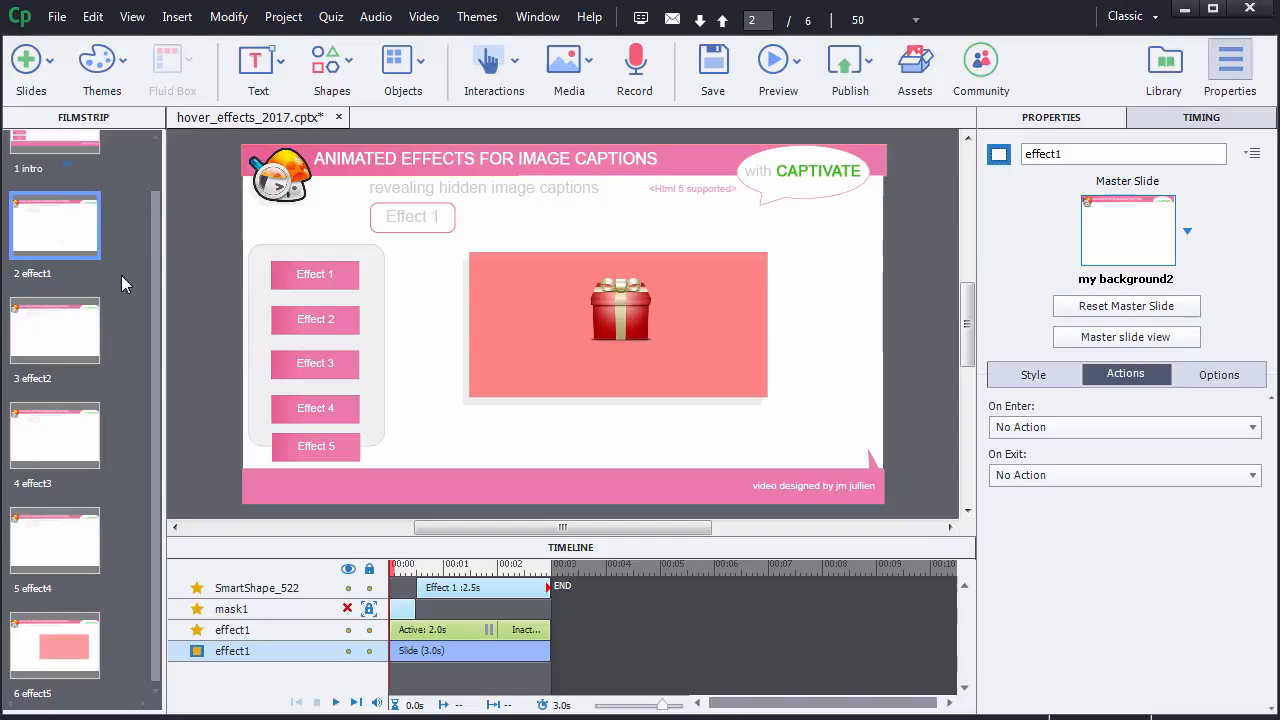
{"action": "left_click", "coordinate": [348, 609]}
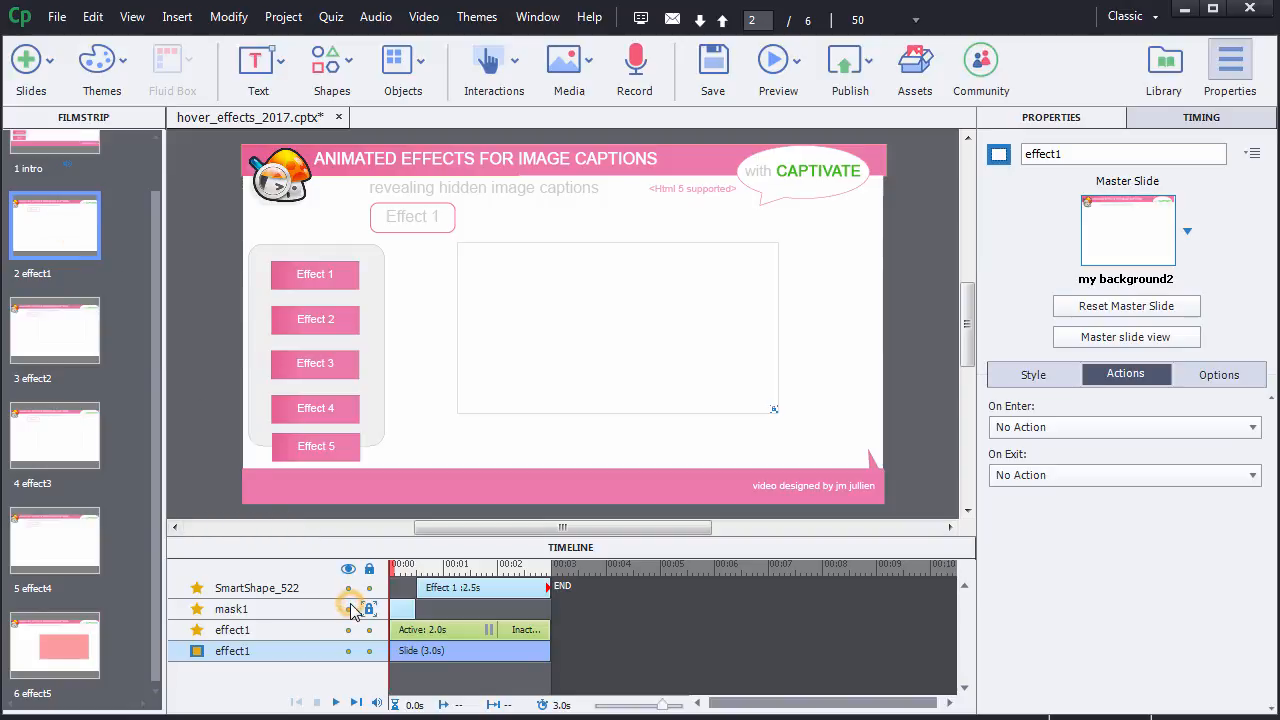
{"action": "left_click", "coordinate": [348, 609]}
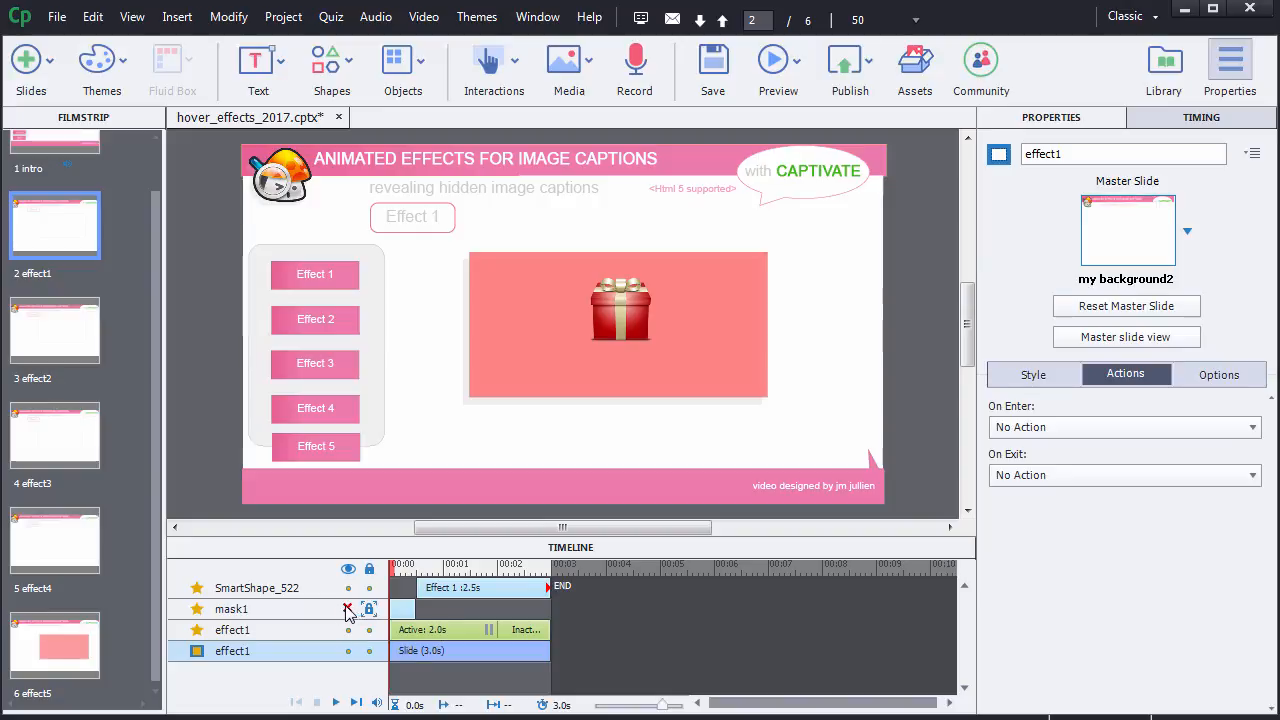
Draw a rectangle on the effect5 slide that covers the whole gift button with a slight margin.
{"action": "left_click", "coordinate": [63, 649]}
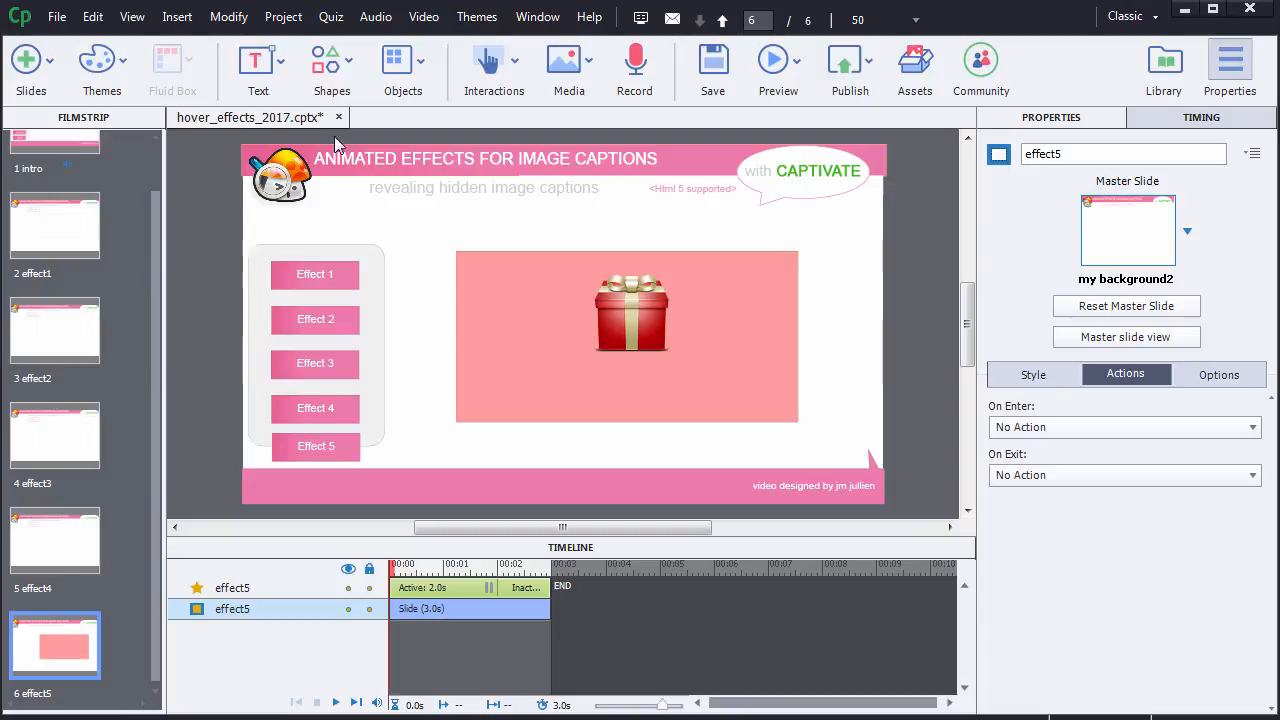
{"action": "left_click", "coordinate": [330, 62]}
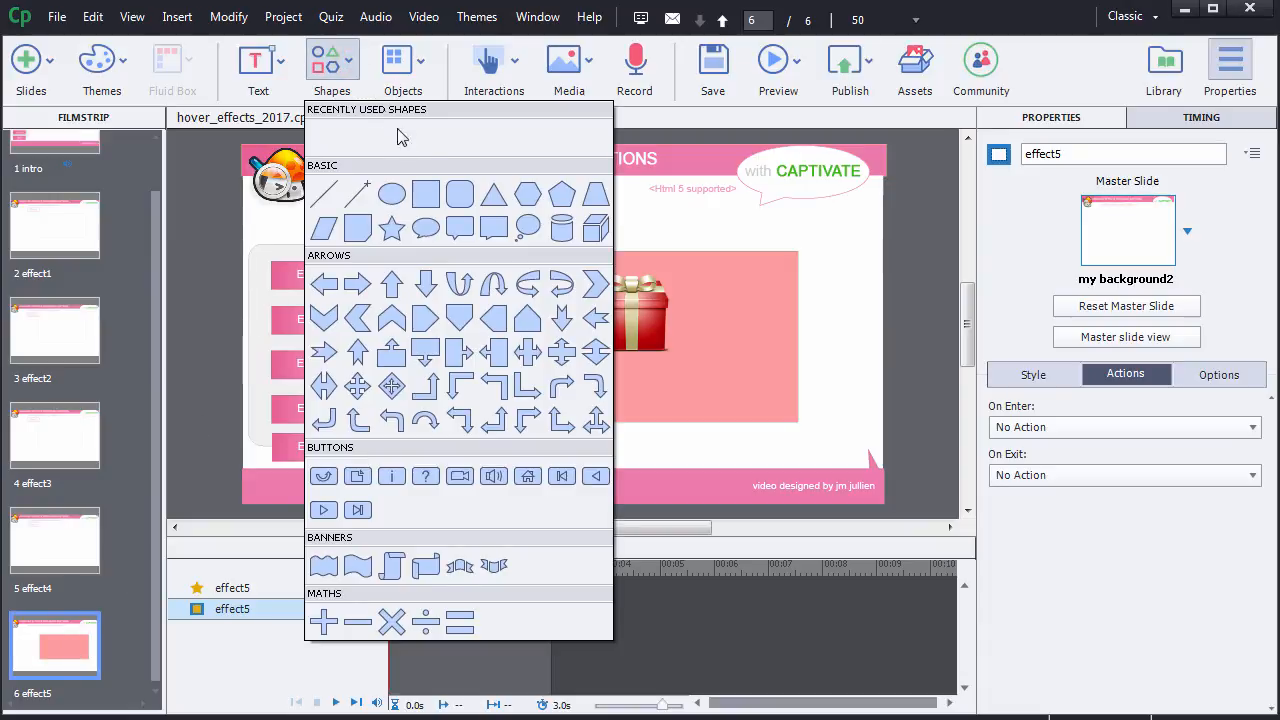
{"action": "left_click", "coordinate": [426, 193]}
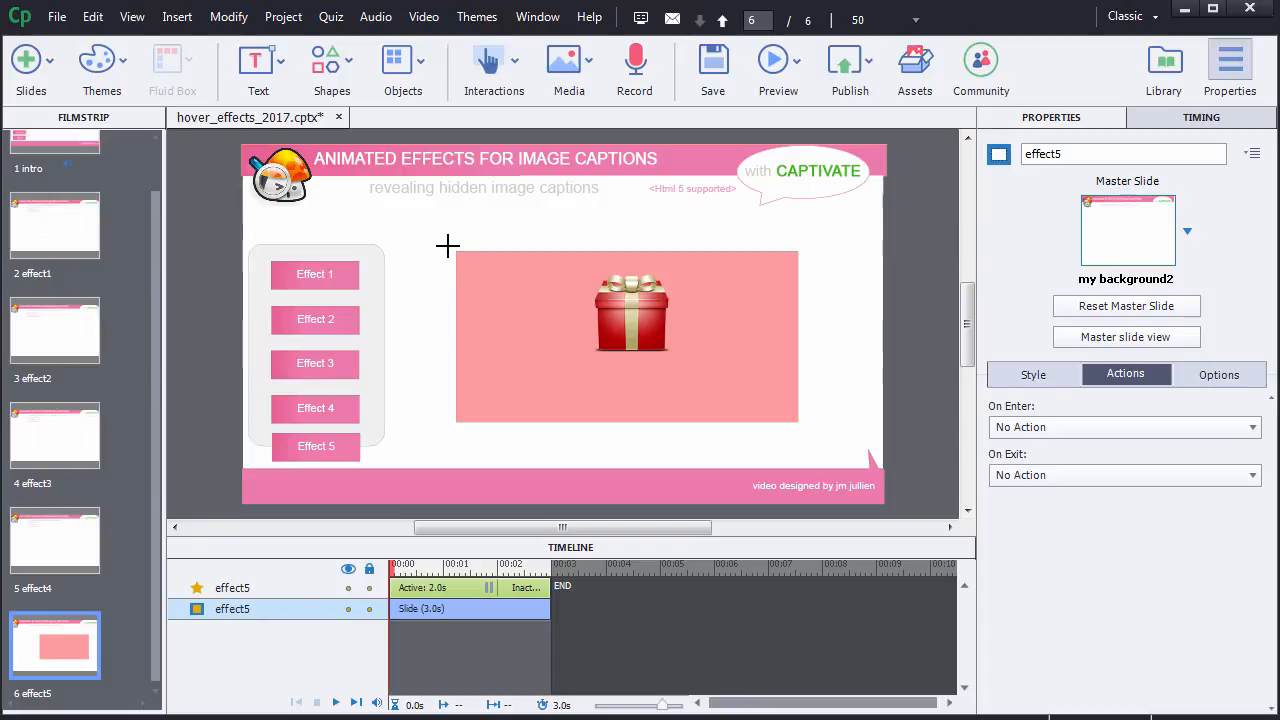
{"action": "mouse_move", "coordinate": [450, 249]}
{"action": "left_mouse_down"}
{"action": "mouse_move", "coordinate": [728, 403]}
{"action": "mouse_move", "coordinate": [803, 427]}
{"action": "left_mouse_up"}
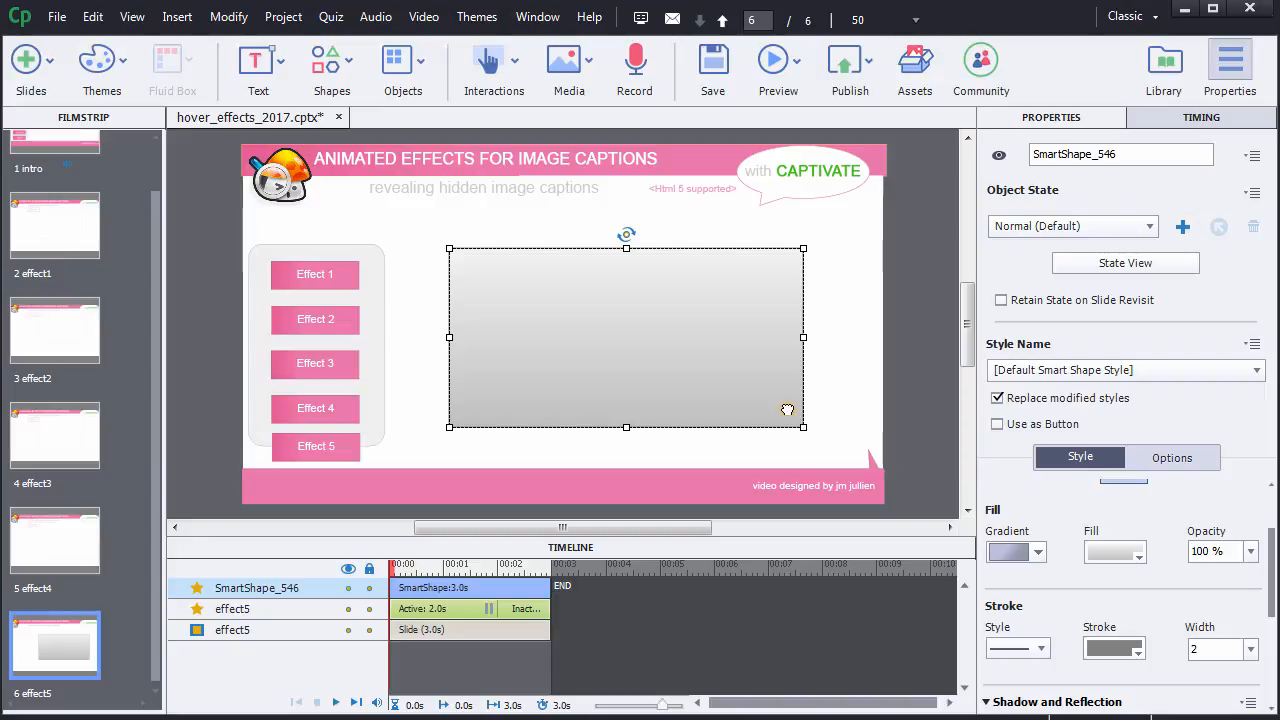
Set the rectangle's stroke width to 0 and give it a solid white fill to match the slide background.
{"action": "left_click", "coordinate": [1250, 649]}
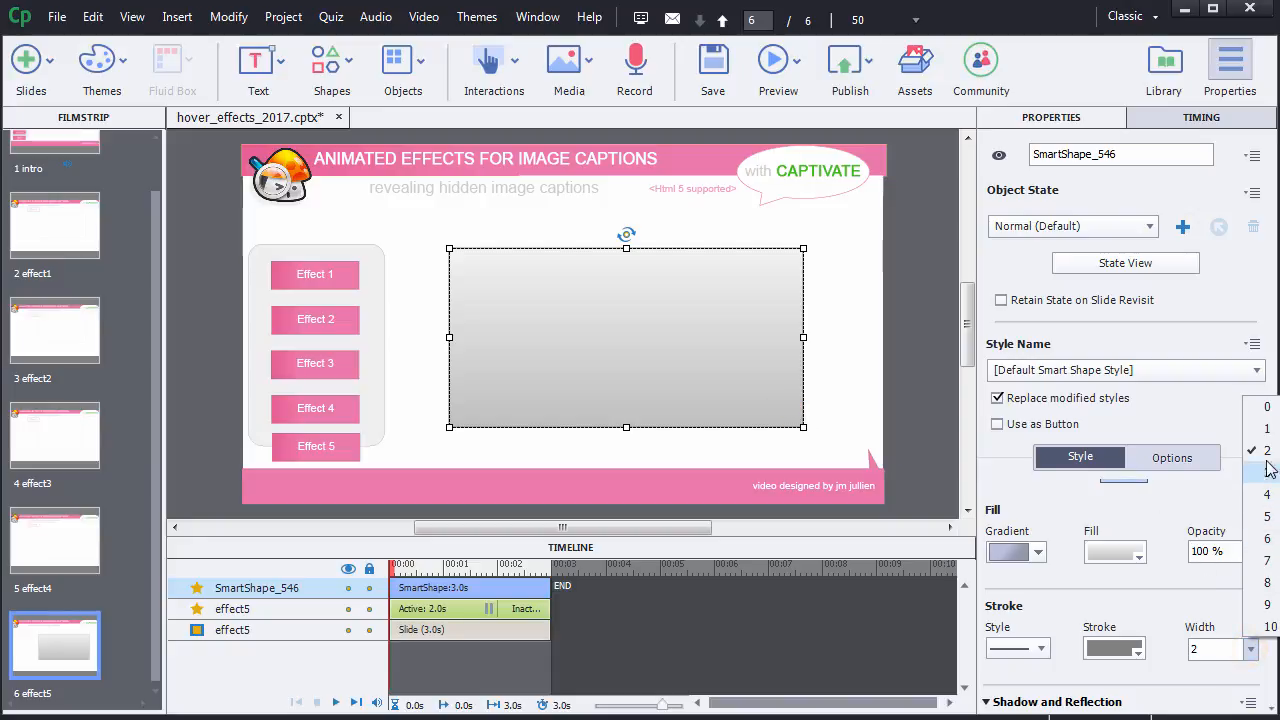
{"action": "left_click", "coordinate": [1267, 409]}
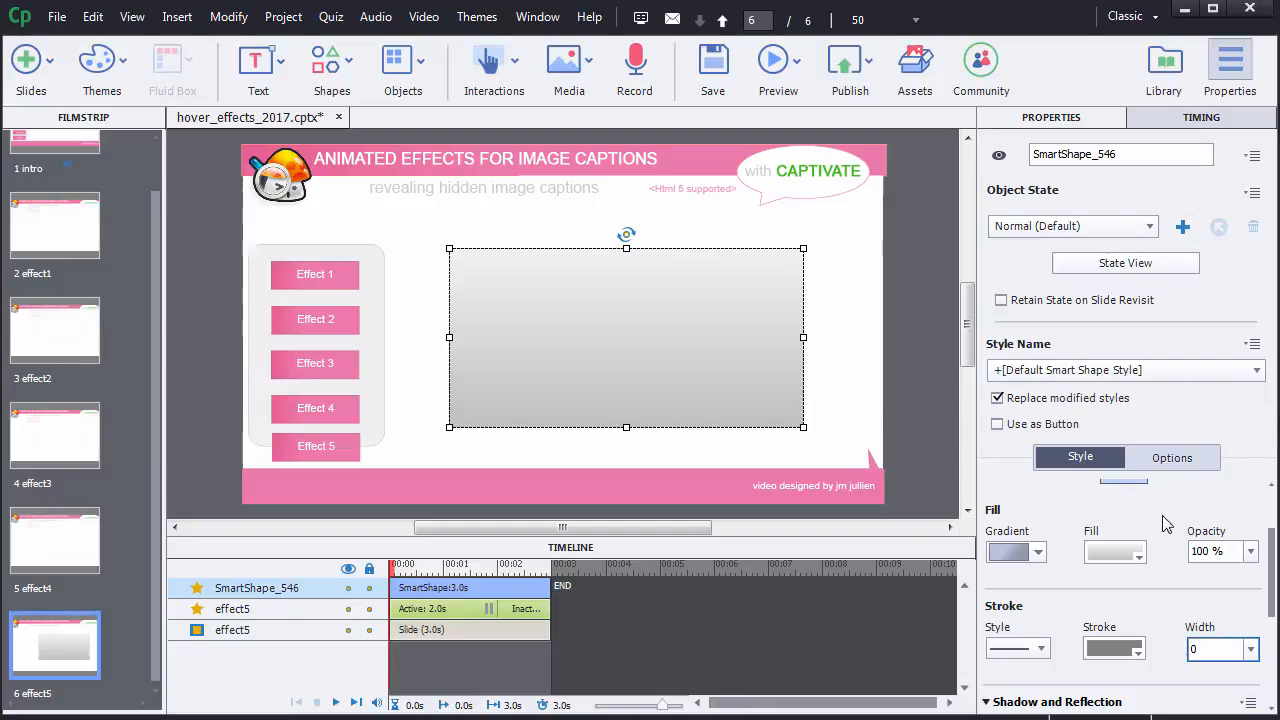
{"action": "left_click", "coordinate": [1040, 554]}
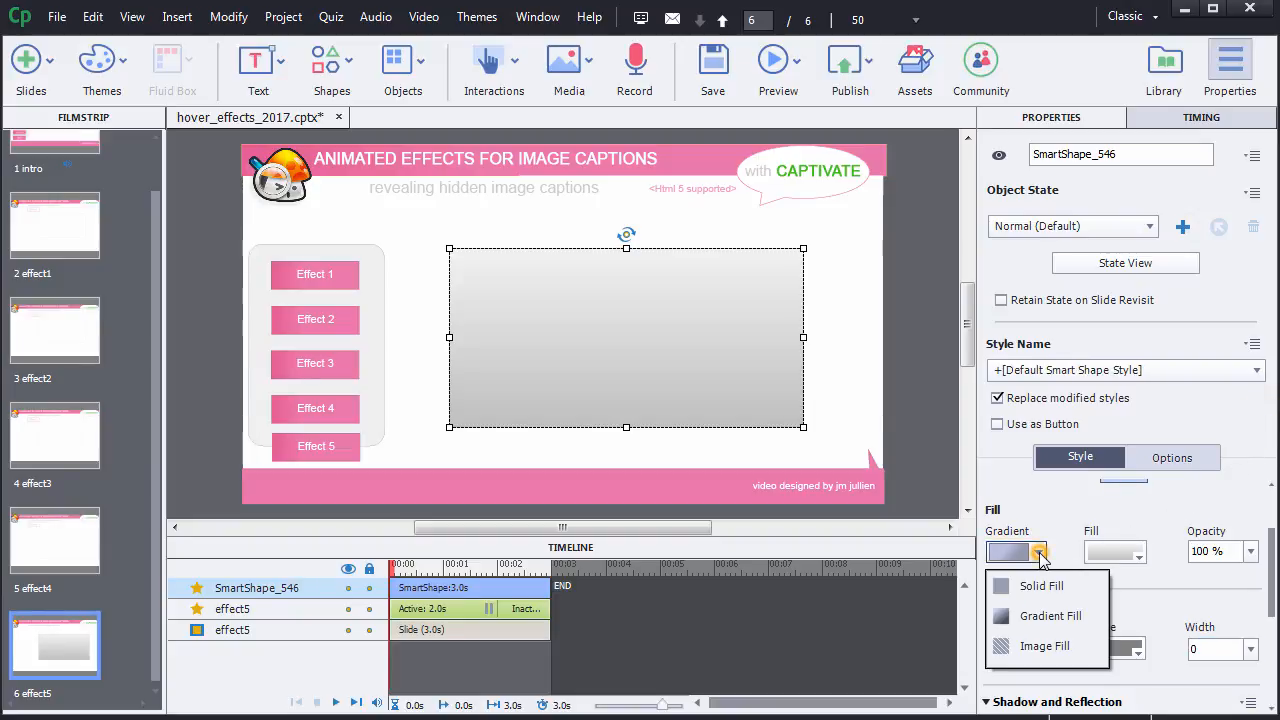
{"action": "left_click", "coordinate": [1040, 586]}
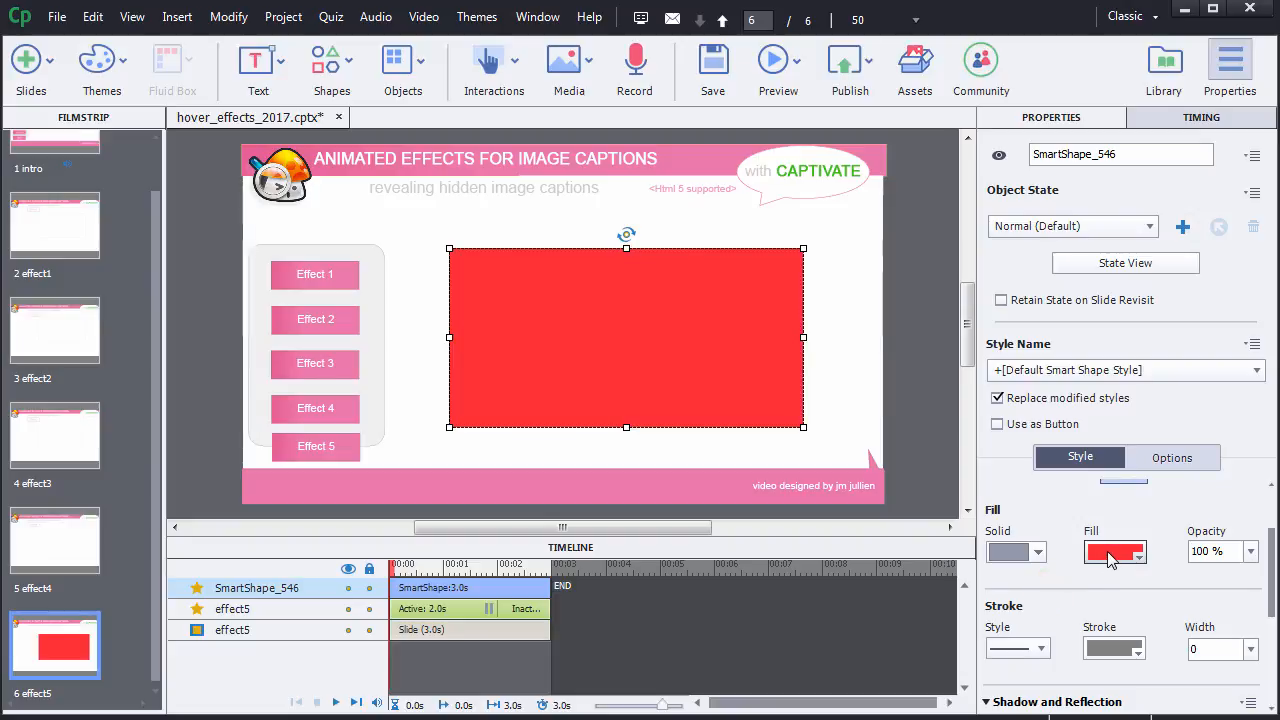
{"action": "left_click", "coordinate": [1108, 553]}
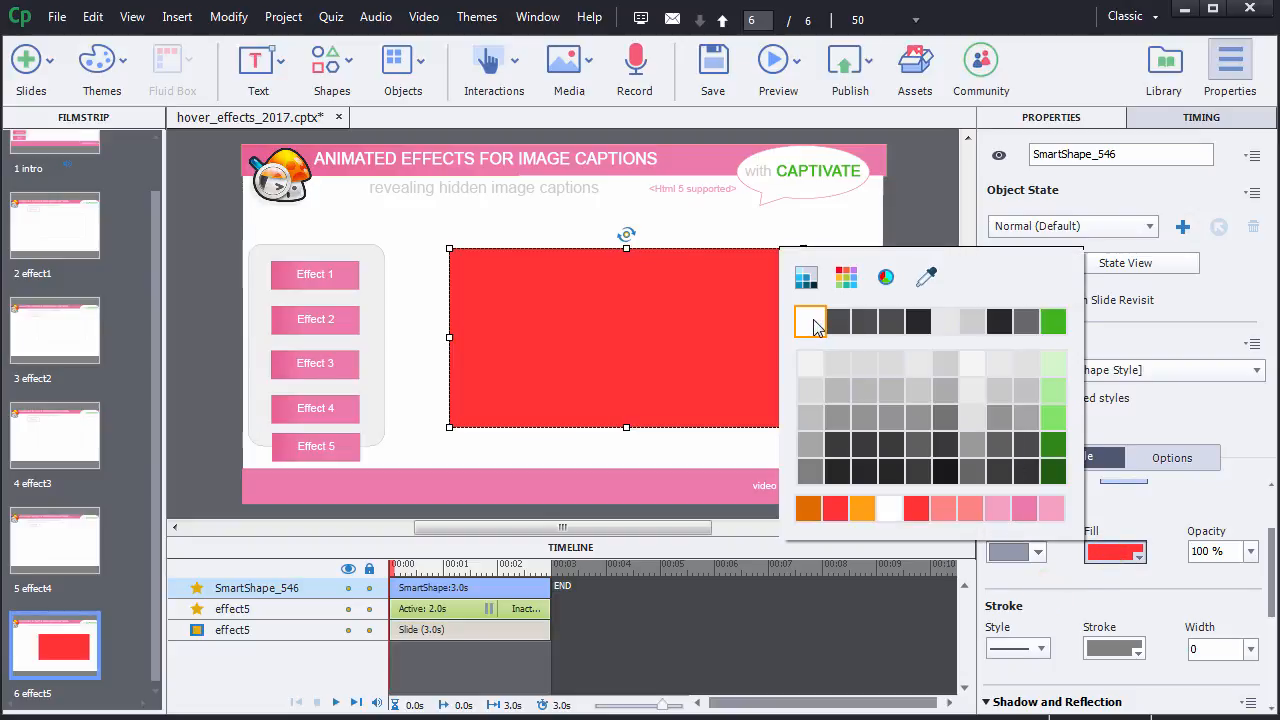
{"action": "left_click", "coordinate": [812, 324]}
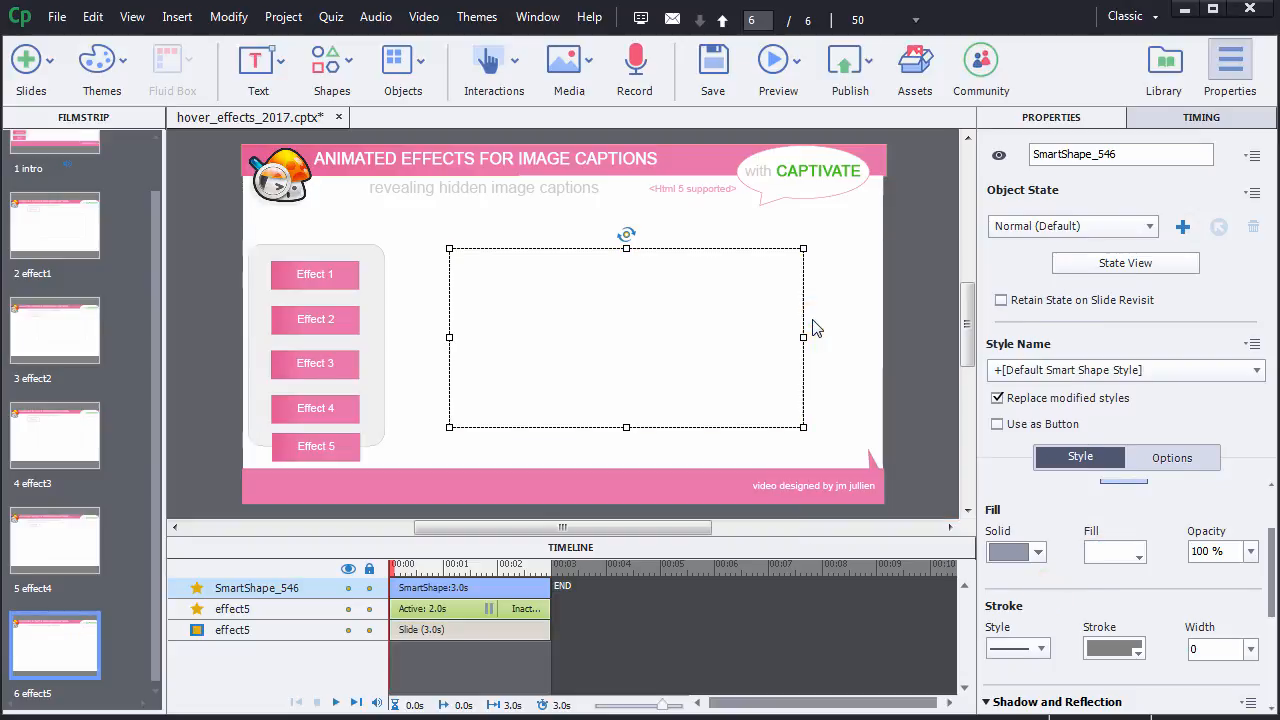
{"action": "left_click", "coordinate": [833, 338]}
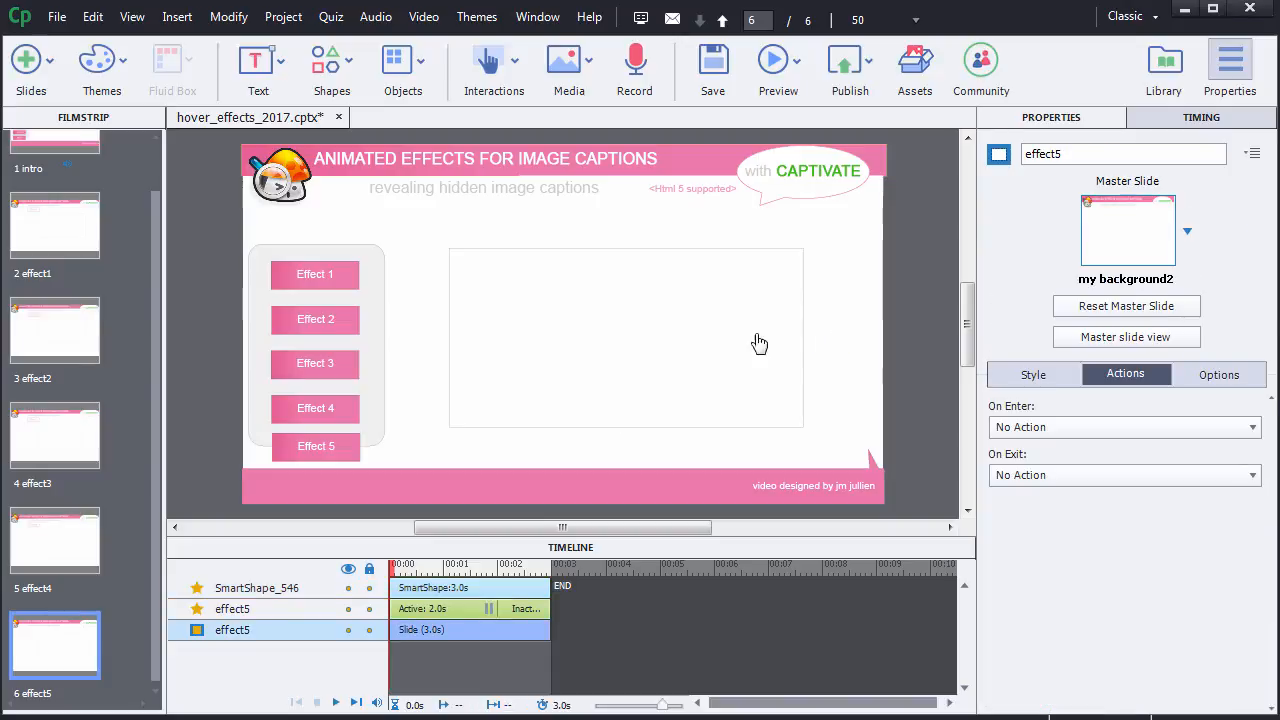
Rename the white rectangle covering the gift button to mask5.
{"action": "left_click", "coordinate": [708, 336]}
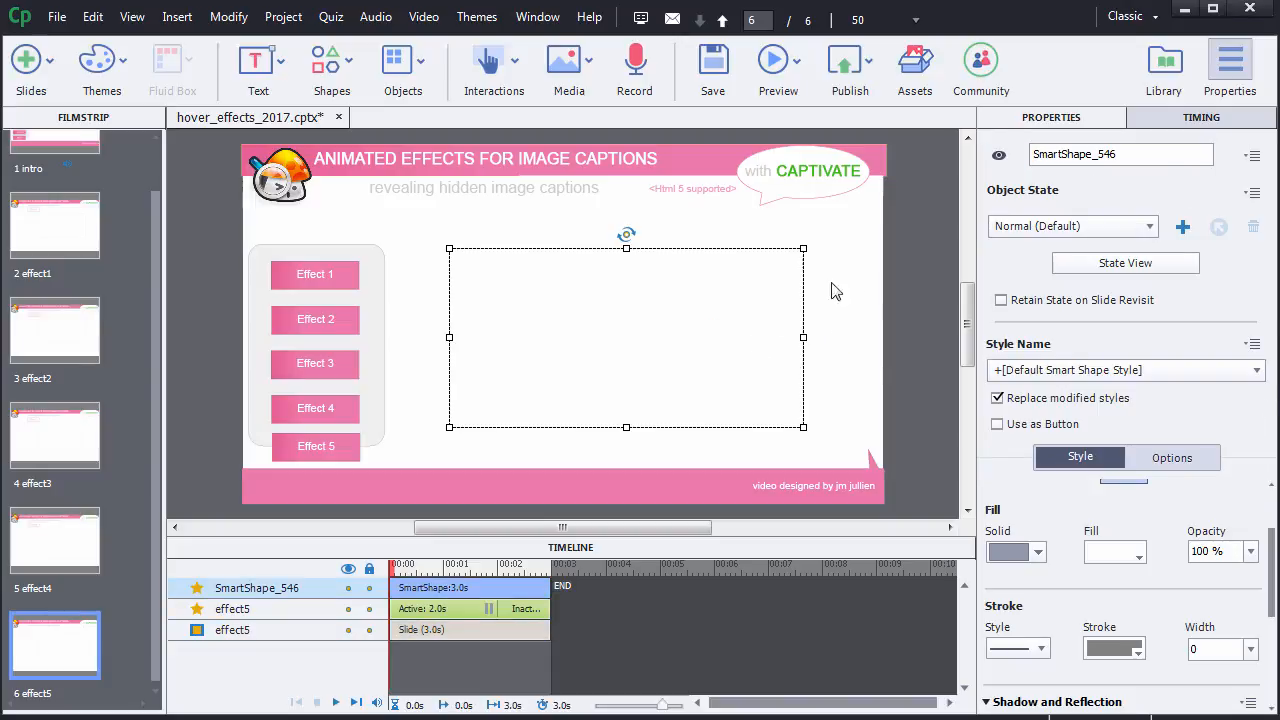
{"action": "left_click_drag", "start_coordinate": [1118, 154], "coordinate": [1025, 160]}
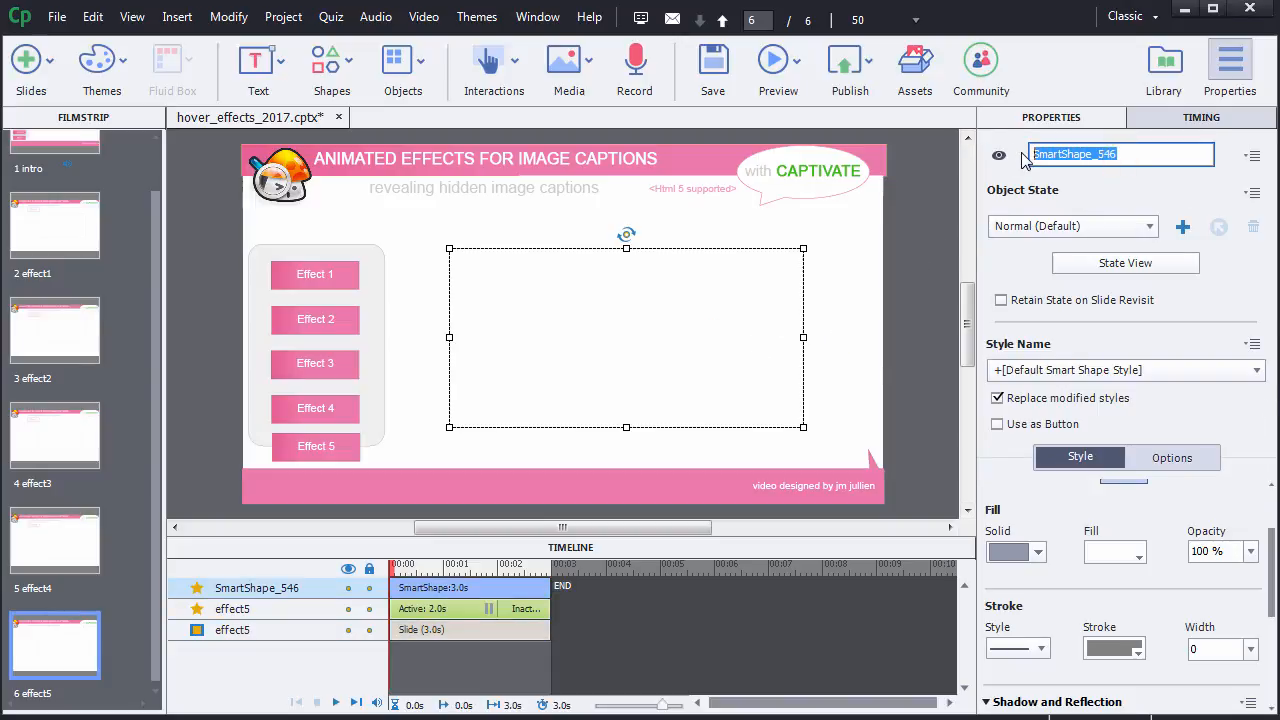
{"action": "type", "text": "mask"}
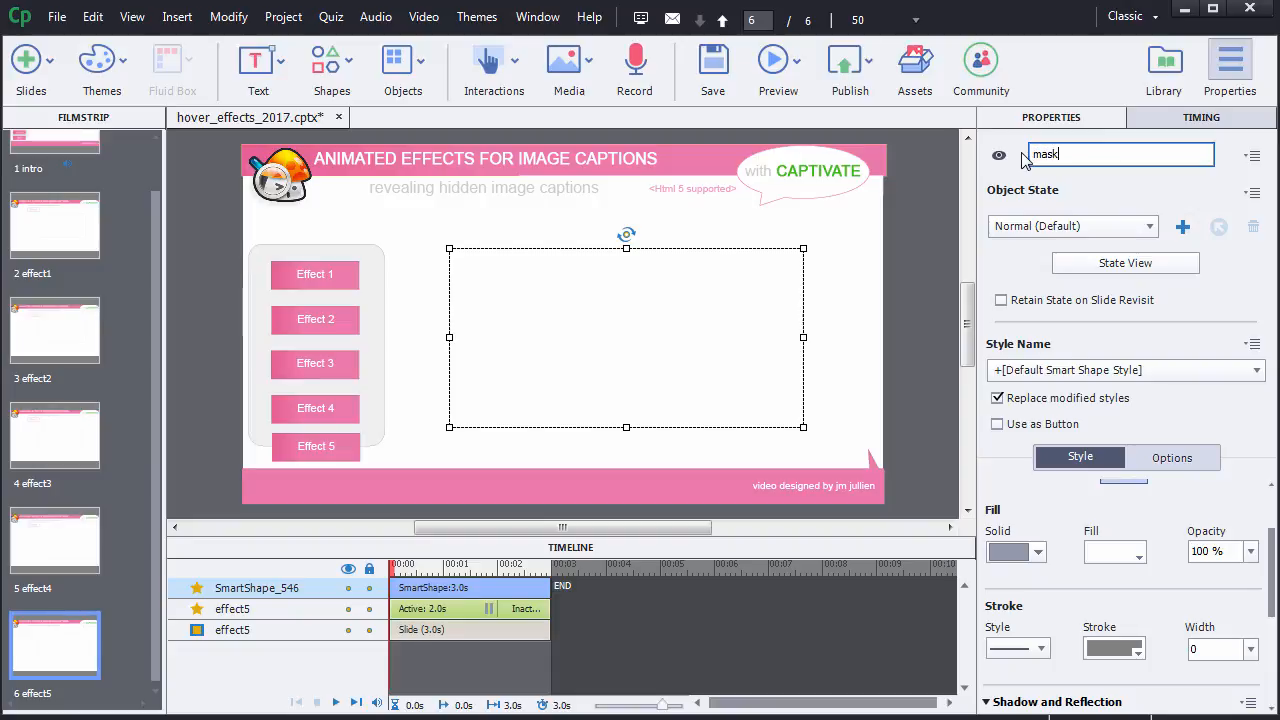
{"action": "type", "text": "5"}
{"action": "key", "text": "Return"}
Set the white mask rectangle's display time to 0.5 sec and hide it in the editing view.
{"action": "left_click", "coordinate": [1148, 118]}
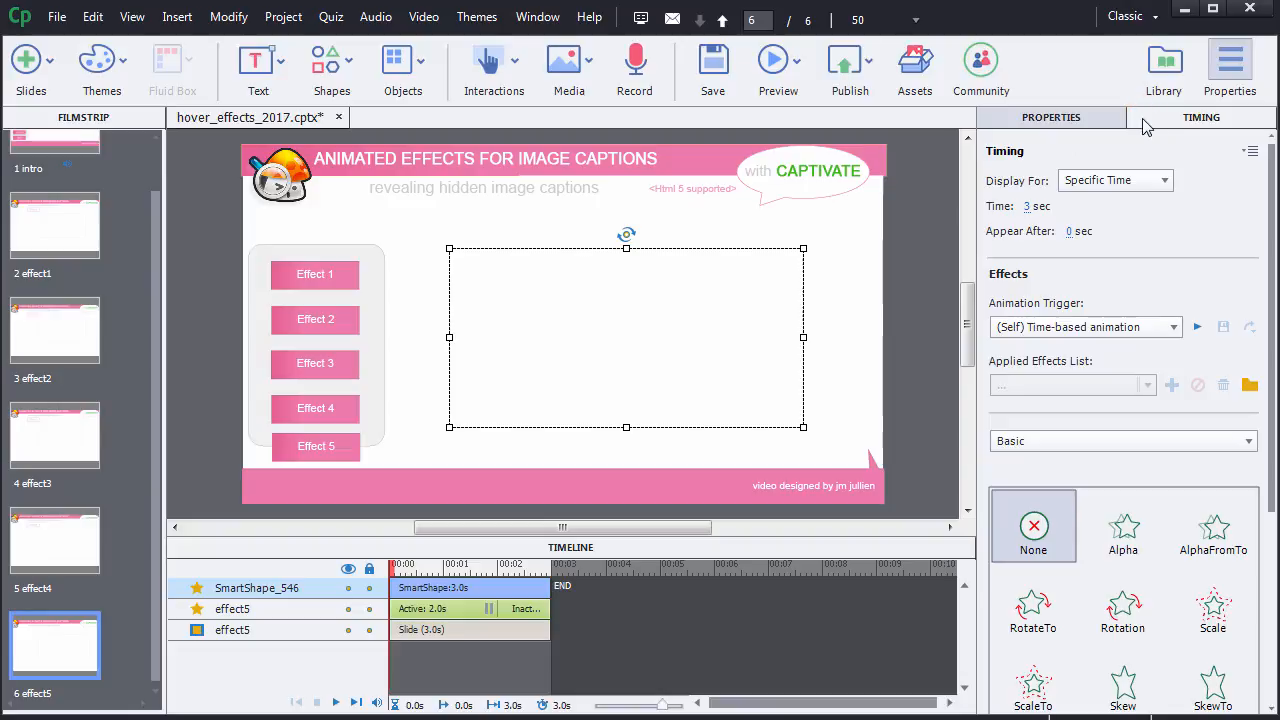
{"action": "left_click", "coordinate": [1033, 208]}
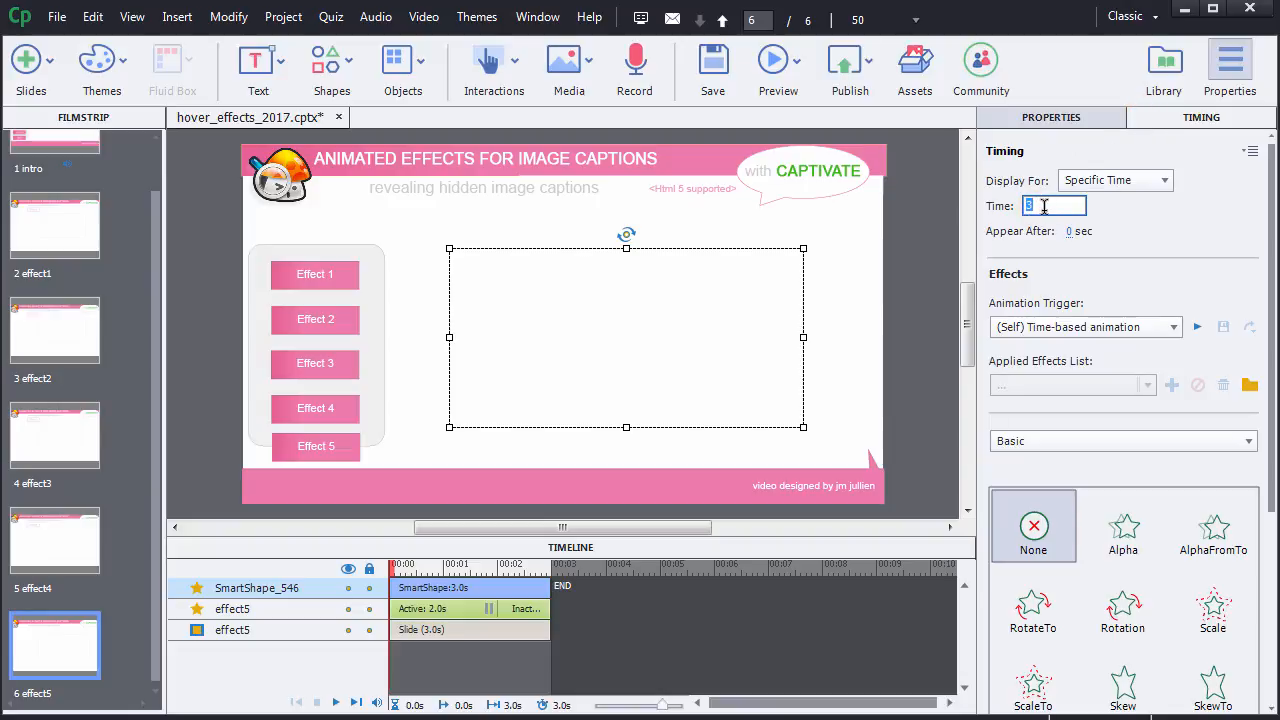
{"action": "type", "text": "0.5"}
{"action": "key", "text": "Return"}
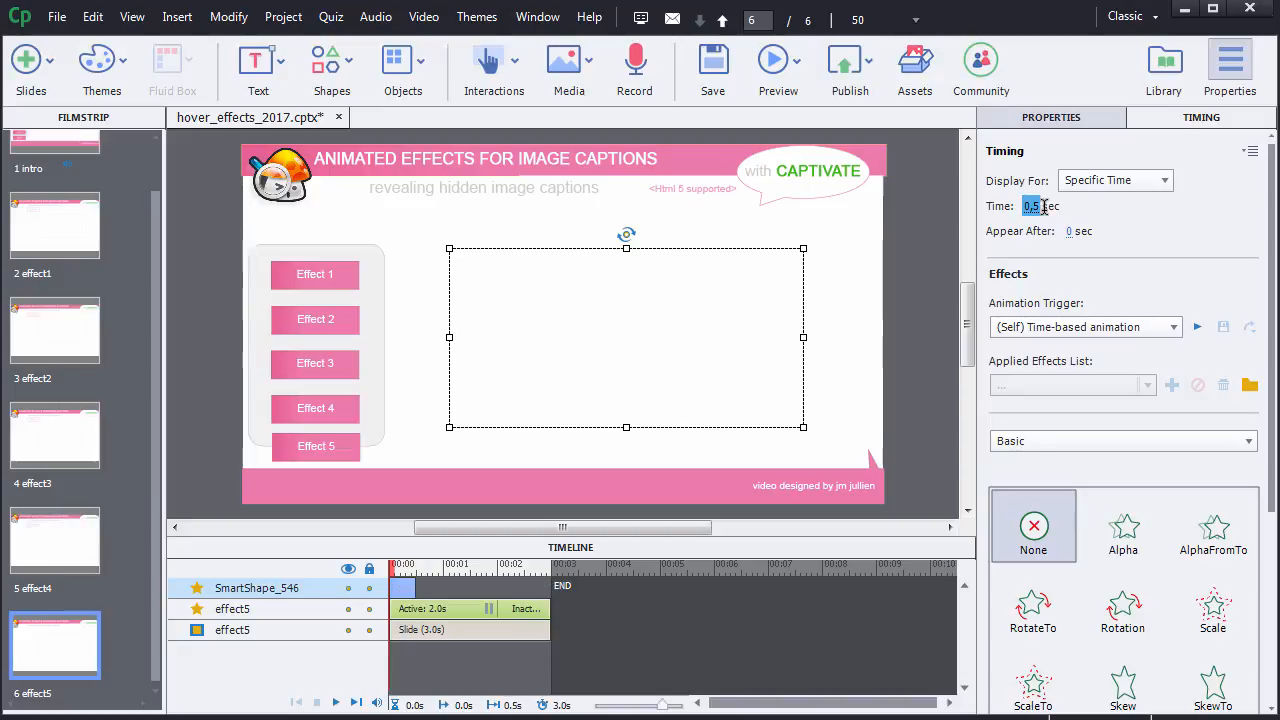
{"action": "left_click", "coordinate": [771, 289]}
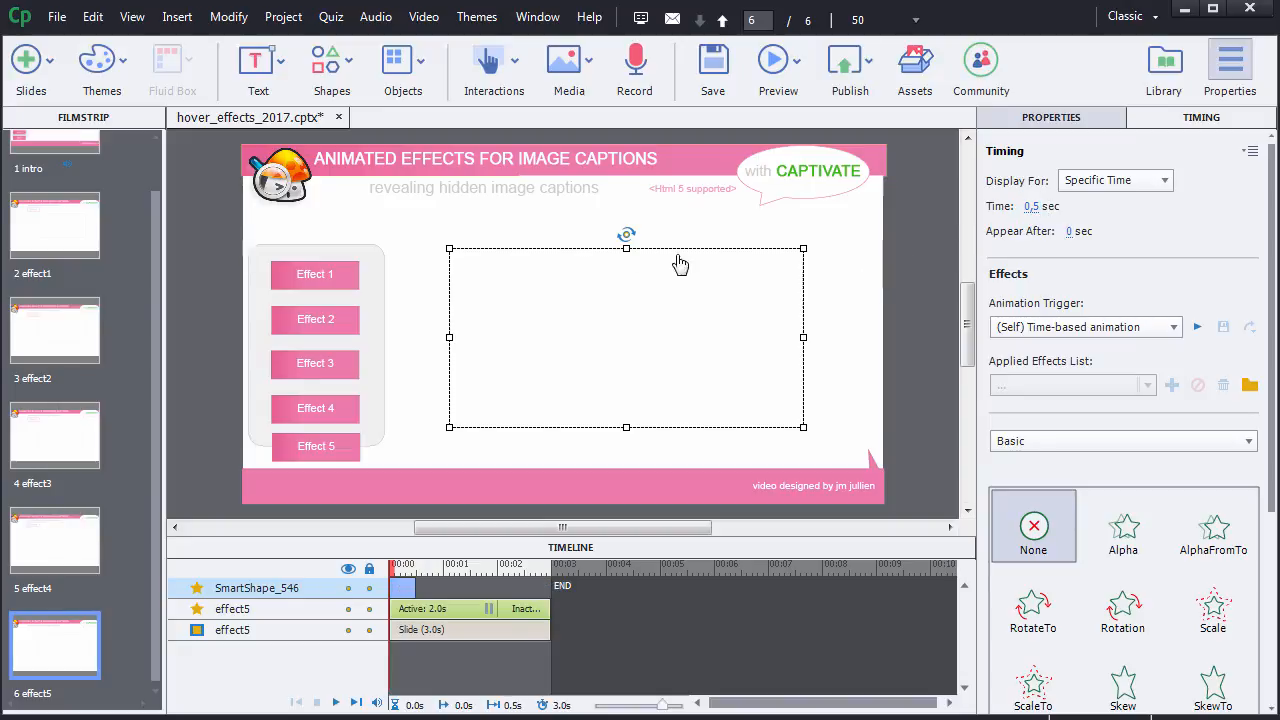
{"action": "left_click", "coordinate": [627, 249]}
{"action": "left_click", "coordinate": [826, 293]}
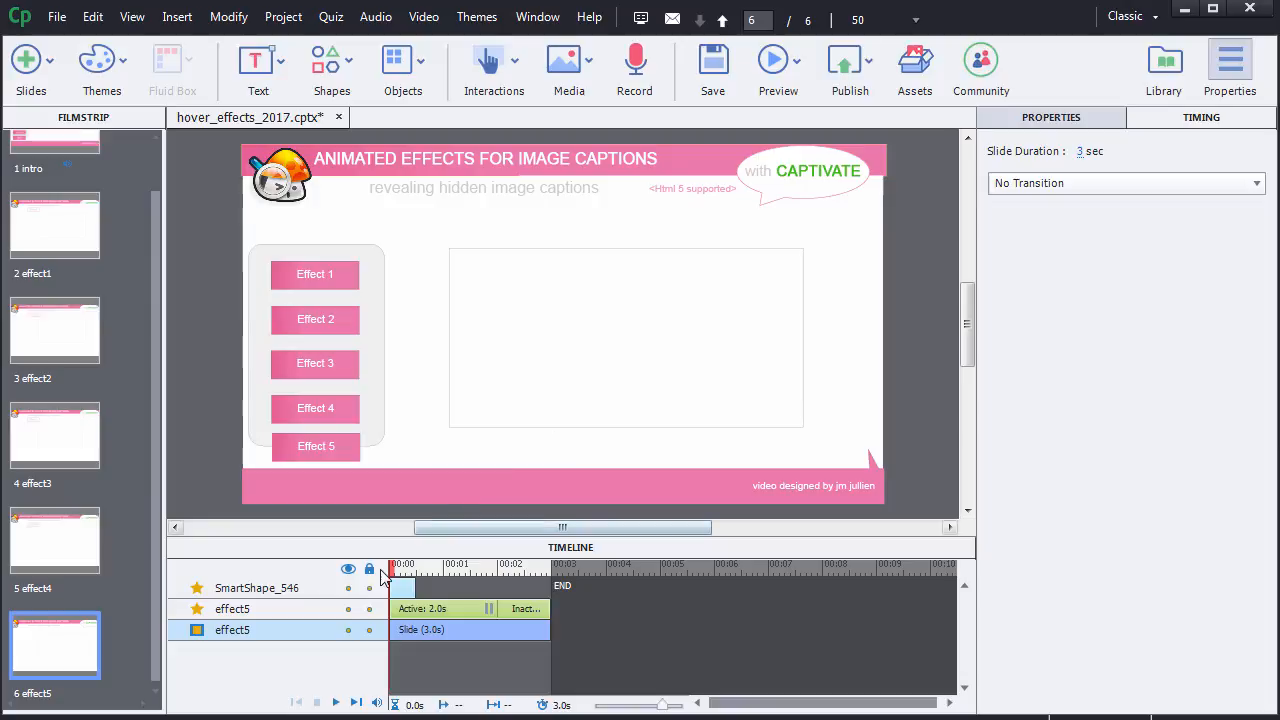
{"action": "left_click", "coordinate": [348, 588]}
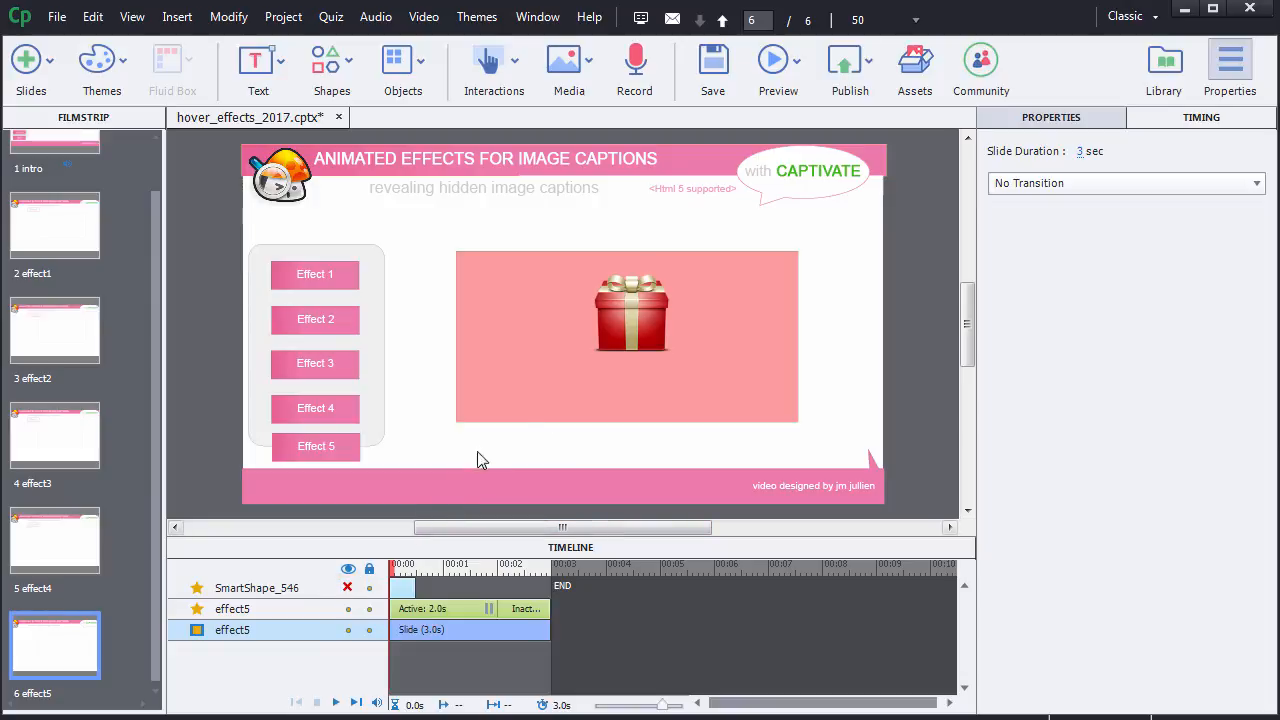
Preview the project in the browser, open Effect 5 and check how the masked gift button appears and animates on rollover.
{"action": "left_click", "coordinate": [787, 74]}
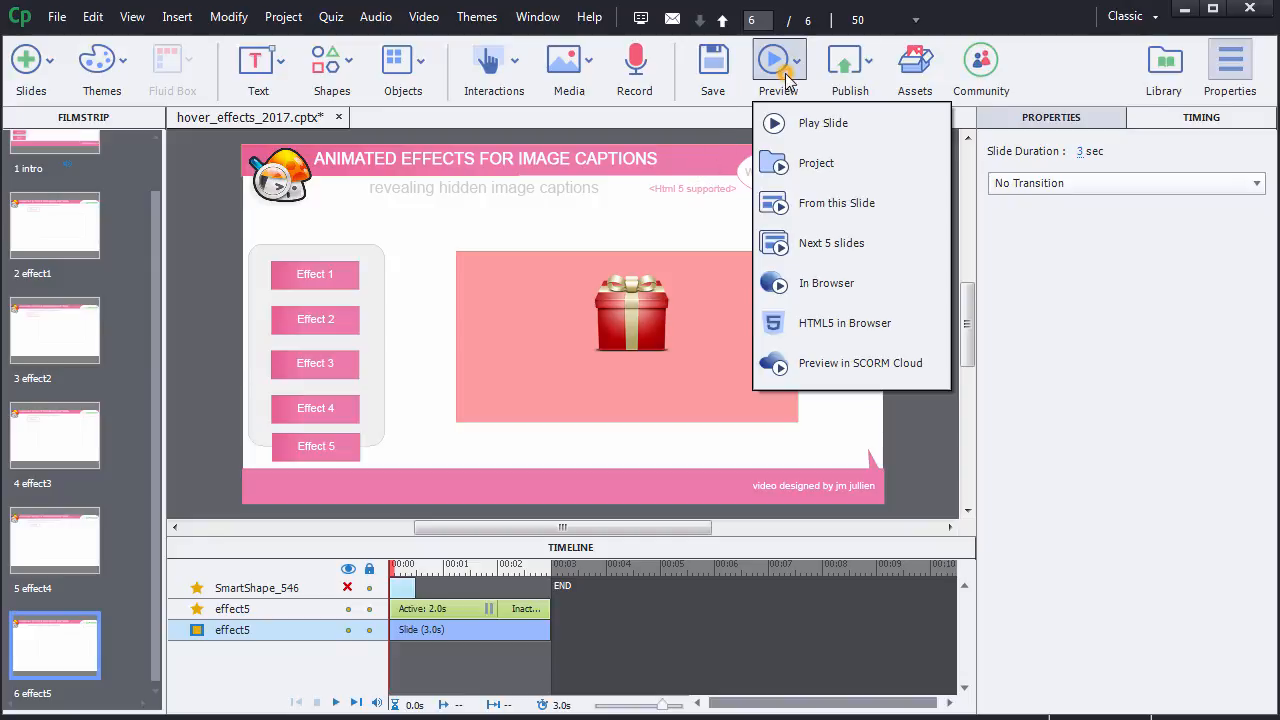
{"action": "left_click", "coordinate": [831, 290]}
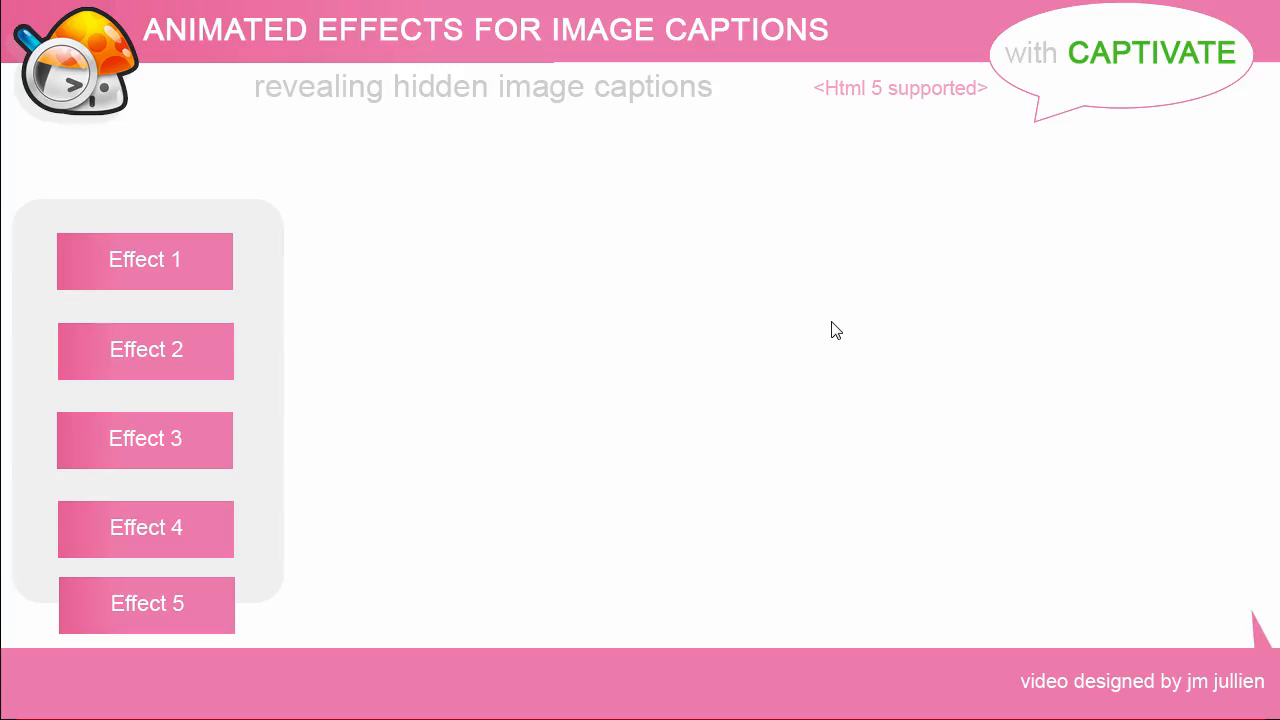
{"action": "left_click", "coordinate": [201, 606]}
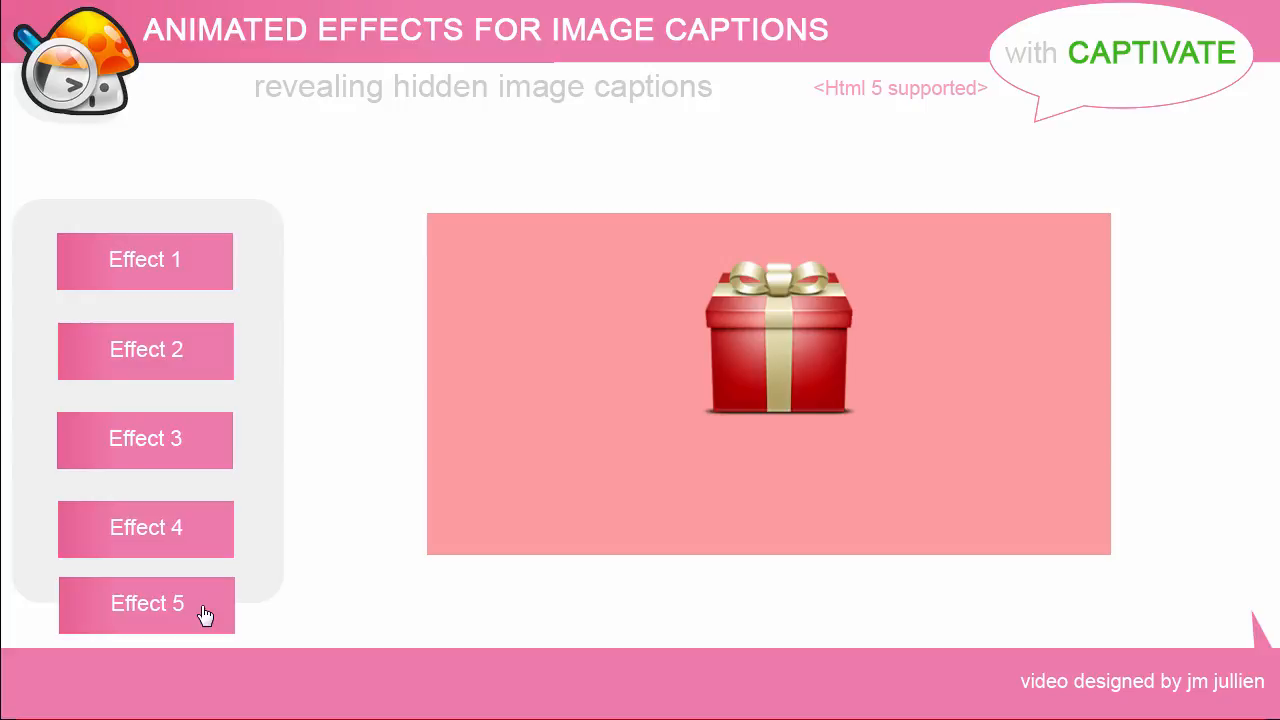
{"action": "mouse_move", "coordinate": [492, 437]}
{"action": "mouse_move", "coordinate": [546, 411]}
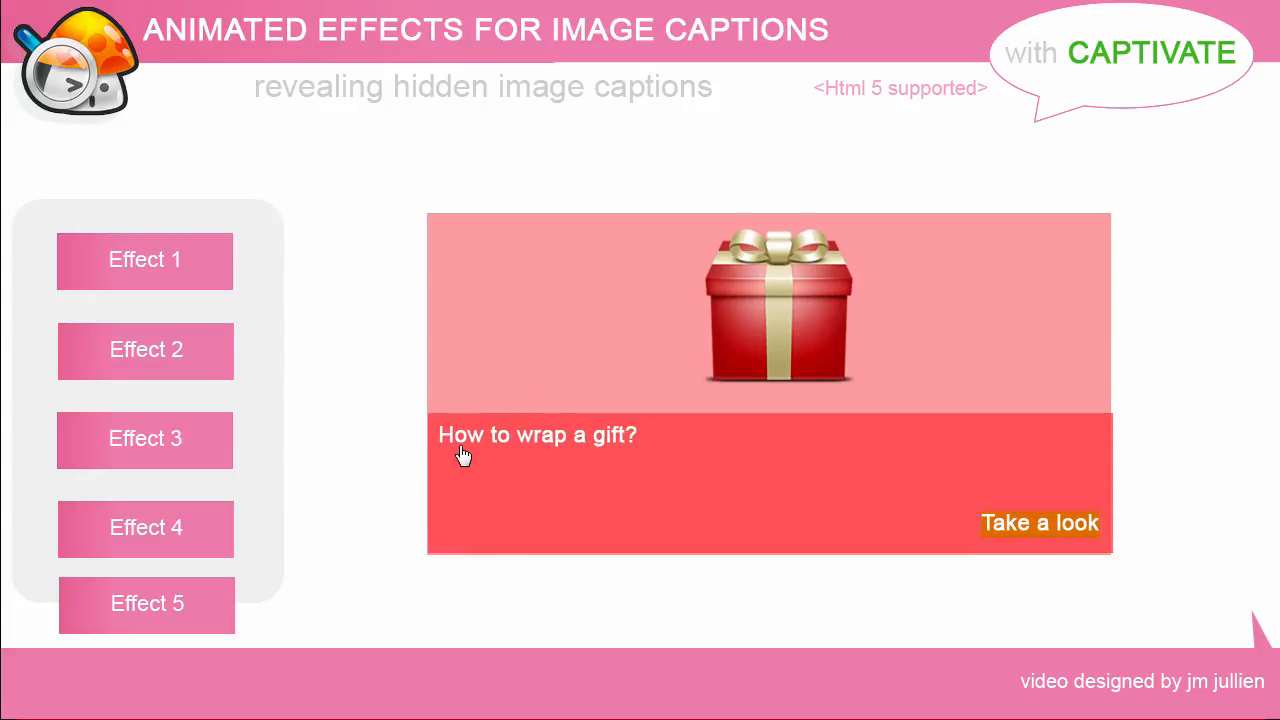
{"action": "mouse_move", "coordinate": [543, 437]}
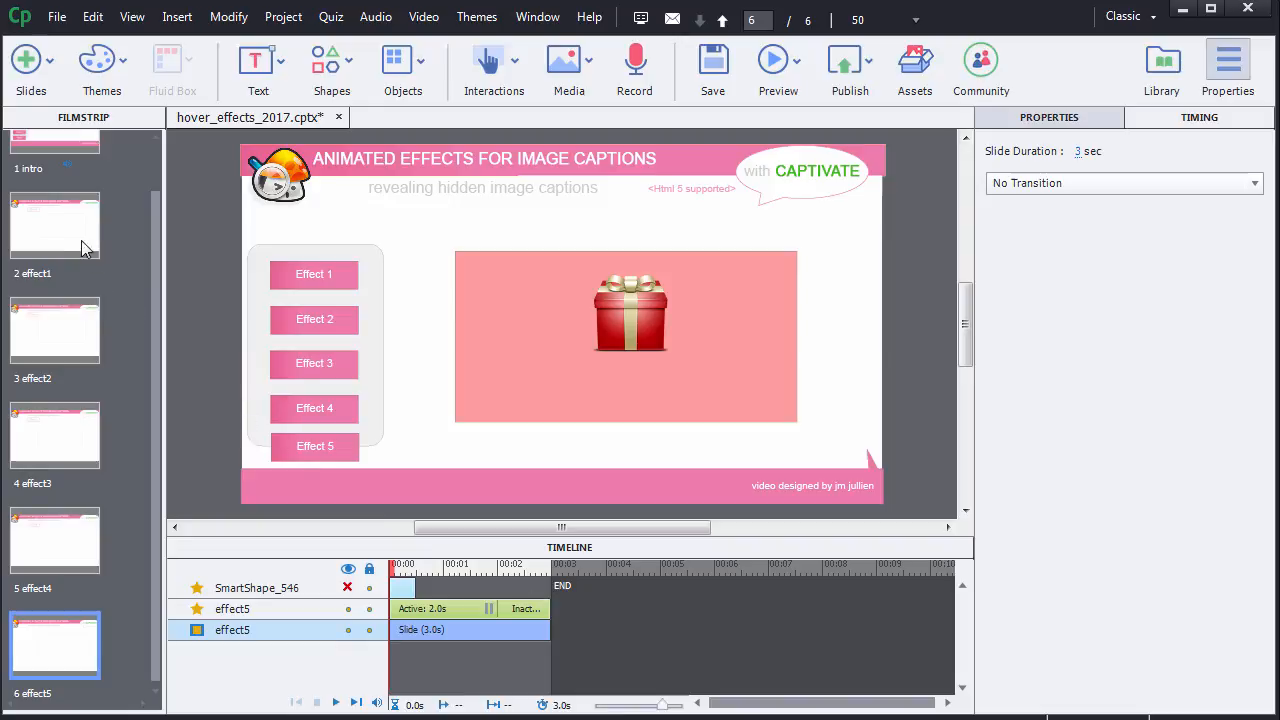
Open the object states of the effect2 slide's button and examine the Module 1 caption and book image in the Normal state.
{"action": "left_click", "coordinate": [71, 335]}
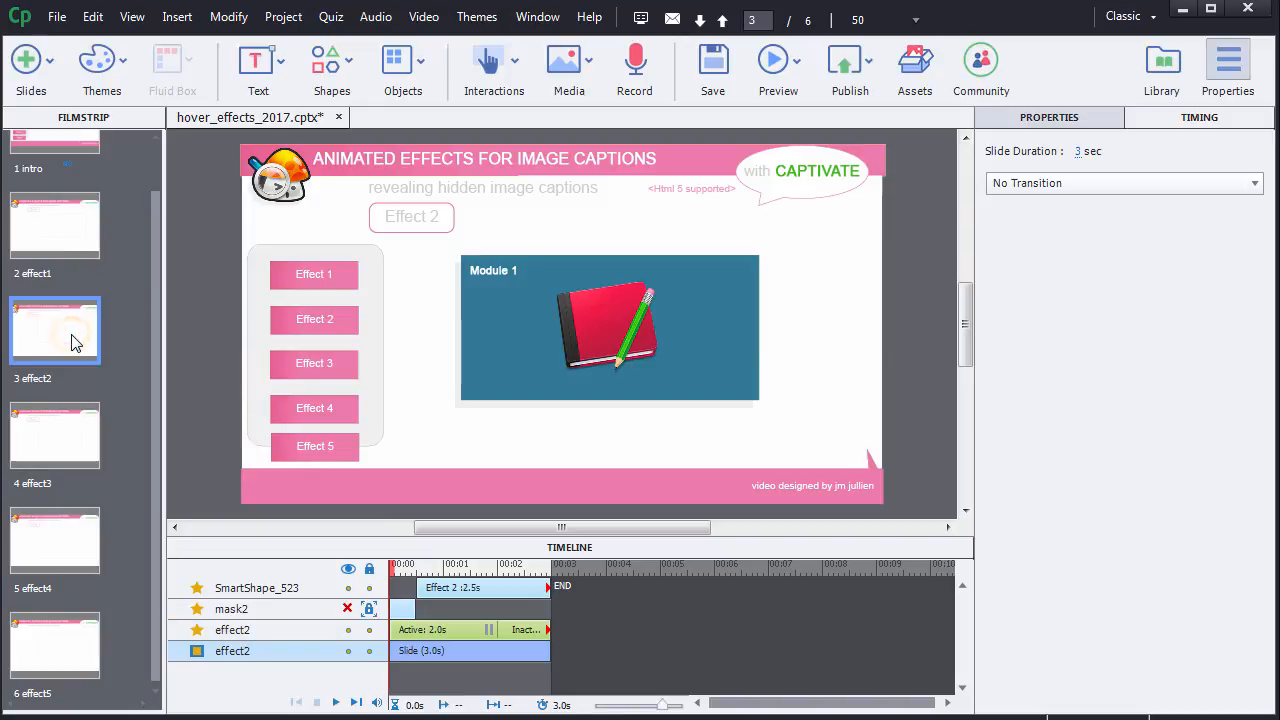
{"action": "left_click", "coordinate": [532, 298]}
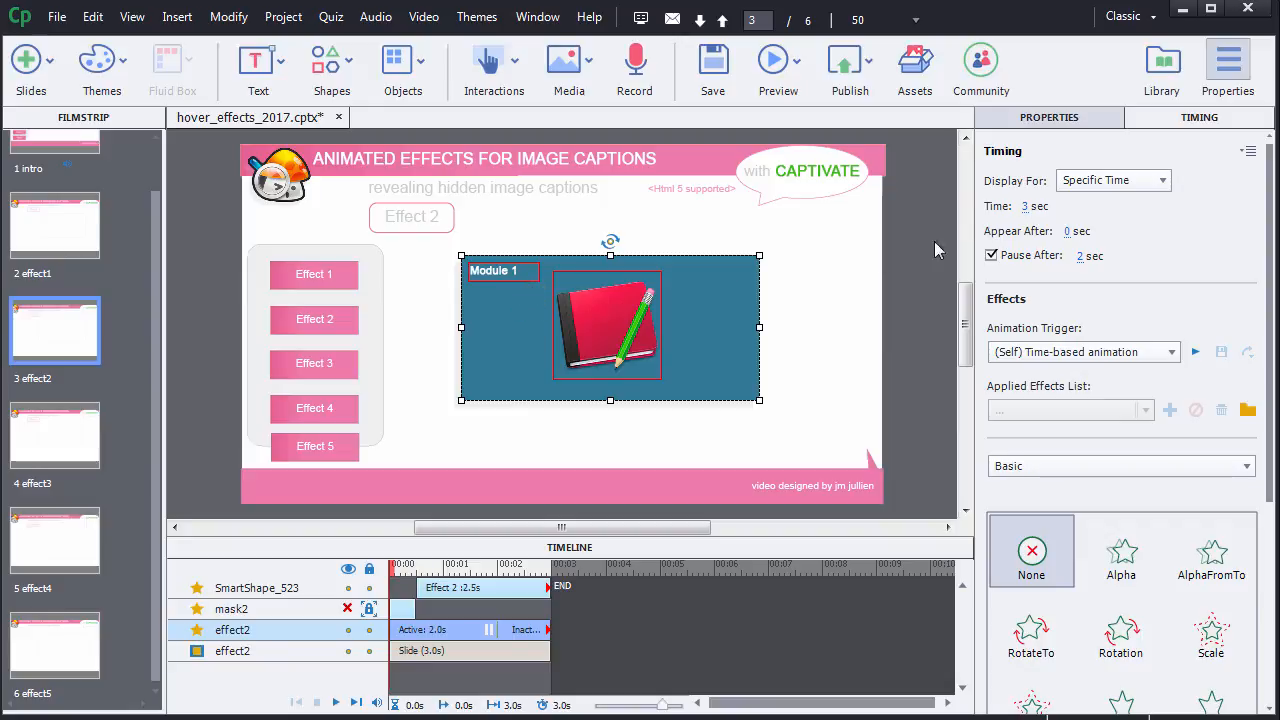
{"action": "left_click", "coordinate": [1070, 120]}
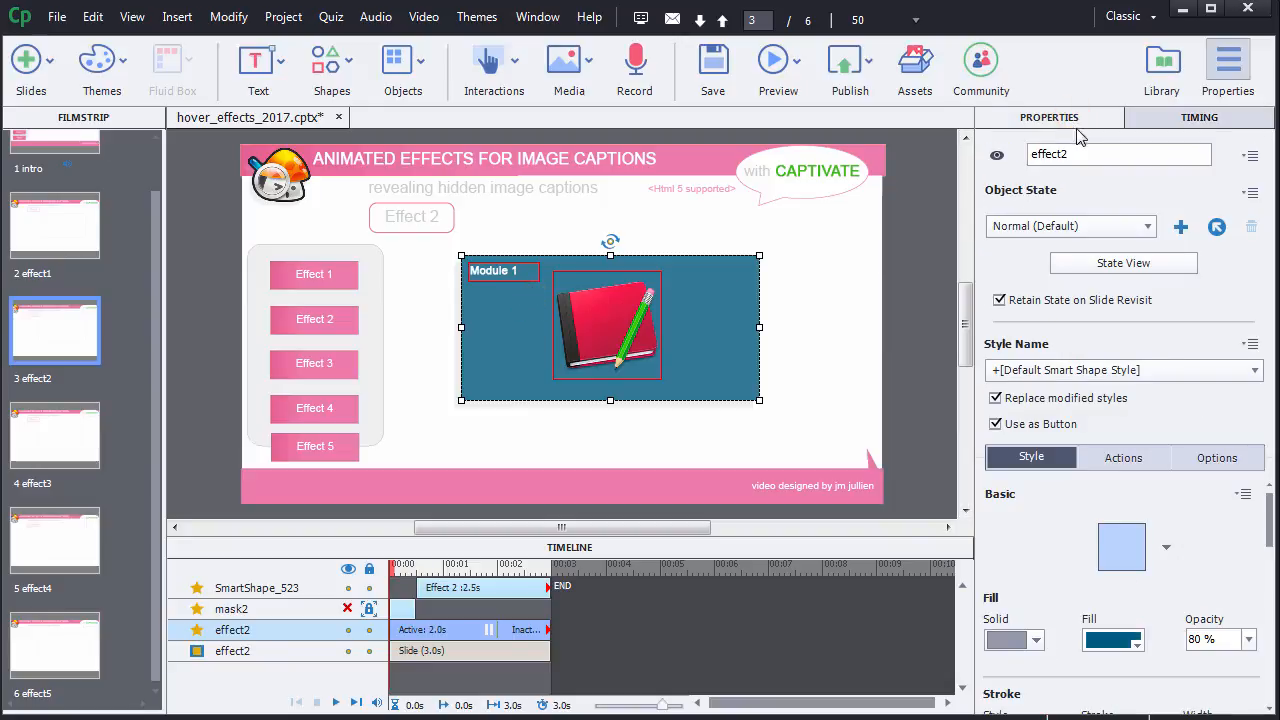
{"action": "left_click", "coordinate": [1103, 265]}
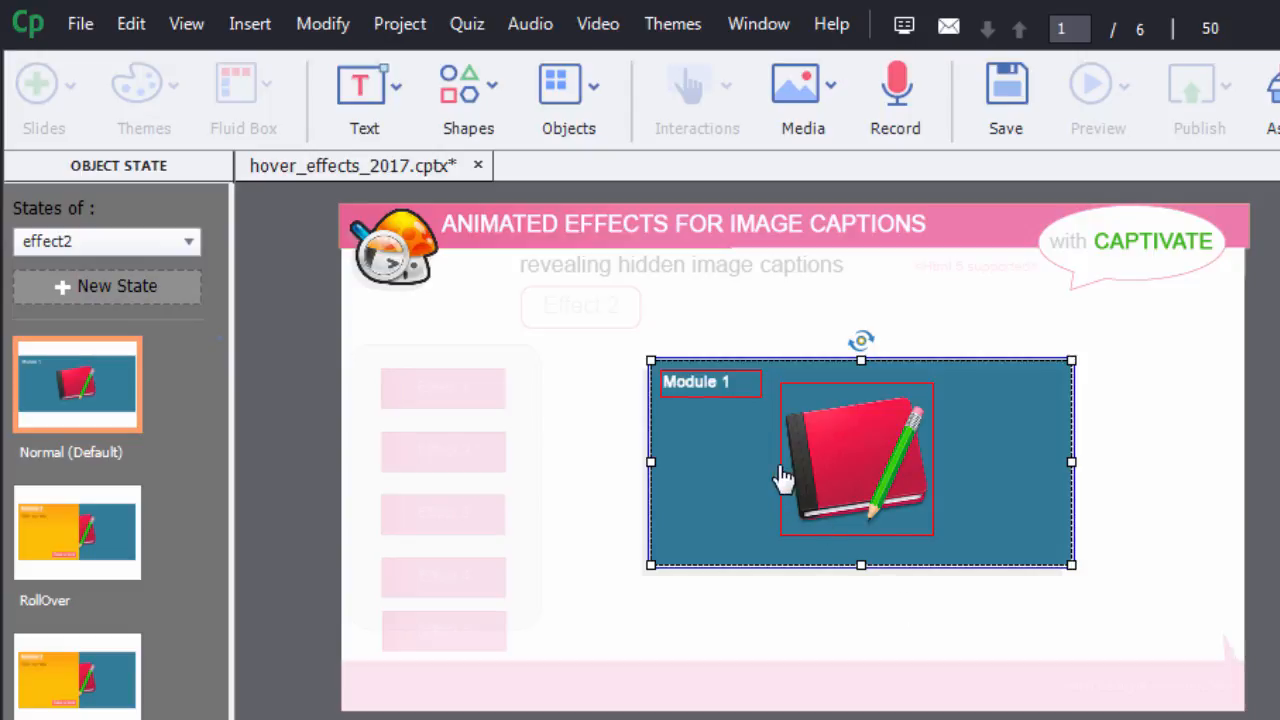
{"action": "left_click", "coordinate": [725, 385]}
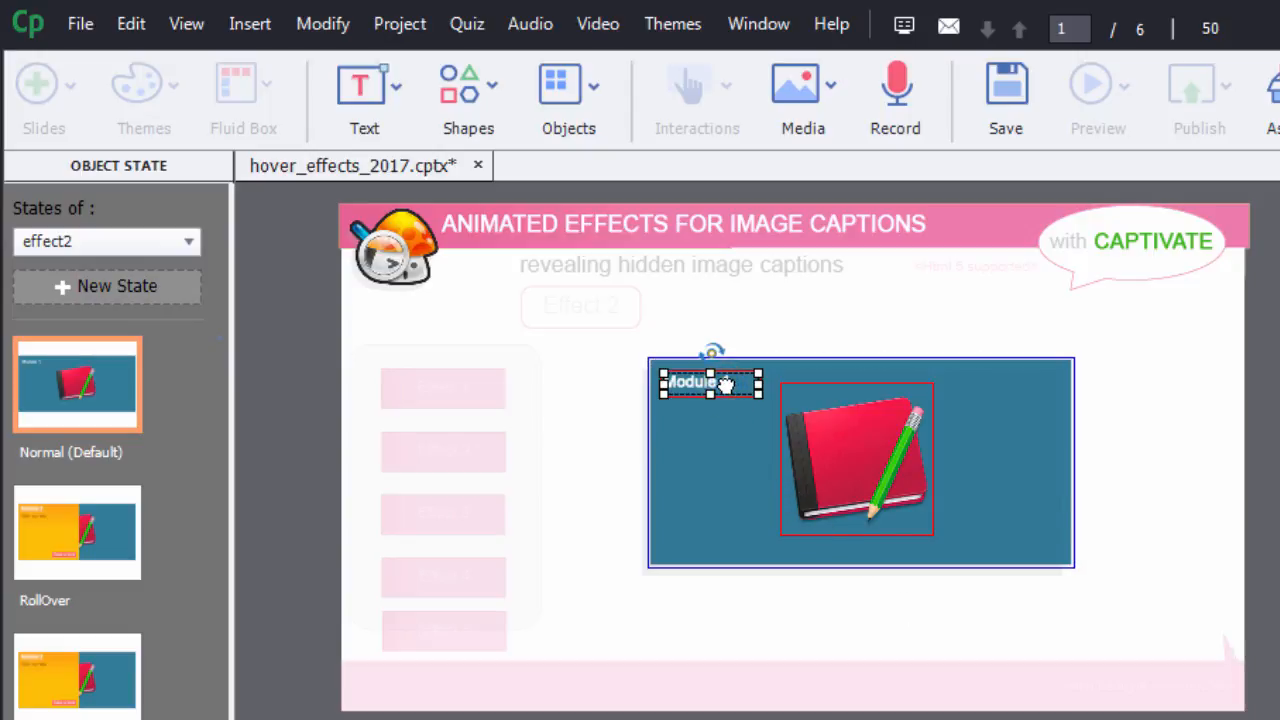
{"action": "left_click", "coordinate": [825, 456]}
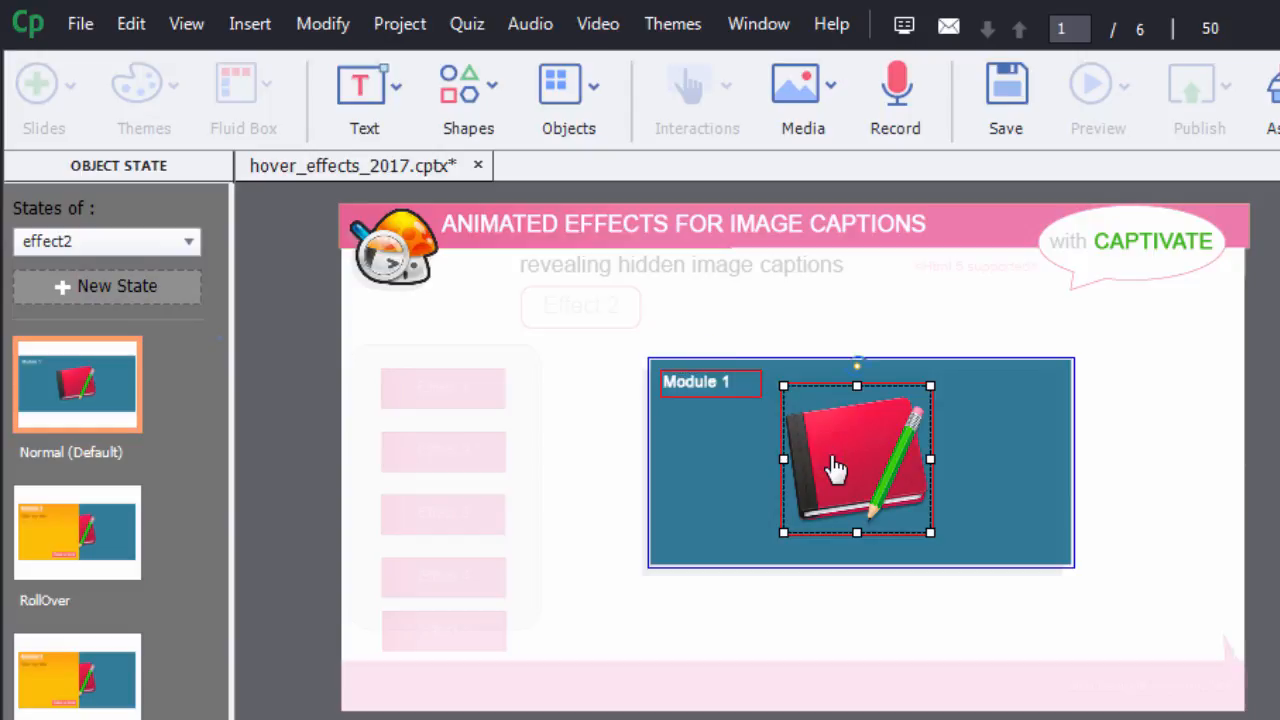
Examine the effects applied to the orange caption shape and the book image in the effect2 button's RollOver state.
{"action": "left_click", "coordinate": [111, 551]}
{"action": "left_click", "coordinate": [694, 488]}
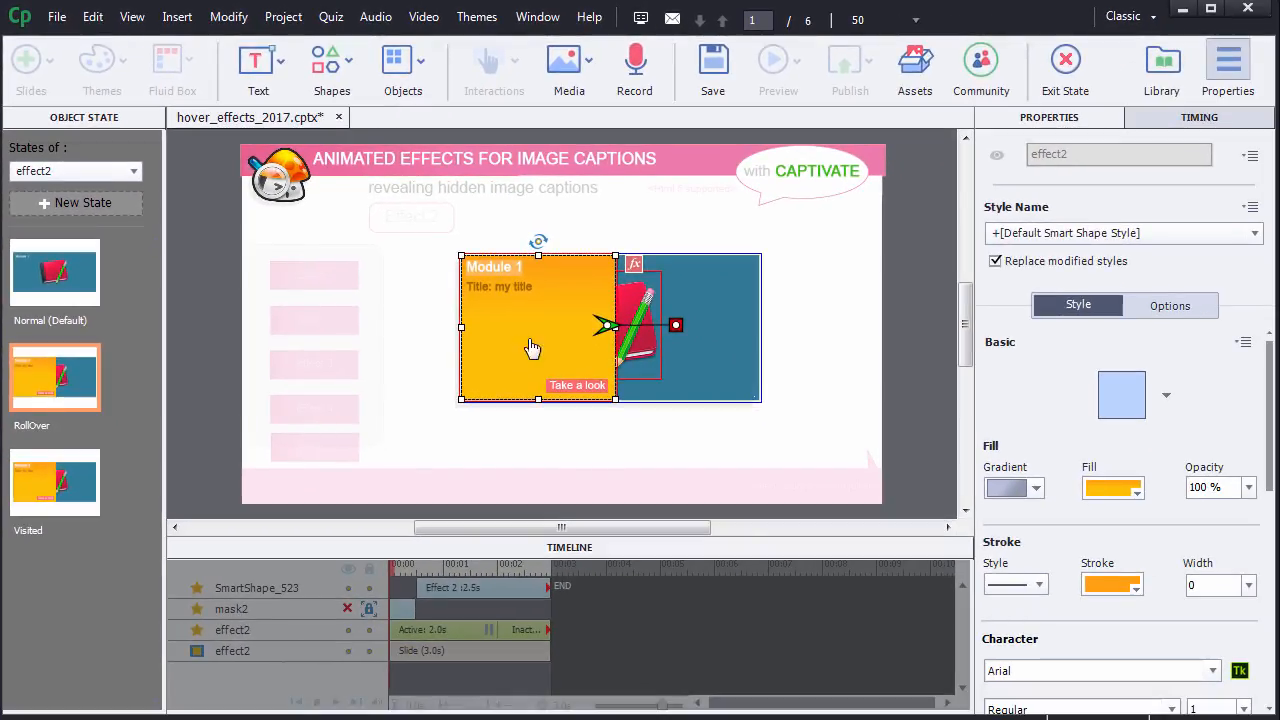
{"action": "left_click", "coordinate": [1170, 120]}
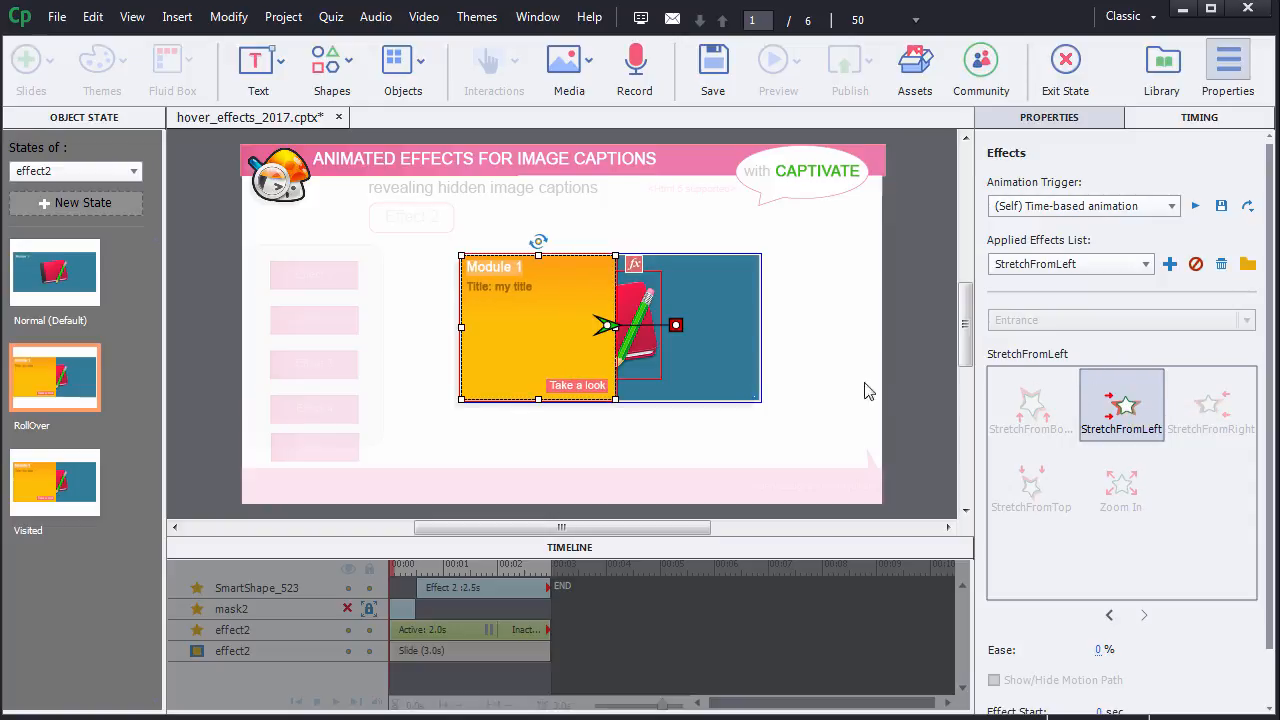
{"action": "left_click", "coordinate": [638, 354]}
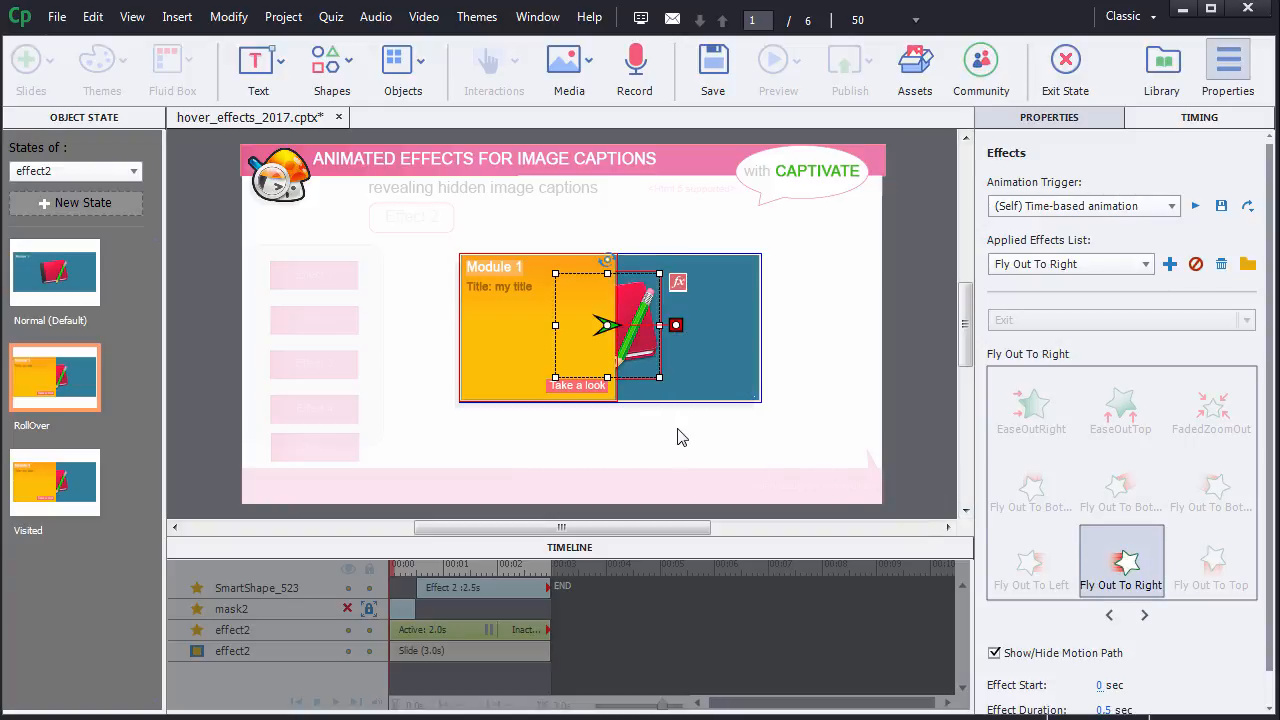
Examine the effects on the caption shape and book image in the effect2 button's Visited state, then exit the state view.
{"action": "left_click", "coordinate": [77, 484]}
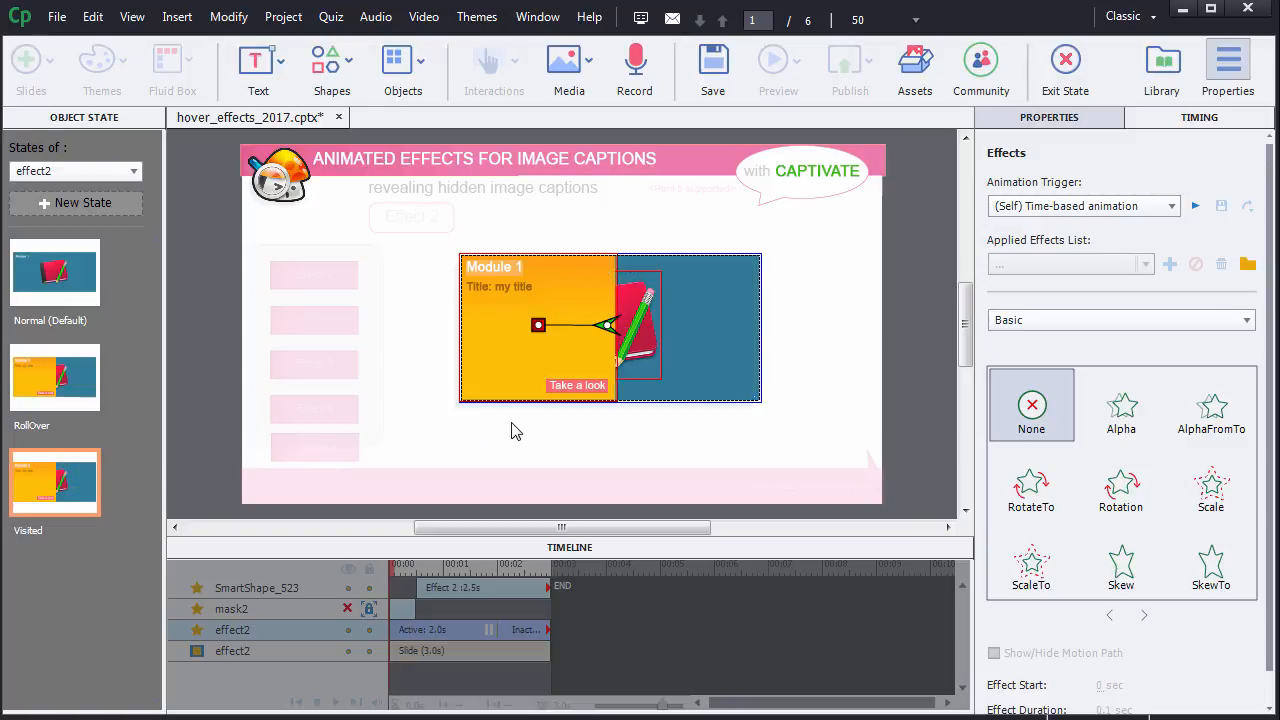
{"action": "left_click", "coordinate": [512, 372]}
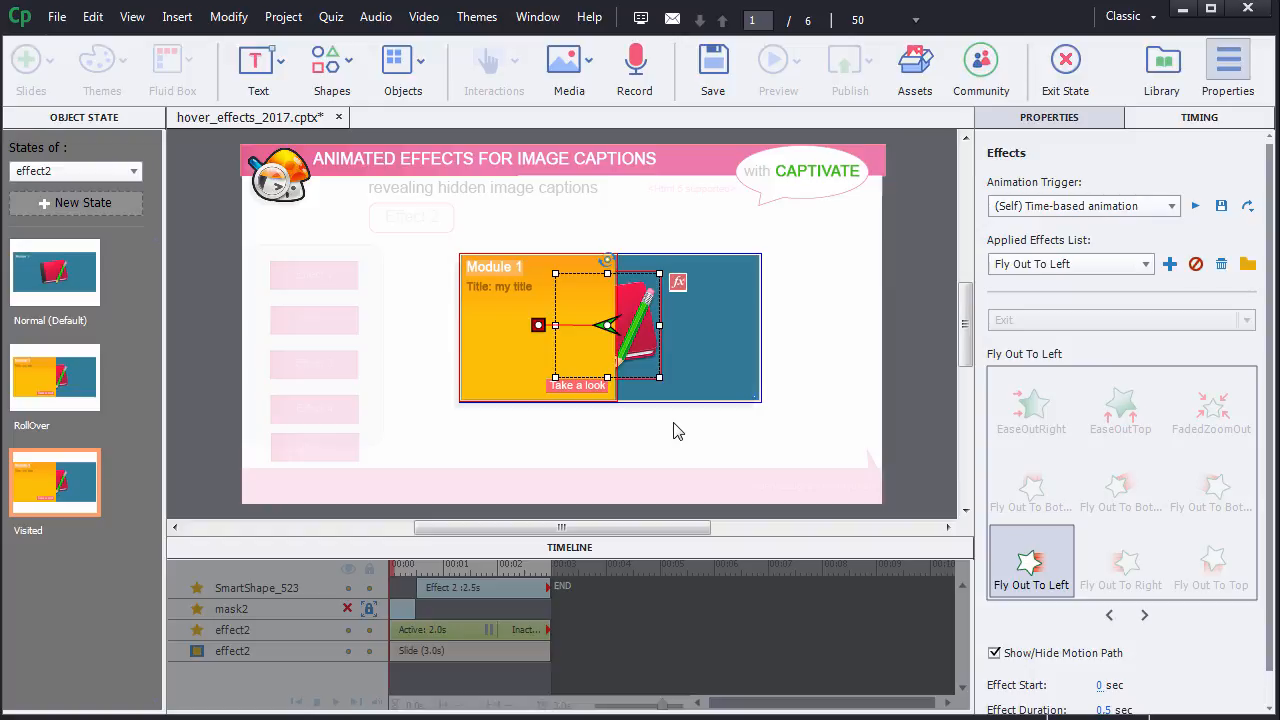
{"action": "left_click", "coordinate": [1066, 64]}
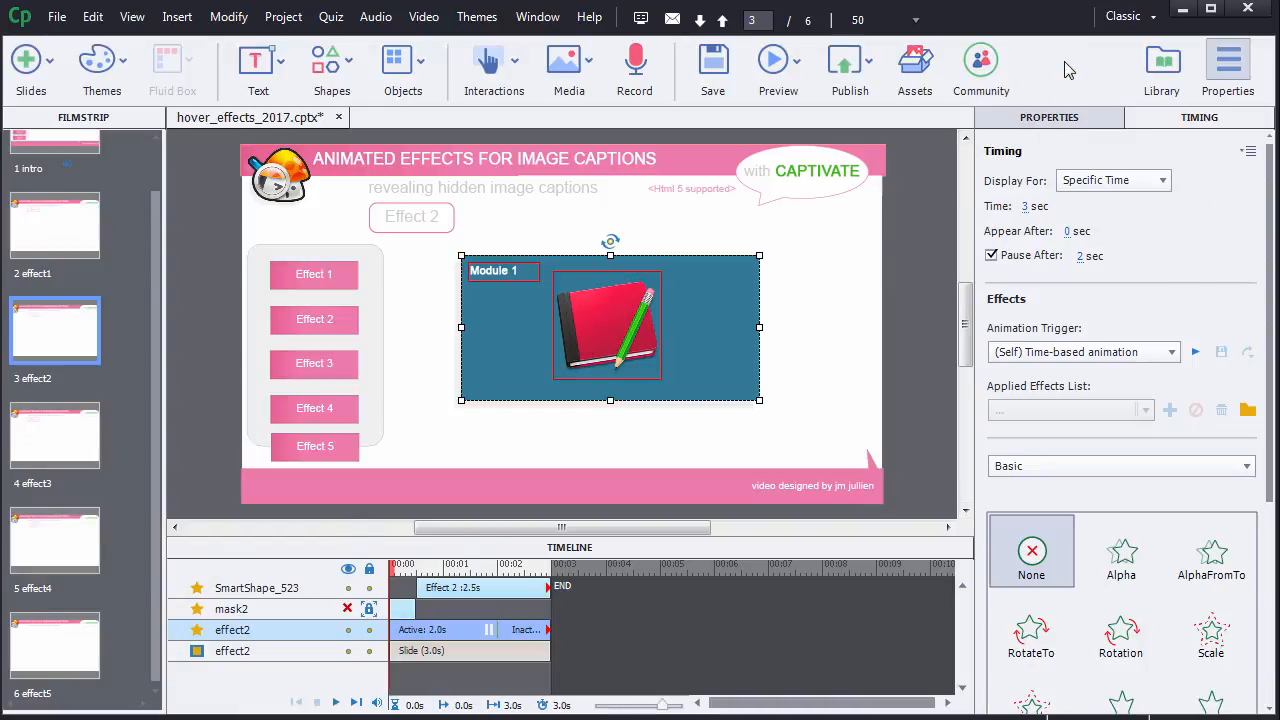
Open the object states of the effect3 slide's button and examine the orange shape and YouTube bottle image in the Normal state.
{"action": "scroll", "coordinate": [77, 499], "scroll_direction": "up", "scroll_amount": 1}
{"action": "left_click", "coordinate": [77, 499]}
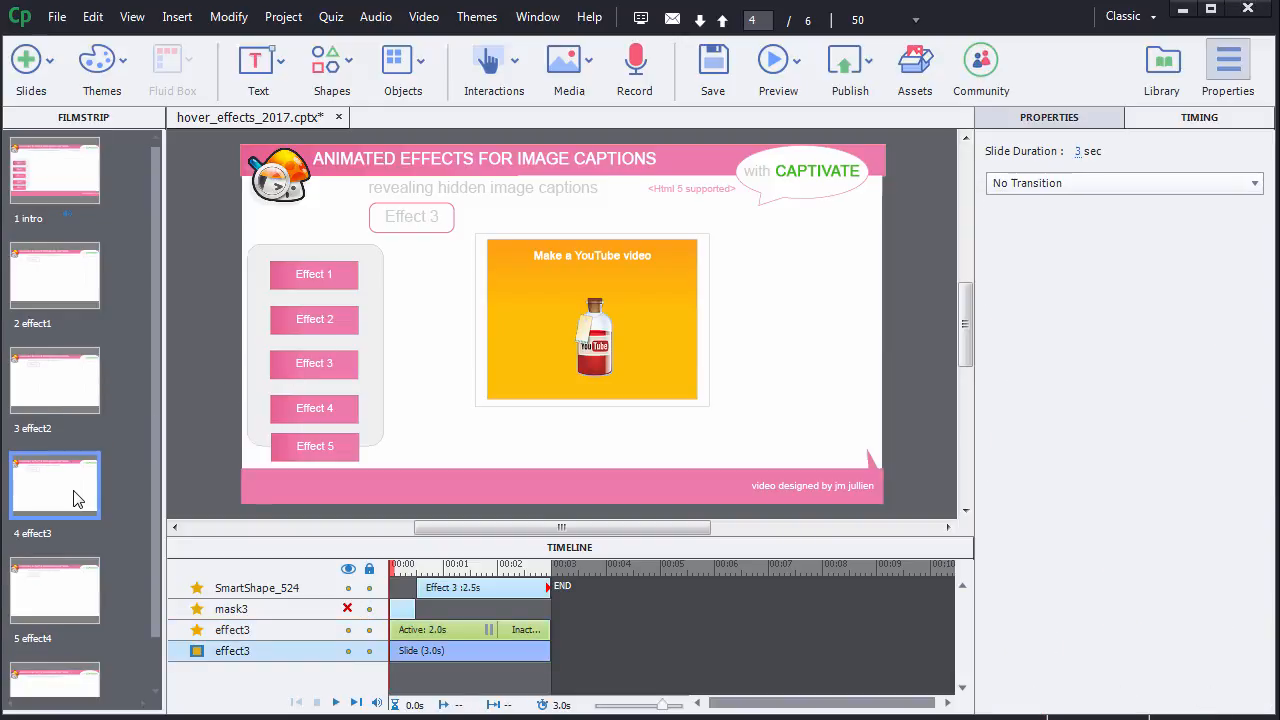
{"action": "left_click", "coordinate": [524, 358]}
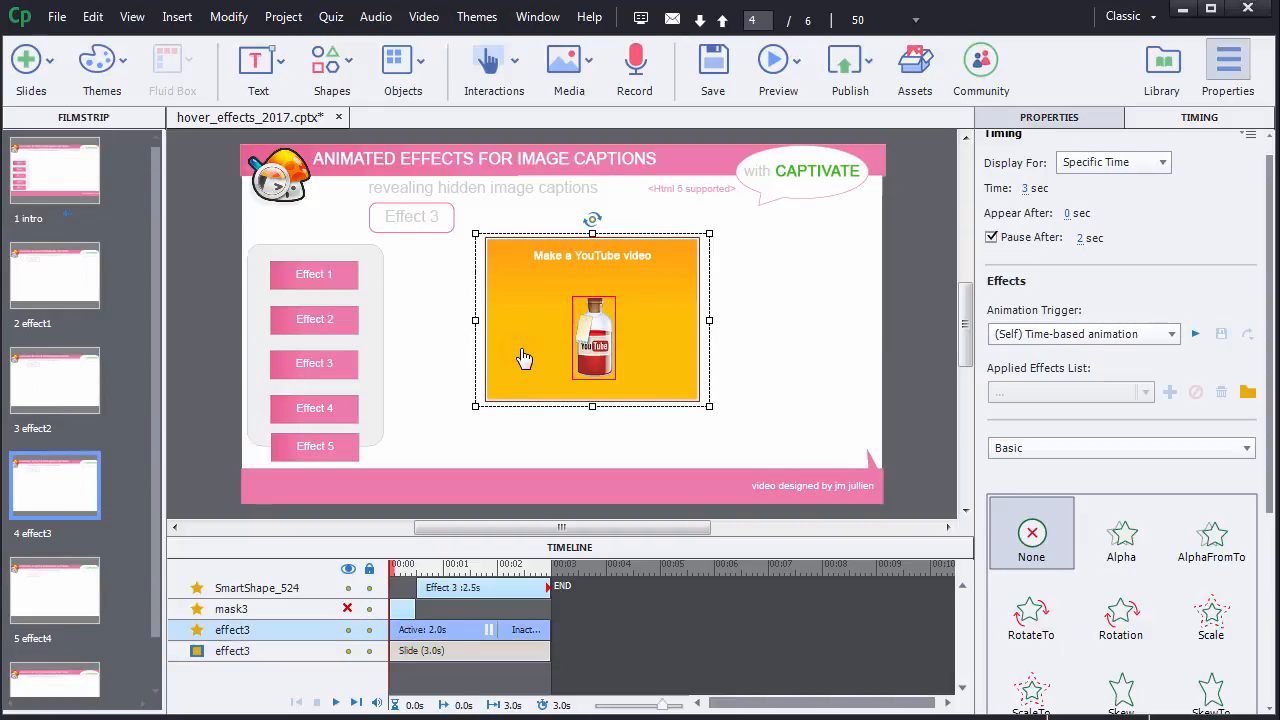
{"action": "left_click", "coordinate": [1030, 121]}
{"action": "left_click", "coordinate": [1105, 263]}
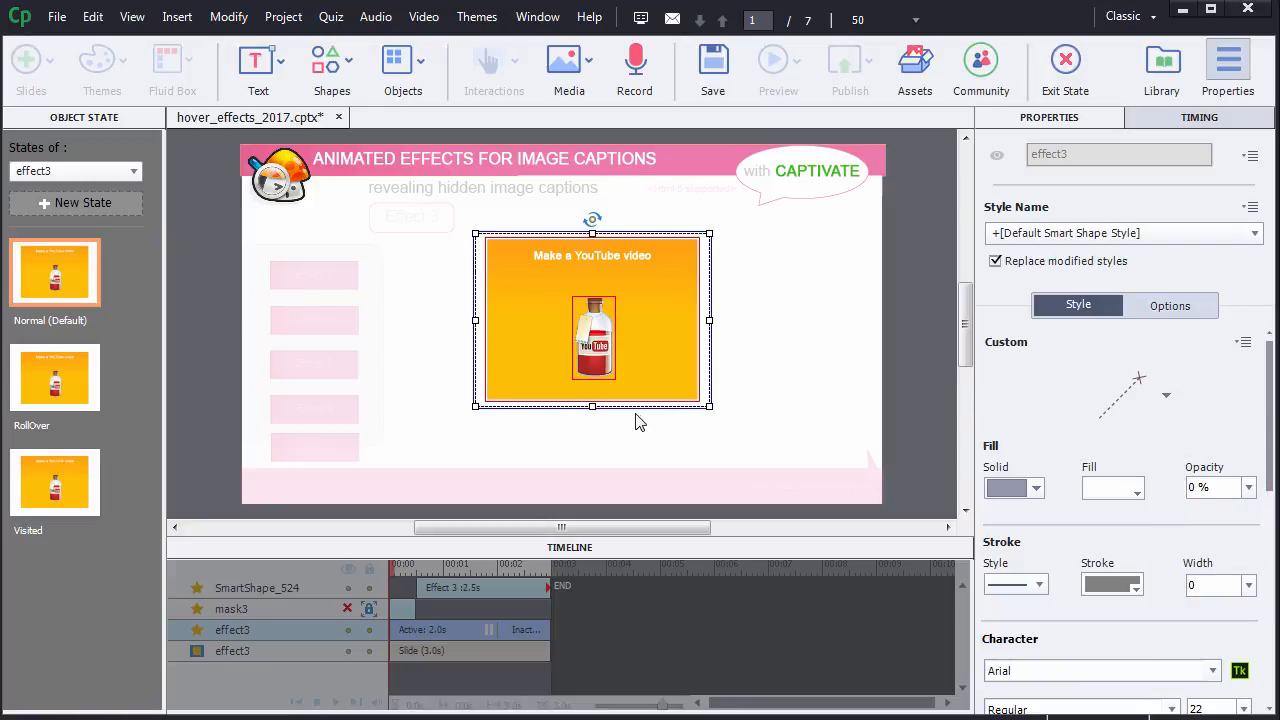
{"action": "left_click", "coordinate": [643, 371]}
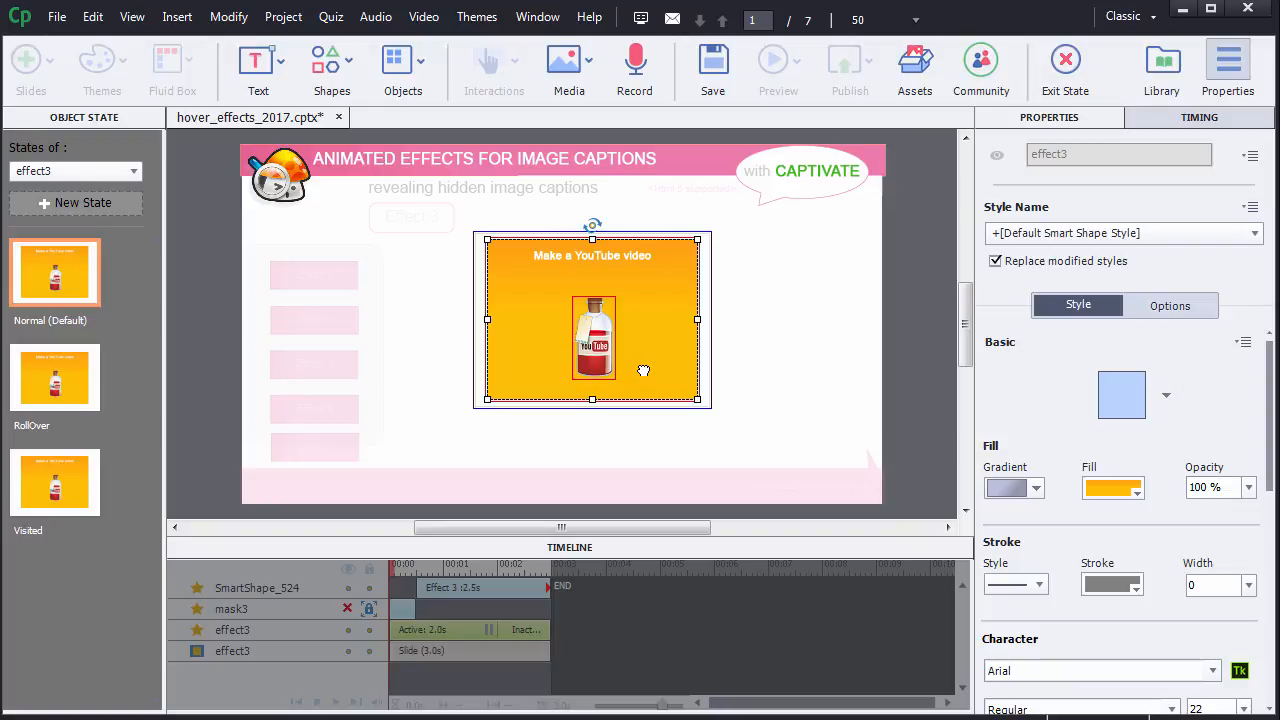
{"action": "left_click", "coordinate": [596, 338]}
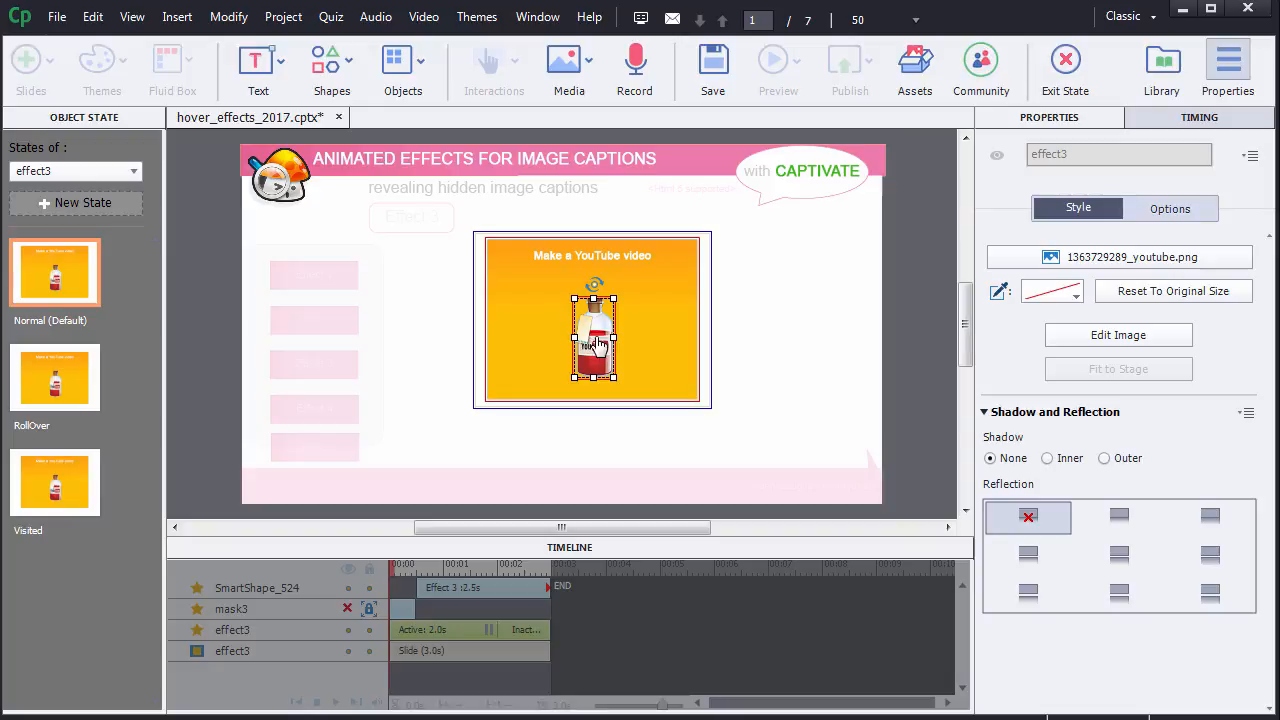
Examine the effects applied to the orange shape and the bottle image in the effect3 button's RollOver state.
{"action": "left_click", "coordinate": [66, 375]}
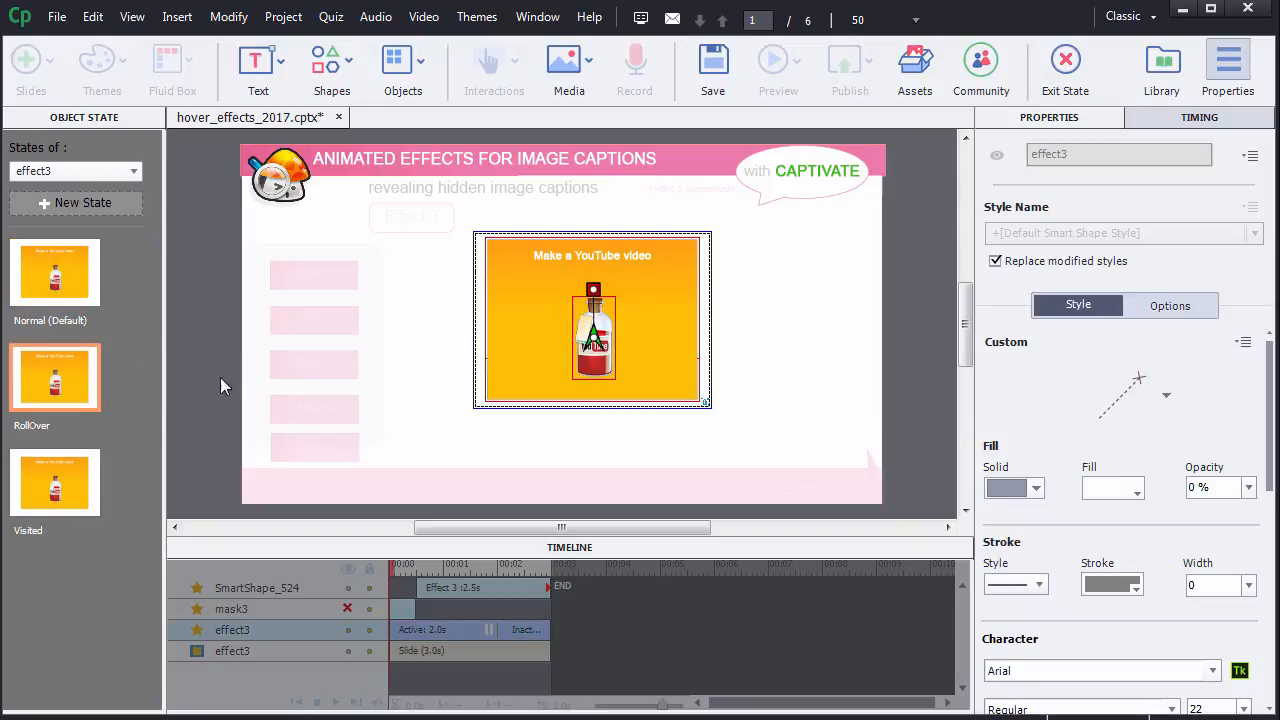
{"action": "left_click", "coordinate": [523, 342]}
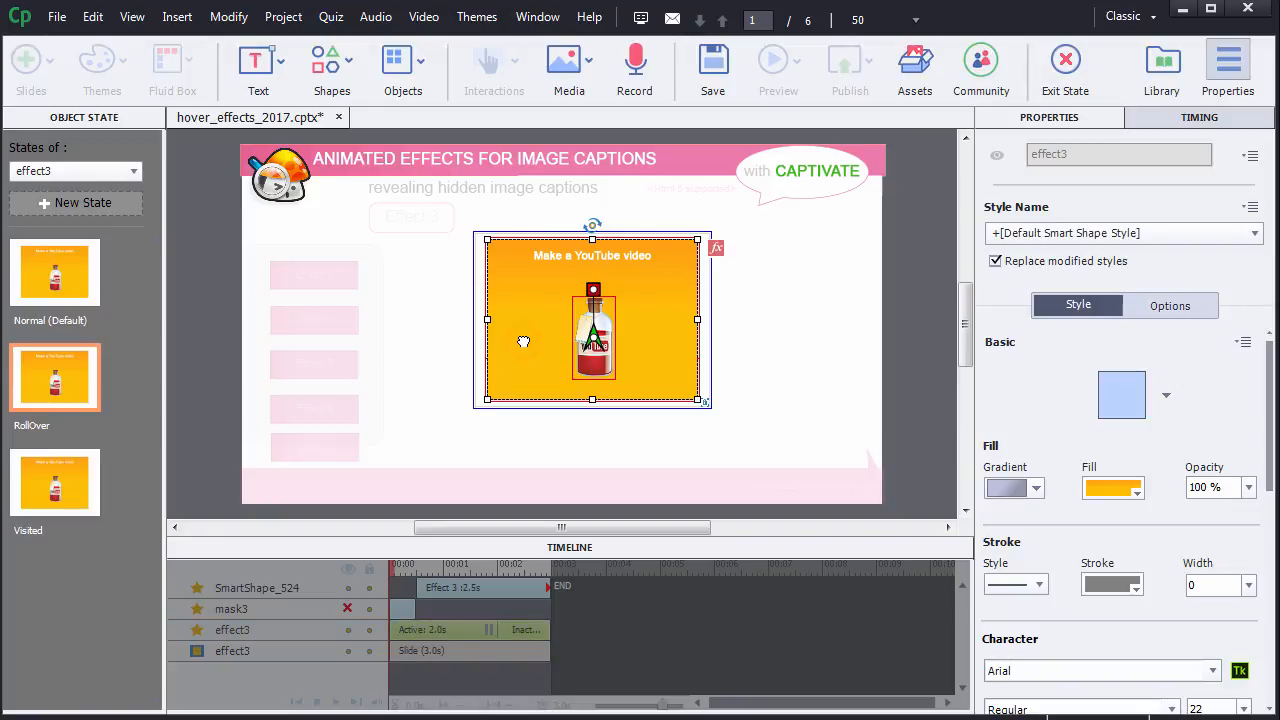
{"action": "left_click", "coordinate": [1155, 126]}
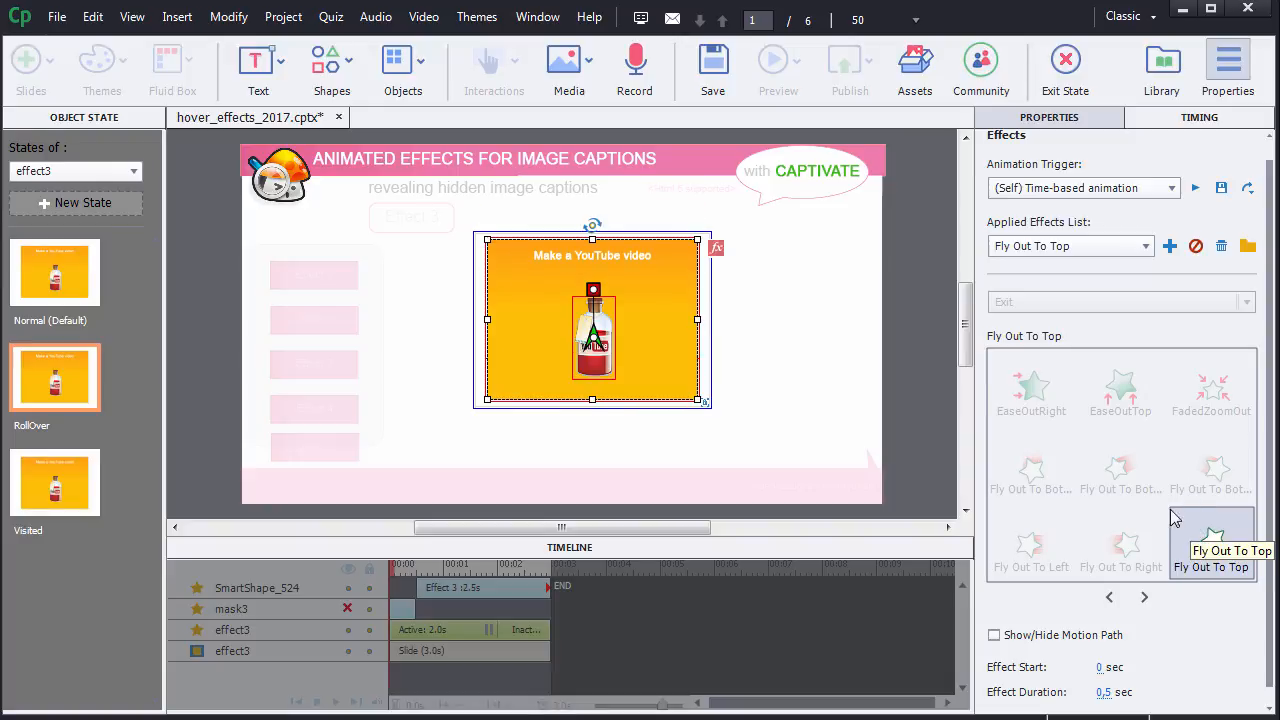
{"action": "left_click", "coordinate": [605, 332]}
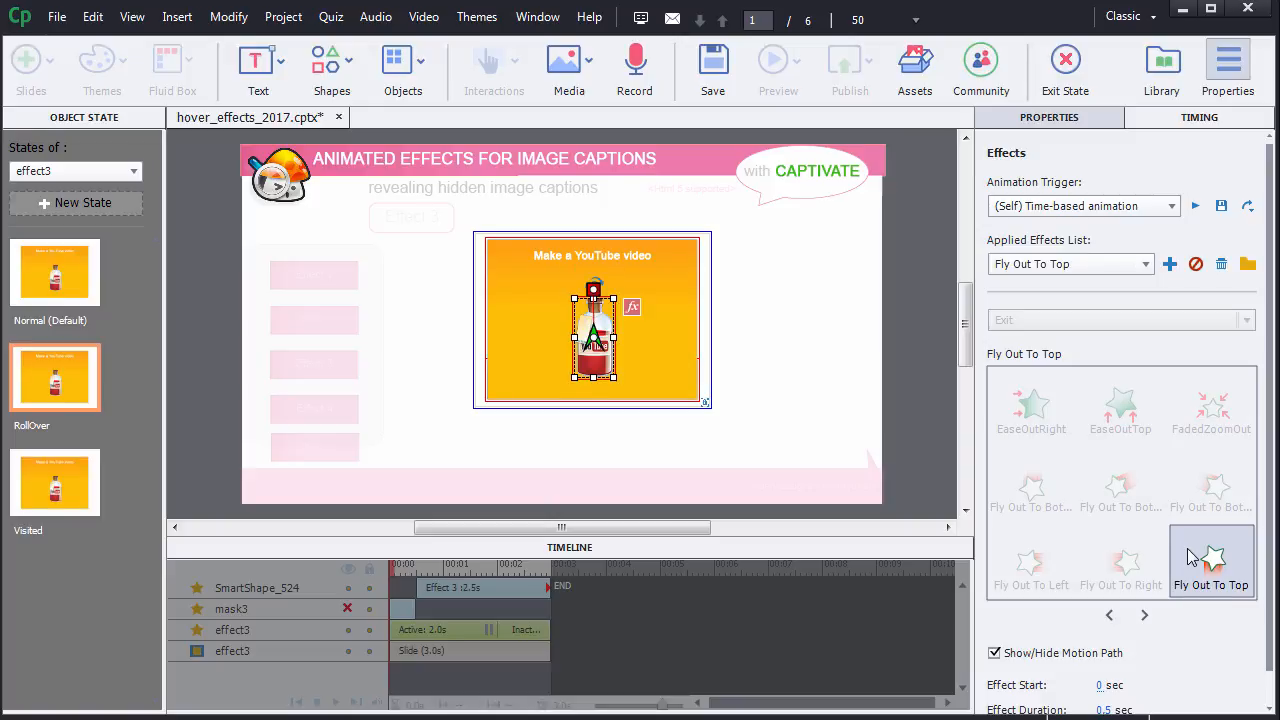
Temporarily send the orange shape to the back in the RollOver state and inspect the caption shape hidden behind it.
{"action": "left_click", "coordinate": [678, 387]}
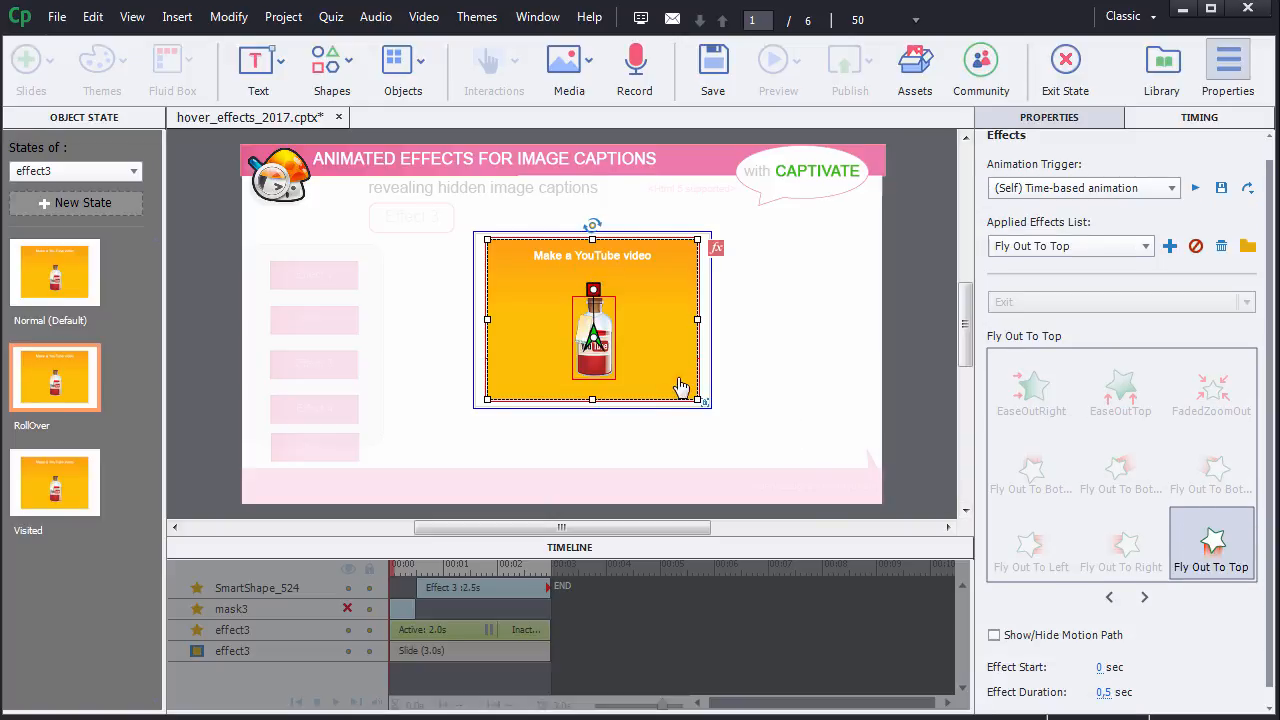
{"action": "right_click", "coordinate": [678, 386]}
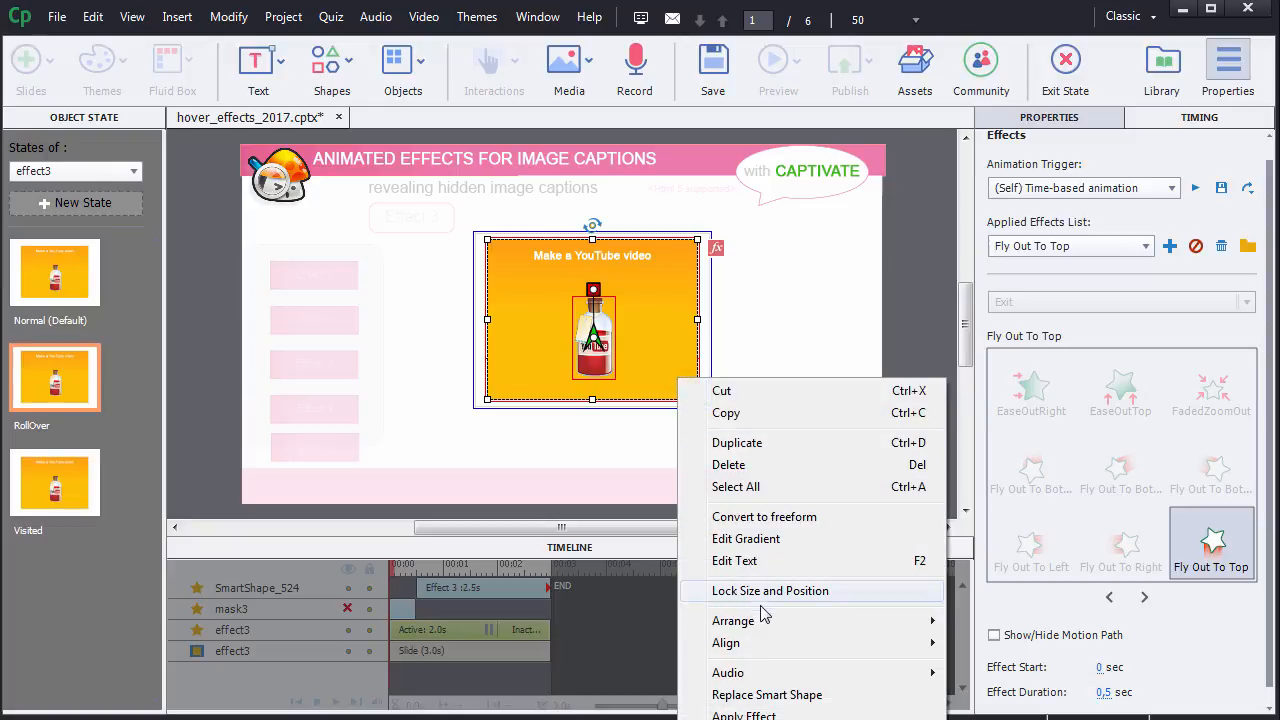
{"action": "mouse_move", "coordinate": [863, 625]}
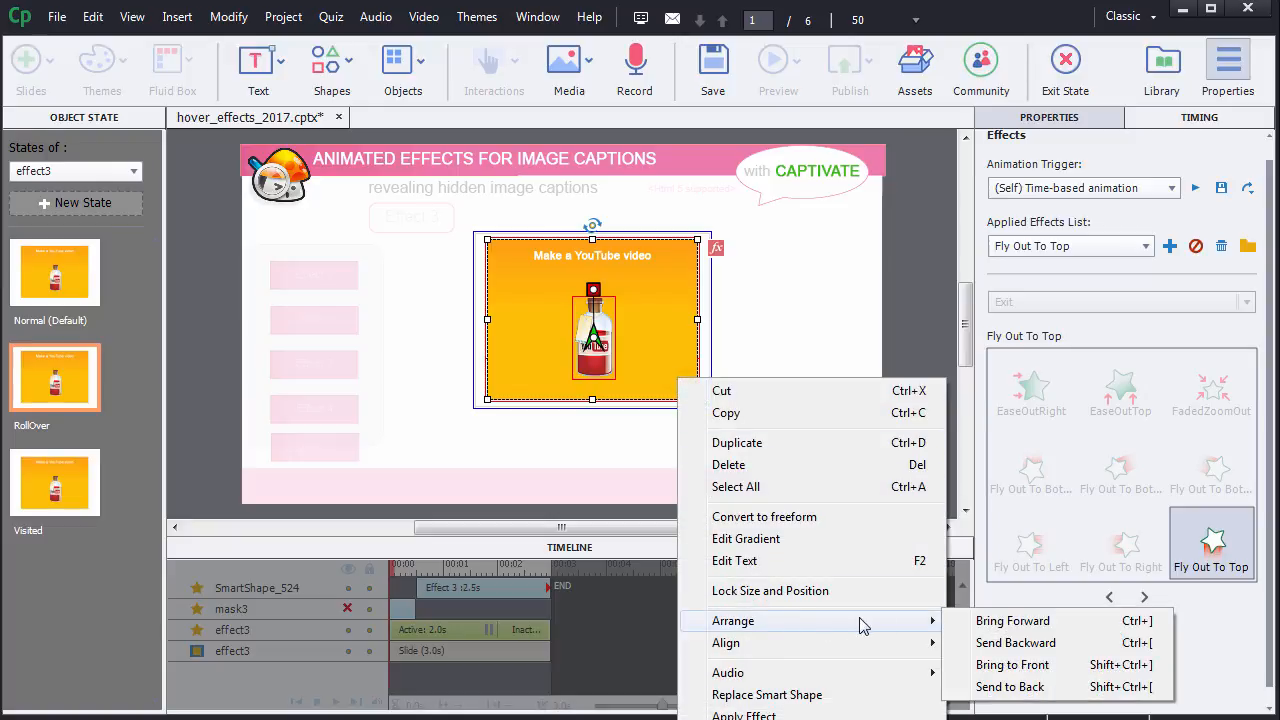
{"action": "left_click", "coordinate": [1012, 686]}
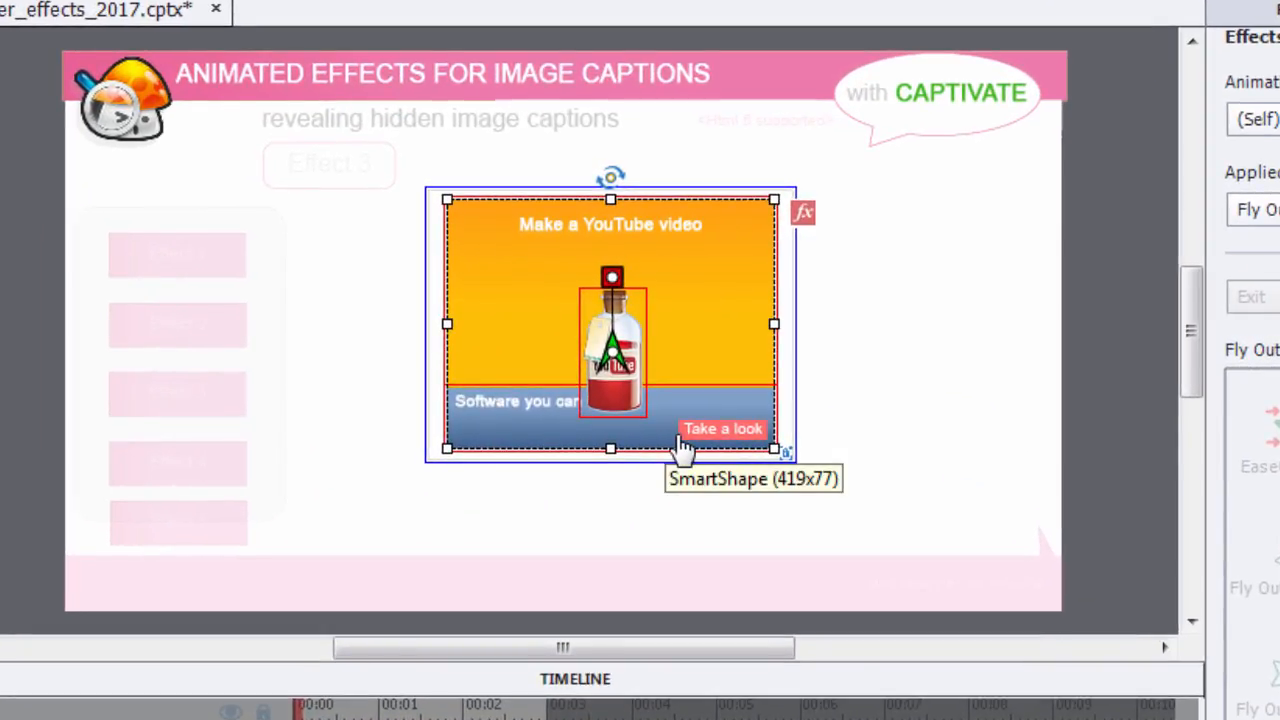
{"action": "left_click", "coordinate": [663, 430]}
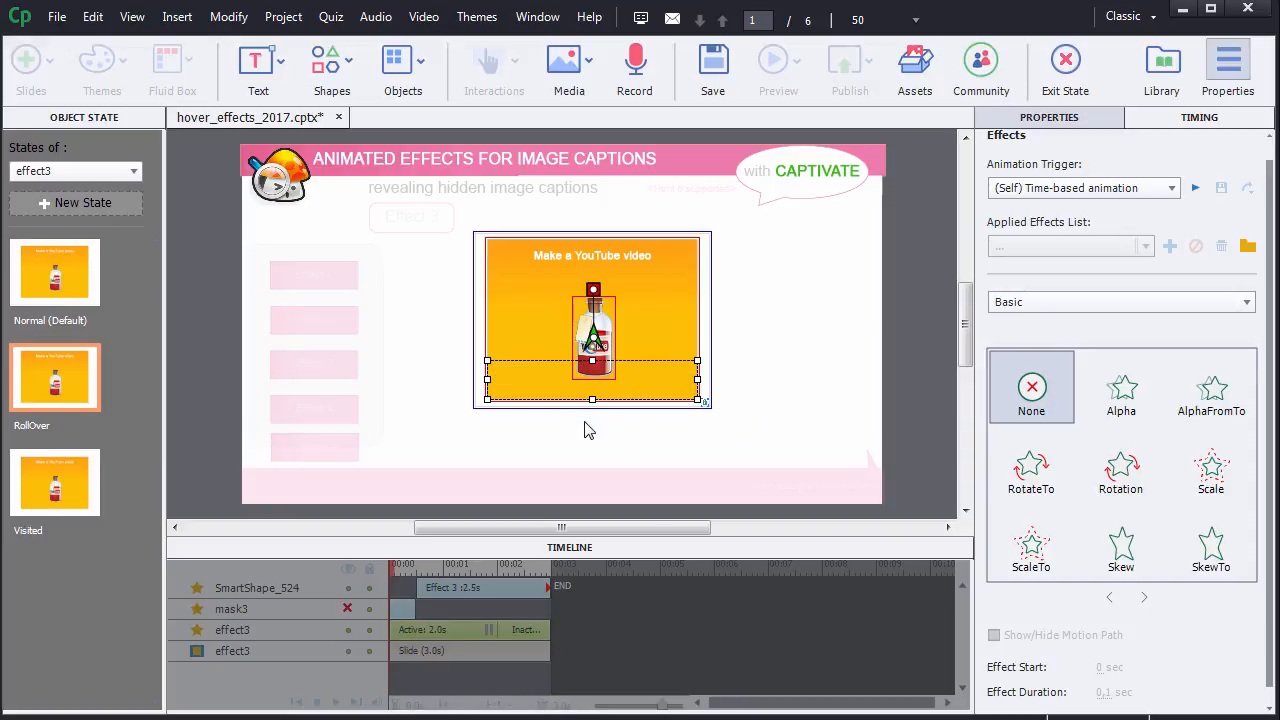
{"action": "left_click", "coordinate": [586, 425]}
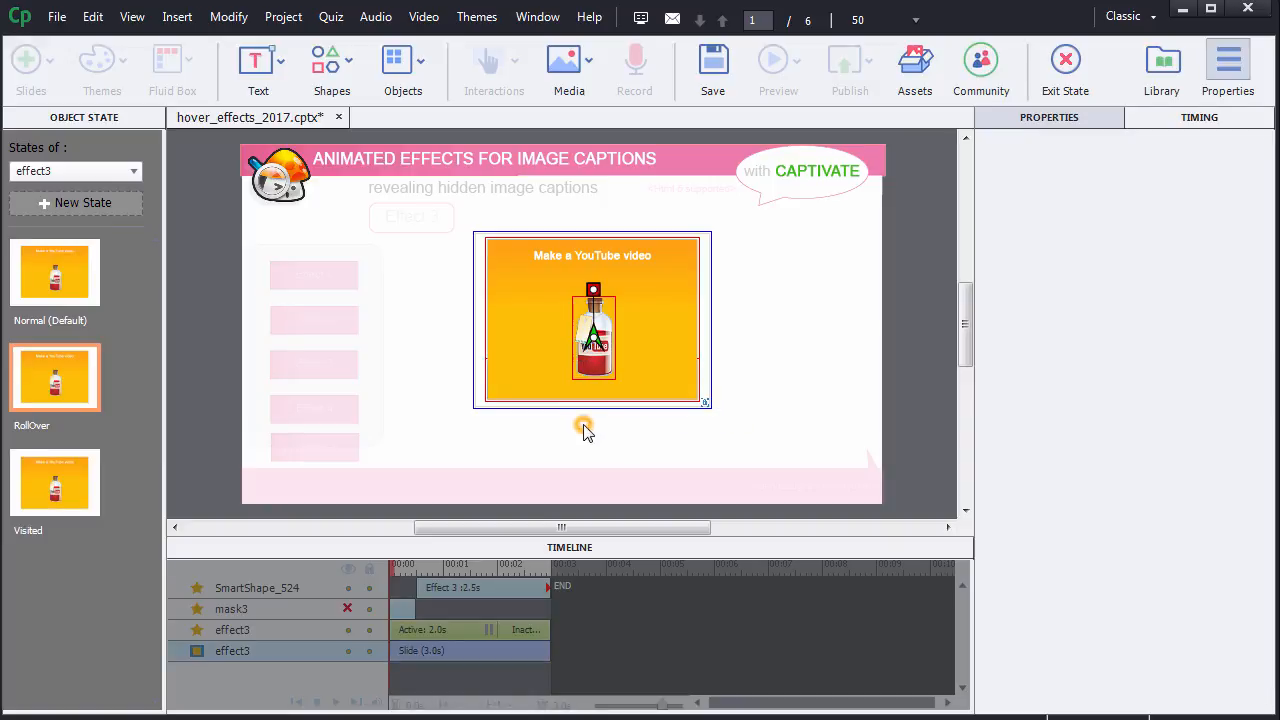
Examine the effects applied to the orange shape and the bottle image in the effect3 button's Visited state.
{"action": "left_click", "coordinate": [70, 490]}
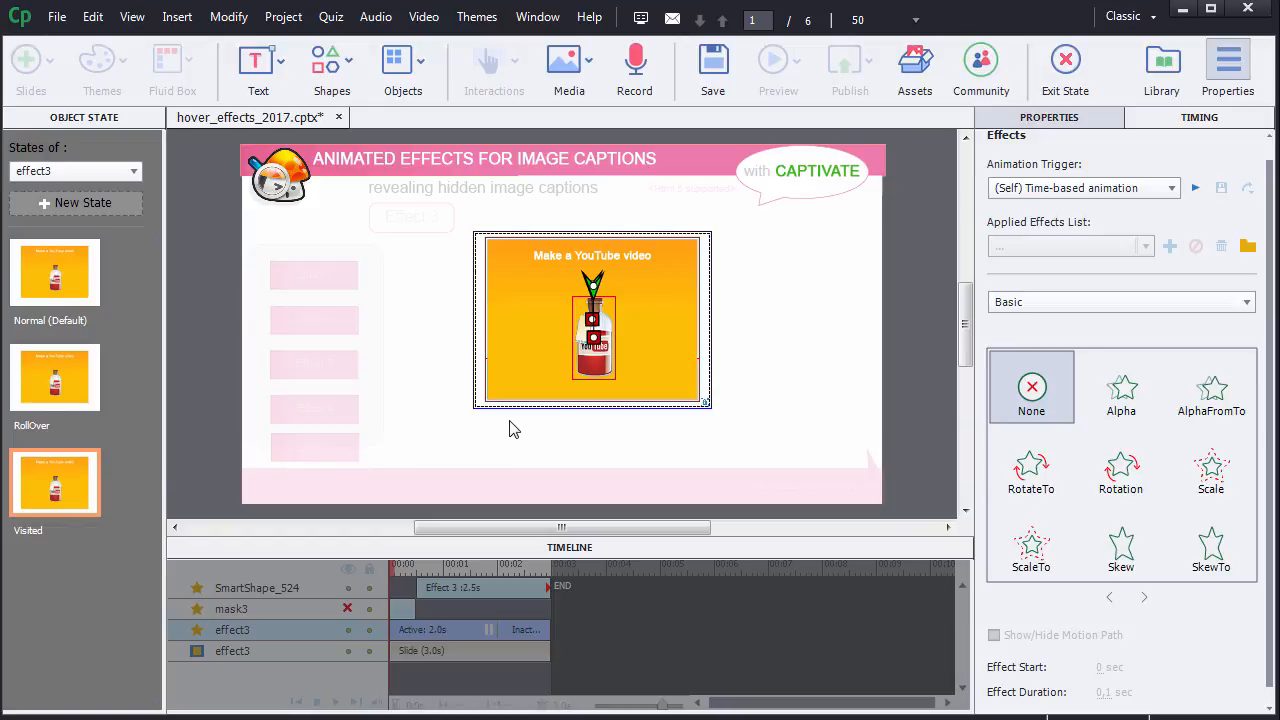
{"action": "left_click", "coordinate": [537, 362]}
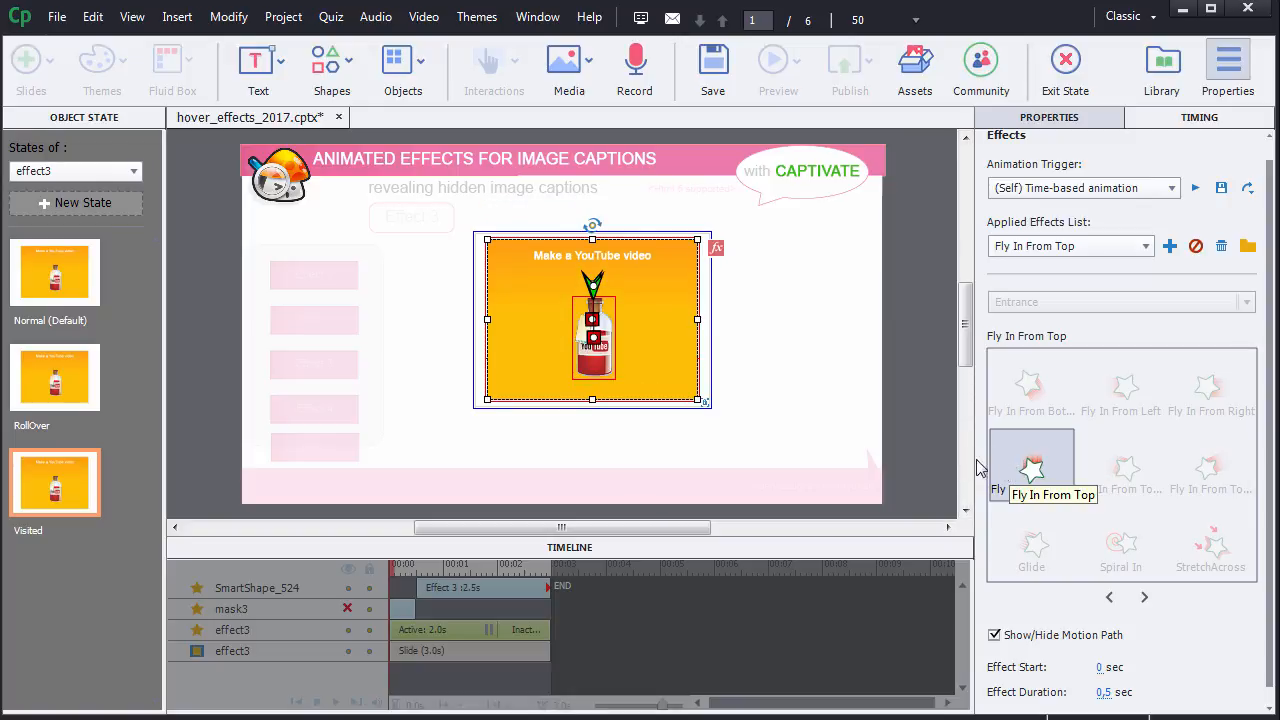
{"action": "left_click", "coordinate": [600, 368]}
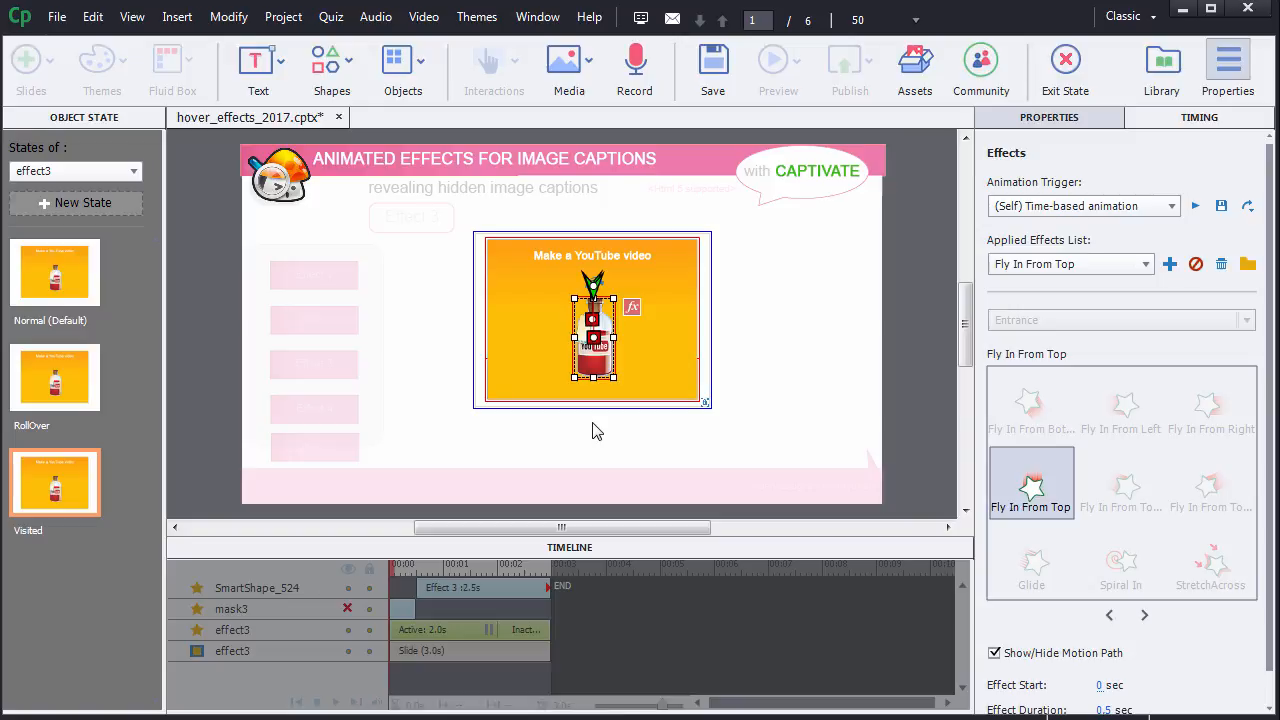
Bring the transparent outer shape to the front in the effect3 button's Normal state, and exit the state view.
{"action": "left_click", "coordinate": [82, 282]}
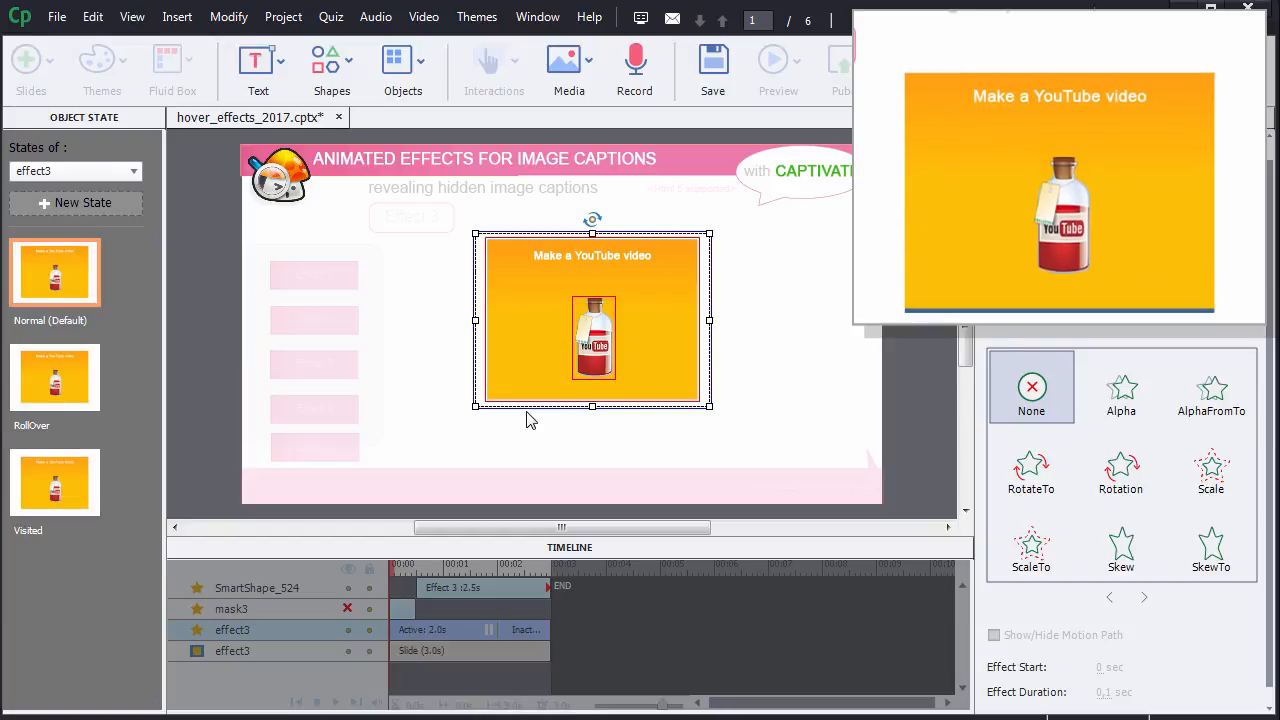
{"action": "left_click", "coordinate": [541, 358]}
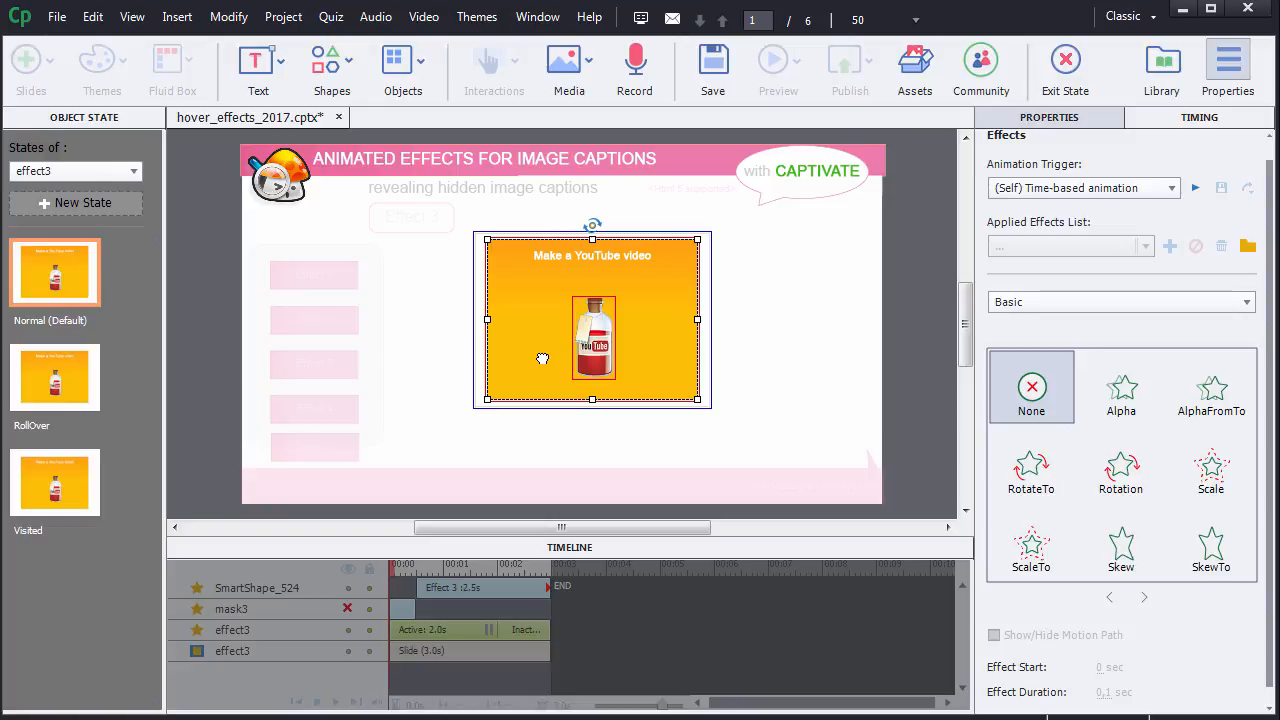
{"action": "left_click", "coordinate": [495, 405]}
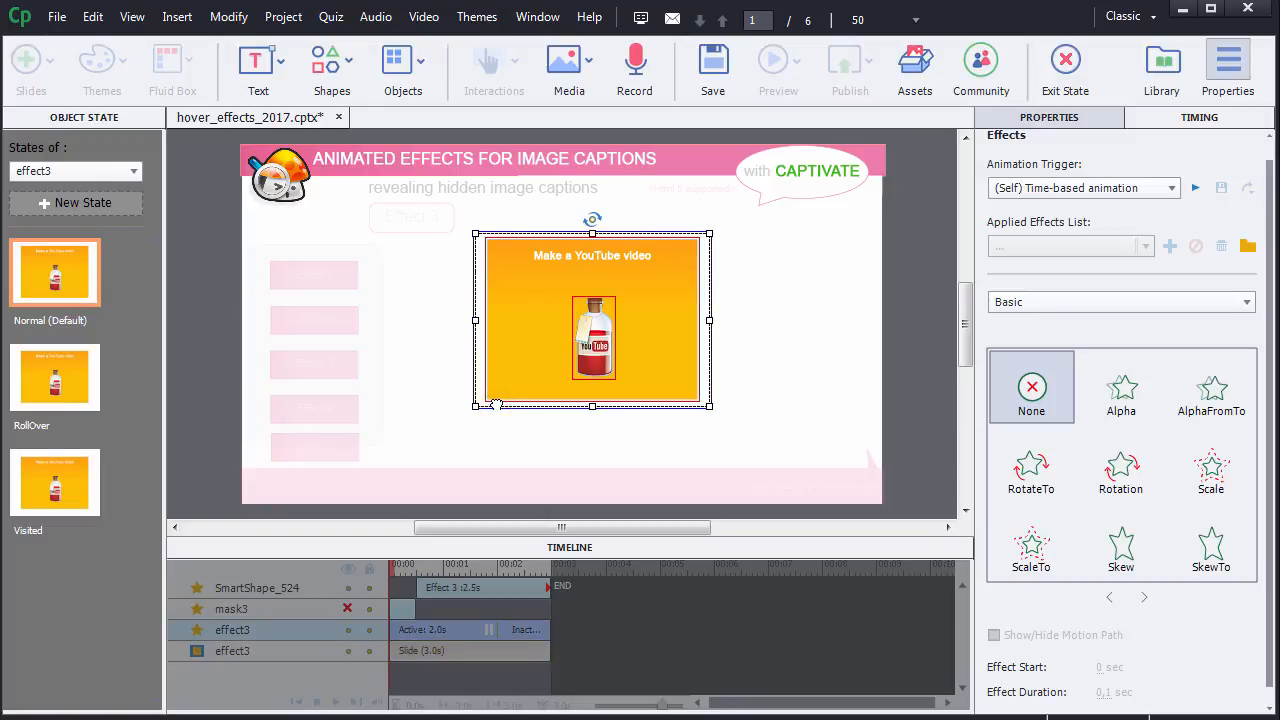
{"action": "right_click", "coordinate": [495, 405]}
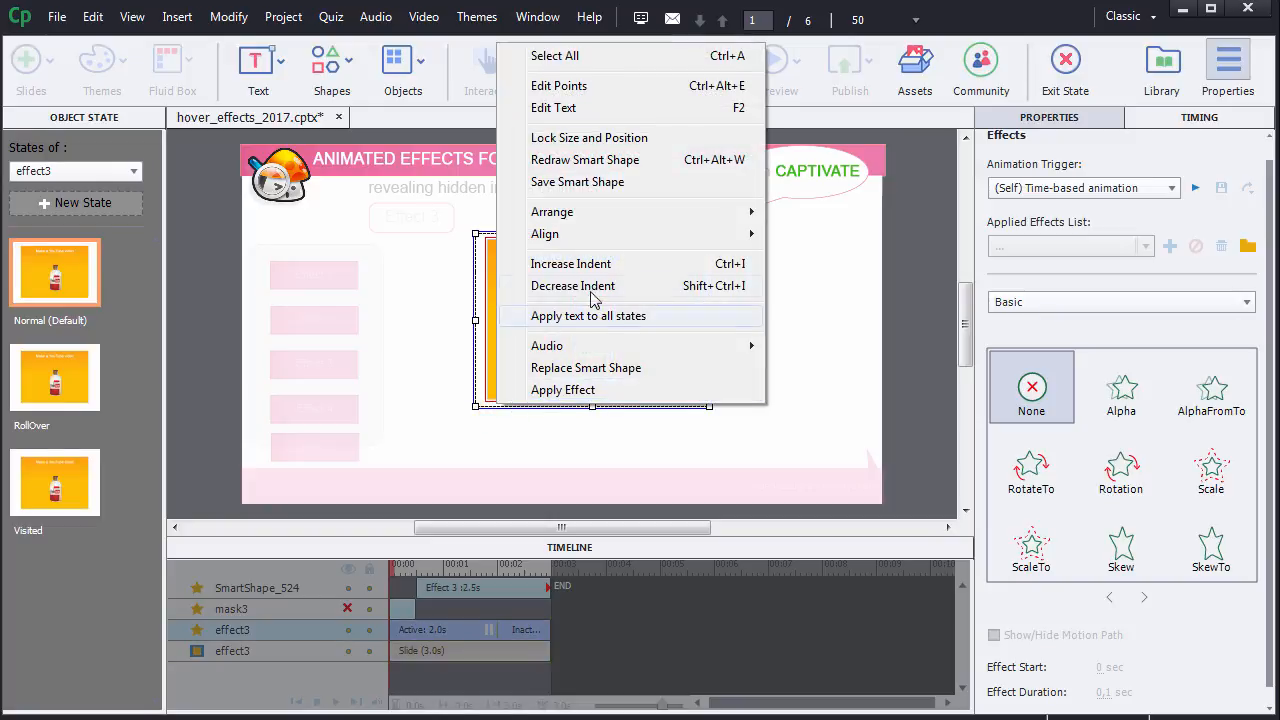
{"action": "mouse_move", "coordinate": [638, 224]}
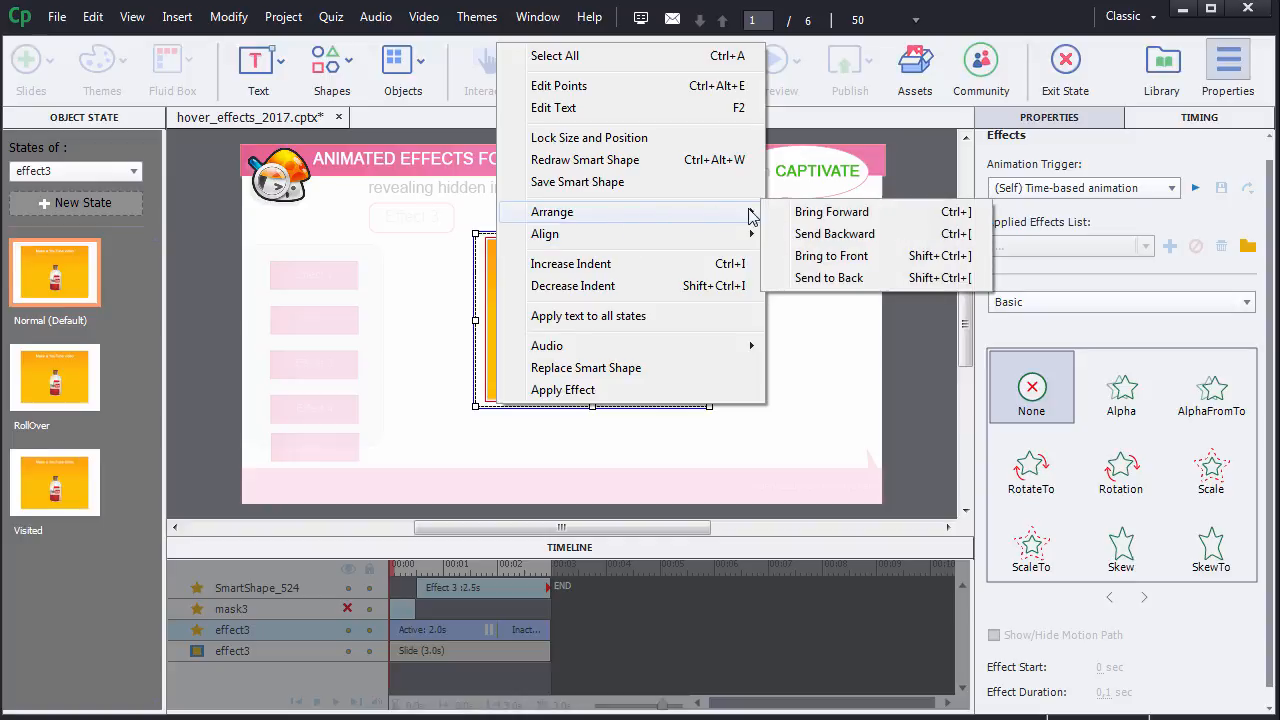
{"action": "left_click", "coordinate": [880, 262]}
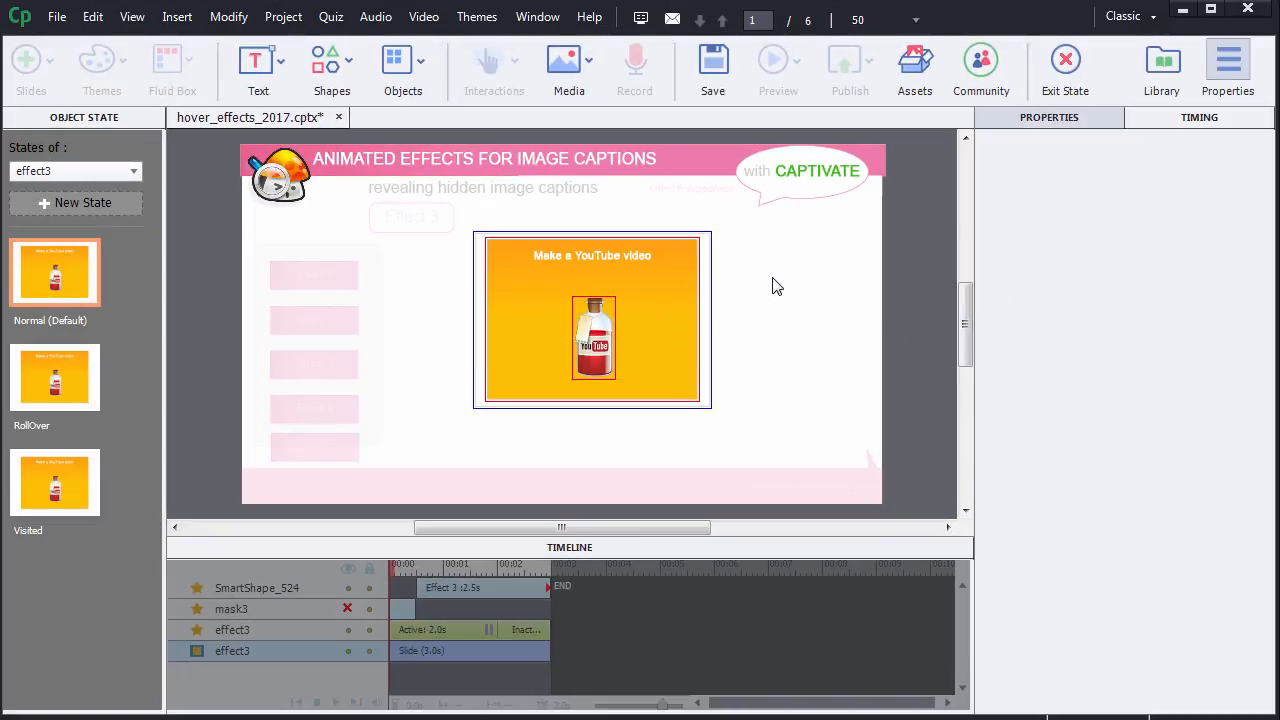
{"action": "left_click", "coordinate": [1066, 66]}
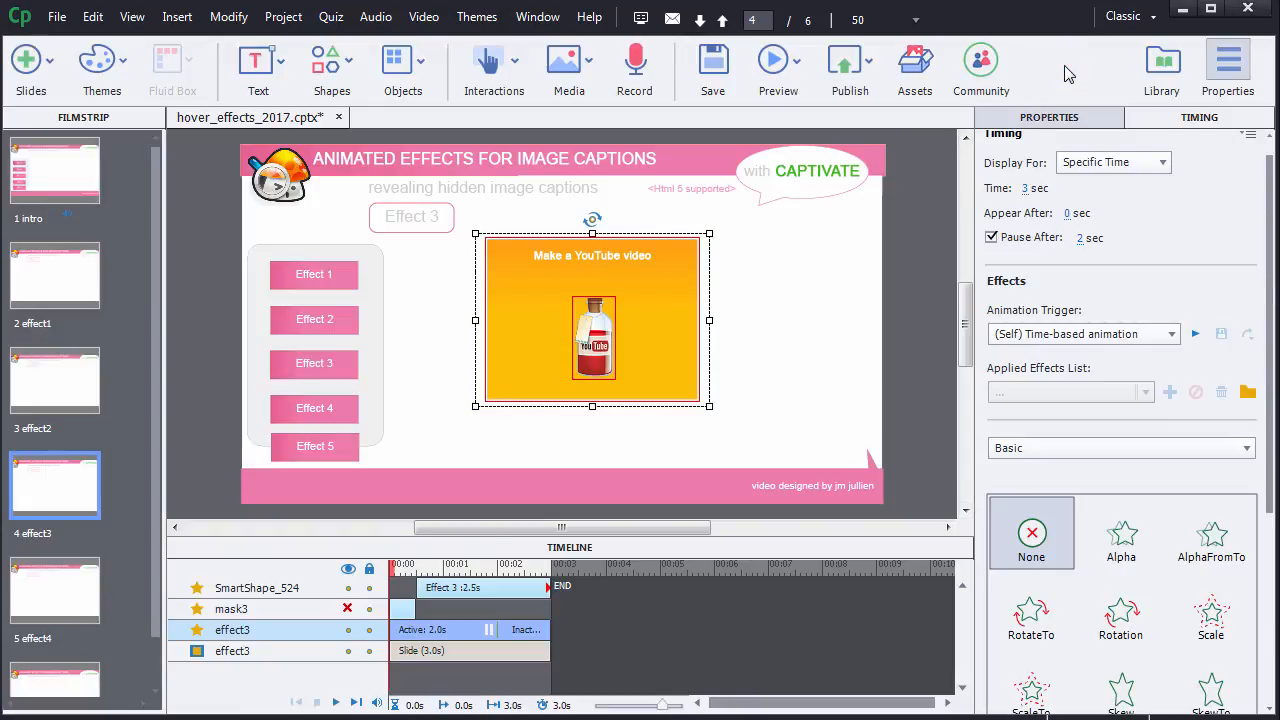
Open the object states of the effect4 slide's button and examine the picture, caption text and transparent outer shape in the Normal state.
{"action": "left_click", "coordinate": [68, 598]}
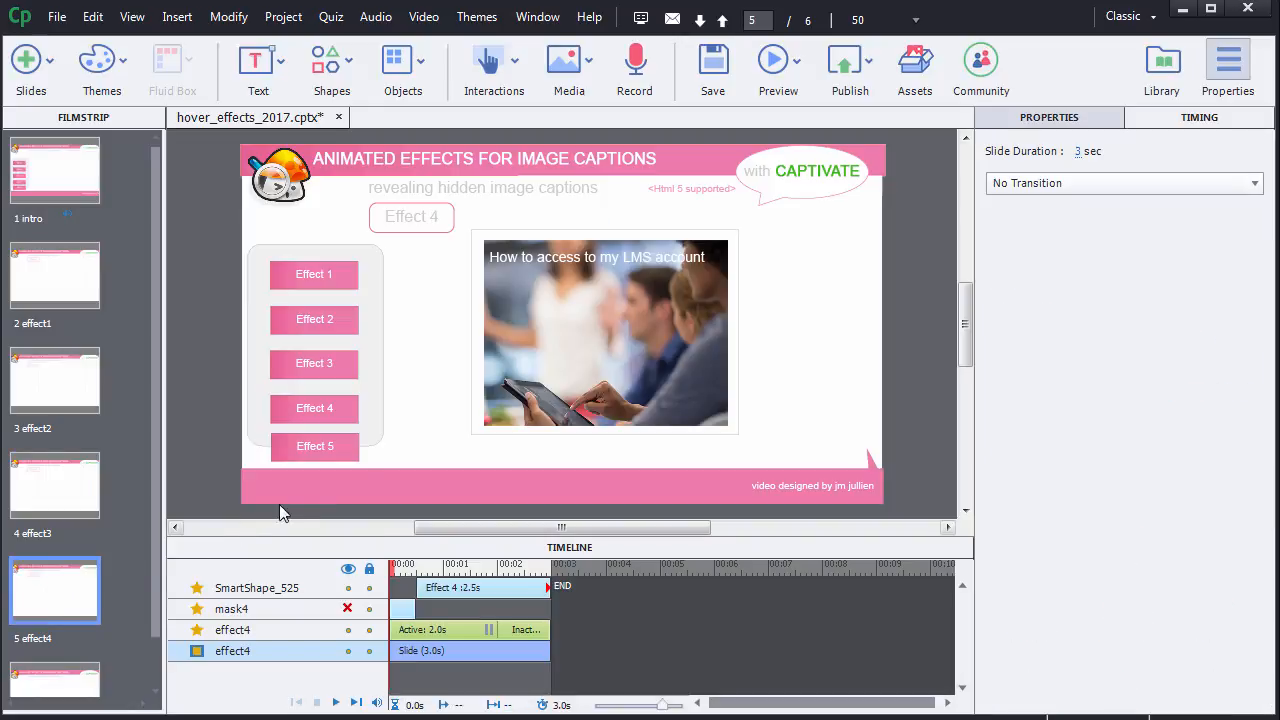
{"action": "left_click", "coordinate": [576, 333]}
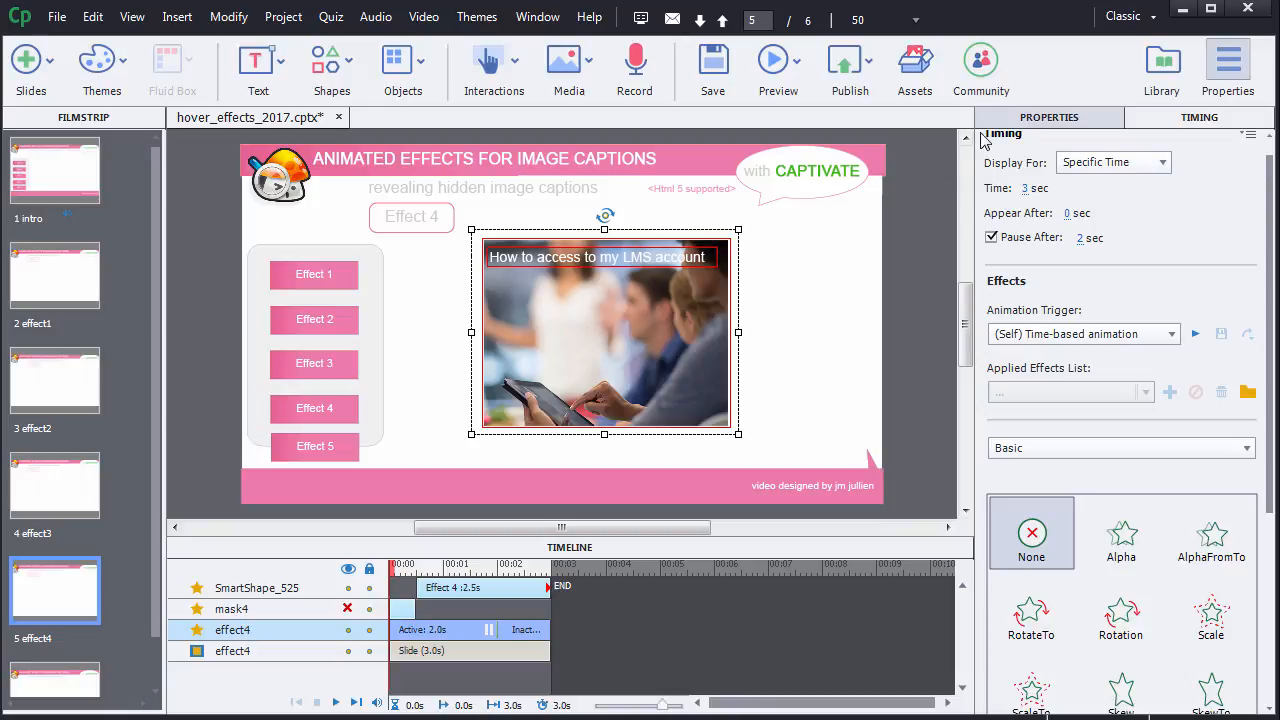
{"action": "left_click", "coordinate": [1018, 120]}
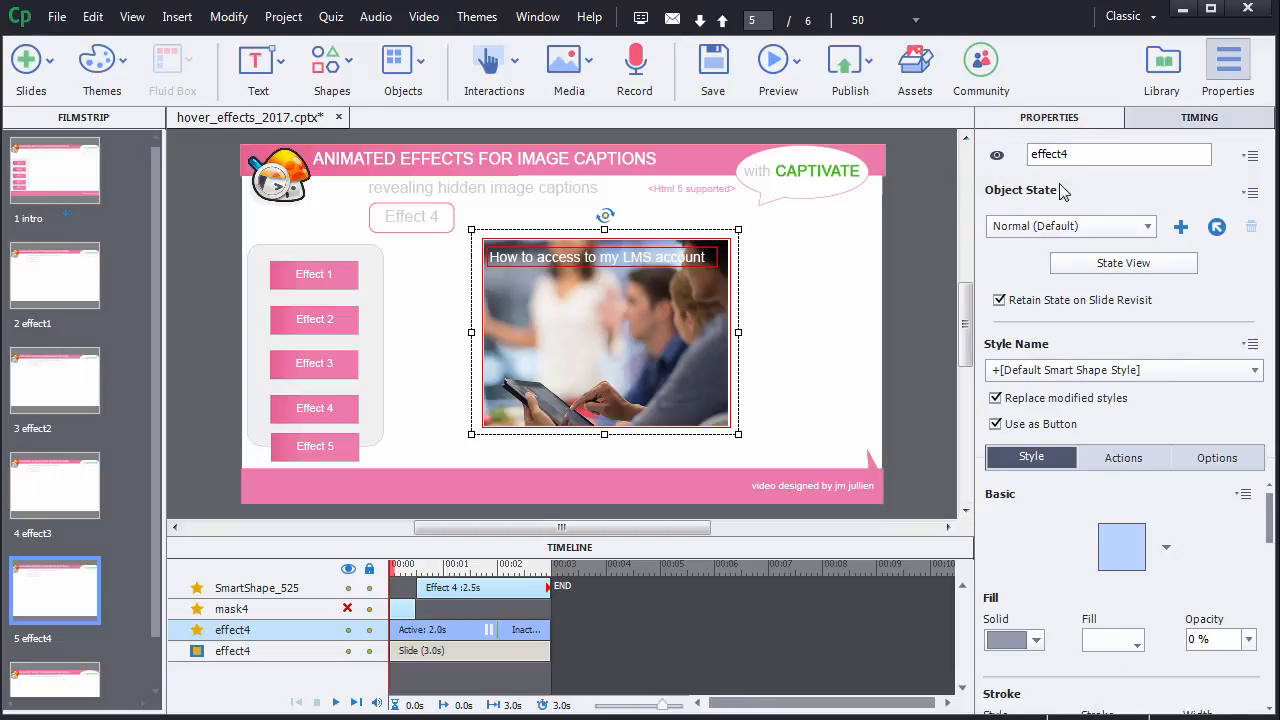
{"action": "left_click", "coordinate": [1083, 266]}
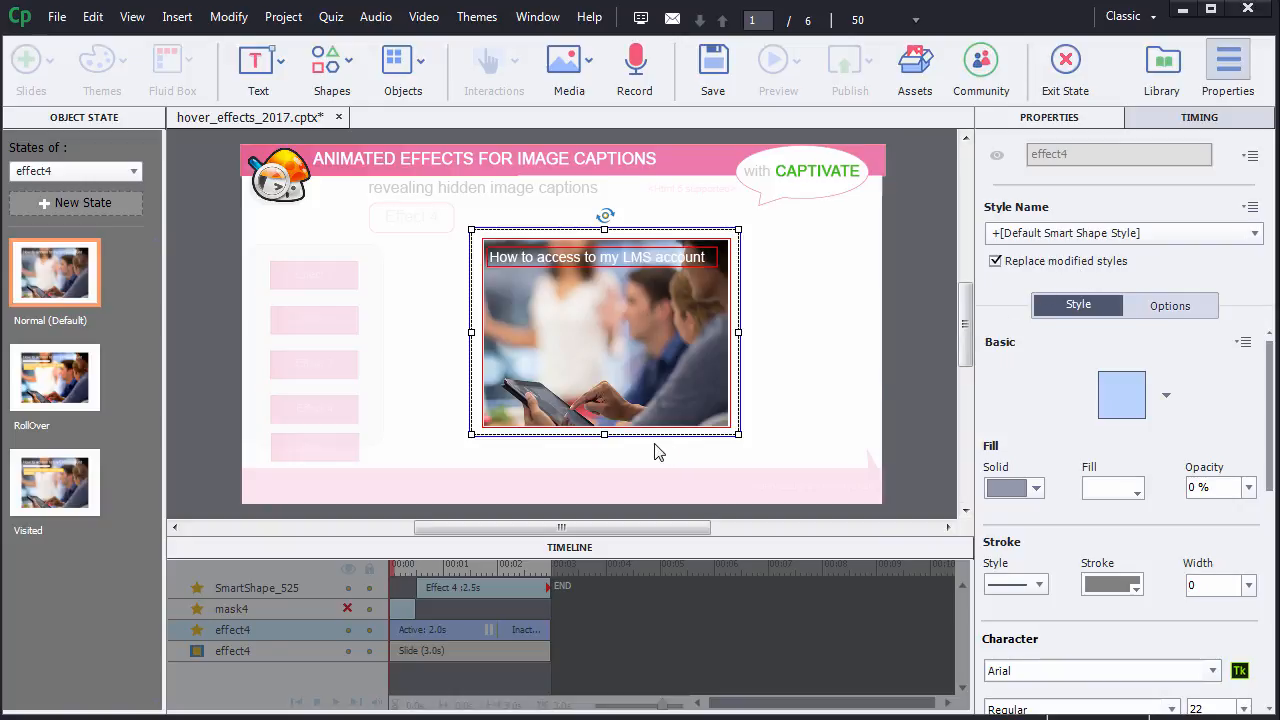
{"action": "left_click", "coordinate": [618, 370]}
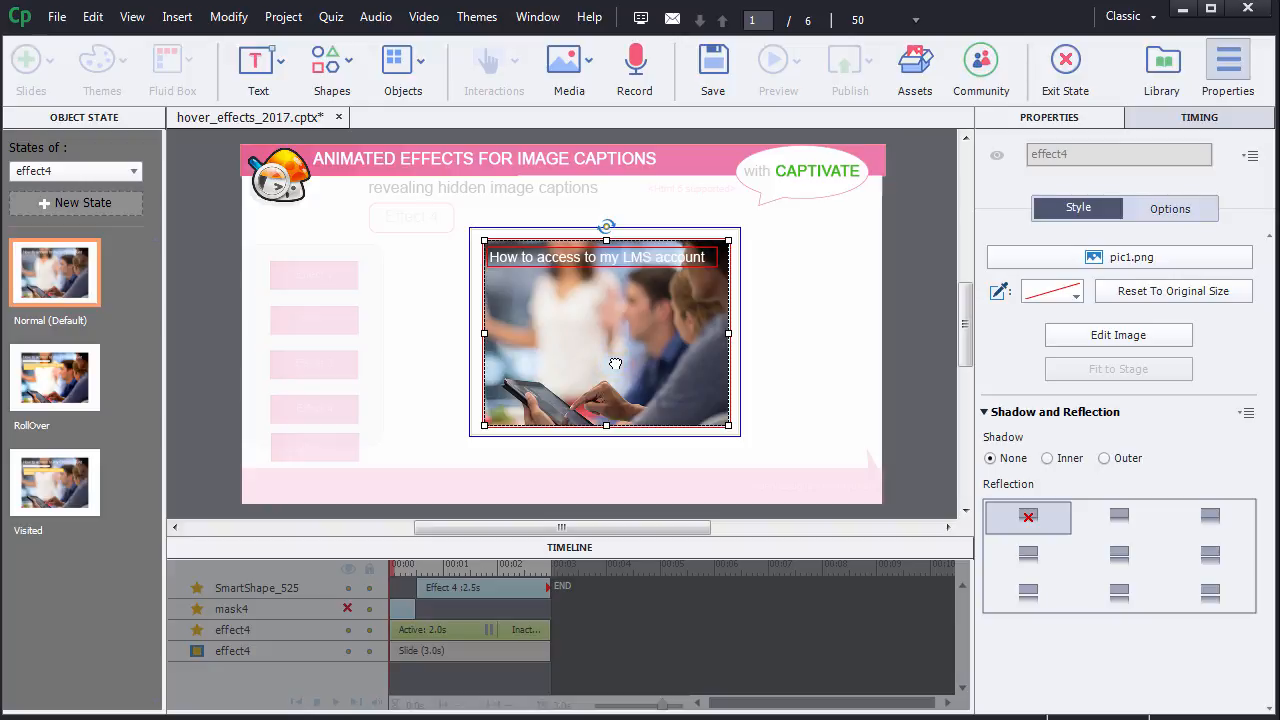
{"action": "left_click", "coordinate": [597, 262]}
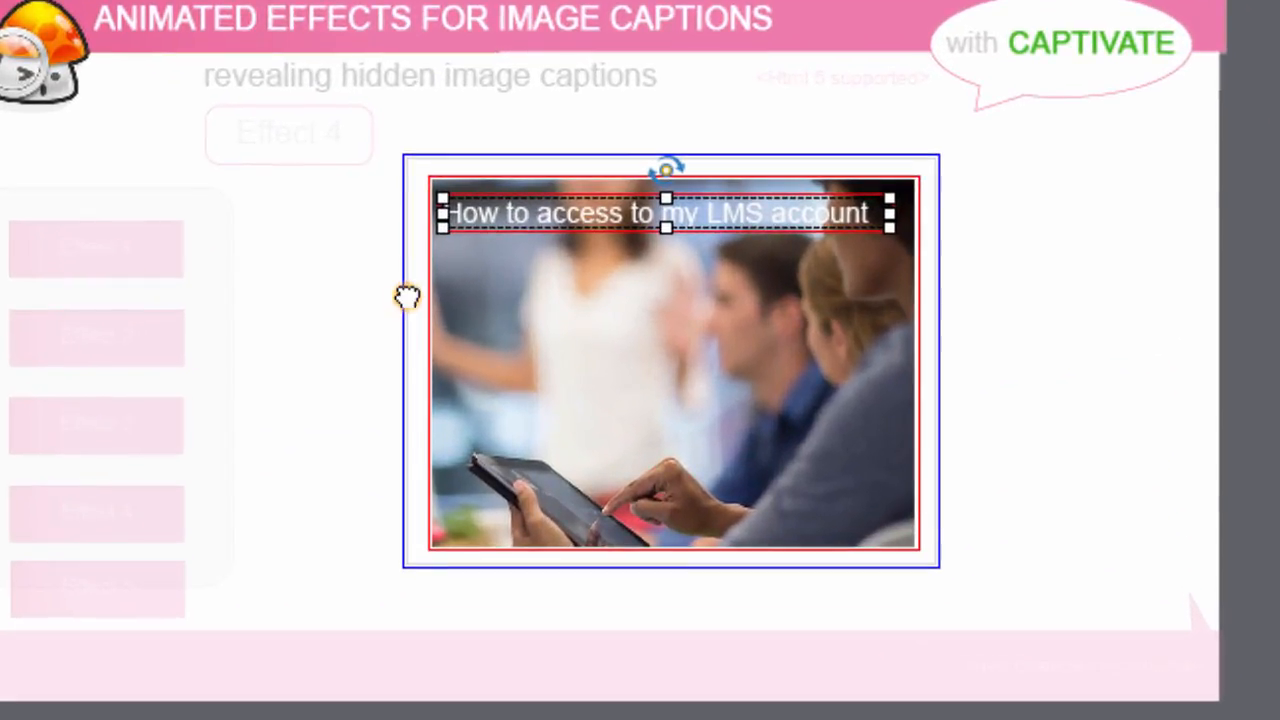
{"action": "left_click", "coordinate": [407, 297]}
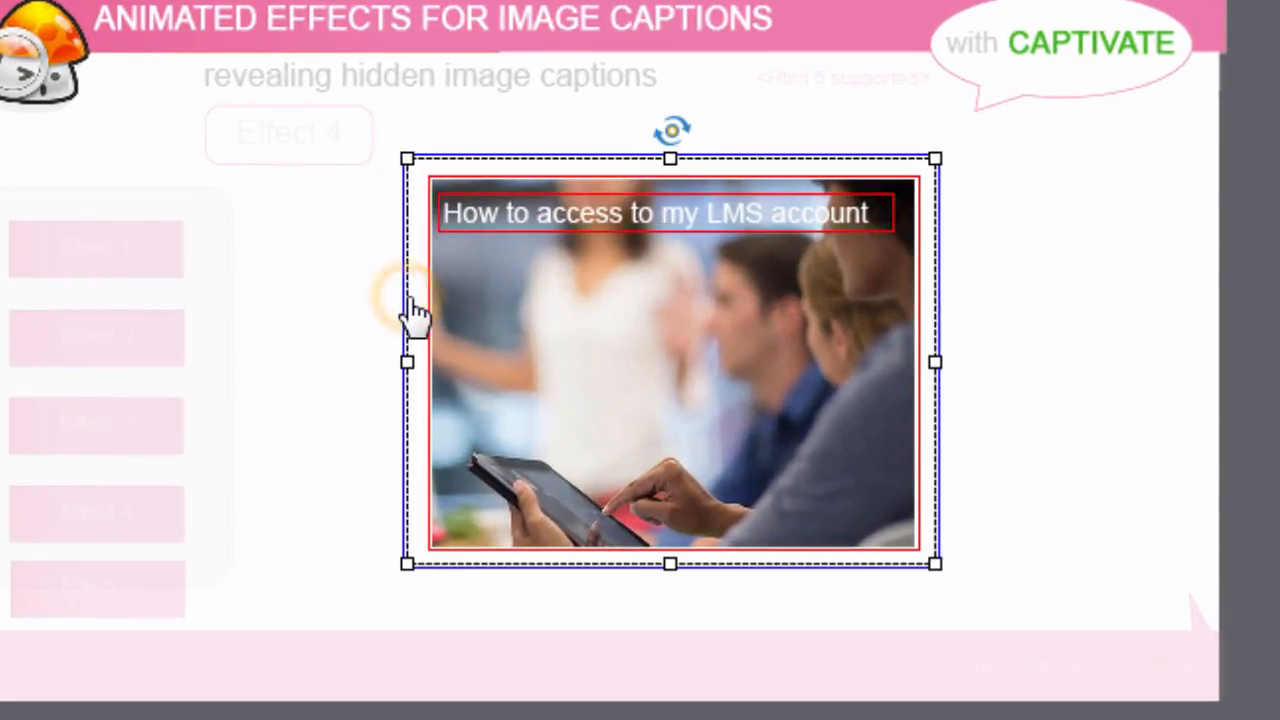